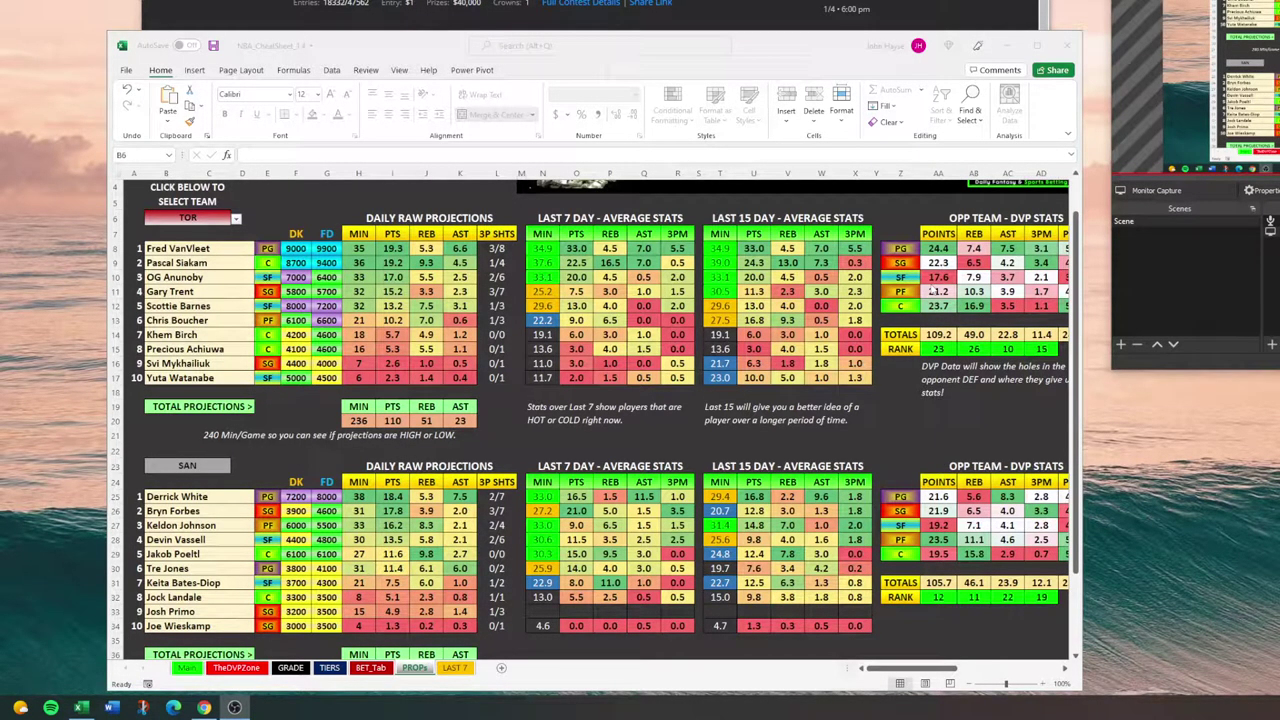
Step: Clear the DraftKings player search, examine Russell Westbrook's 10-game log, and close his player card
{"action": "left_click", "coordinate": [900, 18]}
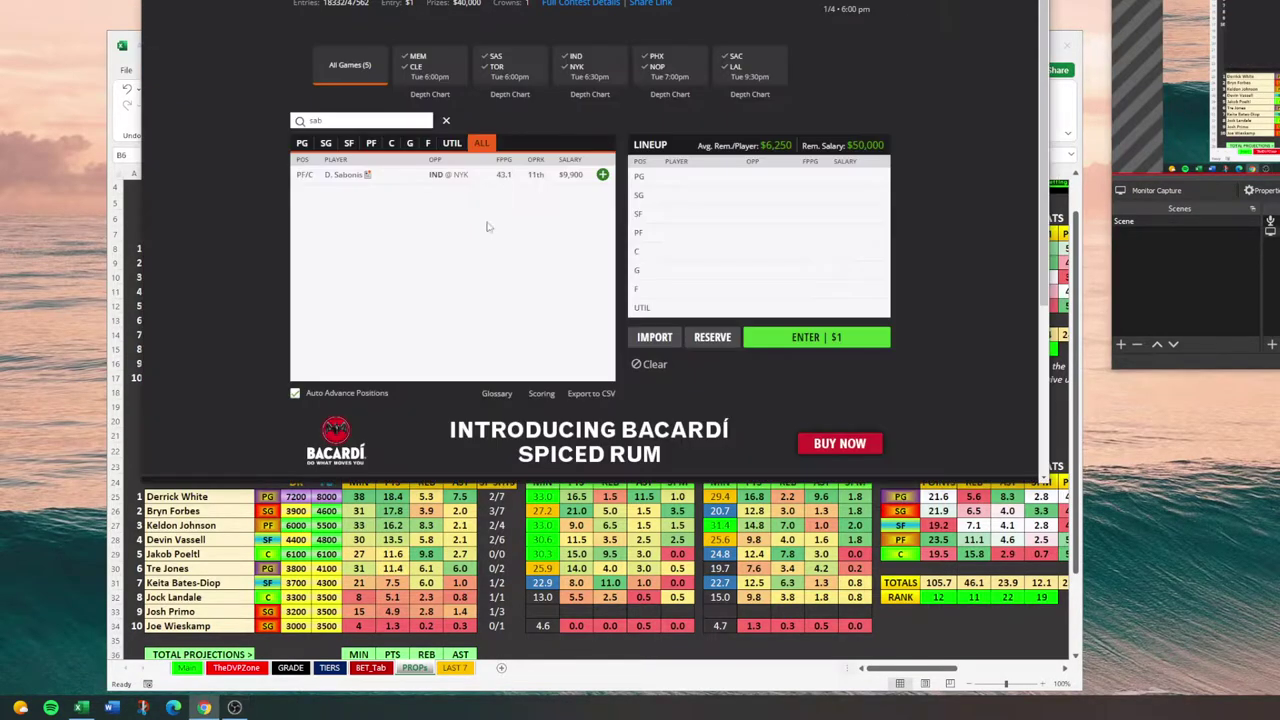
{"action": "left_click", "coordinate": [446, 120]}
{"action": "left_click", "coordinate": [350, 213]}
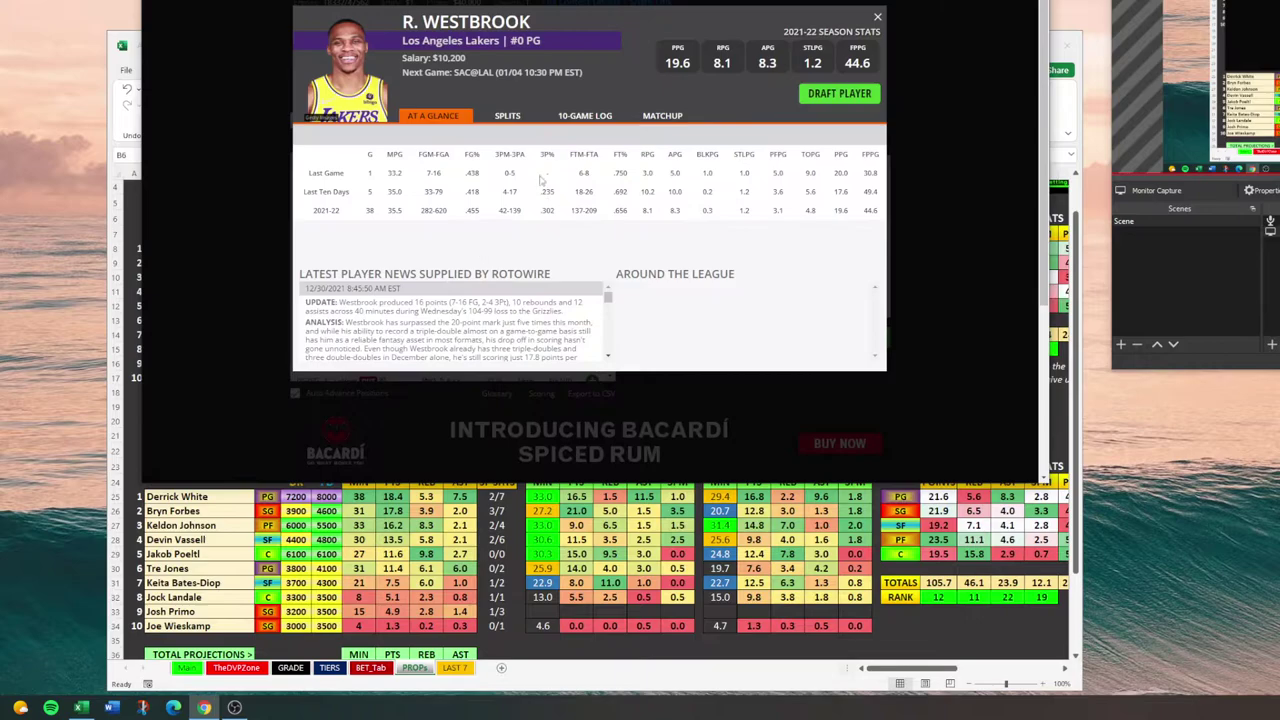
{"action": "left_click", "coordinate": [582, 116]}
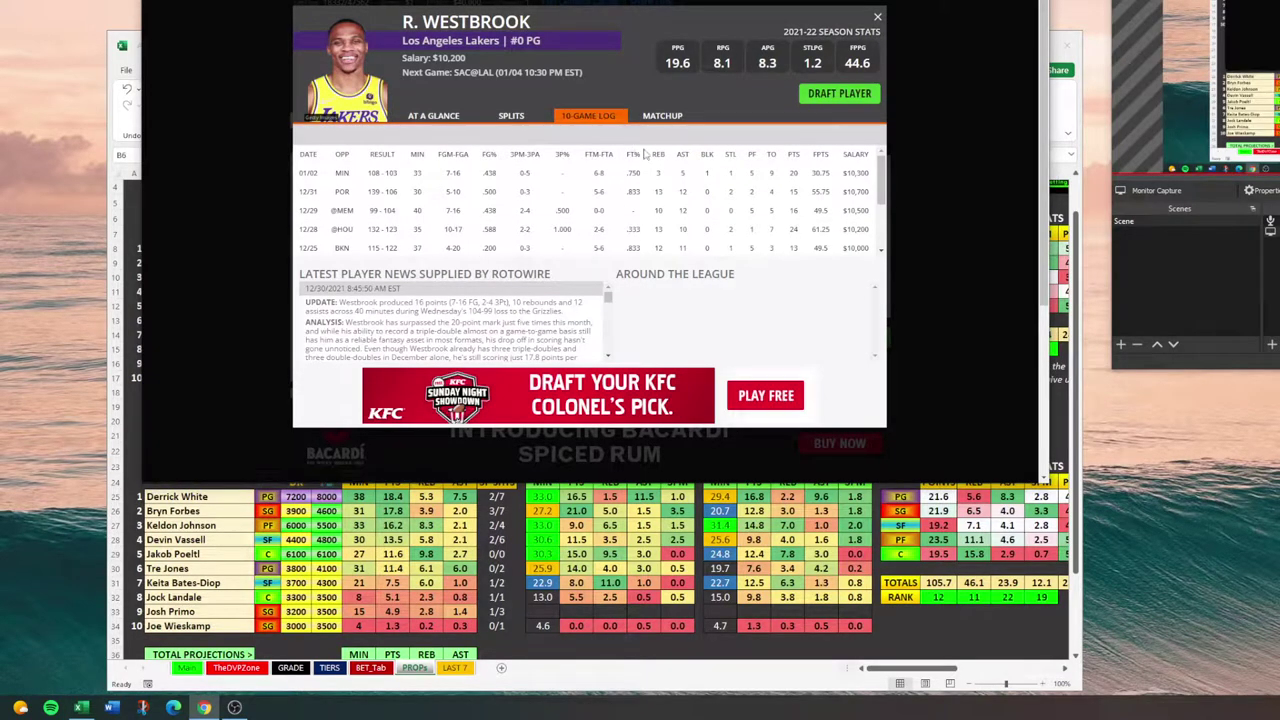
{"action": "left_click_drag", "start_coordinate": [300, 150], "coordinate": [800, 253]}
{"action": "left_click", "coordinate": [798, 252]}
{"action": "scroll", "coordinate": [760, 250], "scroll_direction": "up", "scroll_amount": 1}
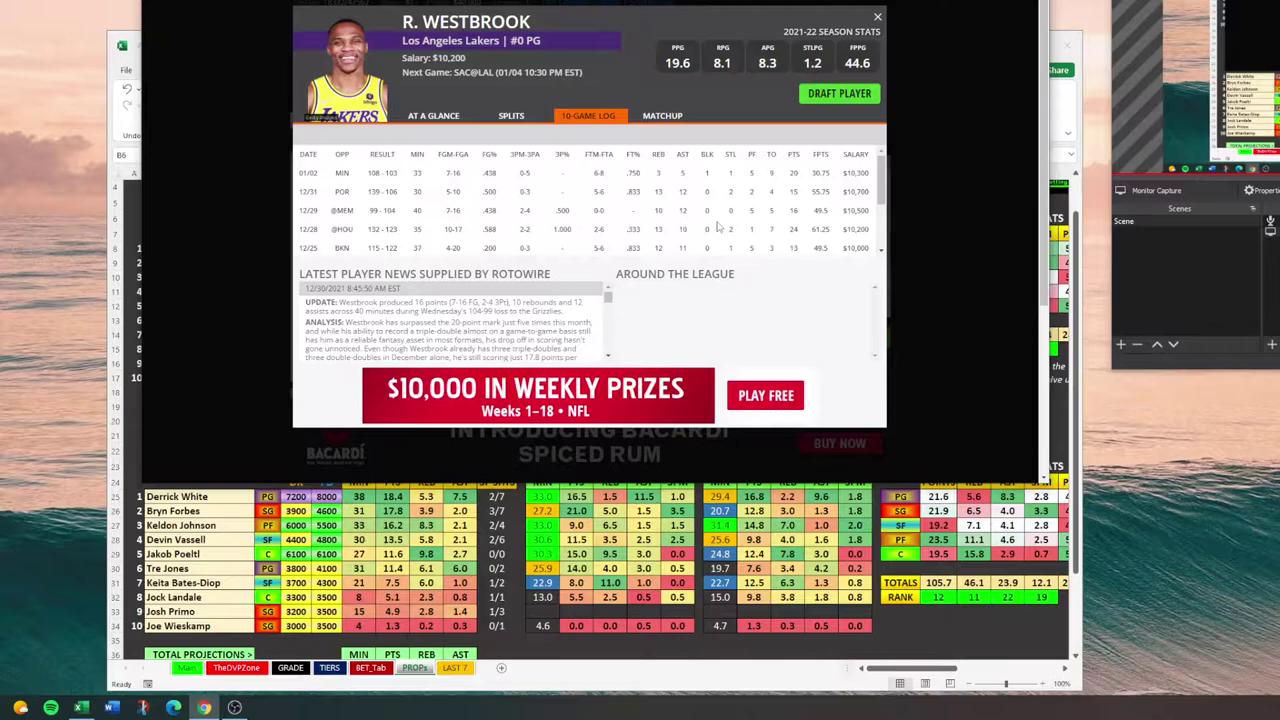
{"action": "key", "text": "Escape"}
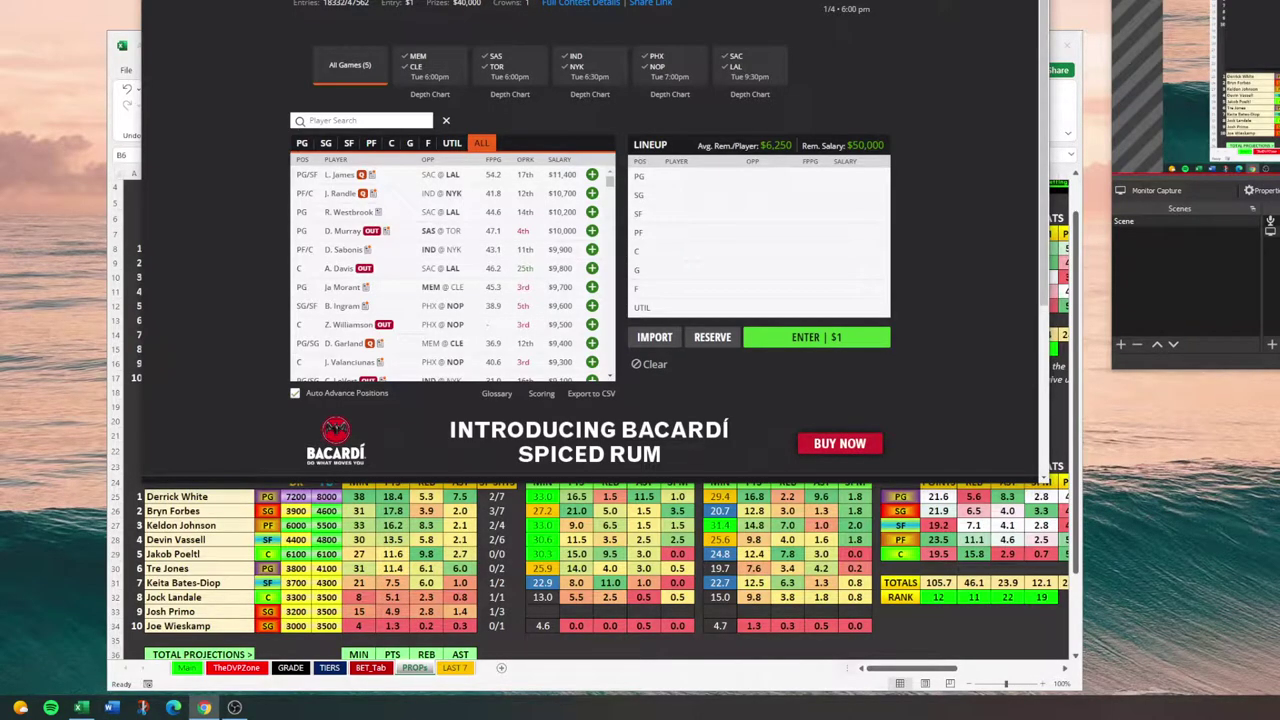
{"action": "key", "text": "Escape"}
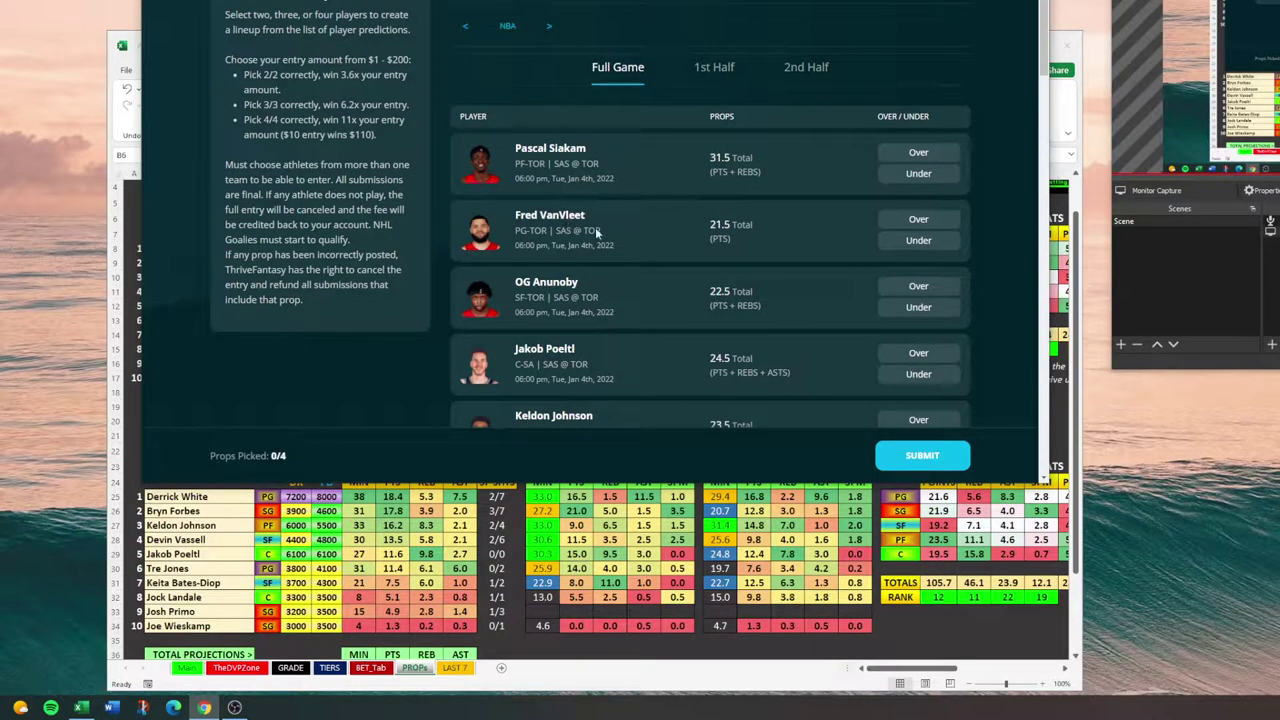
Step: Browse ThriveFantasy's NBA props, highlight the combined-stat labels for RJ Barrett and Obi Toppin, and review Toppin's last five games
{"action": "scroll", "coordinate": [619, 226], "scroll_direction": "down", "scroll_amount": 4}
{"action": "scroll", "coordinate": [619, 226], "scroll_direction": "down", "scroll_amount": 2}
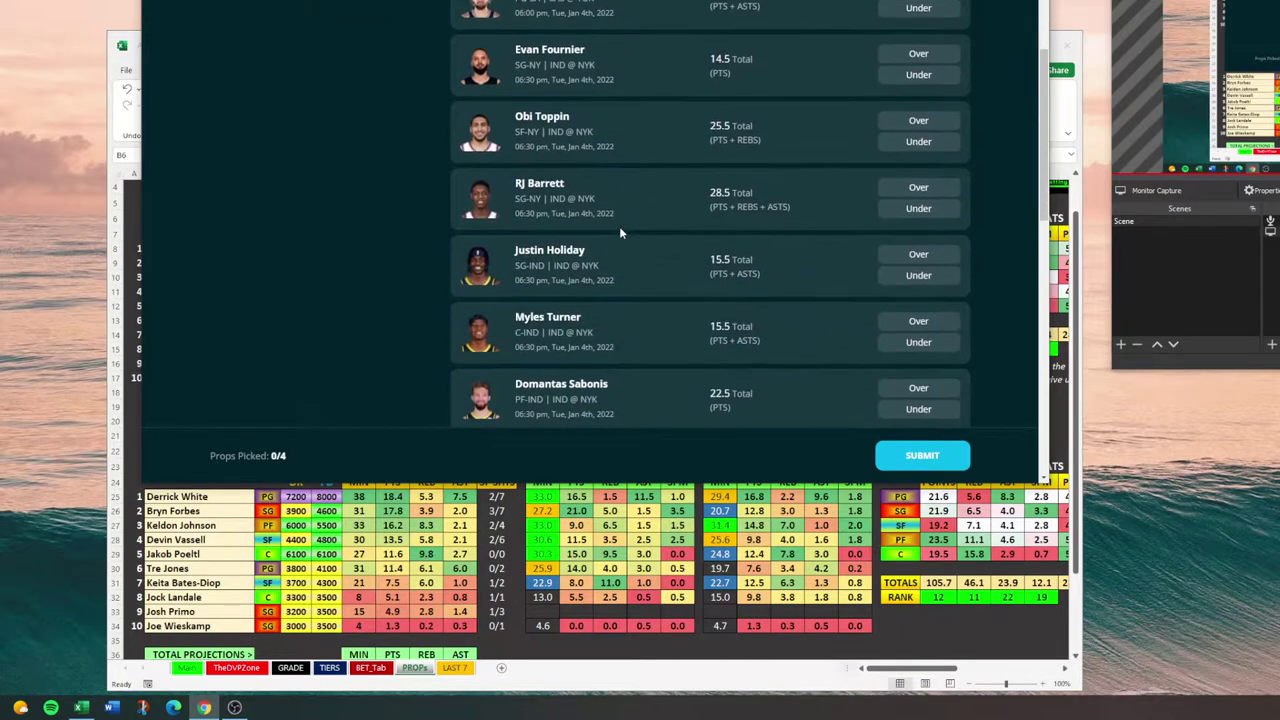
{"action": "left_click_drag", "start_coordinate": [712, 204], "coordinate": [792, 208]}
{"action": "left_click_drag", "start_coordinate": [711, 140], "coordinate": [762, 142]}
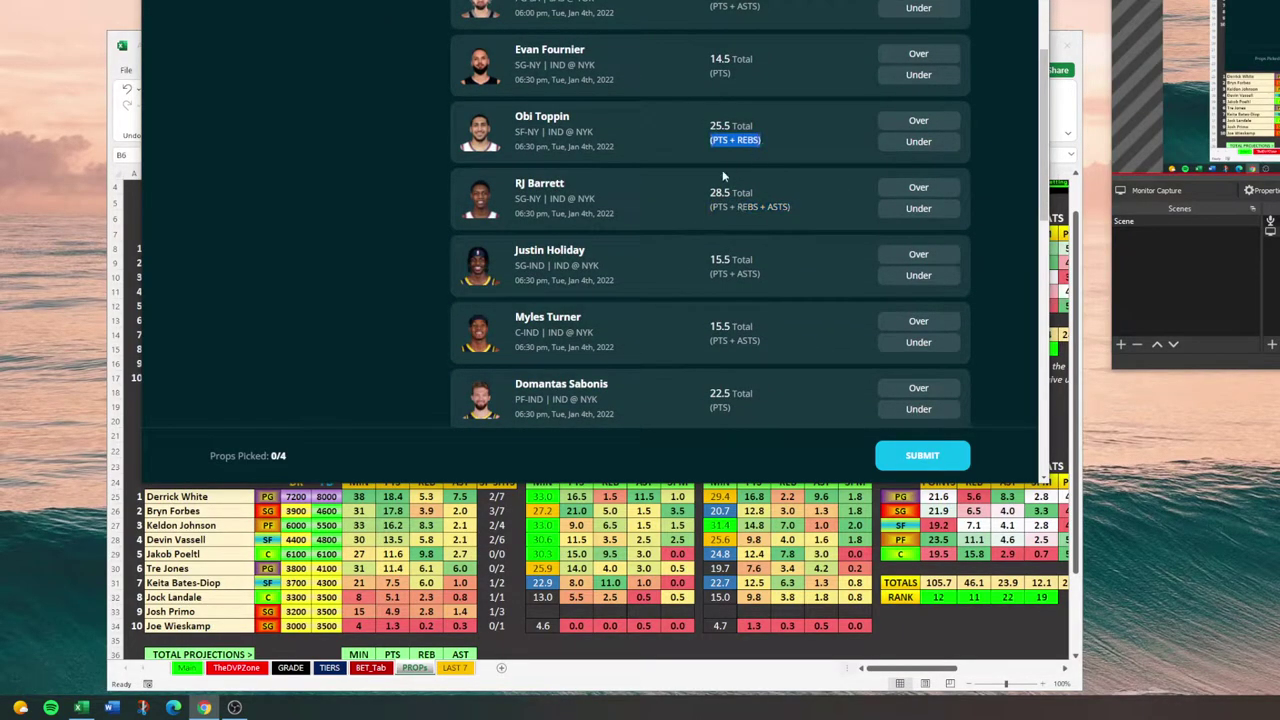
{"action": "left_click", "coordinate": [539, 122]}
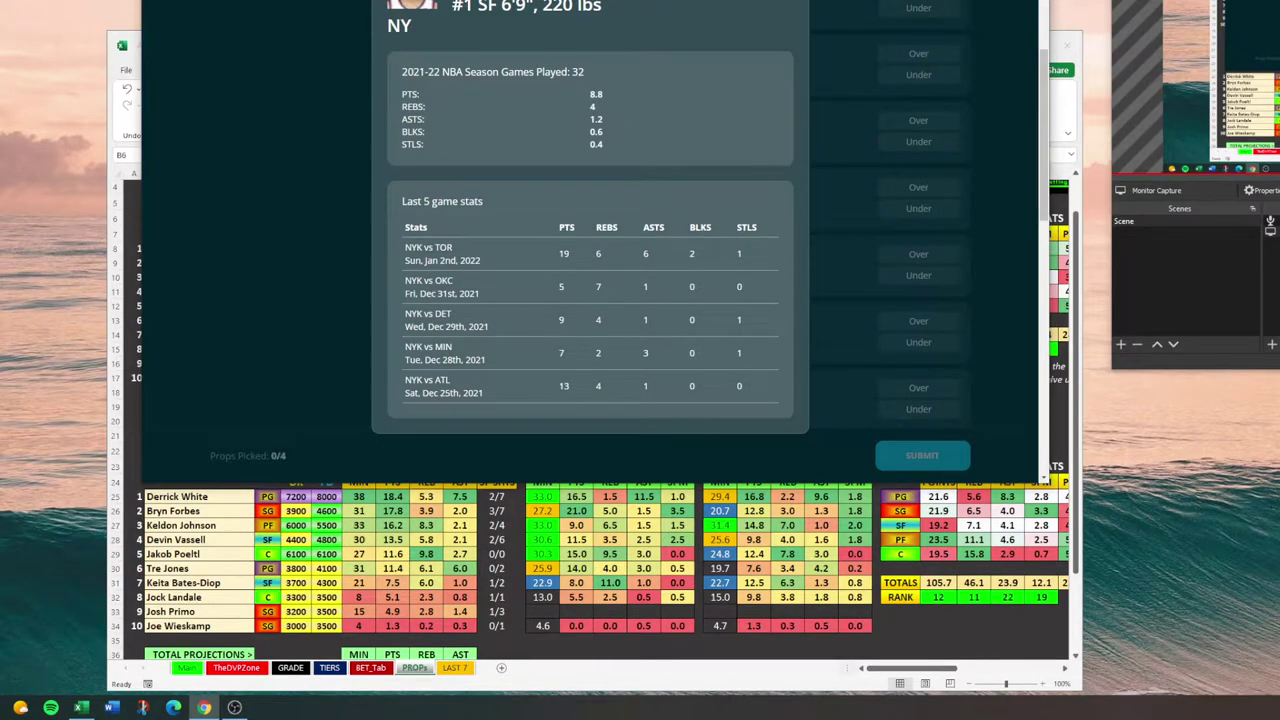
{"action": "key", "text": "Escape"}
{"action": "scroll", "coordinate": [580, 229], "scroll_direction": "up", "scroll_amount": 3}
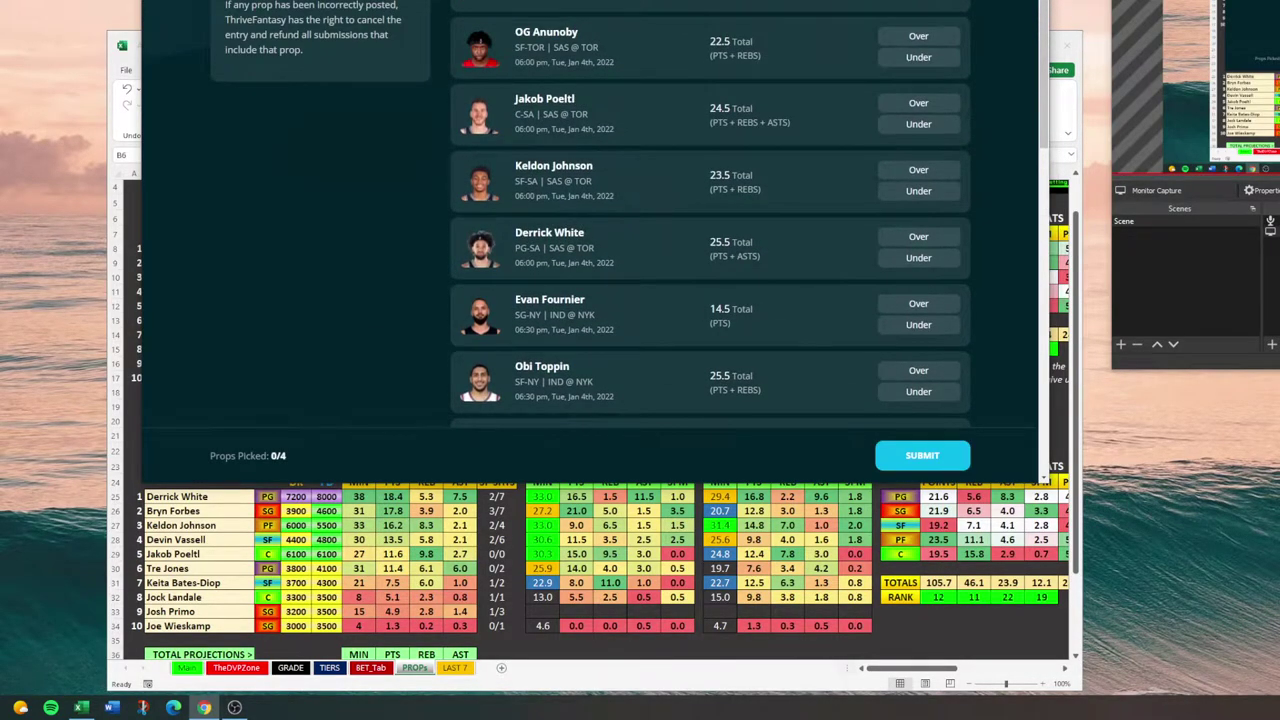
Step: Switch to the NBA_CheatSheet_1.4 workbook in Excel and view its Main, LAST 7 and PROPs sheets
{"action": "key", "text": "ctrl+Tab"}
{"action": "key", "text": "ctrl+Tab"}
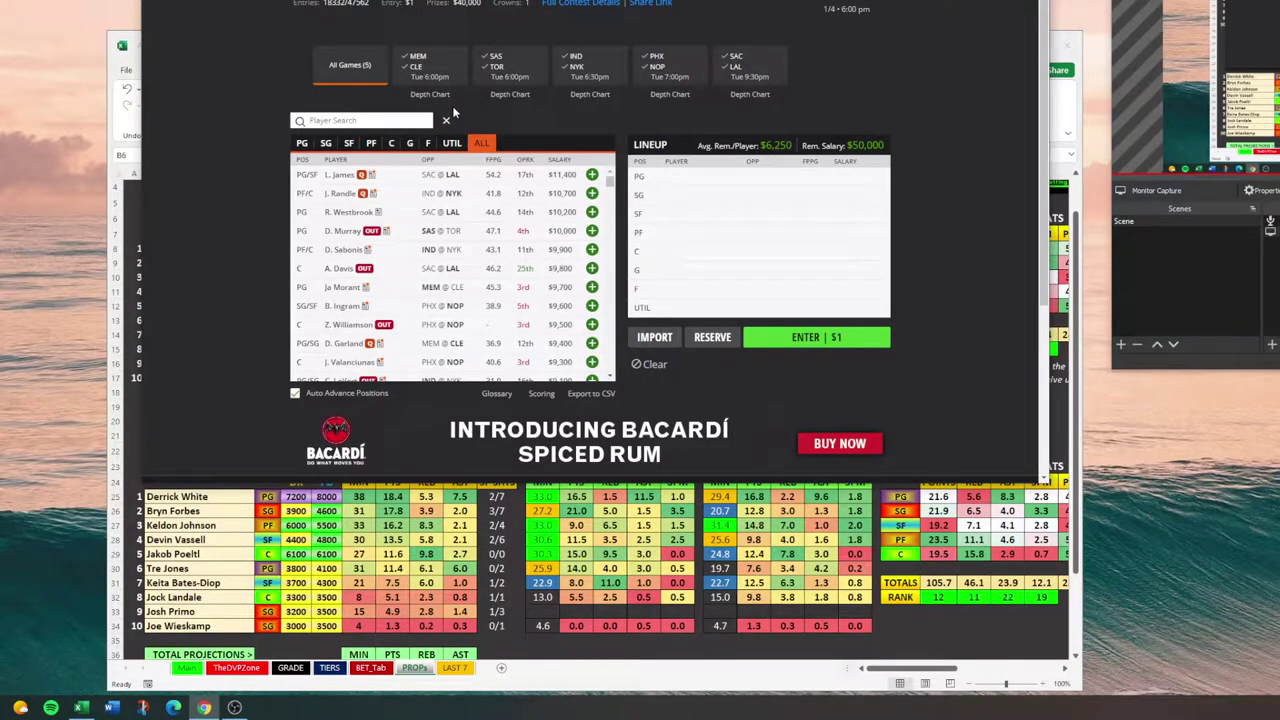
{"action": "key", "text": "alt+Tab"}
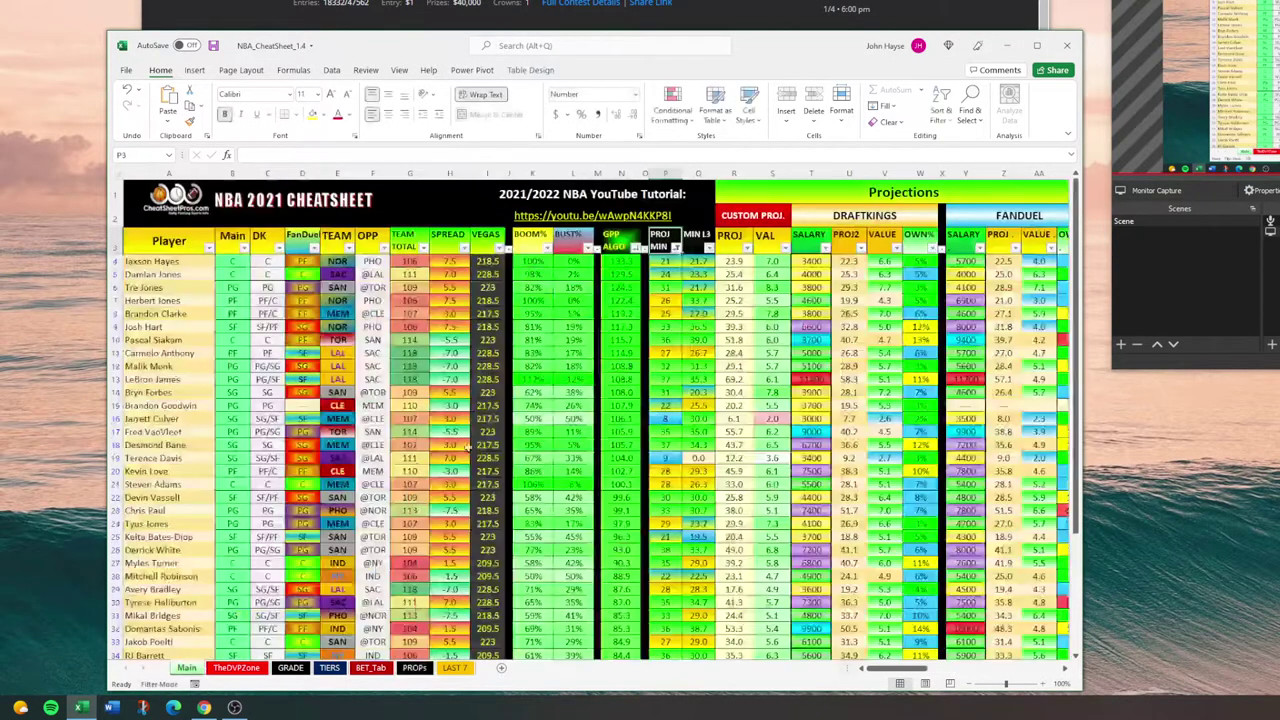
{"action": "left_click", "coordinate": [187, 668]}
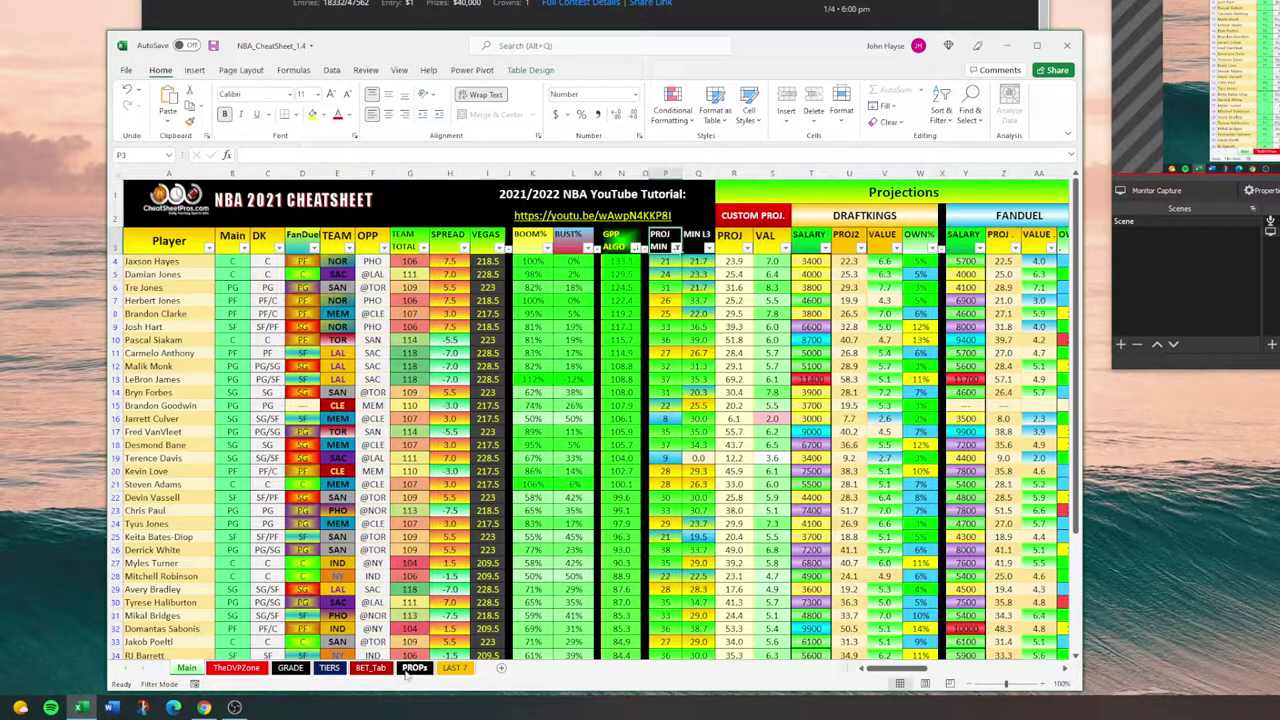
{"action": "left_click", "coordinate": [455, 668]}
{"action": "left_click", "coordinate": [413, 668]}
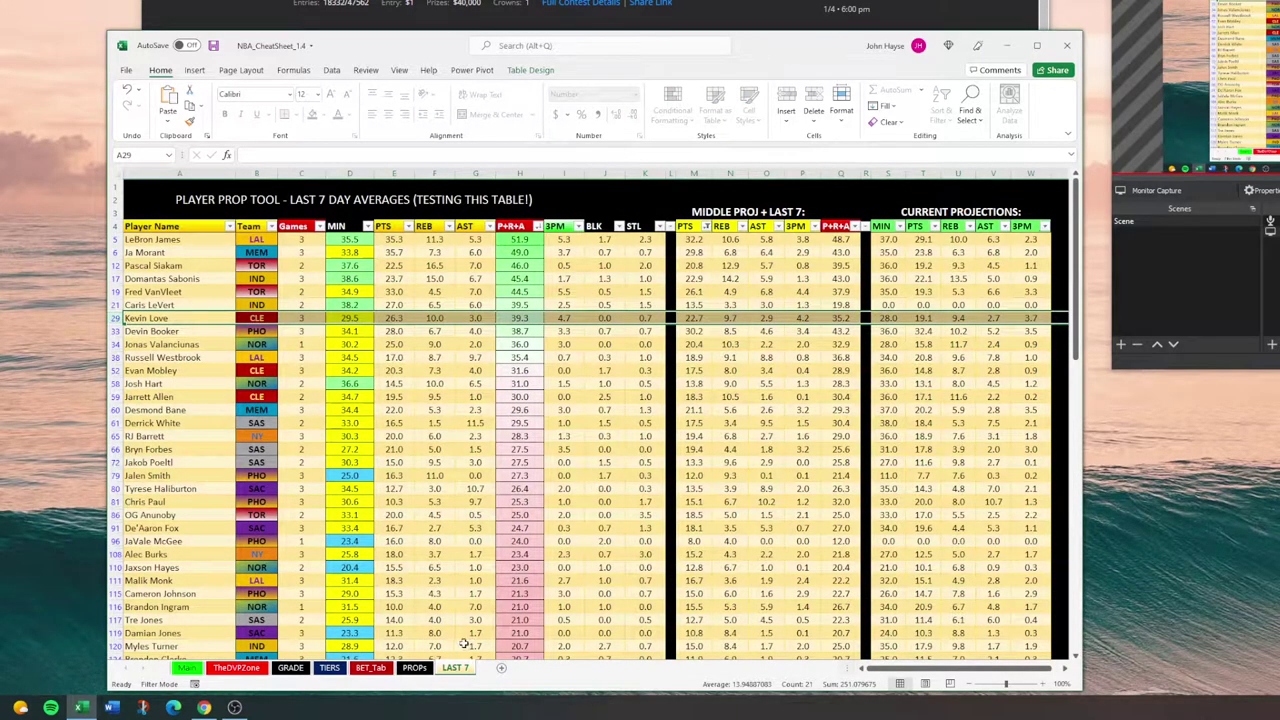
{"action": "left_click", "coordinate": [186, 668]}
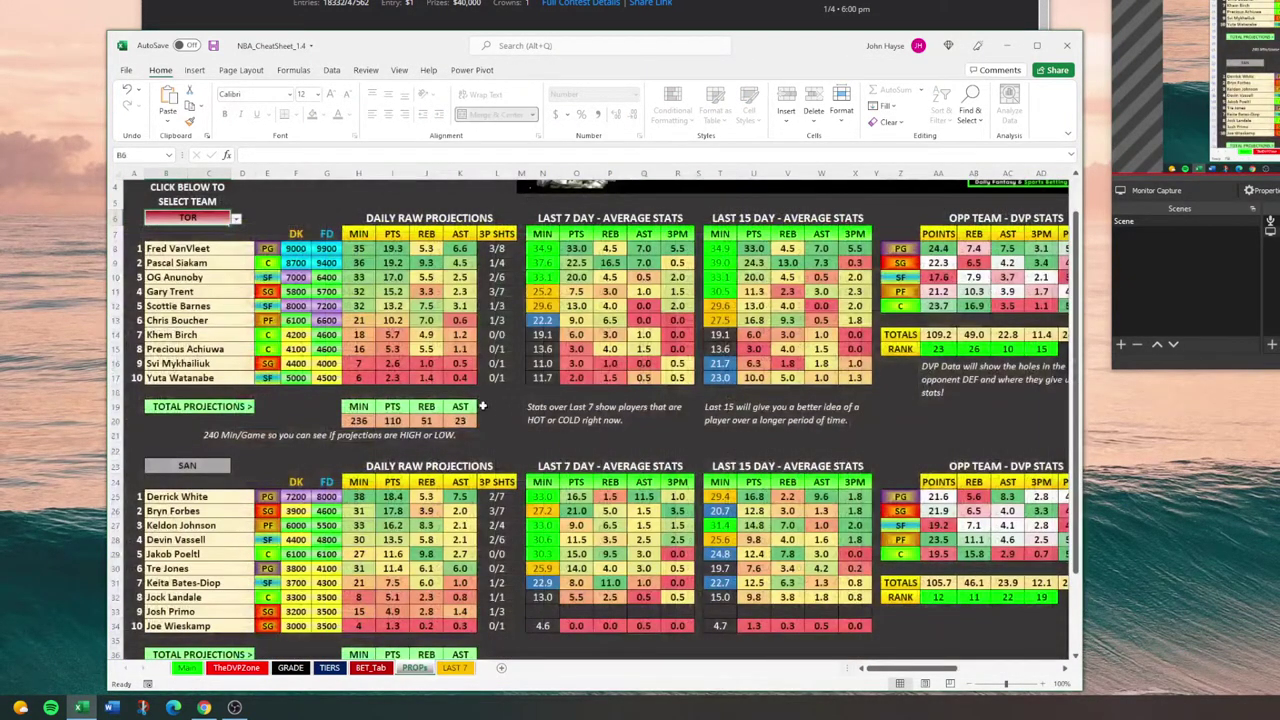
Step: Change the selected team on the PROPs sheet to LAL
{"action": "left_click", "coordinate": [235, 218]}
{"action": "scroll", "coordinate": [226, 250], "scroll_direction": "down", "scroll_amount": 2}
{"action": "left_click", "coordinate": [215, 233]}
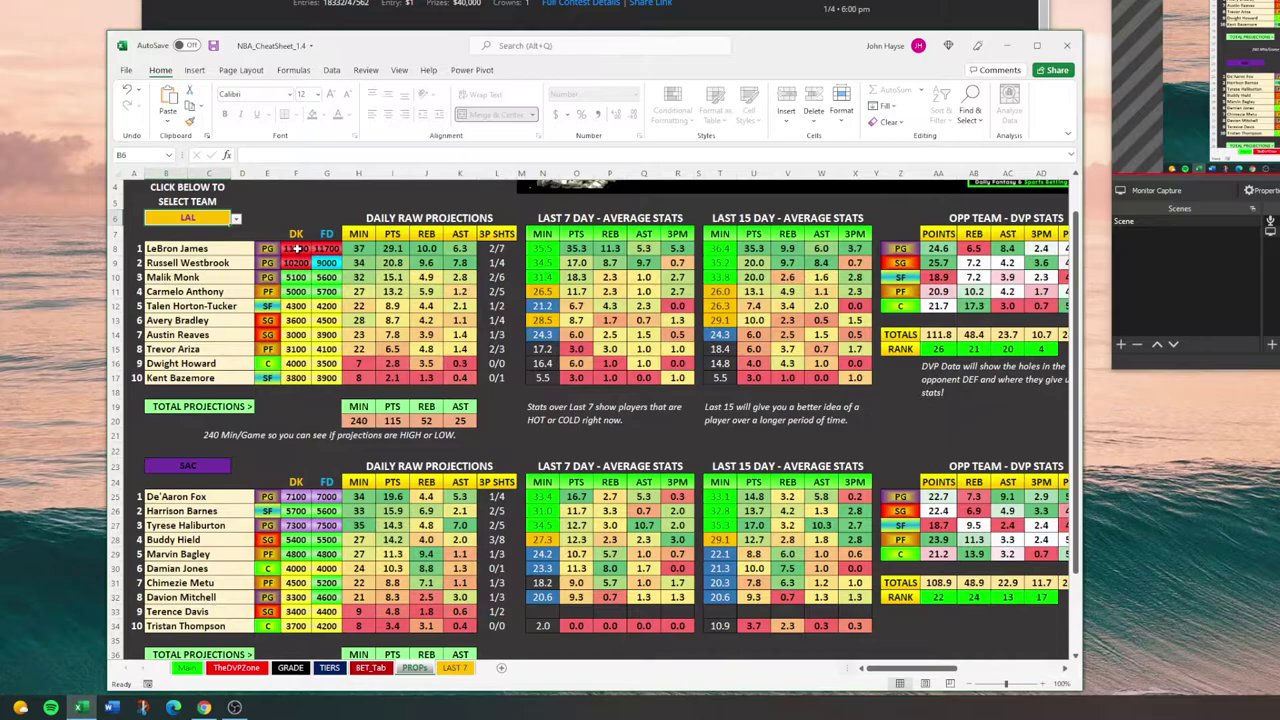
Step: Highlight the LAL players' salaries, daily raw projections, and last 7 and last 15 day average stats
{"action": "left_click_drag", "start_coordinate": [296, 249], "coordinate": [323, 301]}
{"action": "left_click_drag", "start_coordinate": [358, 248], "coordinate": [391, 307]}
{"action": "left_click_drag", "start_coordinate": [541, 248], "coordinate": [575, 300]}
{"action": "left_click_drag", "start_coordinate": [550, 220], "coordinate": [609, 376]}
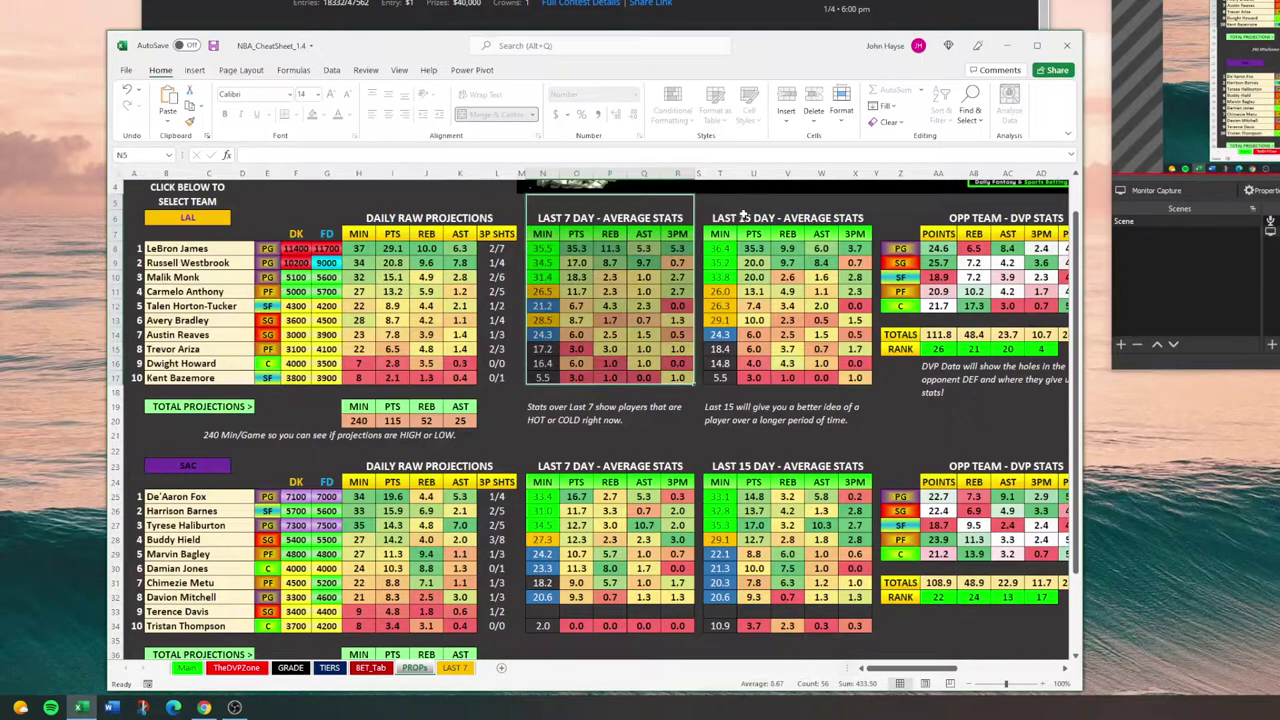
{"action": "left_click_drag", "start_coordinate": [740, 215], "coordinate": [756, 381]}
Step: Widen the workbook window and highlight the opponent team DVP stats, from points and rebounds through the PRIZE column
{"action": "left_click_drag", "start_coordinate": [870, 670], "coordinate": [1279, 545]}
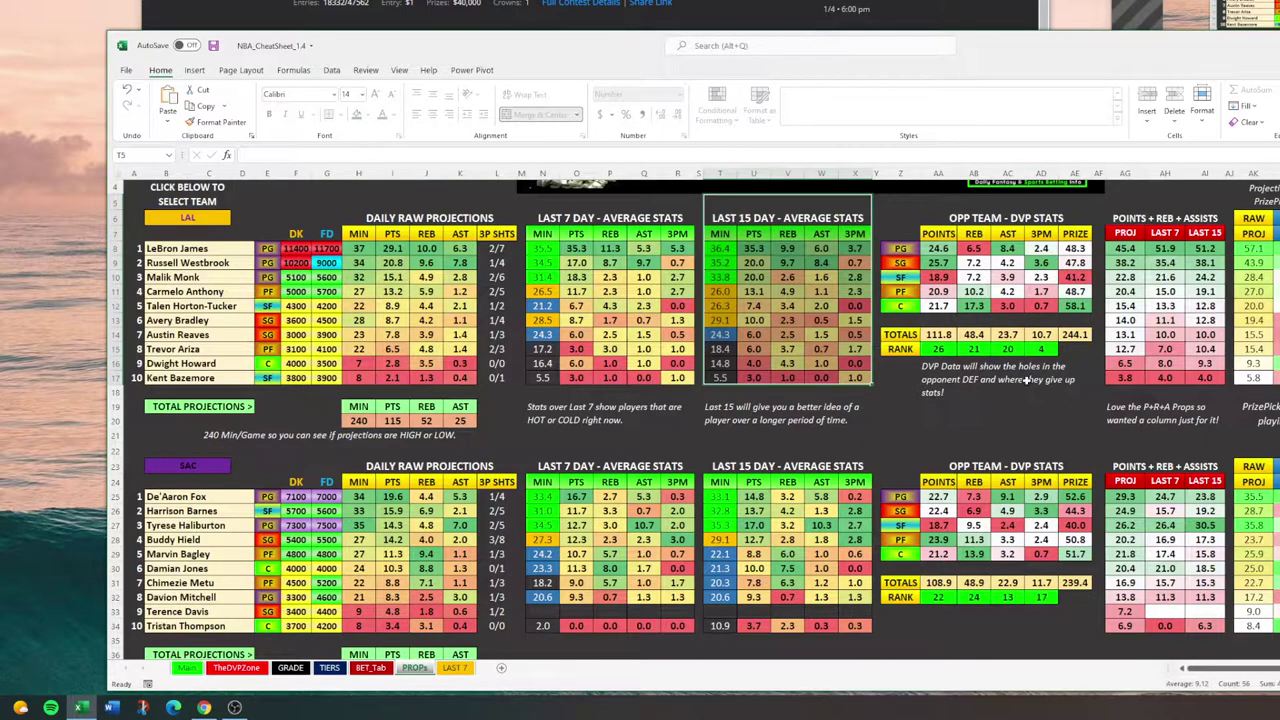
{"action": "left_click_drag", "start_coordinate": [935, 220], "coordinate": [944, 320]}
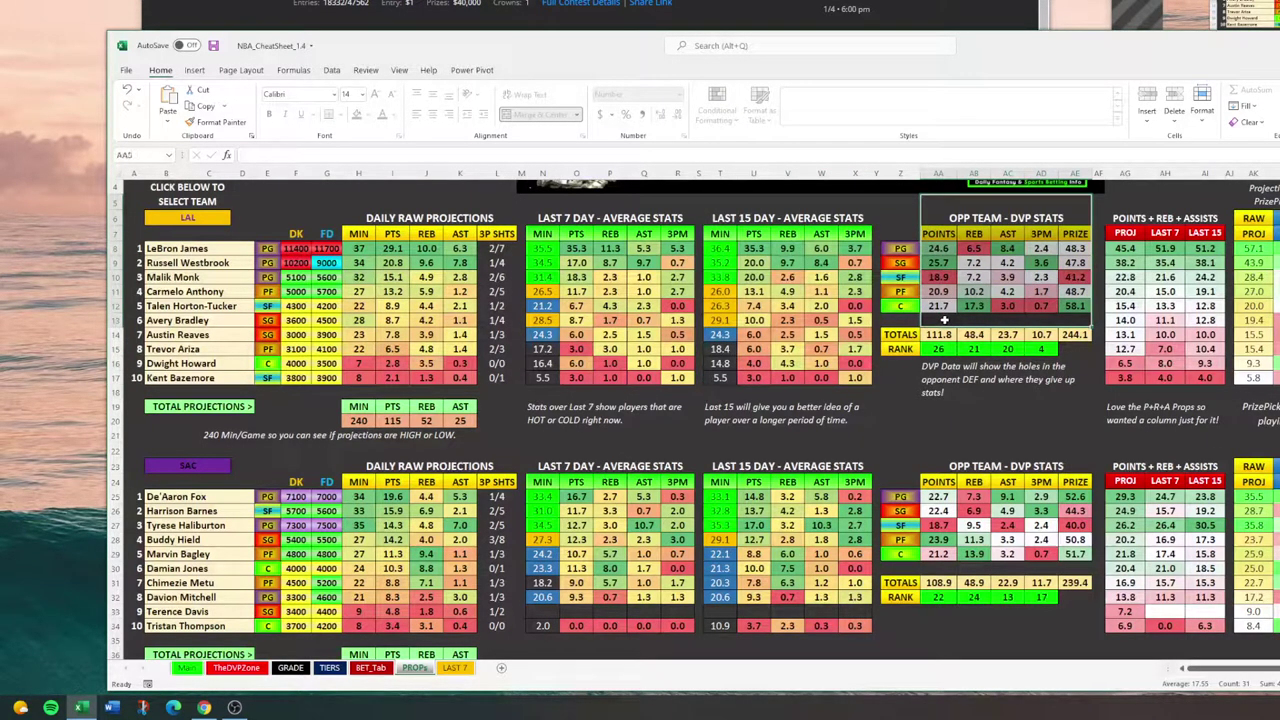
{"action": "left_click", "coordinate": [188, 220]}
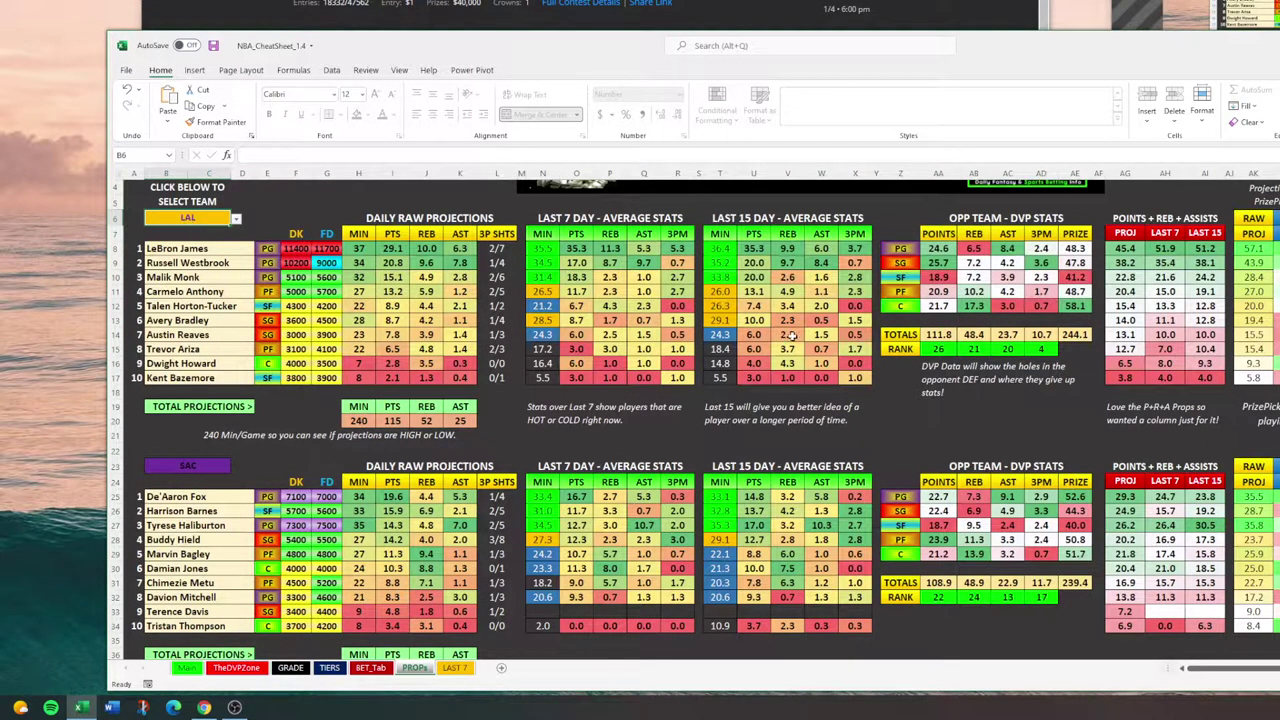
{"action": "left_click_drag", "start_coordinate": [921, 217], "coordinate": [1085, 395]}
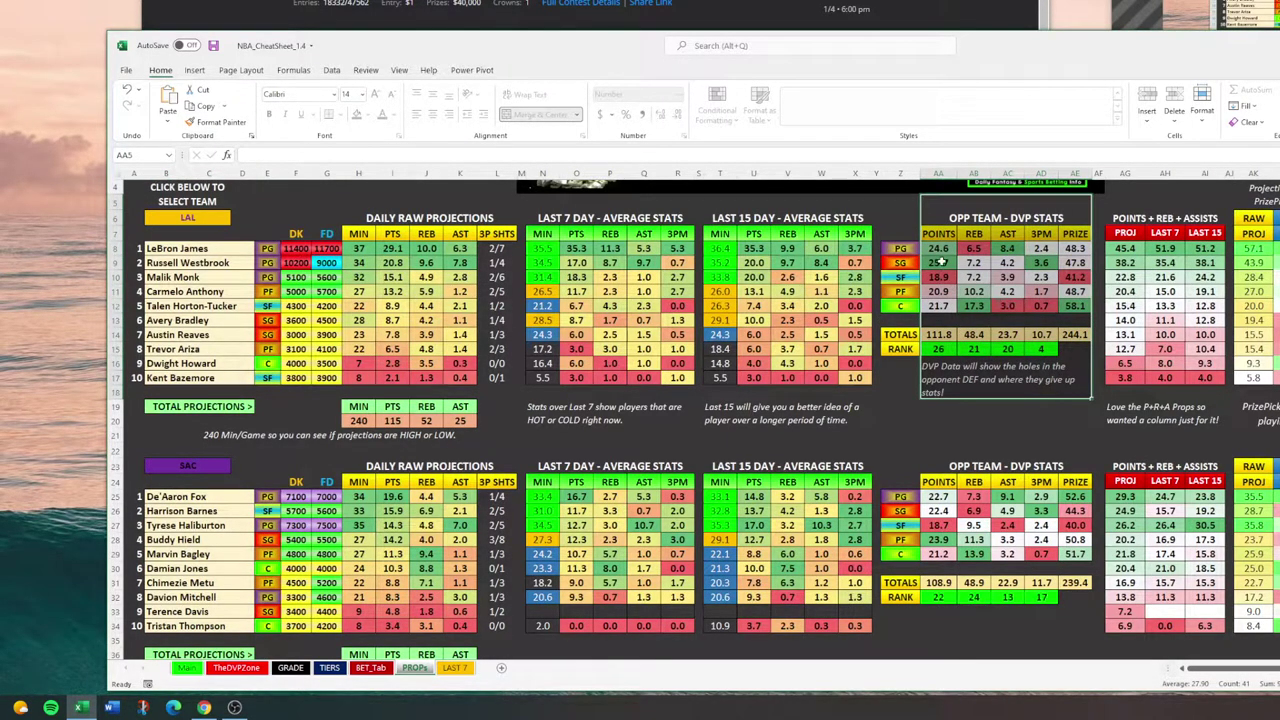
{"action": "left_click_drag", "start_coordinate": [938, 248], "coordinate": [941, 307]}
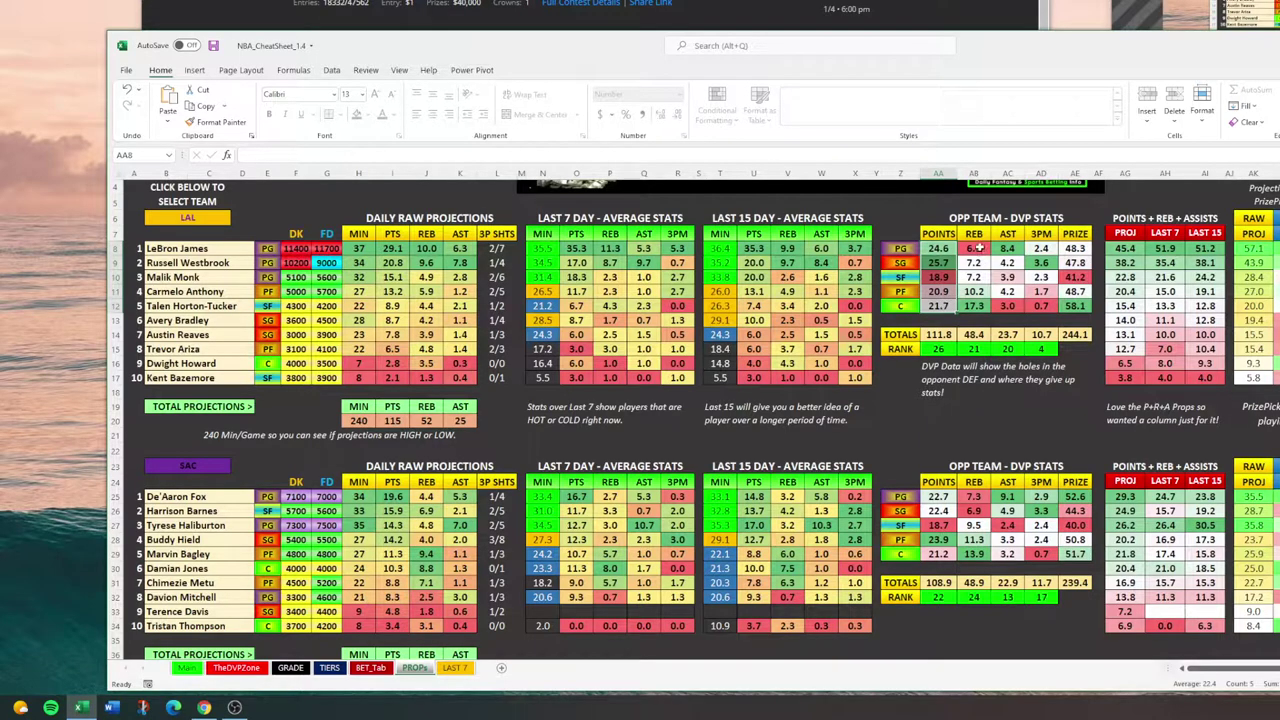
{"action": "left_click_drag", "start_coordinate": [973, 248], "coordinate": [1007, 305]}
{"action": "left_click_drag", "start_coordinate": [1041, 249], "coordinate": [1073, 305]}
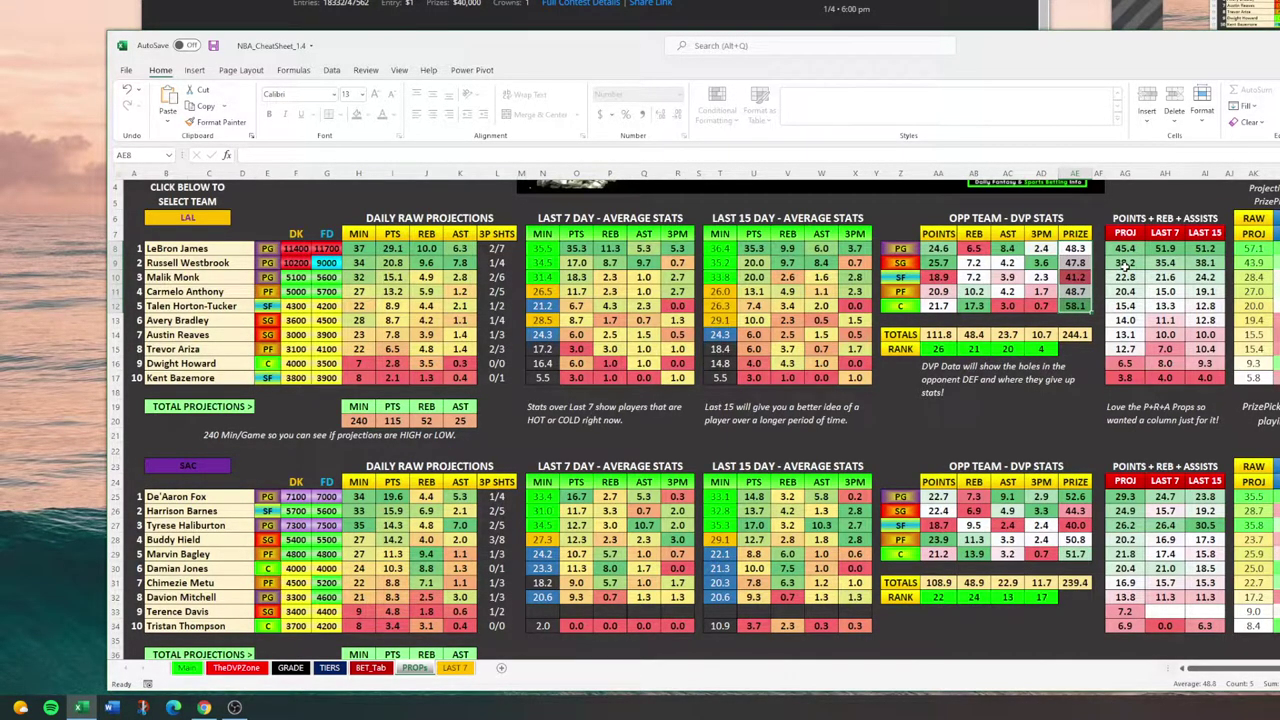
Step: Highlight the PROJ, LAST 7 and LAST 15 columns of the Points + Reb + Assists block
{"action": "left_click_drag", "start_coordinate": [1122, 221], "coordinate": [1127, 385]}
{"action": "left_click_drag", "start_coordinate": [1125, 233], "coordinate": [1125, 328]}
{"action": "left_click_drag", "start_coordinate": [1165, 233], "coordinate": [1172, 334]}
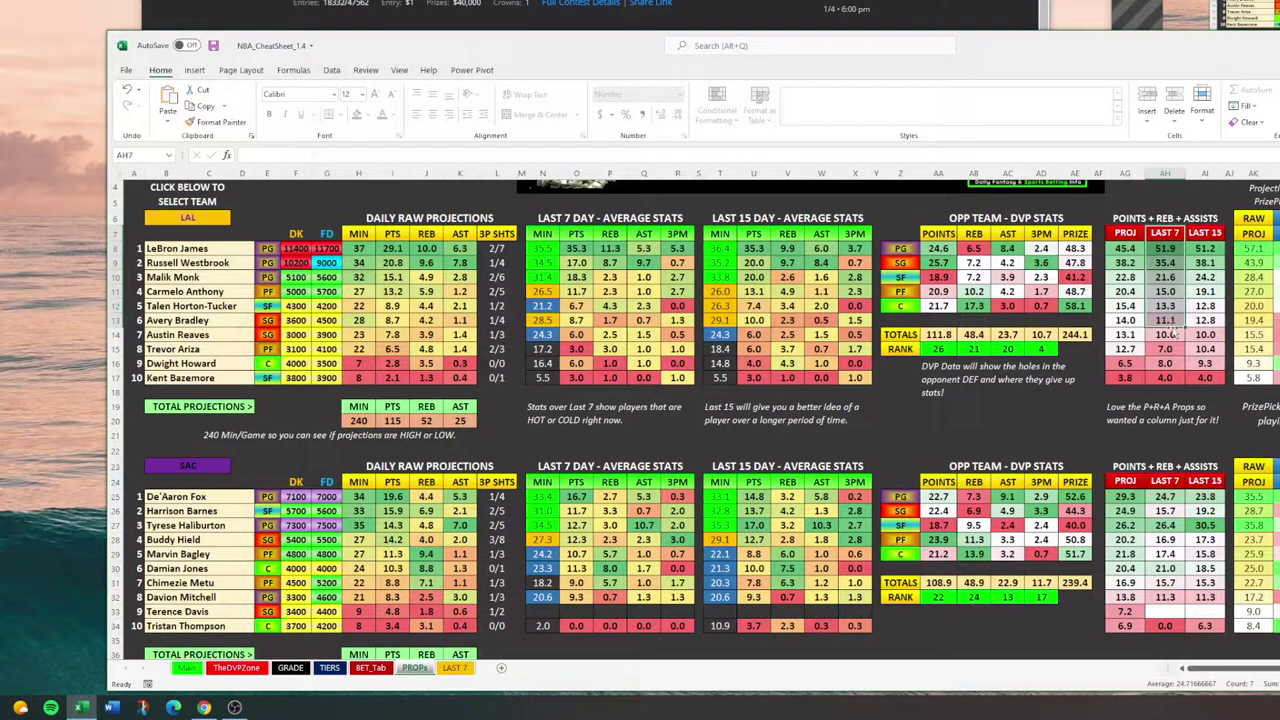
{"action": "left_click_drag", "start_coordinate": [1205, 233], "coordinate": [1203, 347]}
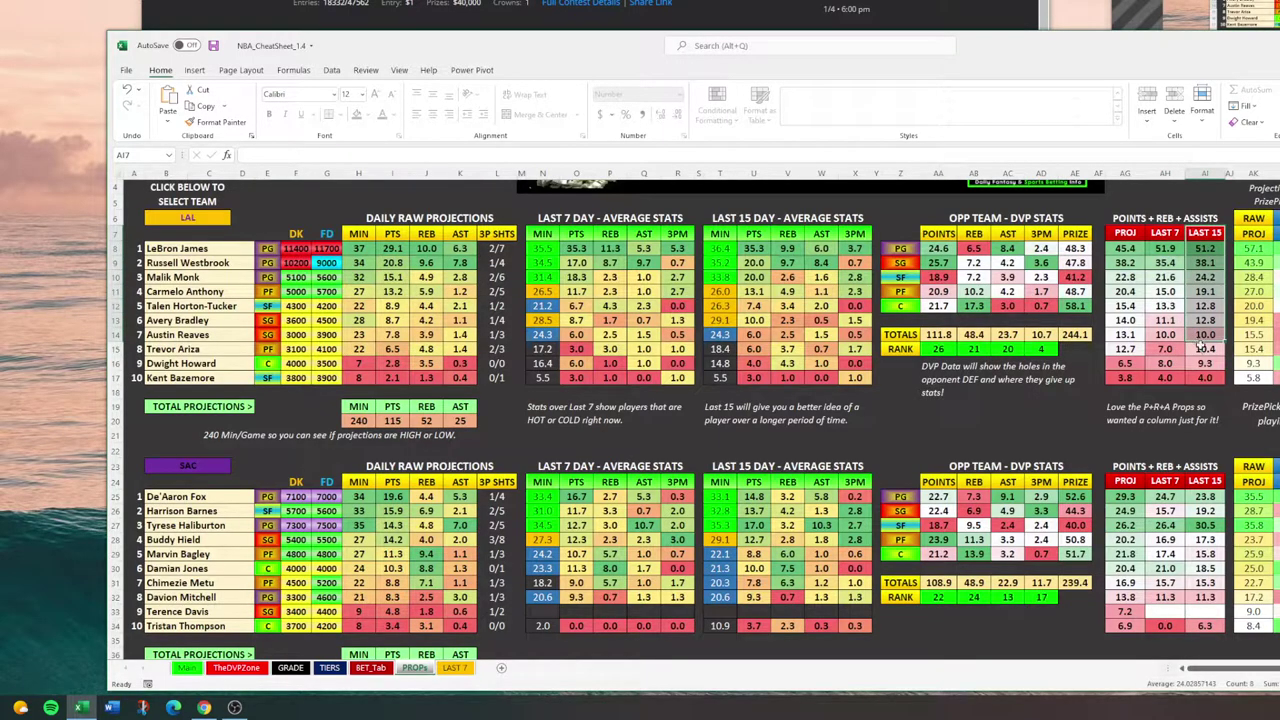
Step: Highlight the PER MIN columns of the PrizePicks fantasy points block and step through LeBron James's values there
{"action": "left_click_drag", "start_coordinate": [1215, 668], "coordinate": [1258, 668]}
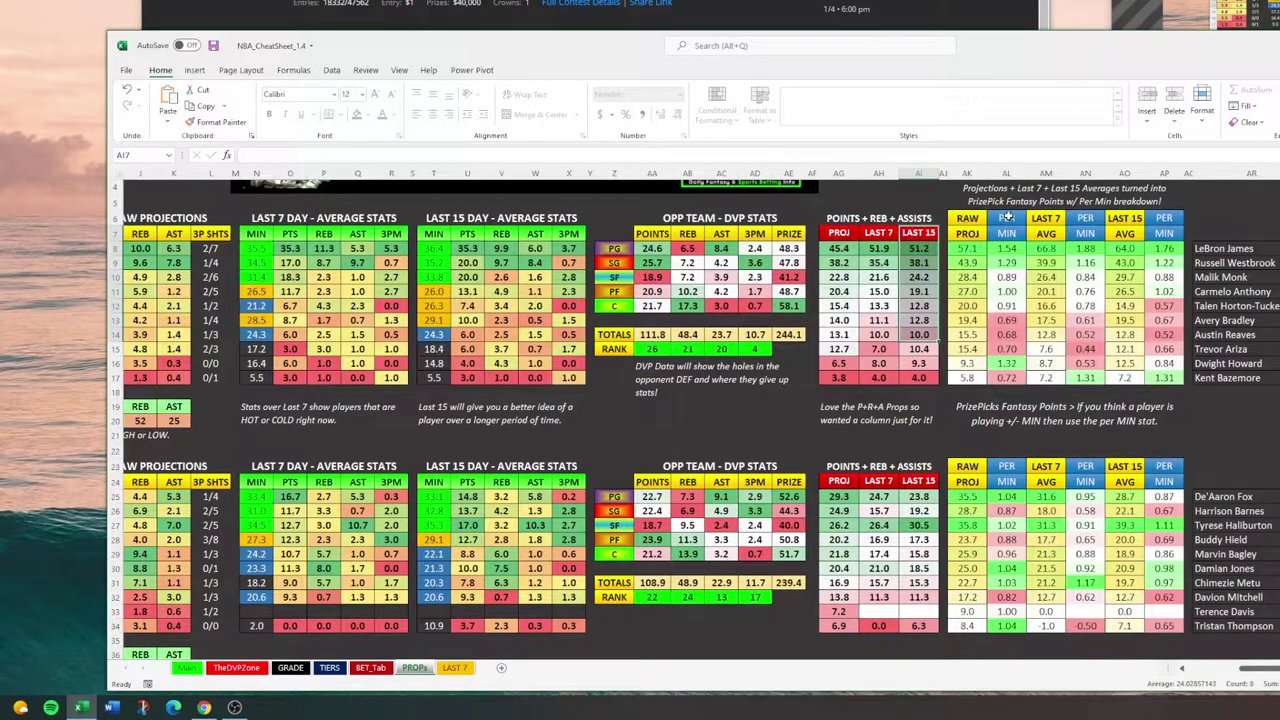
{"action": "left_click_drag", "start_coordinate": [1007, 218], "coordinate": [1007, 380]}
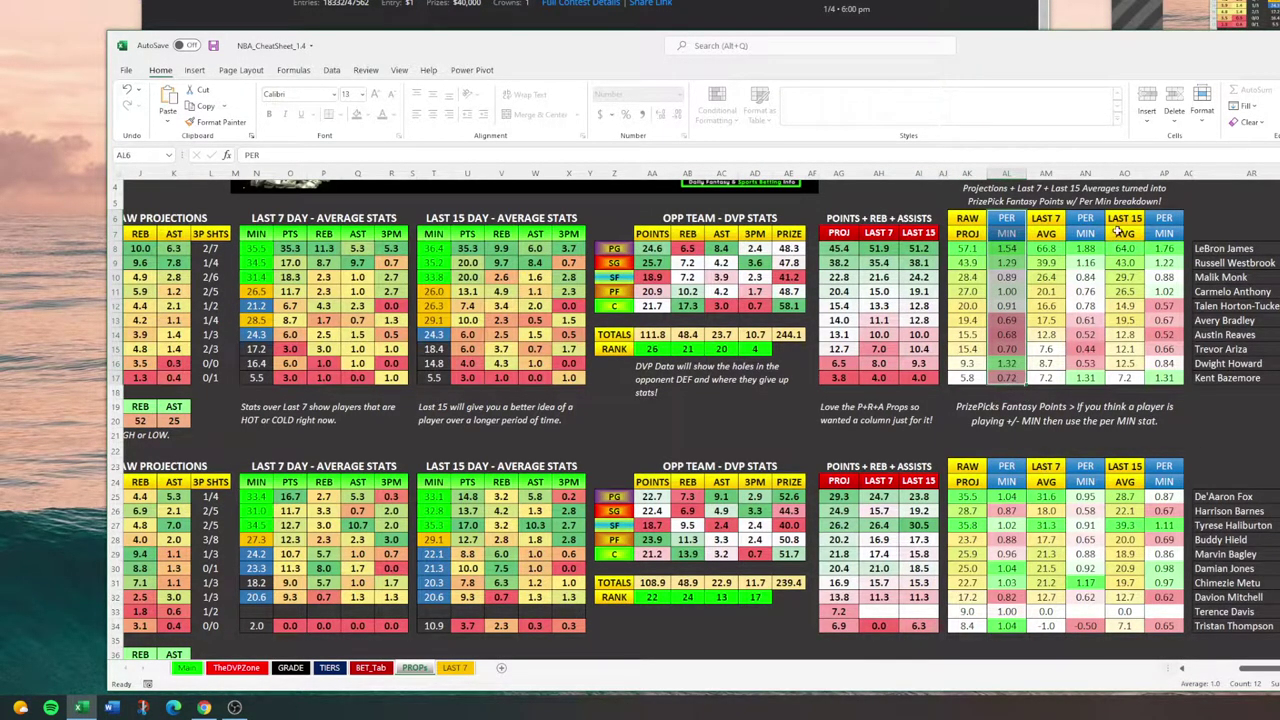
{"action": "left_click_drag", "start_coordinate": [1088, 217], "coordinate": [1091, 378]}
{"action": "left_click_drag", "start_coordinate": [1163, 217], "coordinate": [1163, 380]}
{"action": "left_click_drag", "start_coordinate": [980, 250], "coordinate": [1024, 248]}
{"action": "key", "text": "Right"}
{"action": "key", "text": "Right"}
{"action": "key", "text": "Right"}
{"action": "key", "text": "Right"}
{"action": "key", "text": "Right"}
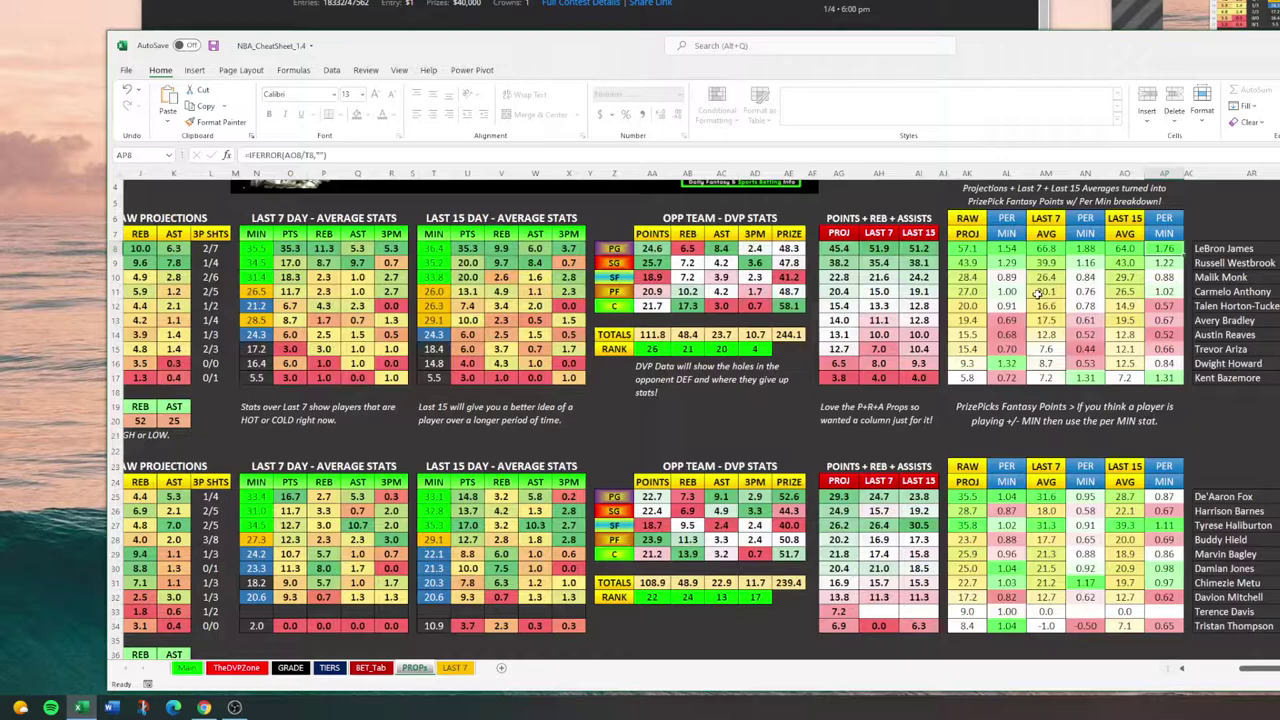
{"action": "left_click", "coordinate": [1220, 410]}
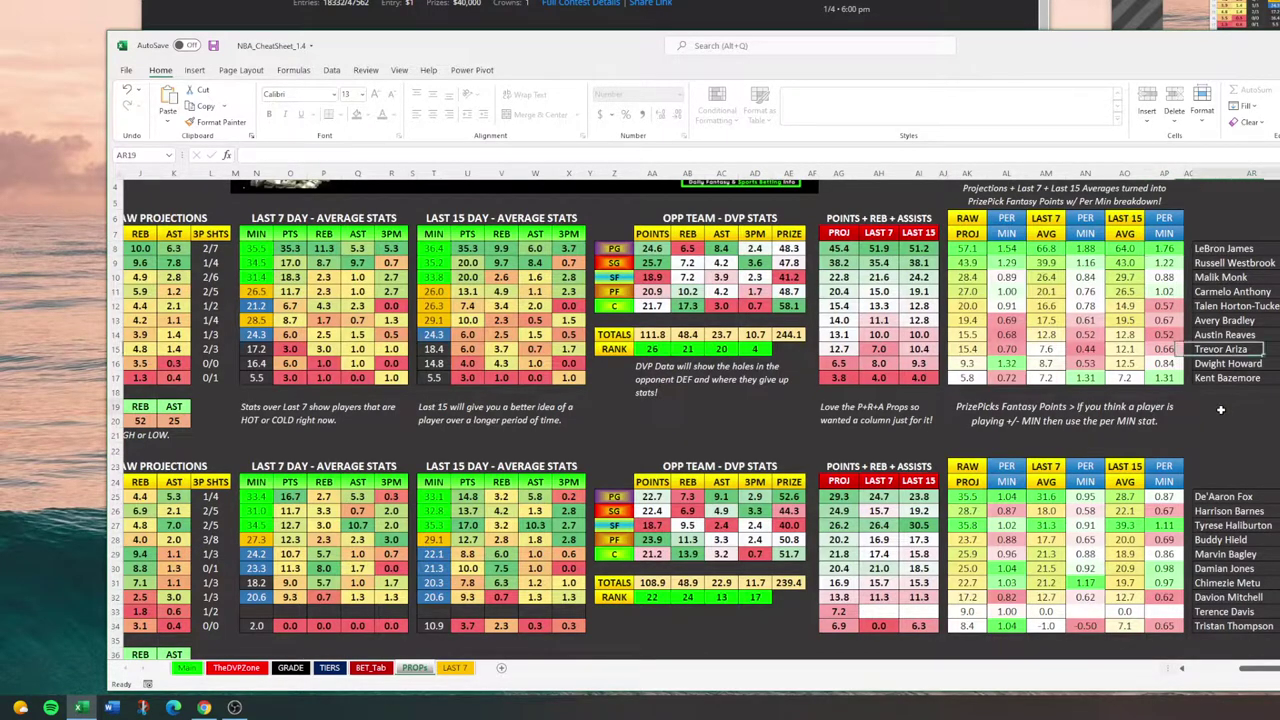
{"action": "left_click", "coordinate": [366, 71]}
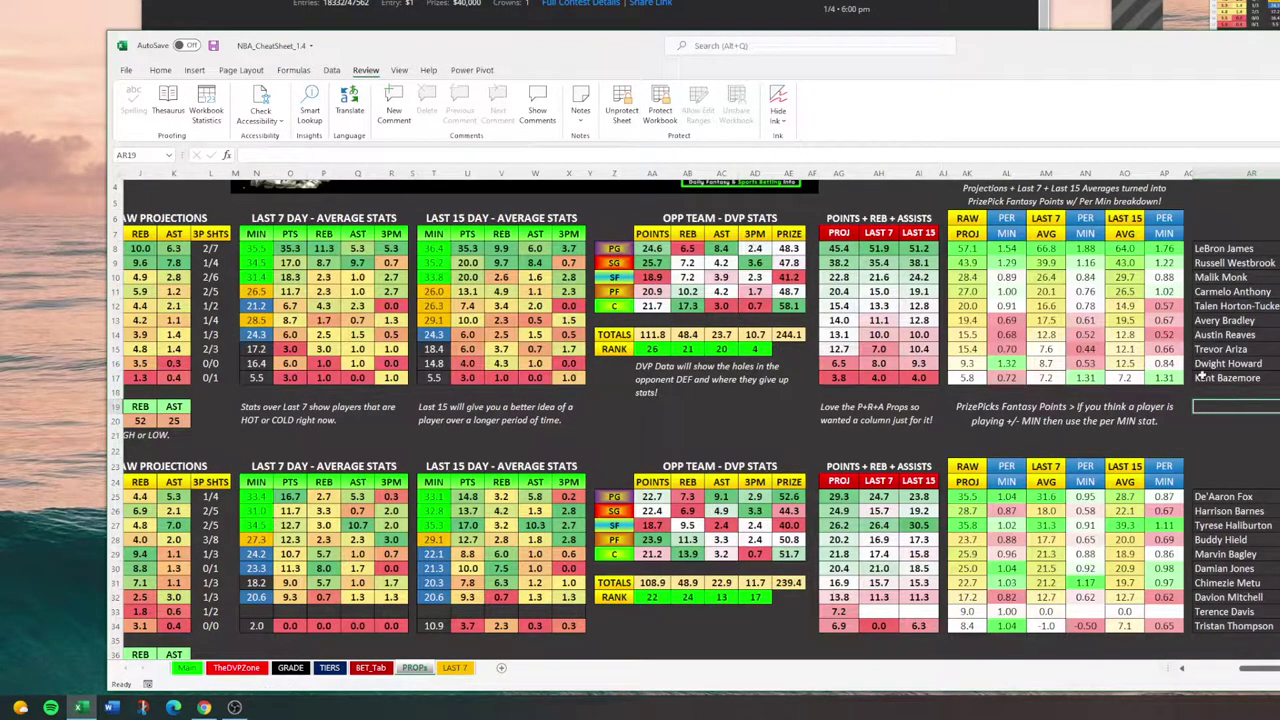
{"action": "left_click_drag", "start_coordinate": [1260, 670], "coordinate": [1195, 670]}
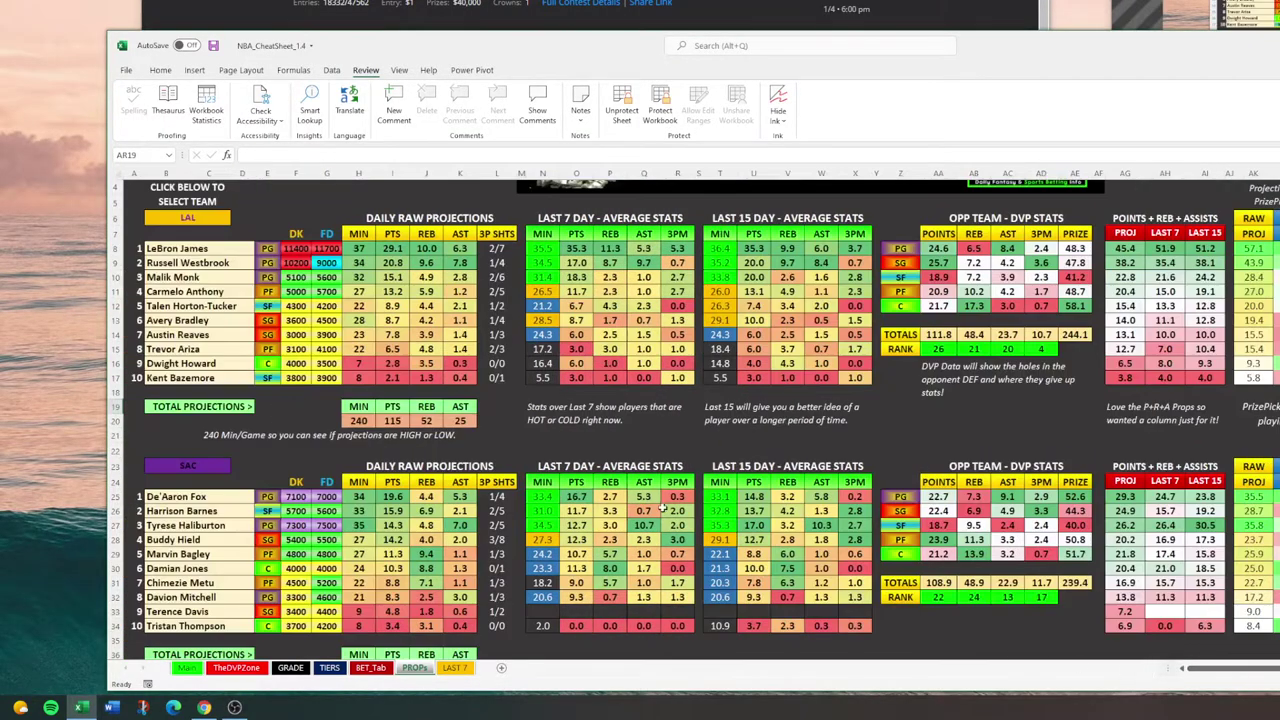
Step: On the LAST 7 sheet, highlight the minutes through P+R+A, 3PM, STL, current projections and Games columns
{"action": "left_click", "coordinate": [455, 667]}
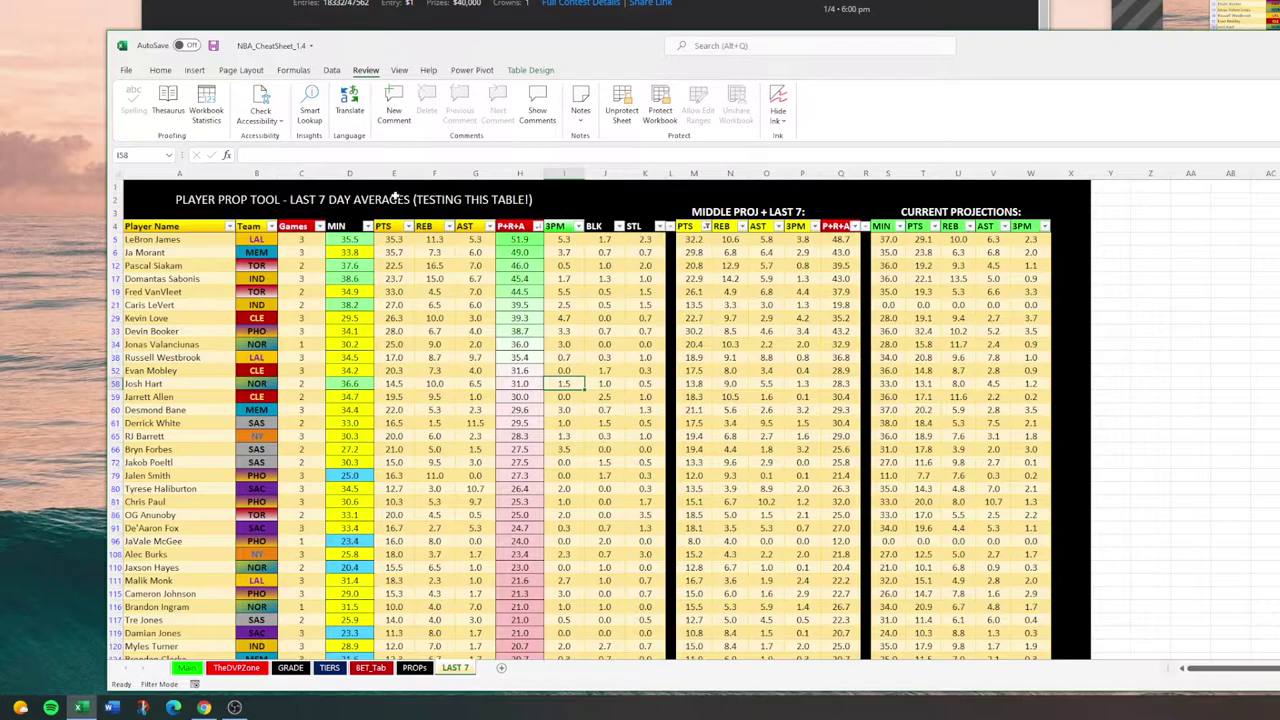
{"action": "left_click_drag", "start_coordinate": [349, 173], "coordinate": [523, 173]}
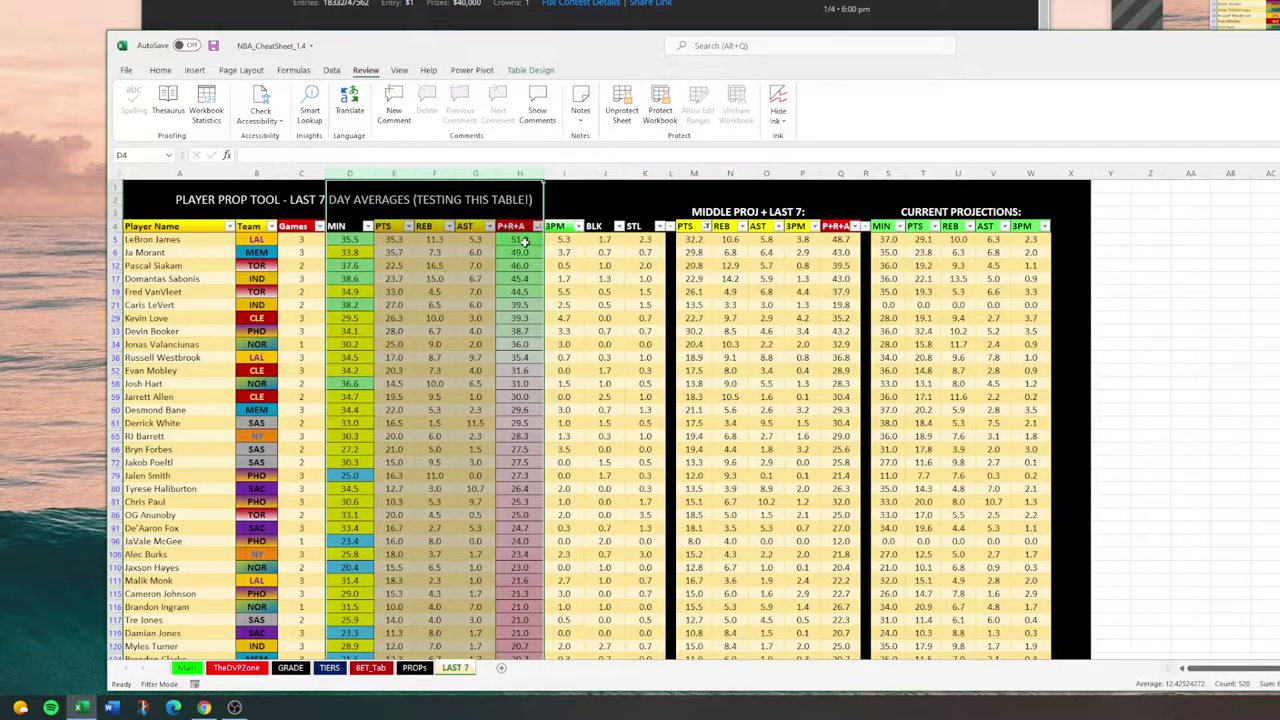
{"action": "left_click", "coordinate": [563, 173]}
{"action": "left_click_drag", "start_coordinate": [649, 173], "coordinate": [652, 173]}
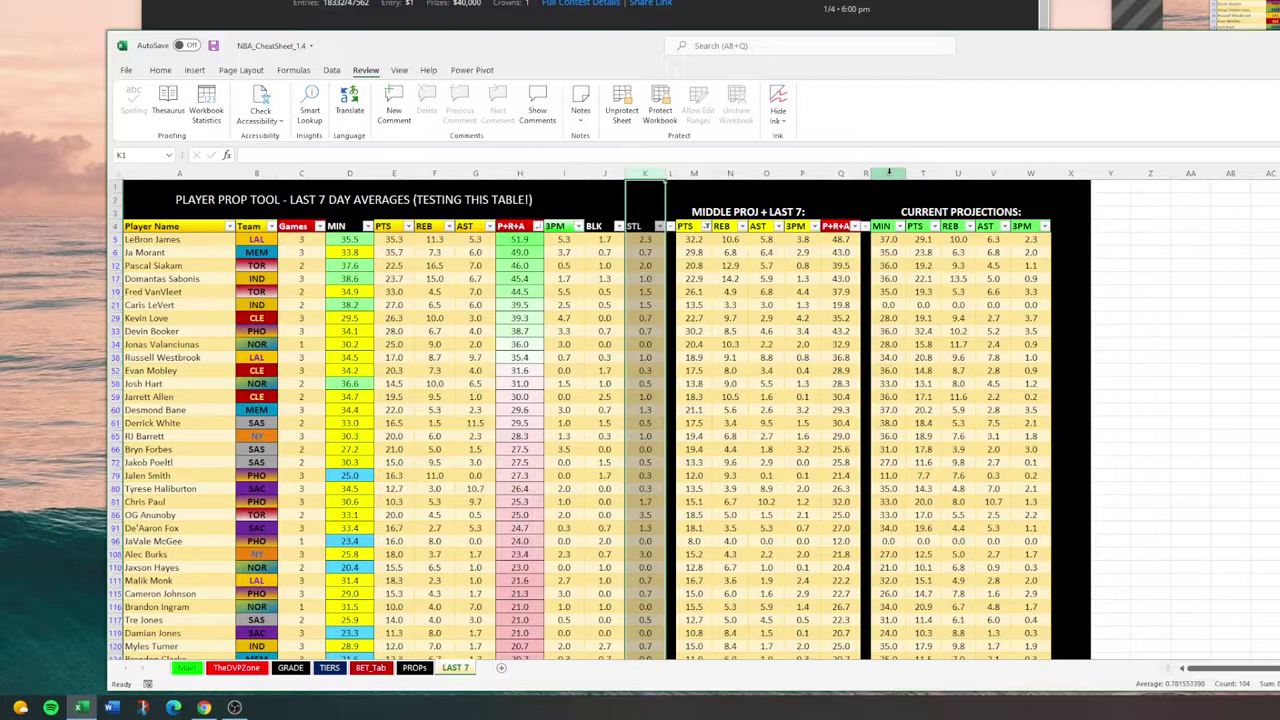
{"action": "left_click_drag", "start_coordinate": [889, 174], "coordinate": [1024, 176]}
{"action": "left_click_drag", "start_coordinate": [391, 187], "coordinate": [650, 186]}
{"action": "left_click", "coordinate": [306, 177]}
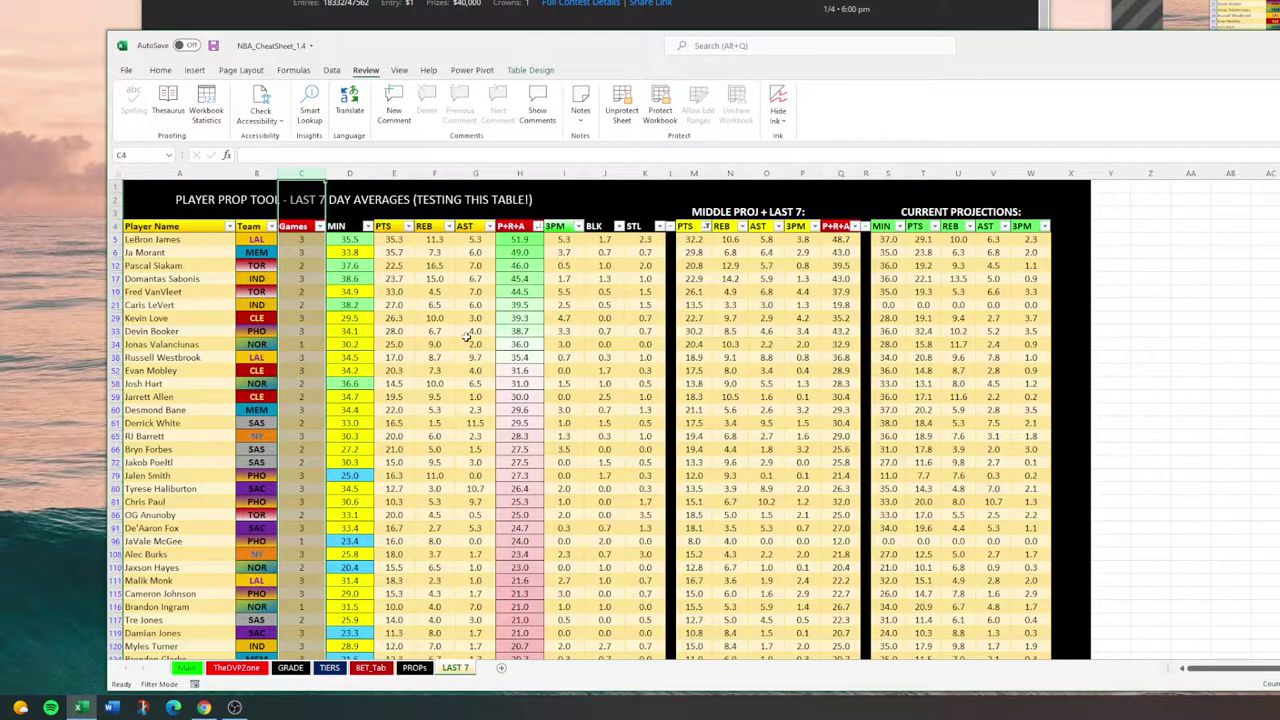
Step: Highlight the MIDDLE PROJ + LAST 7 columns and shorten the workbook window to reveal the fantasy lineup page above it
{"action": "left_click_drag", "start_coordinate": [694, 173], "coordinate": [858, 175]}
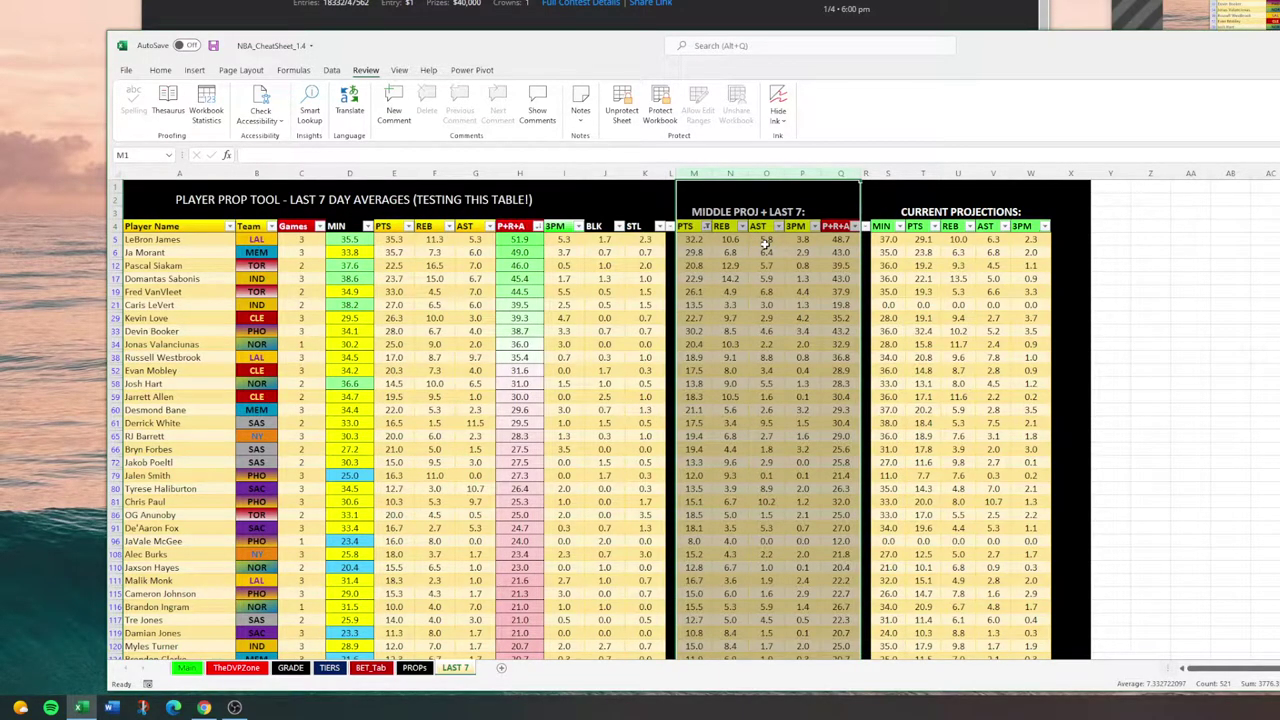
{"action": "left_click_drag", "start_coordinate": [694, 176], "coordinate": [840, 173]}
{"action": "left_click_drag", "start_coordinate": [1090, 32], "coordinate": [1090, 322]}
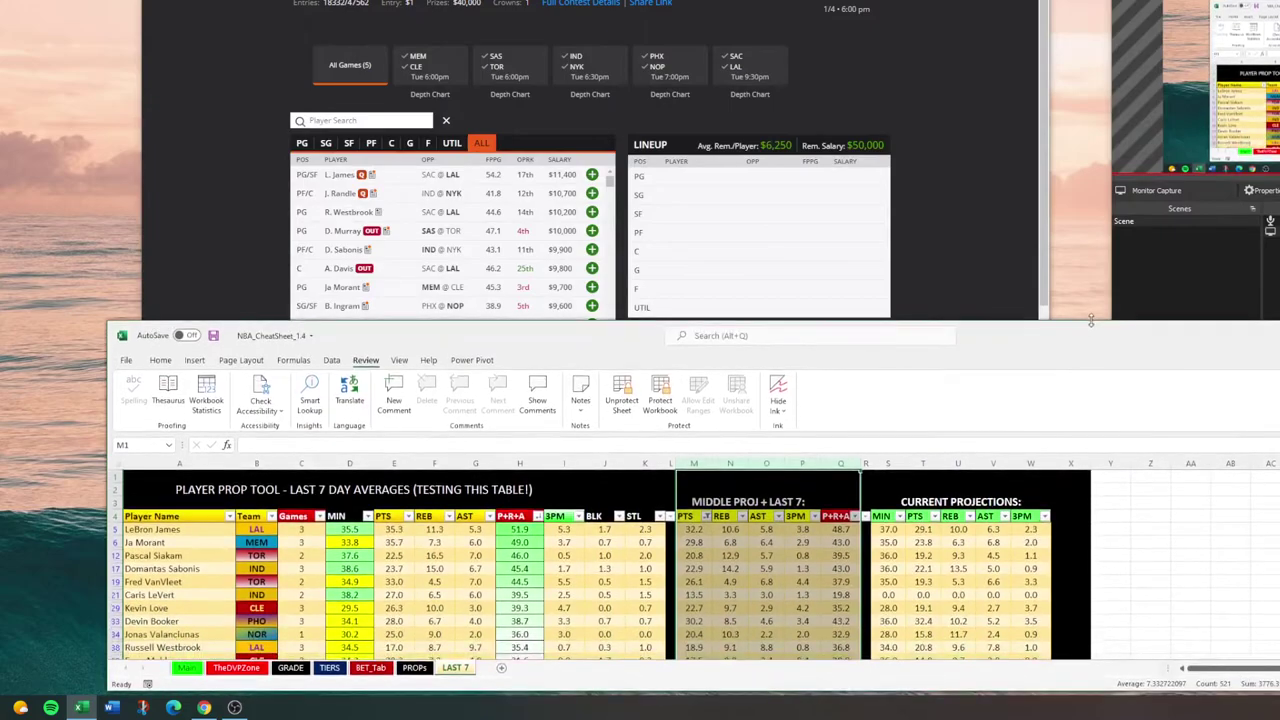
Step: Go to the PROPs sheet and change the selected team to TOR
{"action": "left_click", "coordinate": [414, 667]}
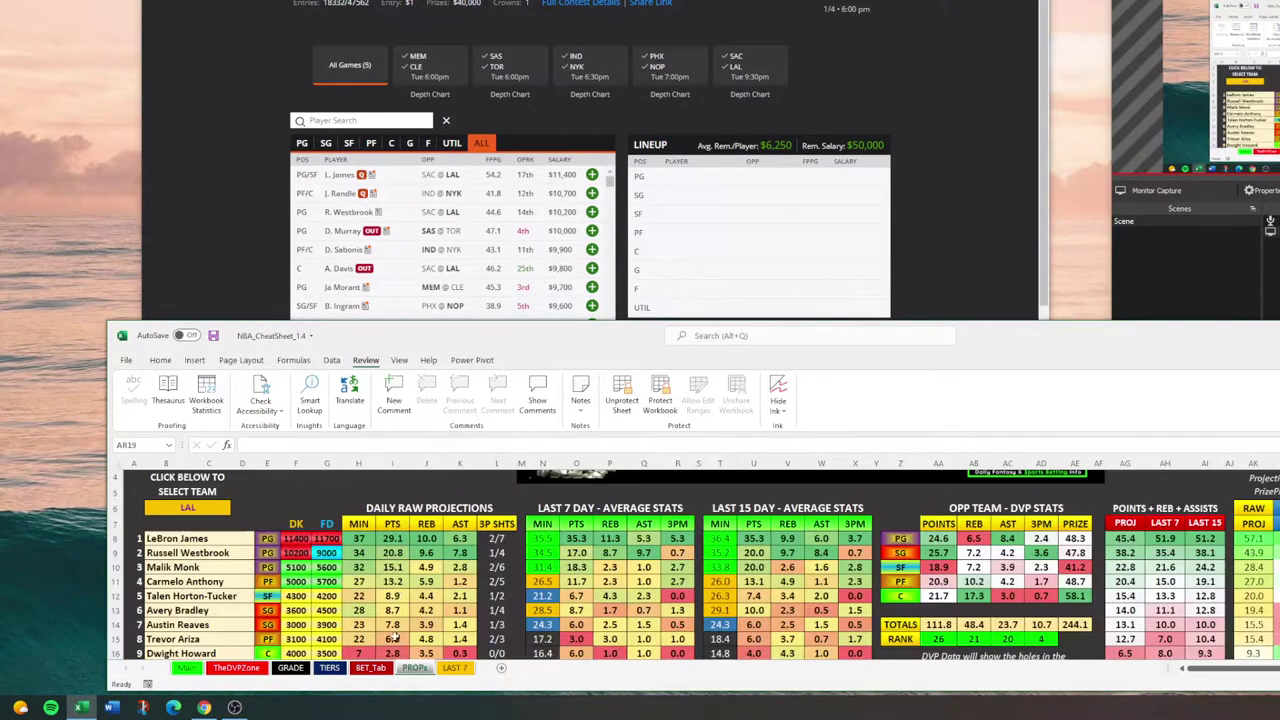
{"action": "scroll", "coordinate": [343, 551], "scroll_direction": "down", "scroll_amount": 1}
{"action": "scroll", "coordinate": [343, 551], "scroll_direction": "up", "scroll_amount": 1}
{"action": "scroll", "coordinate": [401, 581], "scroll_direction": "down", "scroll_amount": 6}
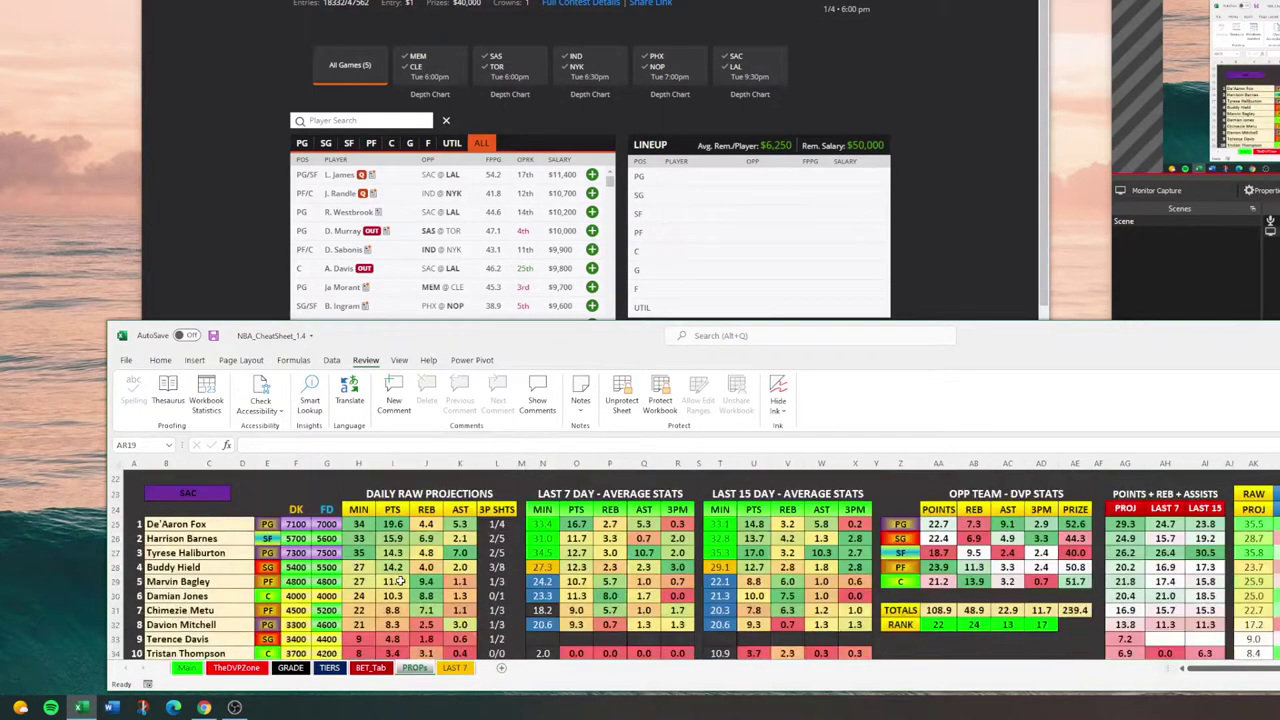
{"action": "scroll", "coordinate": [401, 581], "scroll_direction": "up", "scroll_amount": 8}
{"action": "left_click", "coordinate": [224, 560]}
{"action": "left_click", "coordinate": [236, 558]}
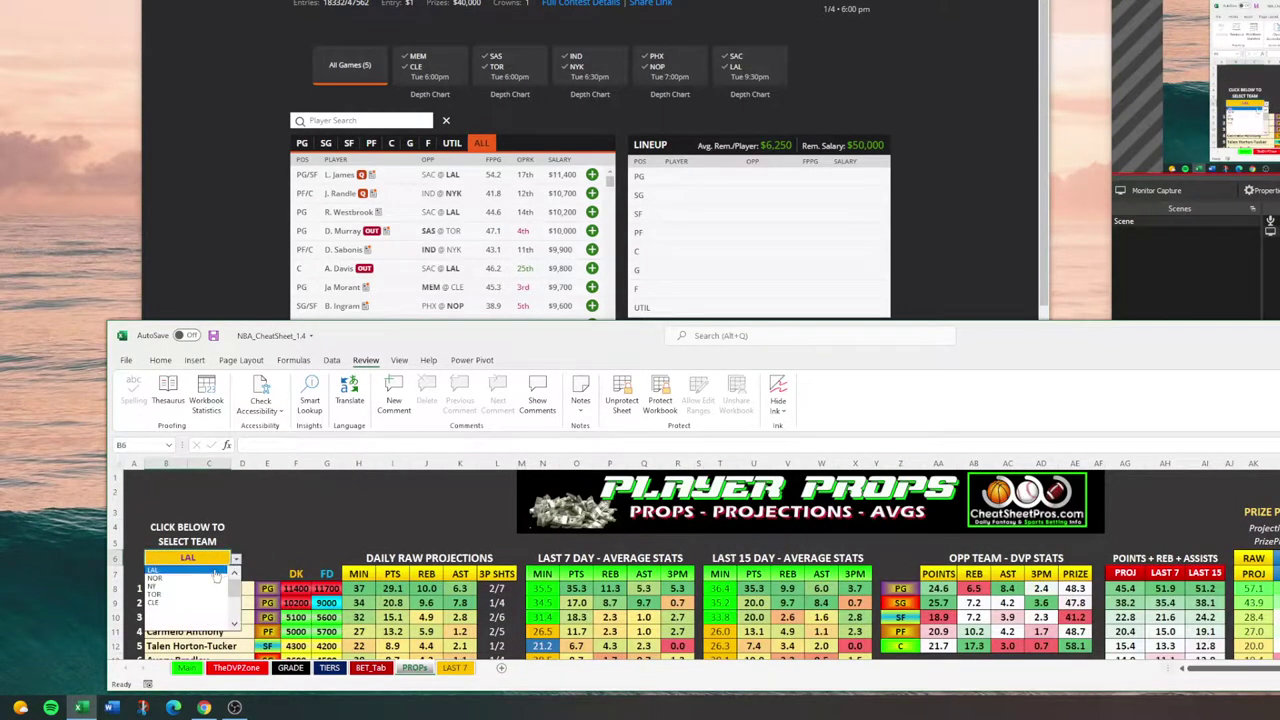
{"action": "left_click", "coordinate": [211, 598]}
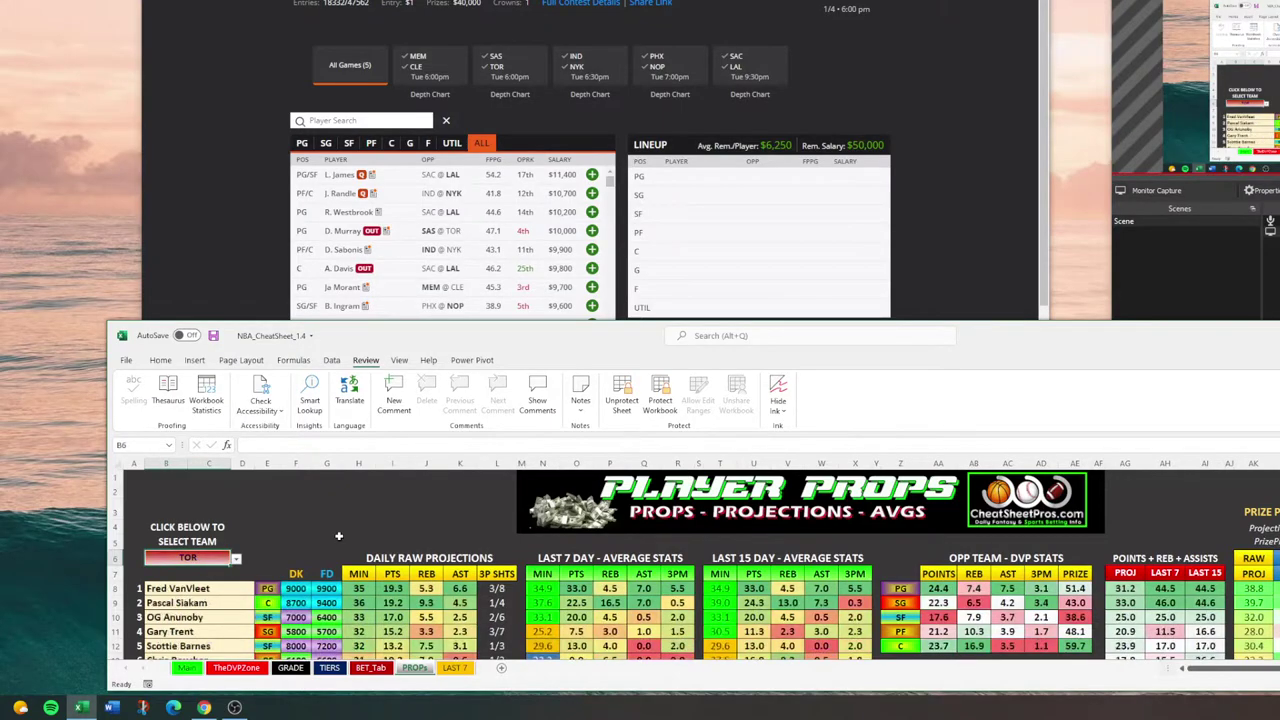
Step: Look through the player projections and averages of TOR and of its opponent in the table below
{"action": "scroll", "coordinate": [340, 537], "scroll_direction": "down", "scroll_amount": 4}
{"action": "scroll", "coordinate": [340, 537], "scroll_direction": "down", "scroll_amount": 4}
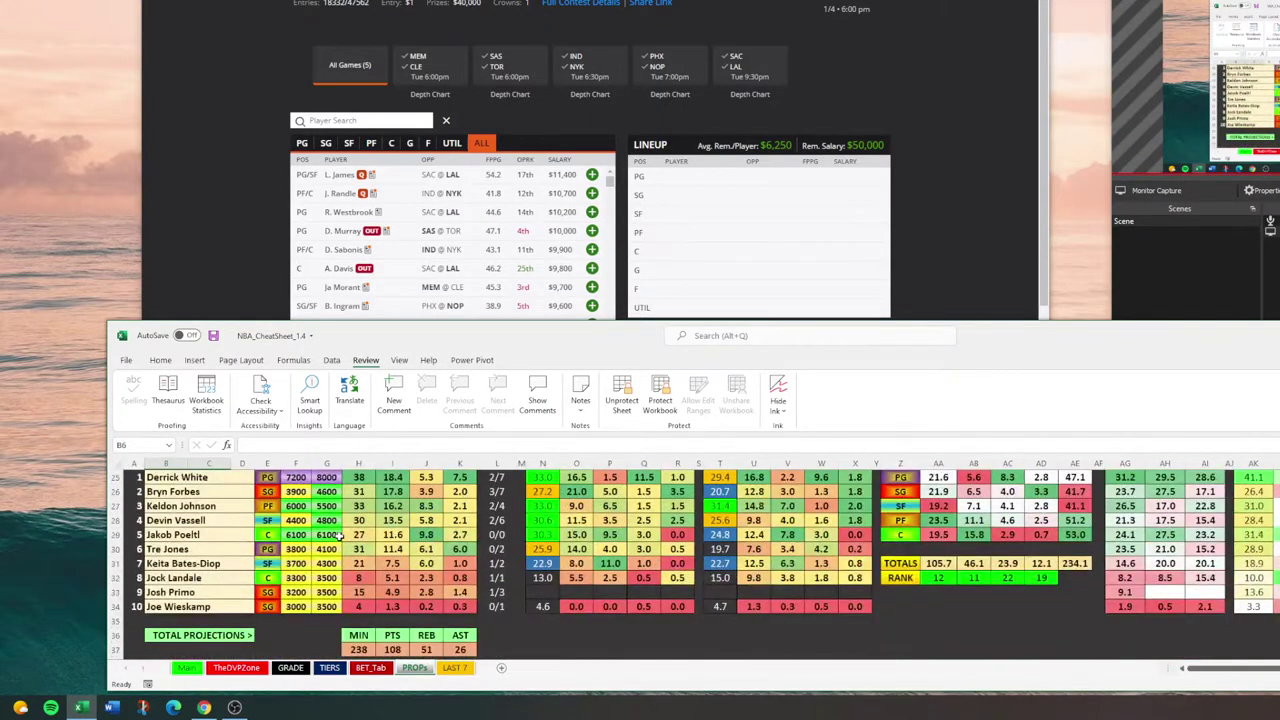
{"action": "scroll", "coordinate": [340, 537], "scroll_direction": "up", "scroll_amount": 1}
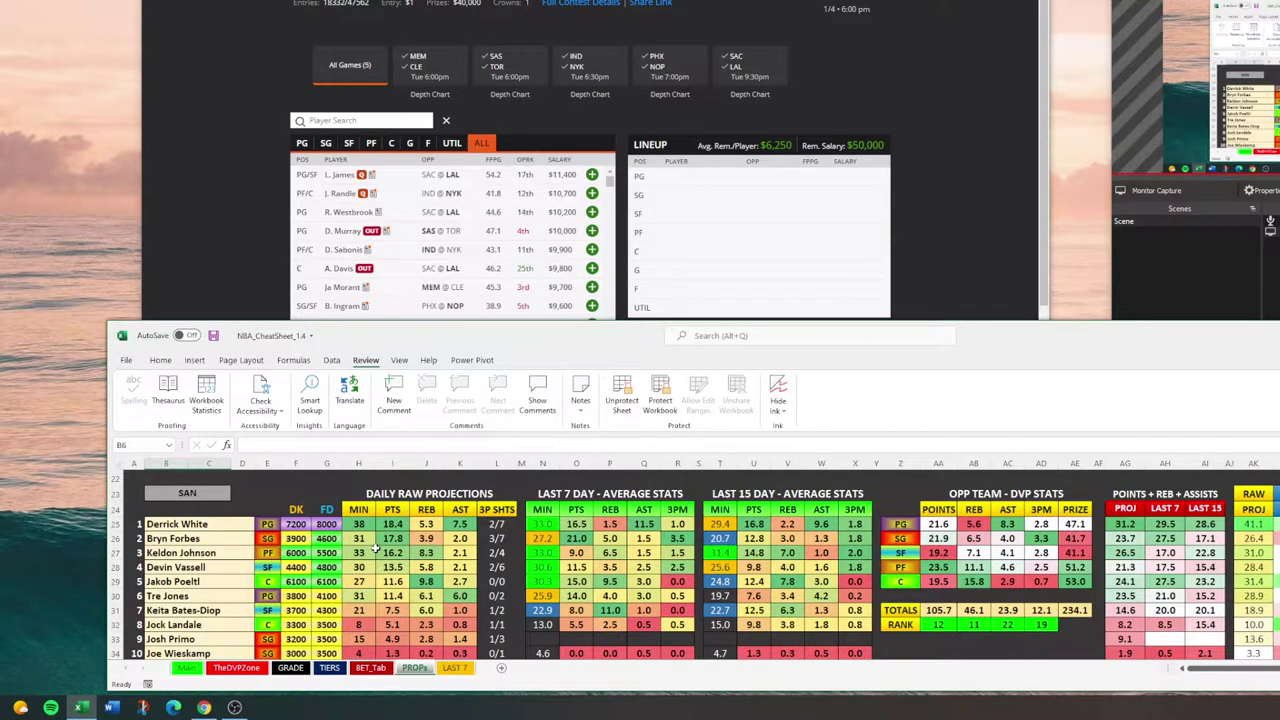
{"action": "scroll", "coordinate": [376, 549], "scroll_direction": "down", "scroll_amount": 1}
{"action": "scroll", "coordinate": [376, 549], "scroll_direction": "up", "scroll_amount": 1}
{"action": "scroll", "coordinate": [392, 558], "scroll_direction": "up", "scroll_amount": 5}
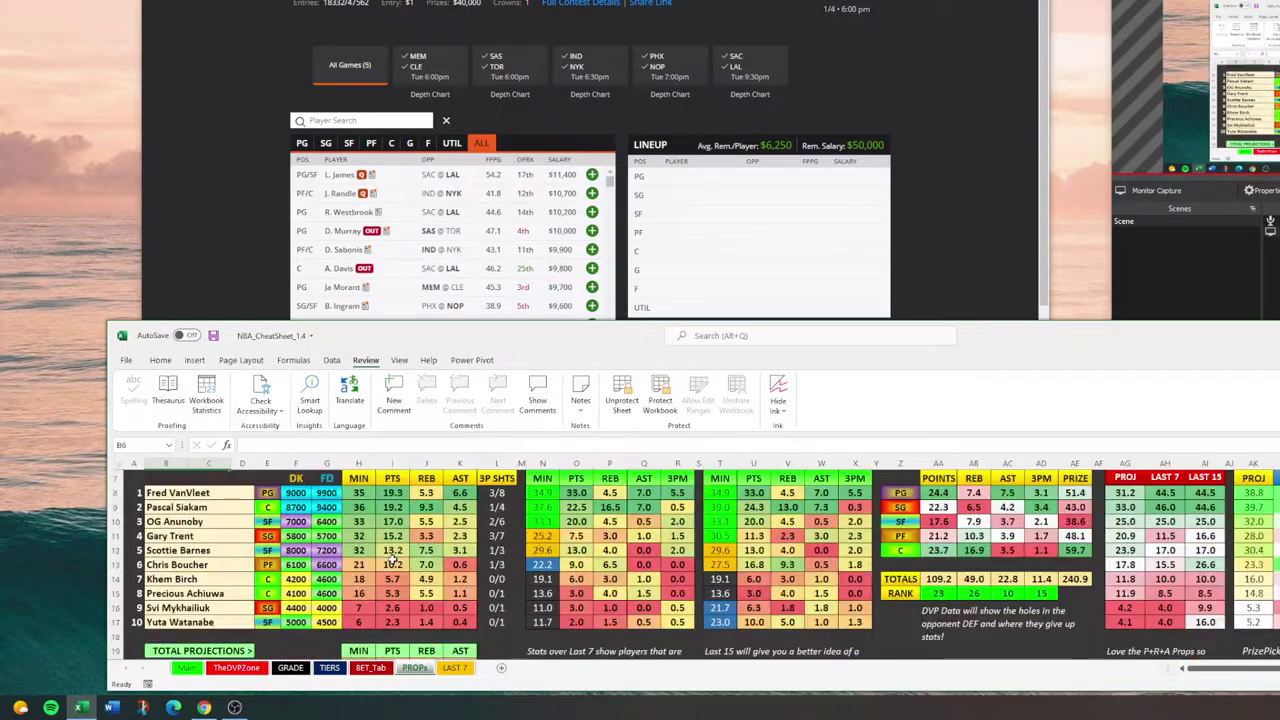
{"action": "scroll", "coordinate": [335, 518], "scroll_direction": "up", "scroll_amount": 1}
{"action": "scroll", "coordinate": [335, 518], "scroll_direction": "up", "scroll_amount": 1}
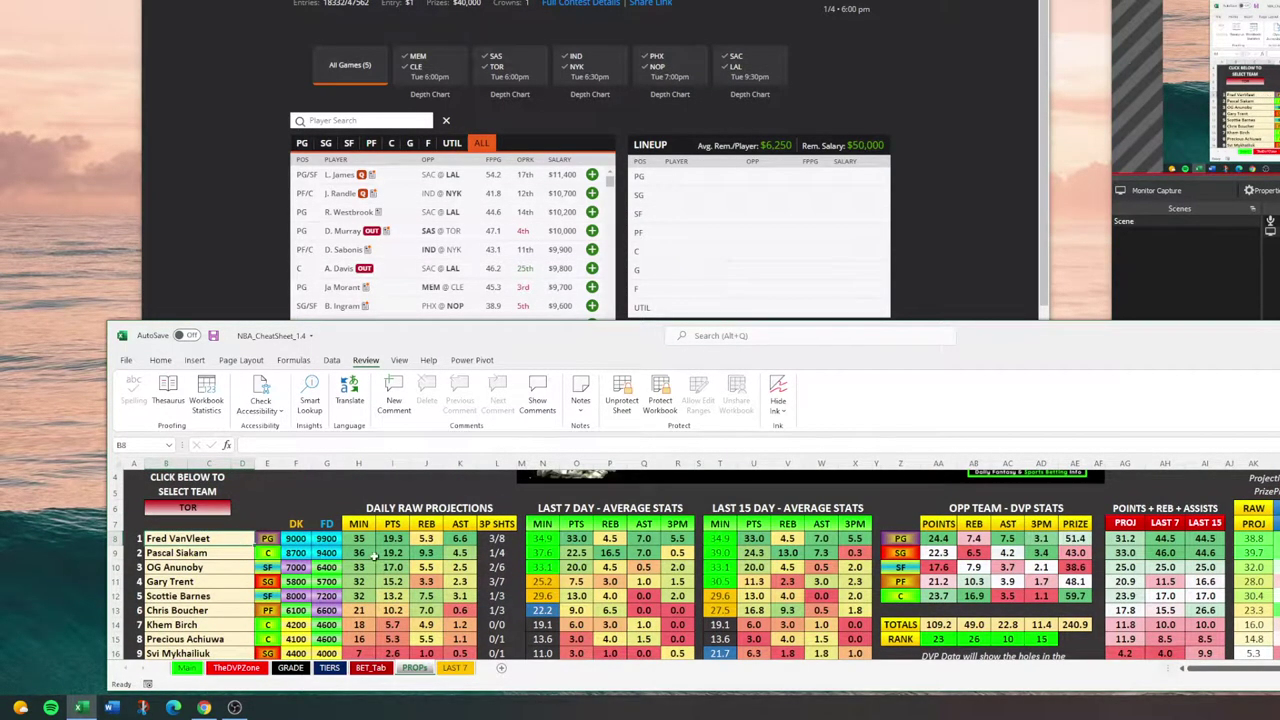
Step: Highlight Fred VanVleet's projected points, rebounds and assists and his last 7 day averages from points through 3PM
{"action": "left_click_drag", "start_coordinate": [390, 538], "coordinate": [462, 538]}
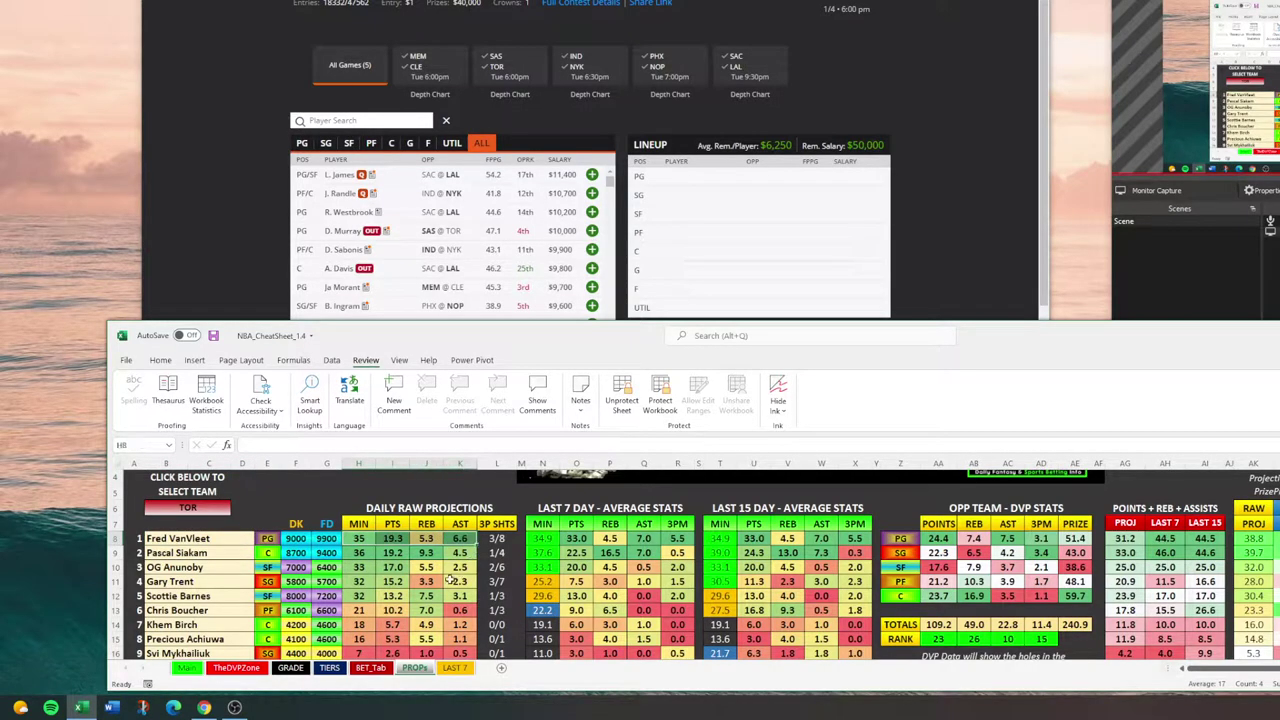
{"action": "left_click", "coordinate": [393, 538]}
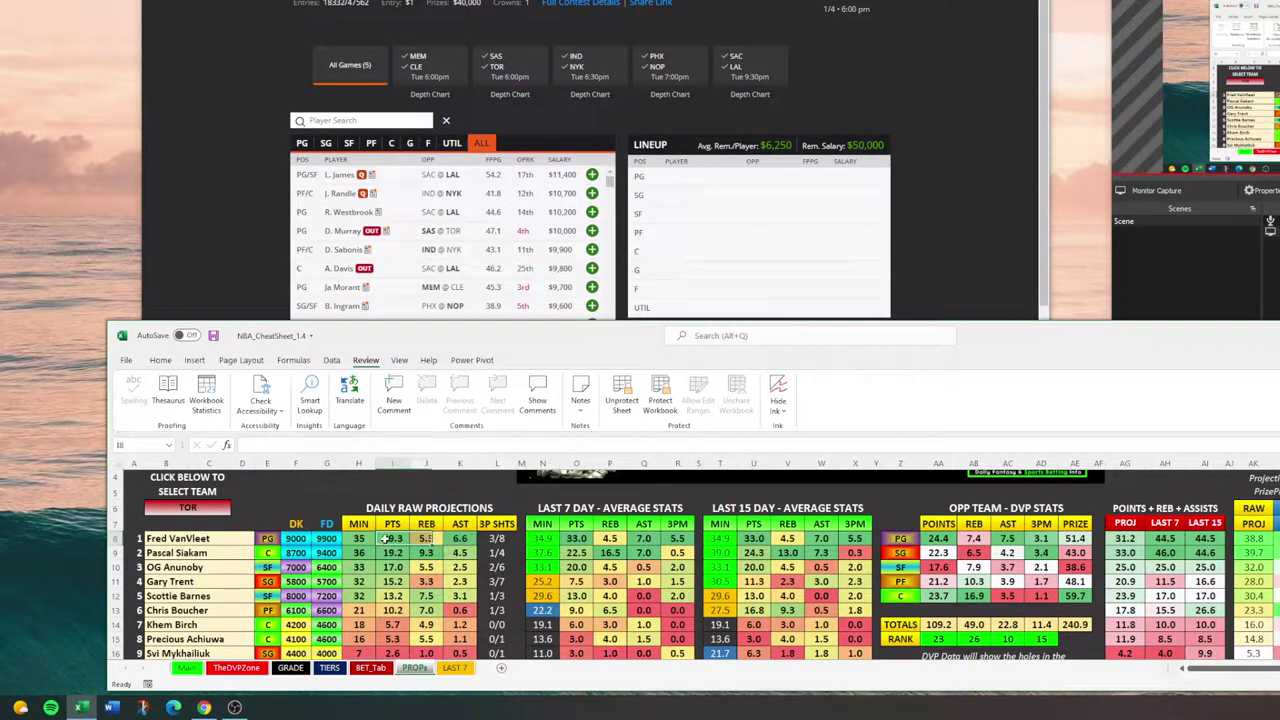
{"action": "left_click_drag", "start_coordinate": [460, 538], "coordinate": [460, 553]}
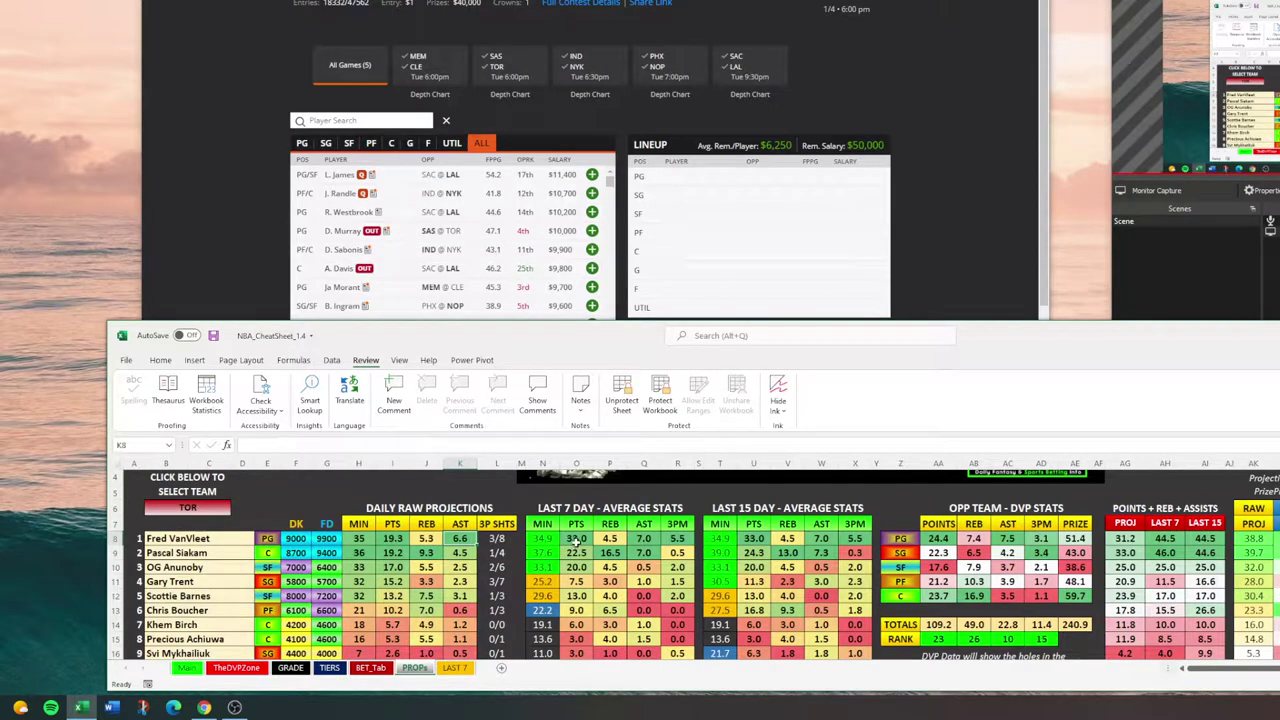
{"action": "left_click_drag", "start_coordinate": [576, 540], "coordinate": [678, 540]}
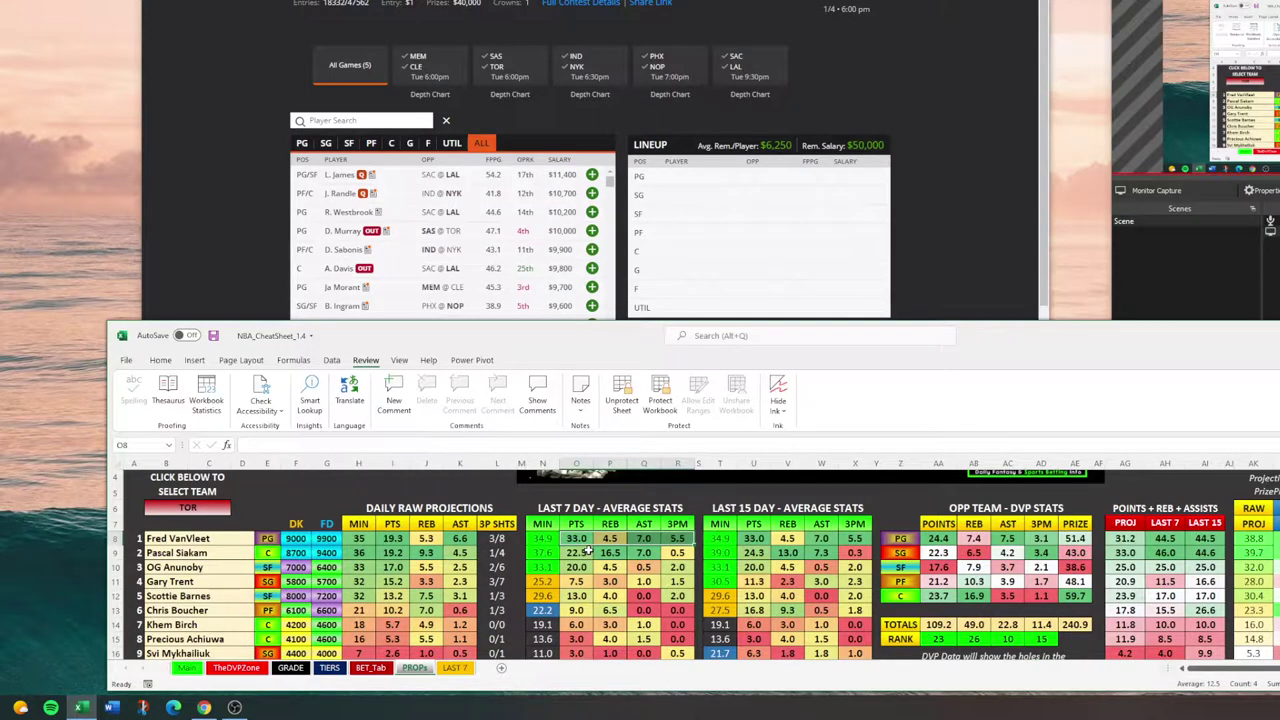
Step: Compare VanVleet's projected points, rebounds and assists with his last 7 day averages, and highlight his last 15 day averages
{"action": "left_click", "coordinate": [406, 543]}
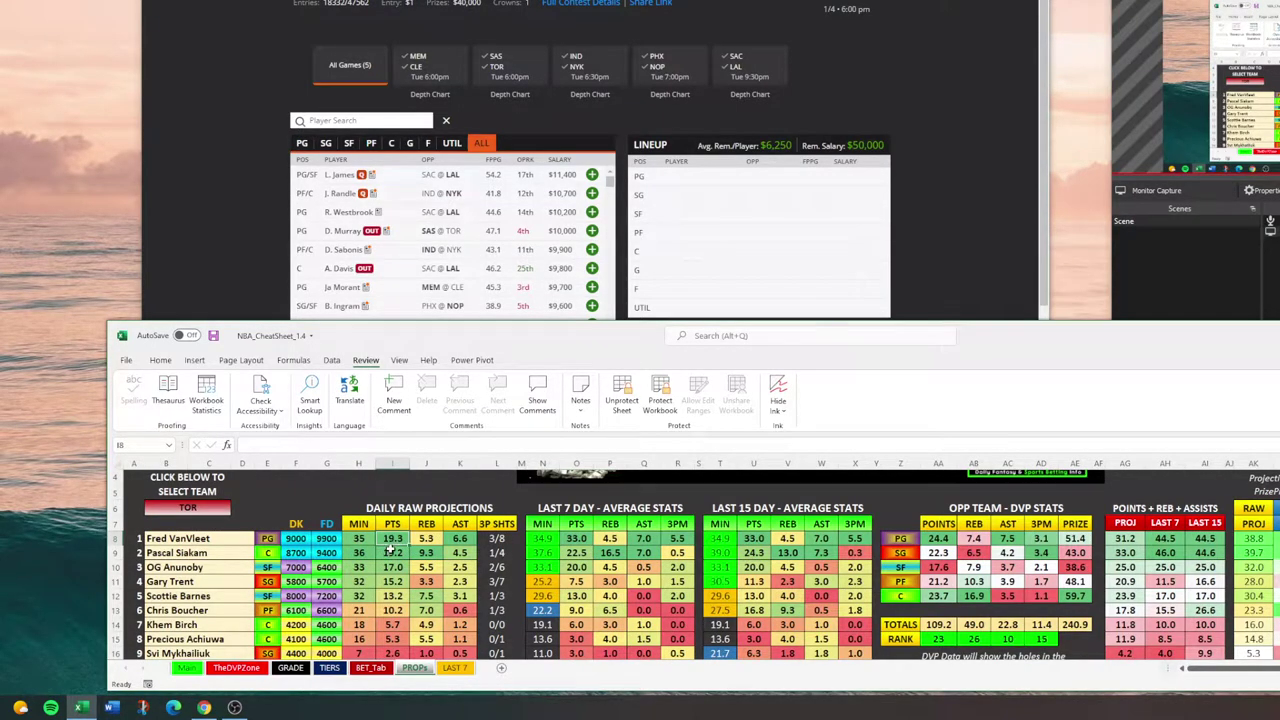
{"action": "left_click", "coordinate": [578, 541]}
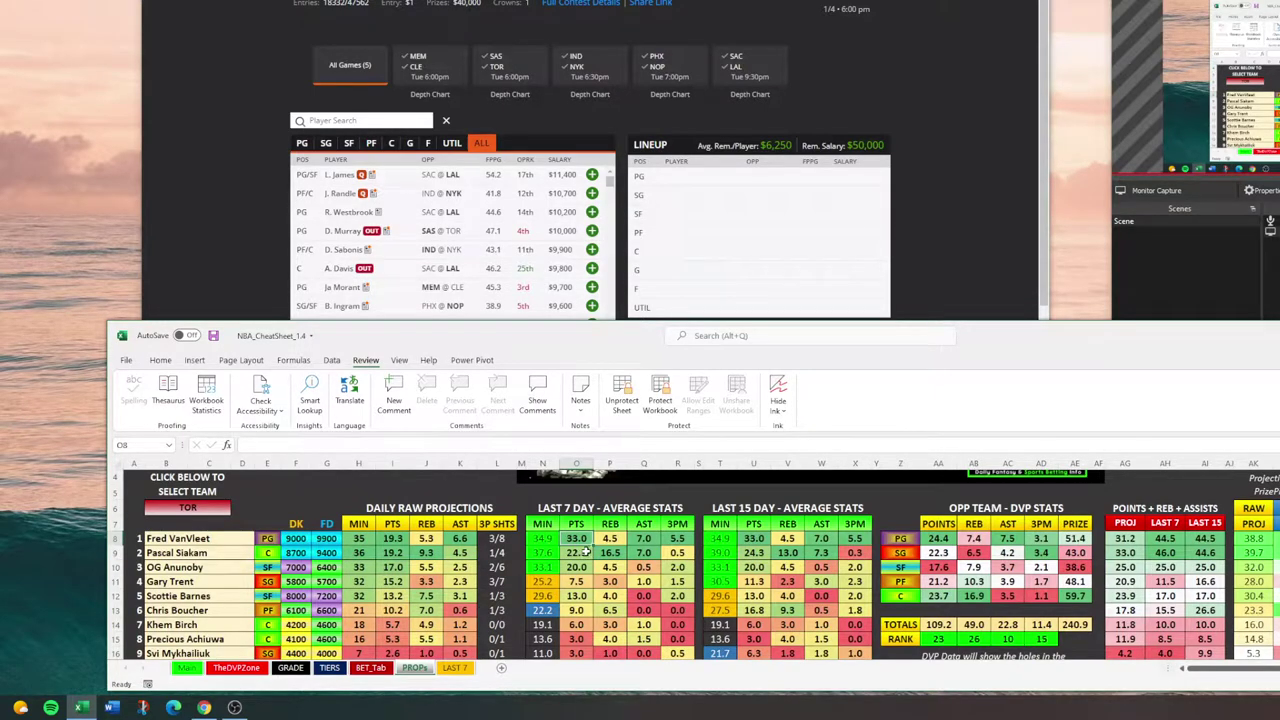
{"action": "left_click", "coordinate": [613, 547]}
{"action": "left_click", "coordinate": [648, 546]}
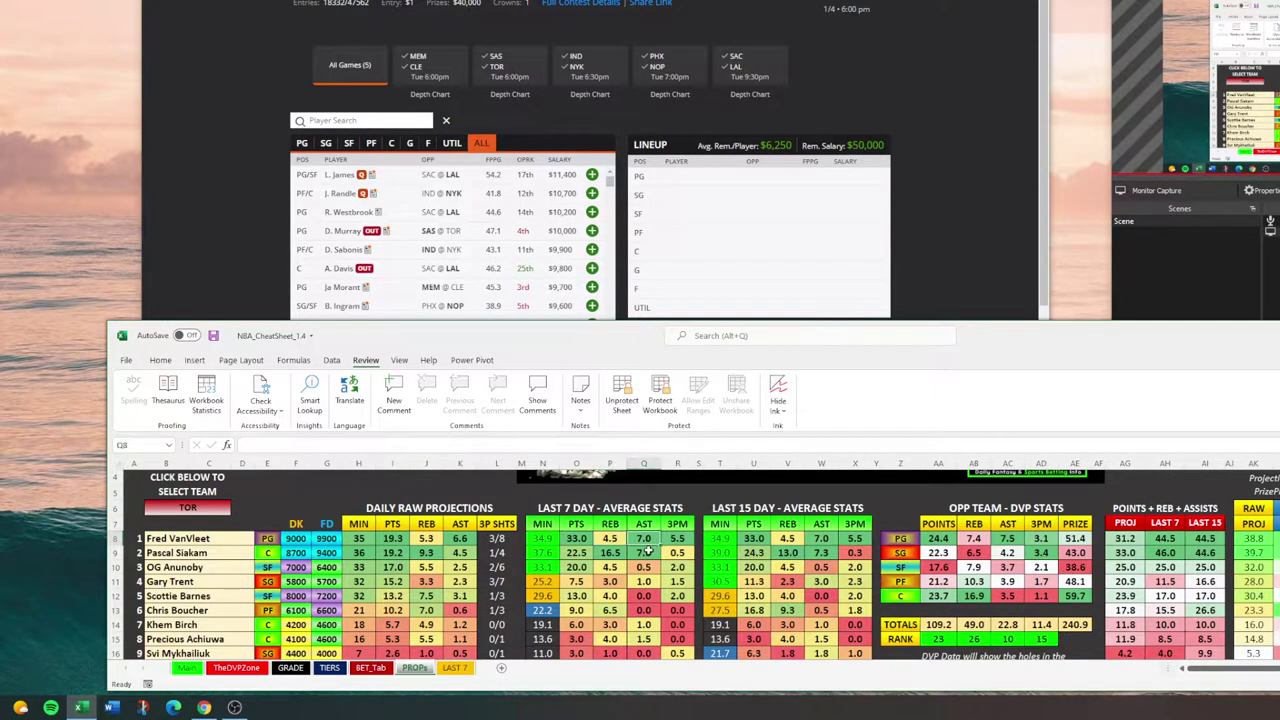
{"action": "left_click", "coordinate": [431, 538]}
{"action": "left_click", "coordinate": [462, 541]}
{"action": "left_click", "coordinate": [649, 541]}
{"action": "left_click", "coordinate": [678, 545]}
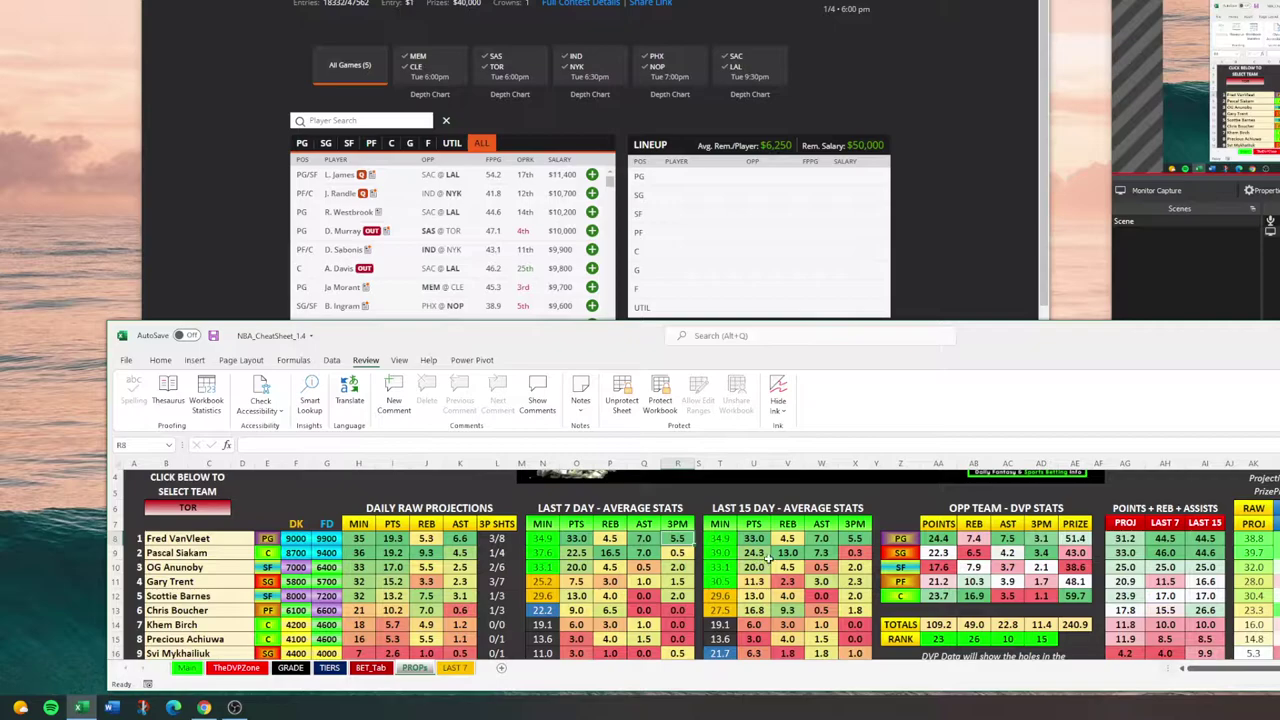
{"action": "left_click_drag", "start_coordinate": [758, 540], "coordinate": [866, 540]}
{"action": "left_click_drag", "start_coordinate": [582, 541], "coordinate": [852, 540]}
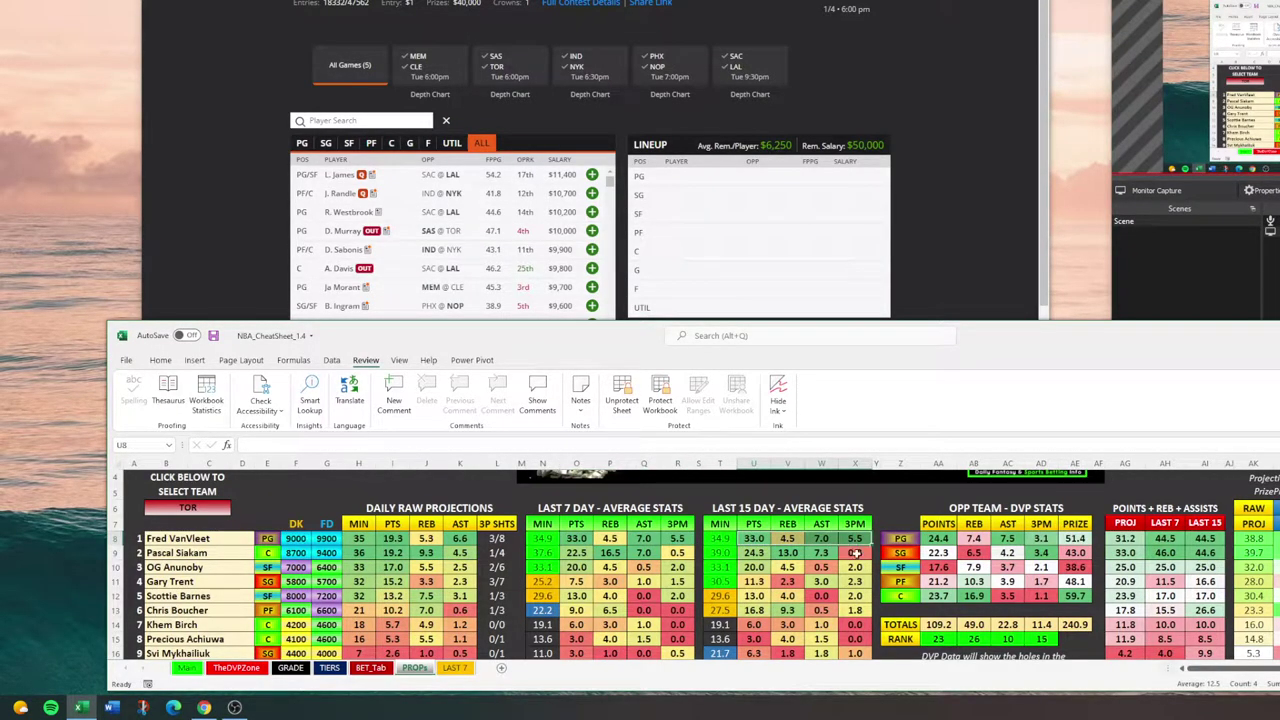
Step: Highlight the opponent team DVP stats and examine the PG row's points, 3PM and PRIZE values
{"action": "left_click_drag", "start_coordinate": [938, 539], "coordinate": [1075, 596]}
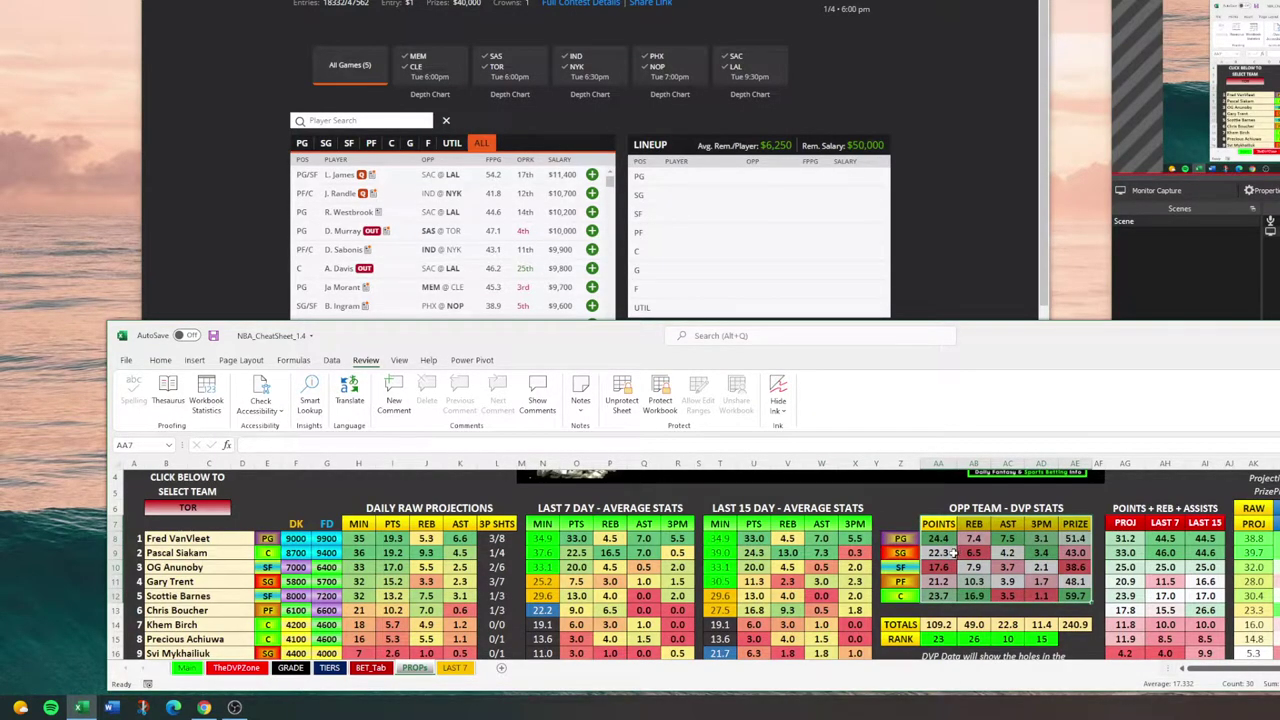
{"action": "left_click", "coordinate": [943, 539]}
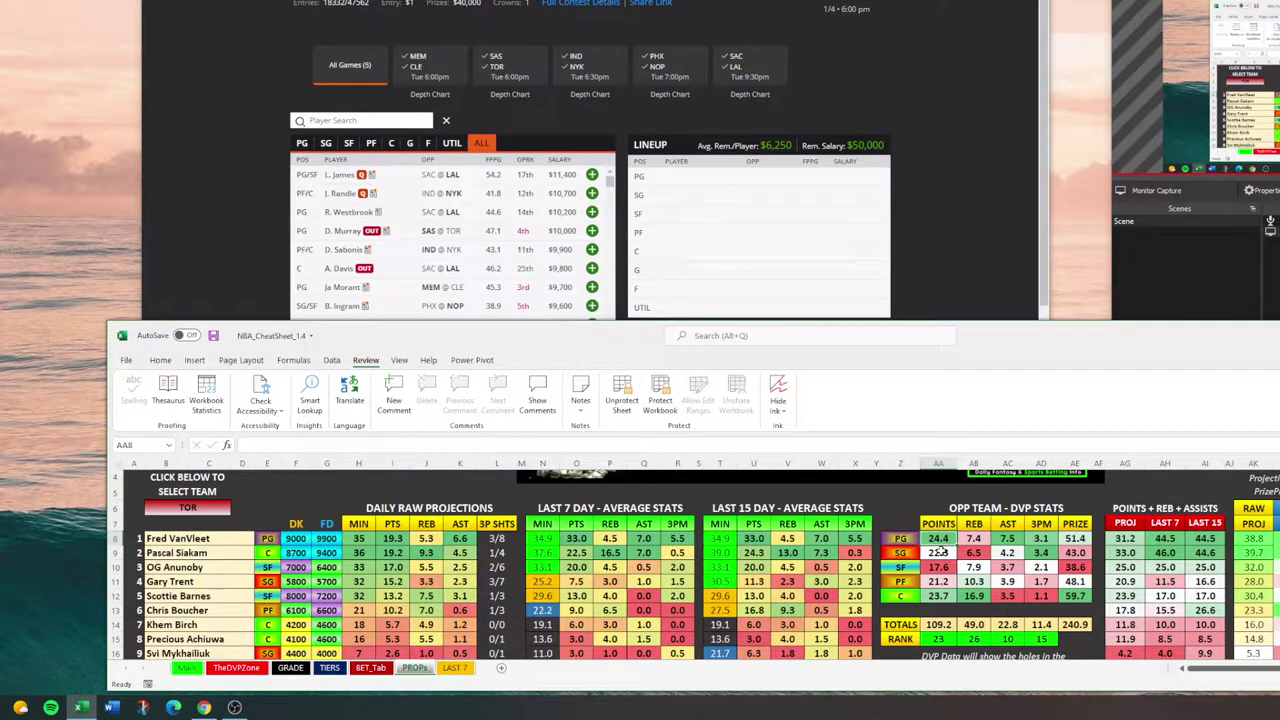
{"action": "left_click", "coordinate": [1041, 540]}
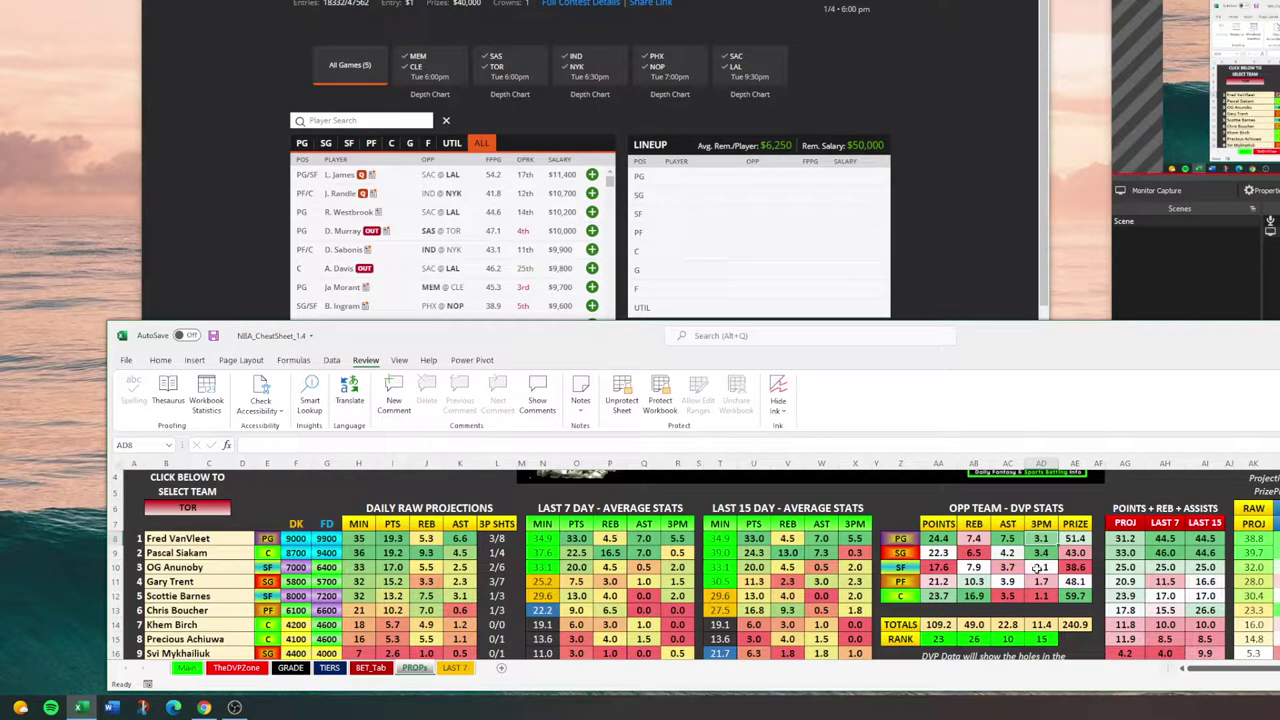
{"action": "key", "text": "Right"}
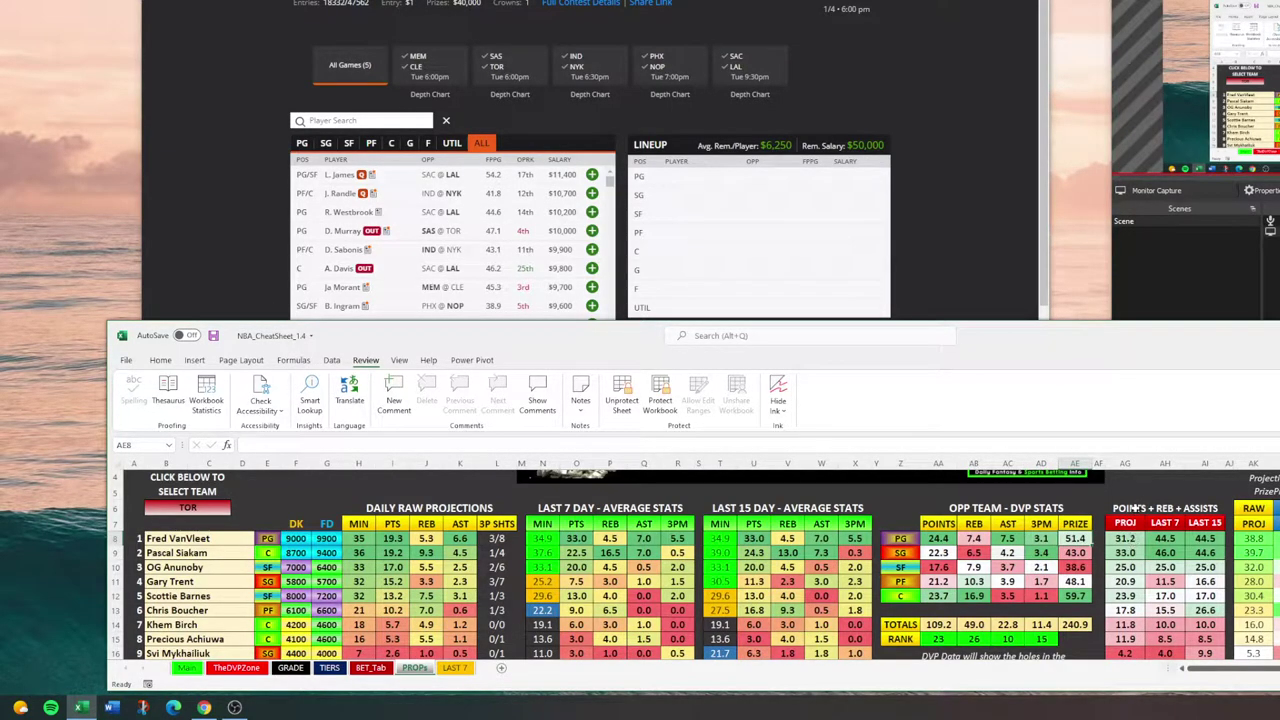
Step: Compare VanVleet's PROJ, LAST 7 and LAST 15 values in the Points + Reb + Assists block
{"action": "left_click", "coordinate": [1136, 508]}
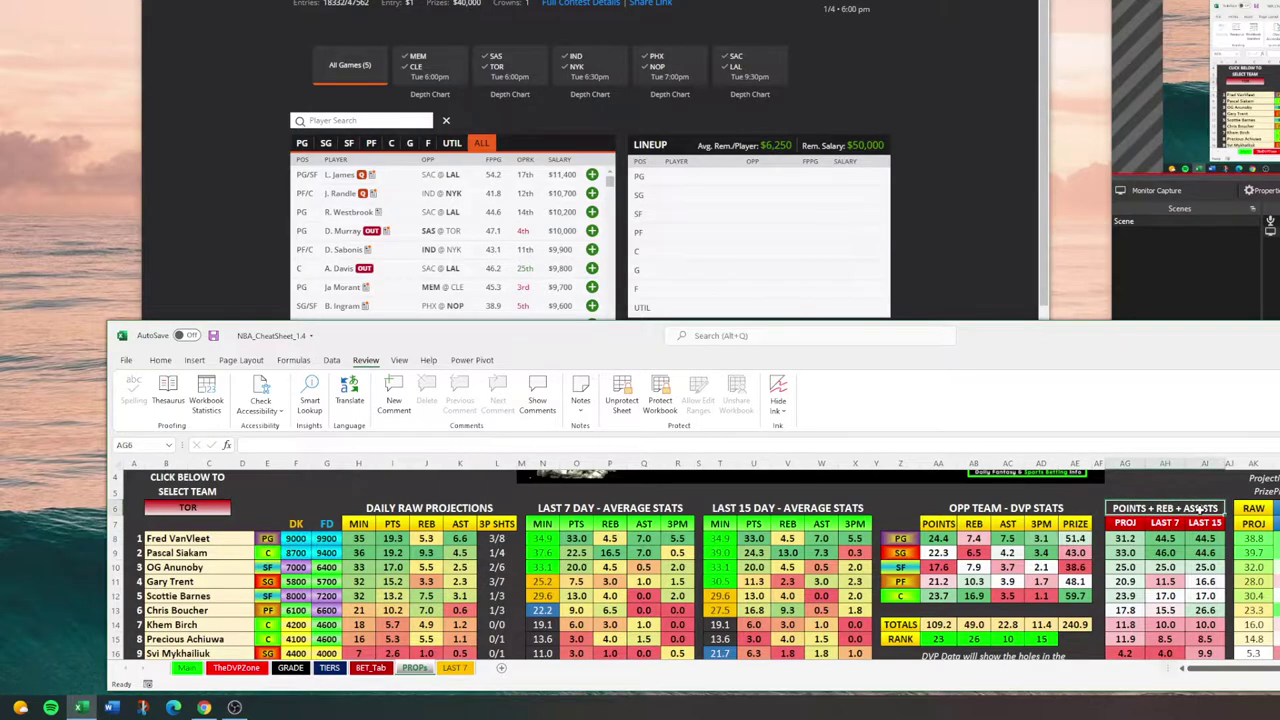
{"action": "left_click", "coordinate": [1132, 540]}
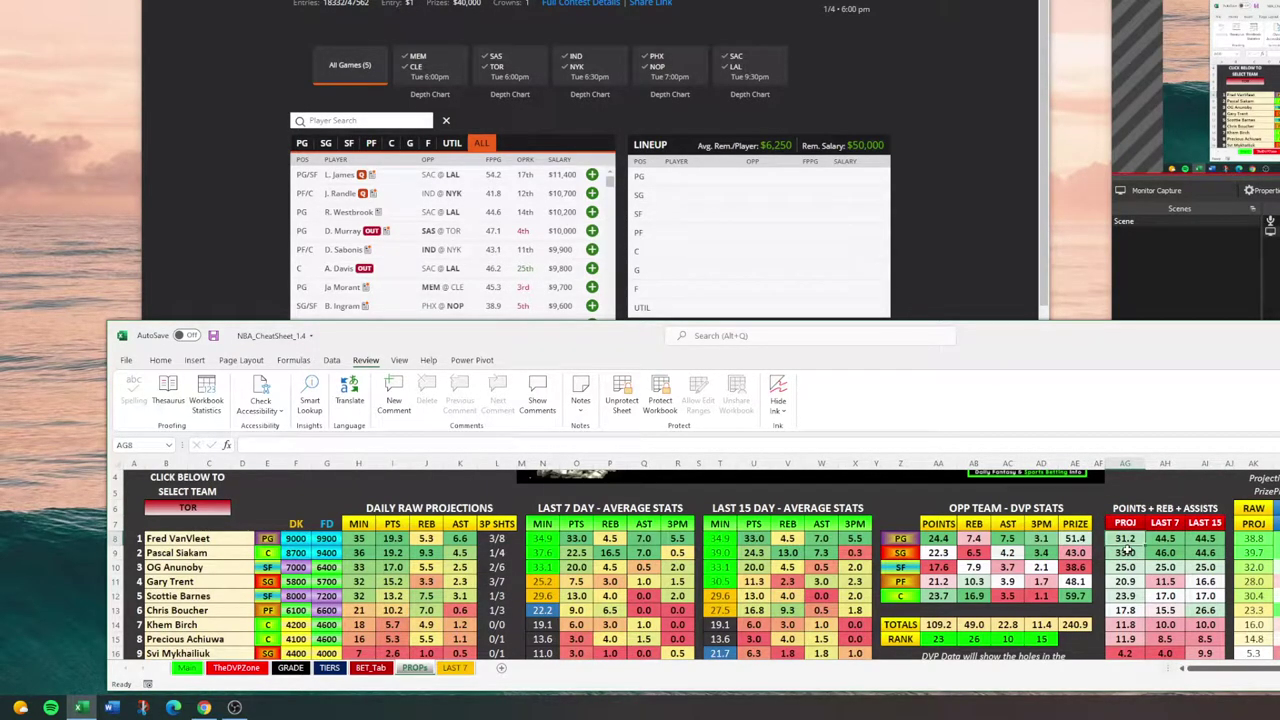
{"action": "left_click", "coordinate": [1164, 540]}
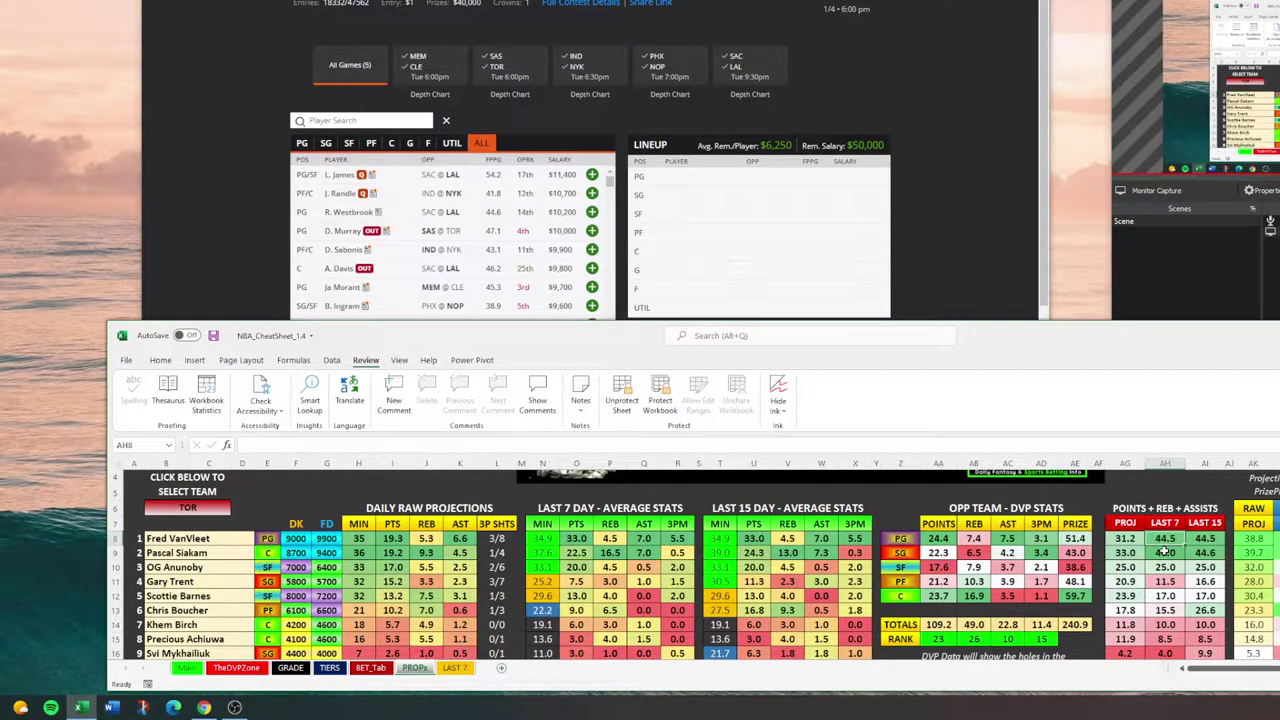
{"action": "key", "text": "shift+Right"}
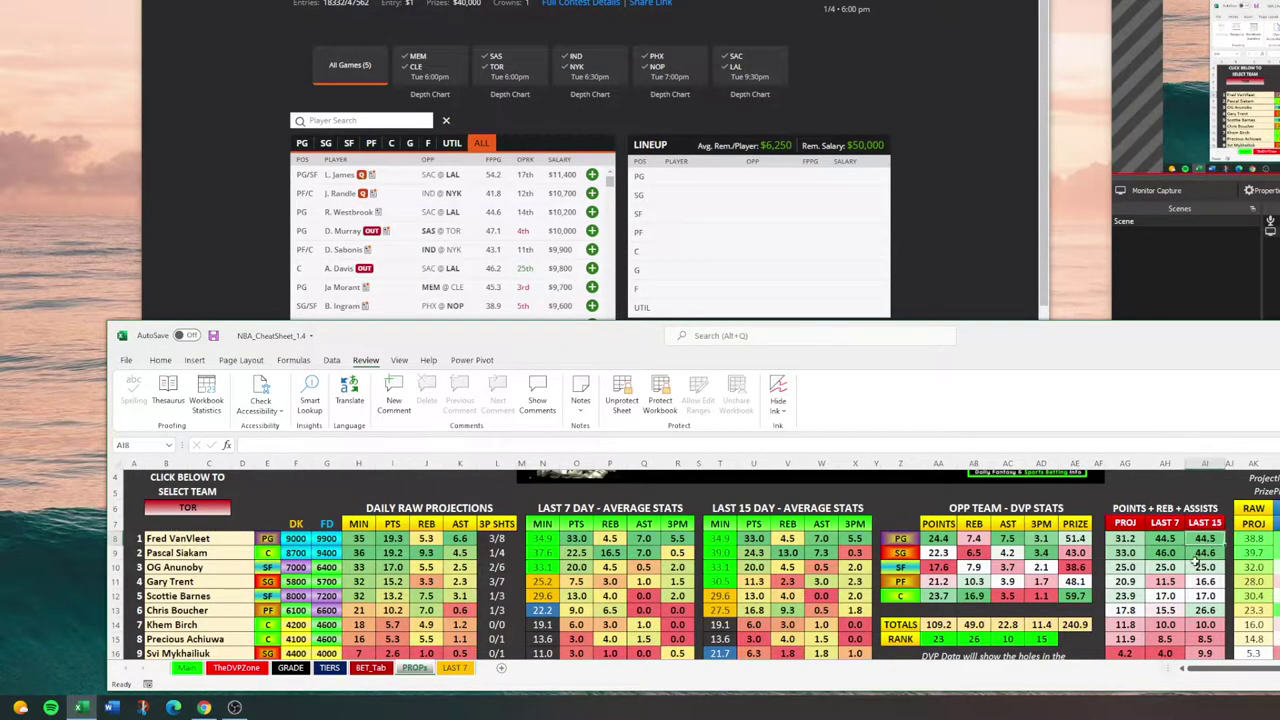
{"action": "key", "text": "Left"}
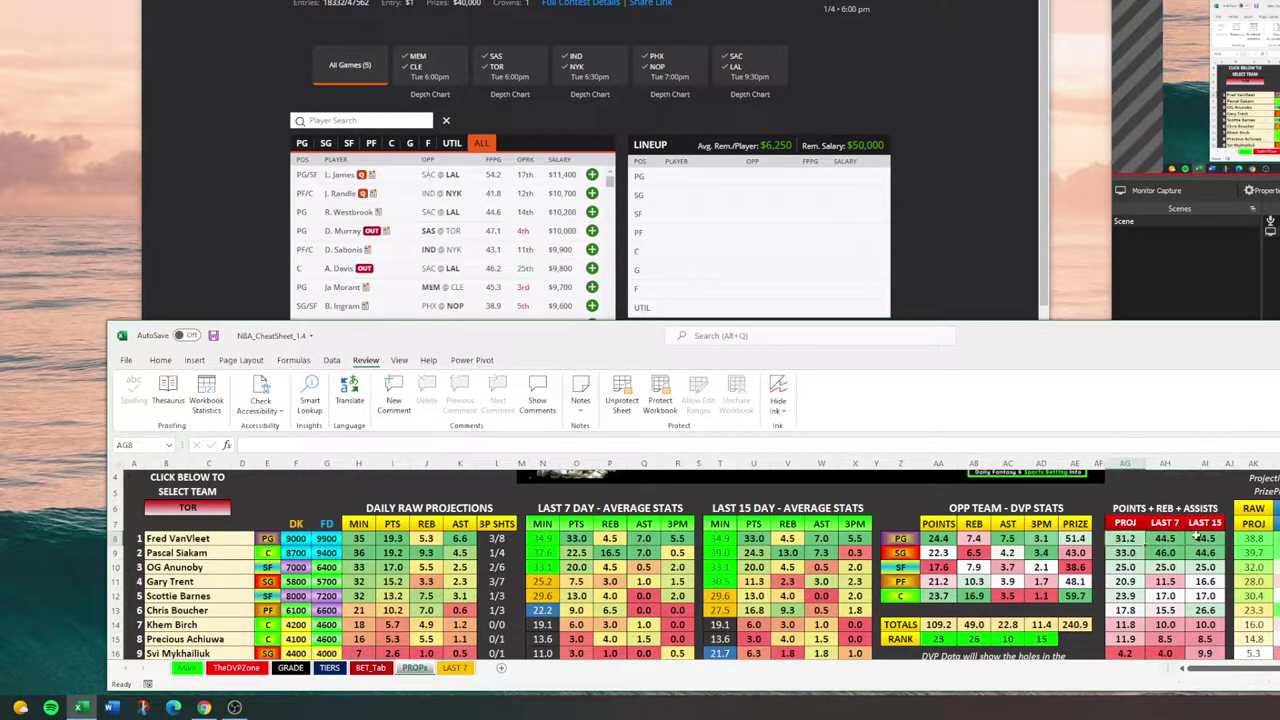
Step: Sort the LAST 7 sheet by P+R+A from largest to smallest and highlight Fred VanVleet's row through that column
{"action": "left_click", "coordinate": [456, 668]}
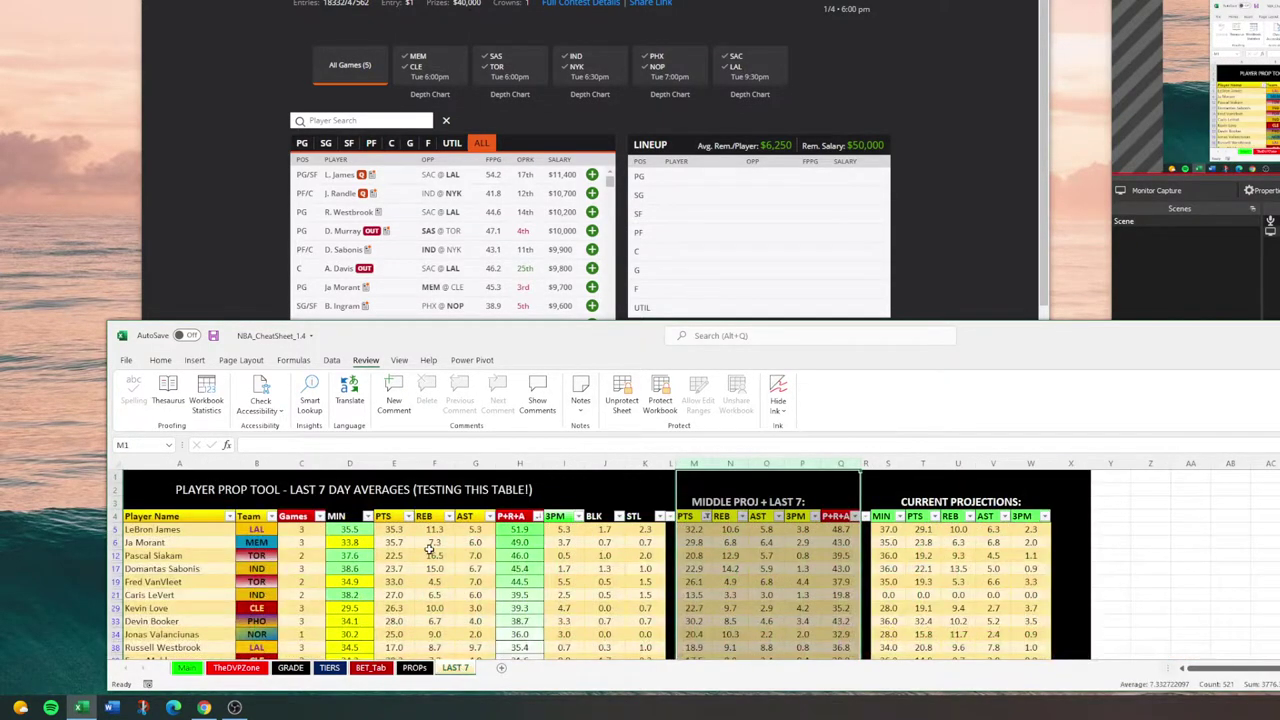
{"action": "left_click", "coordinate": [538, 516]}
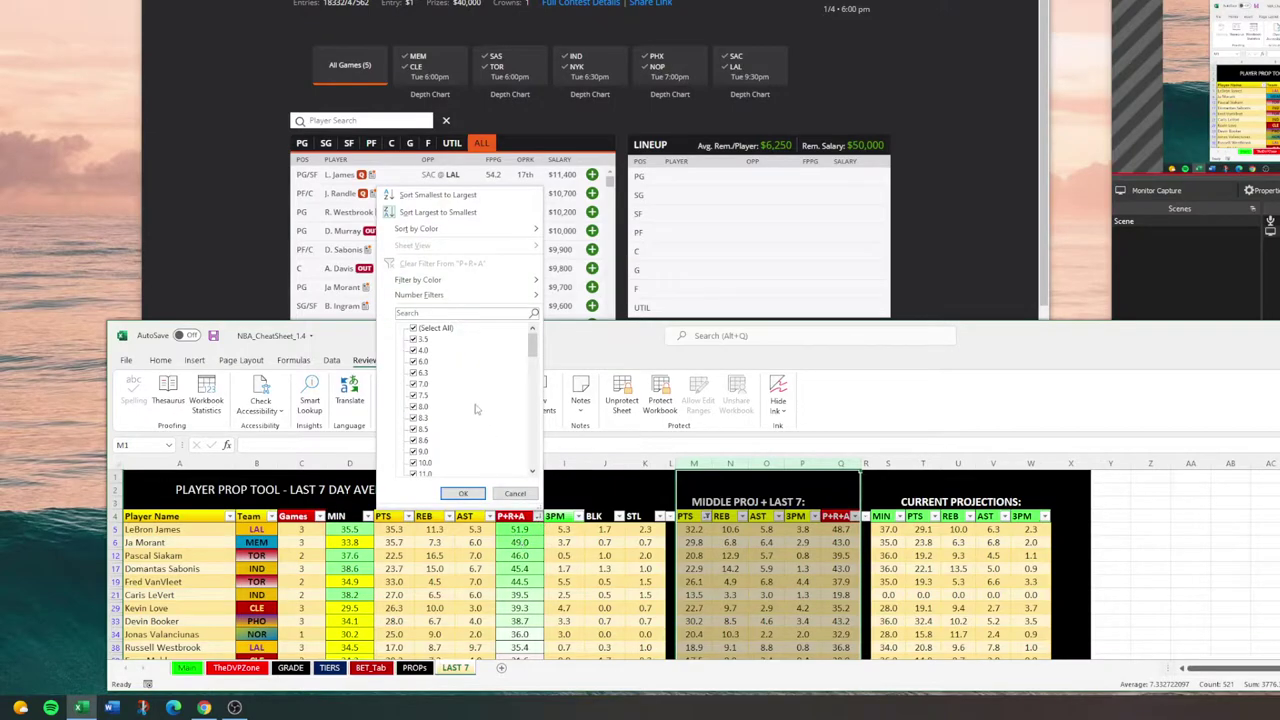
{"action": "left_click", "coordinate": [474, 213]}
{"action": "left_click", "coordinate": [515, 527]}
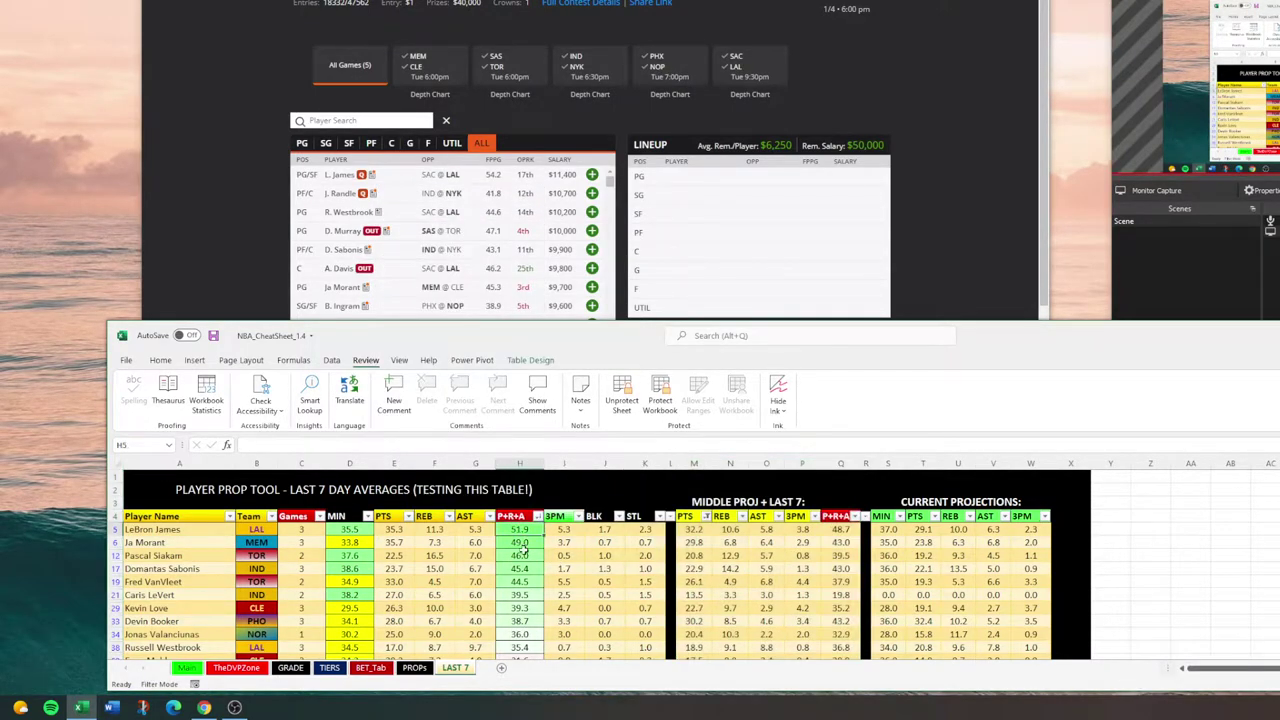
{"action": "left_click_drag", "start_coordinate": [200, 581], "coordinate": [520, 582]}
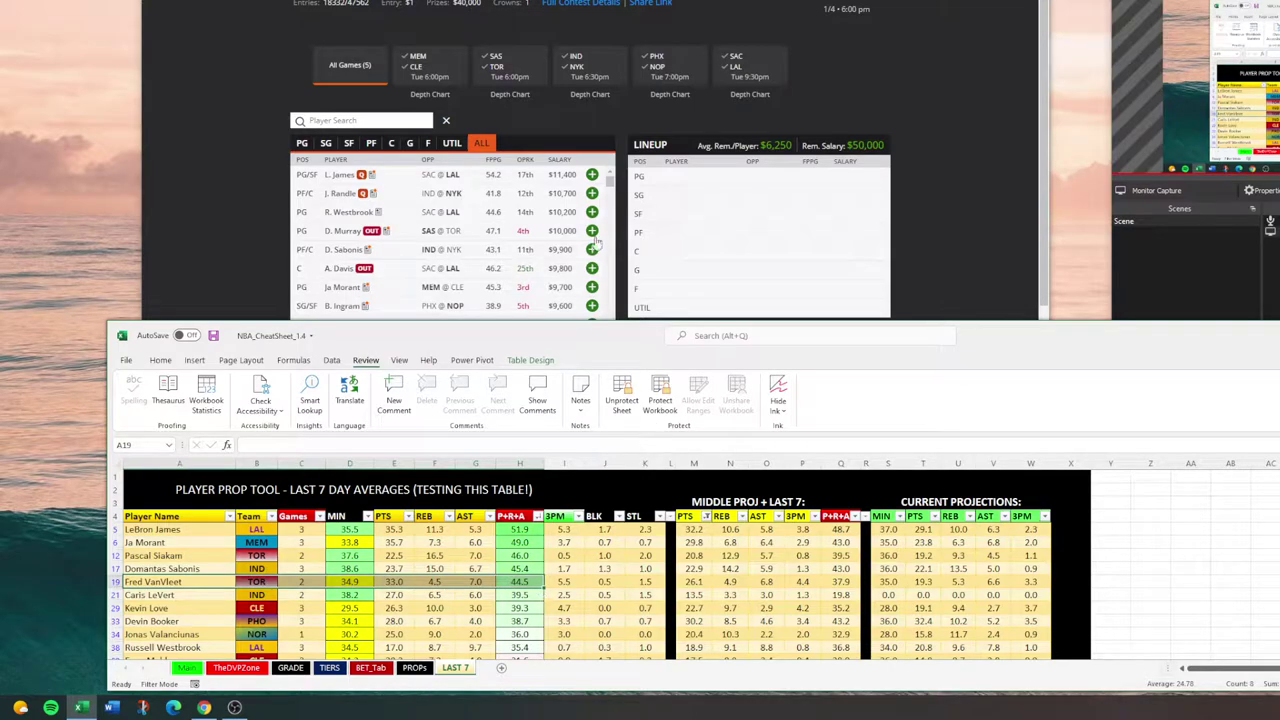
Step: Switch to the fantasy lineup page, search players for "van", open Fred VanVleet's 10-game log and highlight his 01/02 and 12/31 games
{"action": "left_click", "coordinate": [382, 121]}
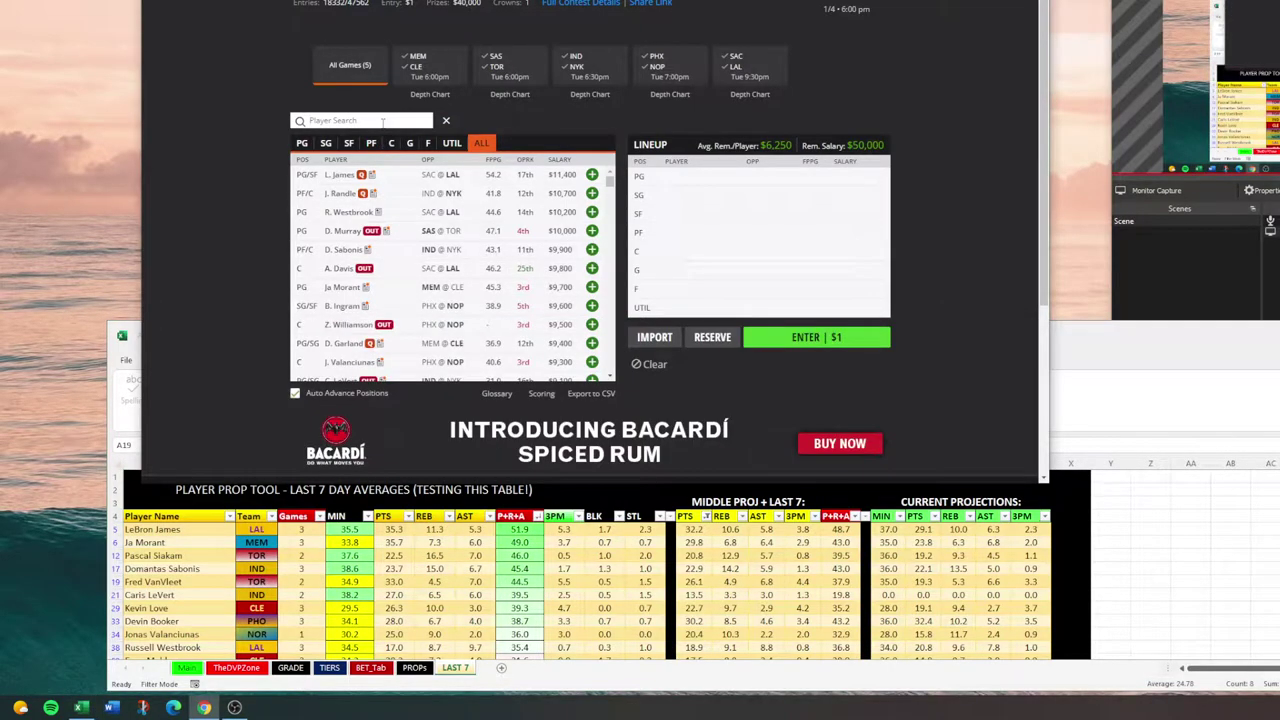
{"action": "type", "text": "van"}
{"action": "left_click", "coordinate": [360, 176]}
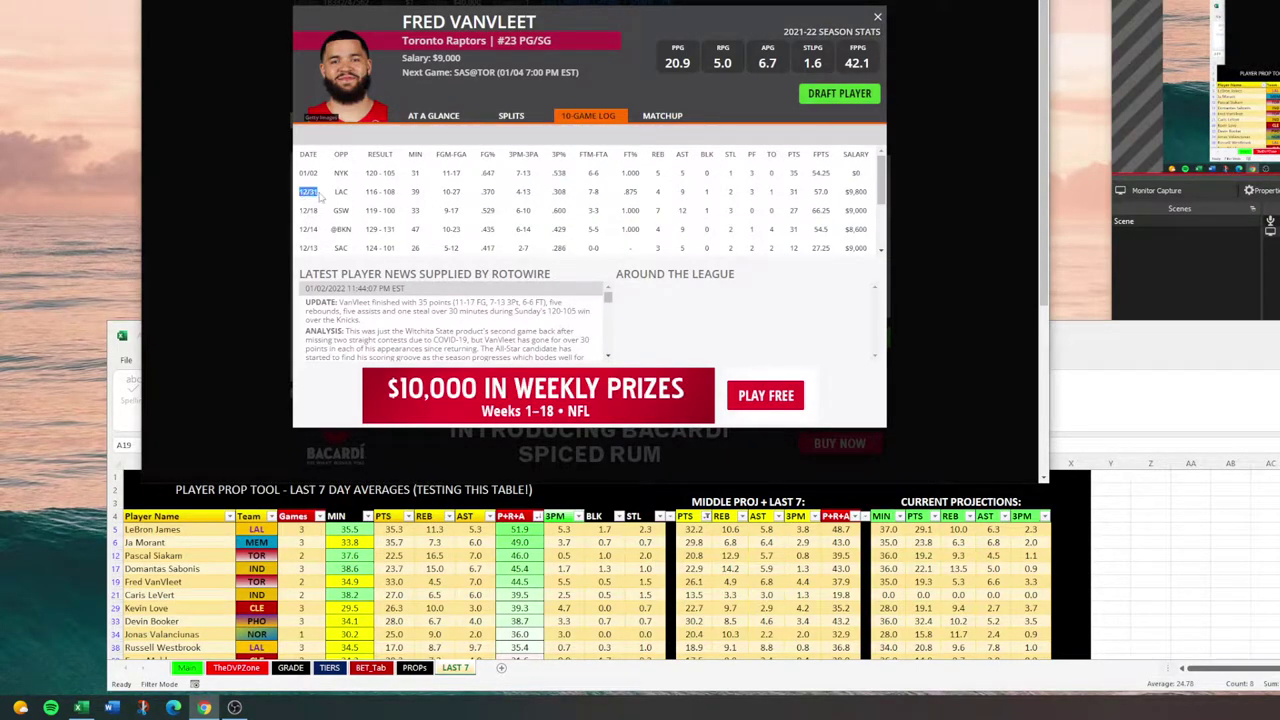
{"action": "left_click_drag", "start_coordinate": [303, 172], "coordinate": [833, 203]}
{"action": "left_click", "coordinate": [805, 202]}
{"action": "left_click", "coordinate": [143, 707]}
{"action": "left_click", "coordinate": [249, 6]}
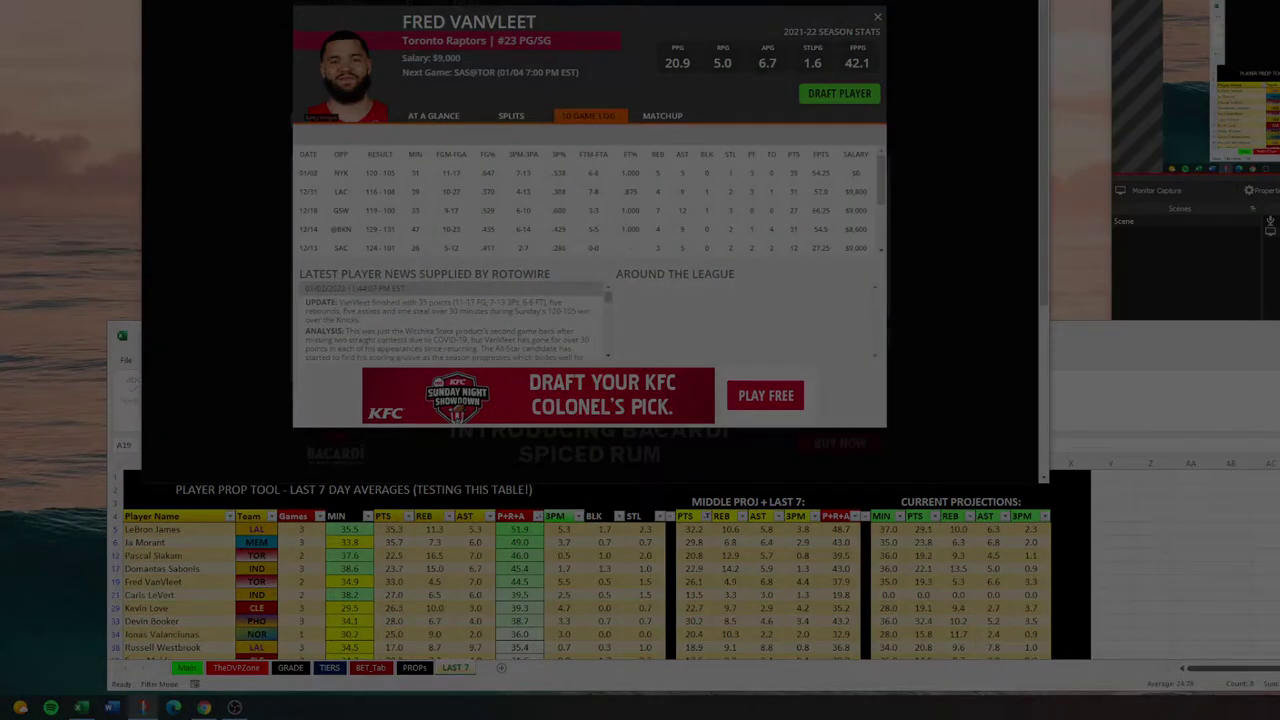
Step: Snip VanVleet's player card, strike through the 12/18 and 12/14 games, and circle the REB, AST and PTS values of the 01/02 and 12/31 games
{"action": "mouse_move", "coordinate": [292, 6]}
{"action": "left_mouse_down"}
{"action": "mouse_move", "coordinate": [769, 243]}
{"action": "mouse_move", "coordinate": [886, 270]}
{"action": "left_mouse_up"}
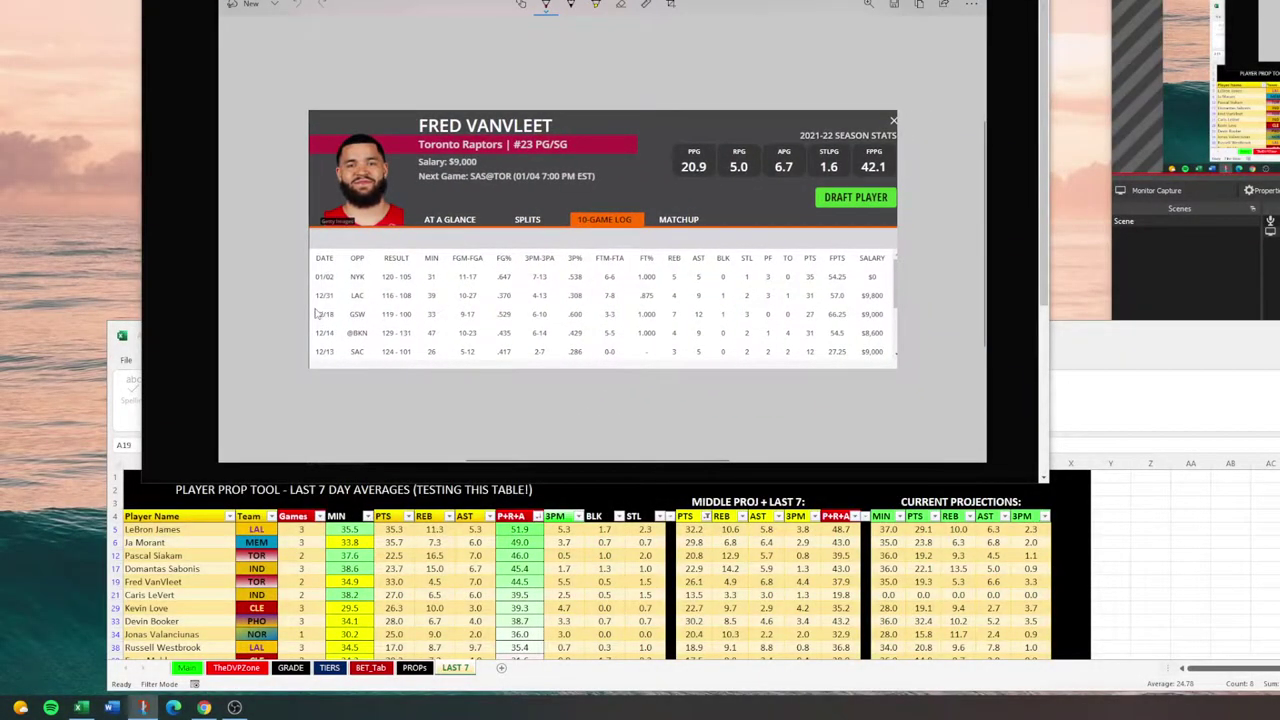
{"action": "left_click_drag", "start_coordinate": [322, 318], "coordinate": [880, 316]}
{"action": "left_click_drag", "start_coordinate": [332, 338], "coordinate": [880, 352]}
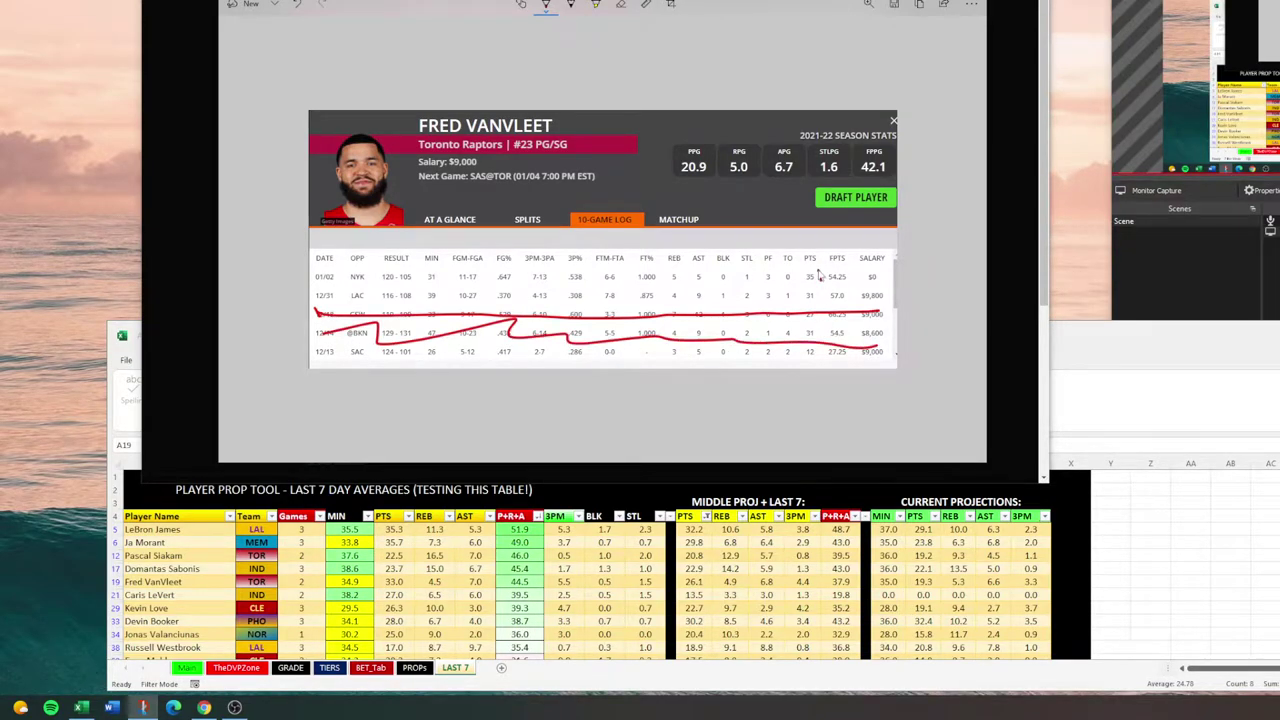
{"action": "mouse_move", "coordinate": [819, 276]}
{"action": "left_mouse_down"}
{"action": "mouse_move", "coordinate": [801, 280]}
{"action": "mouse_move", "coordinate": [803, 315]}
{"action": "mouse_move", "coordinate": [823, 287]}
{"action": "left_mouse_up"}
{"action": "mouse_move", "coordinate": [707, 283]}
{"action": "left_mouse_down"}
{"action": "mouse_move", "coordinate": [709, 258]}
{"action": "mouse_move", "coordinate": [668, 246]}
{"action": "mouse_move", "coordinate": [662, 308]}
{"action": "mouse_move", "coordinate": [703, 316]}
{"action": "mouse_move", "coordinate": [711, 268]}
{"action": "left_mouse_up"}
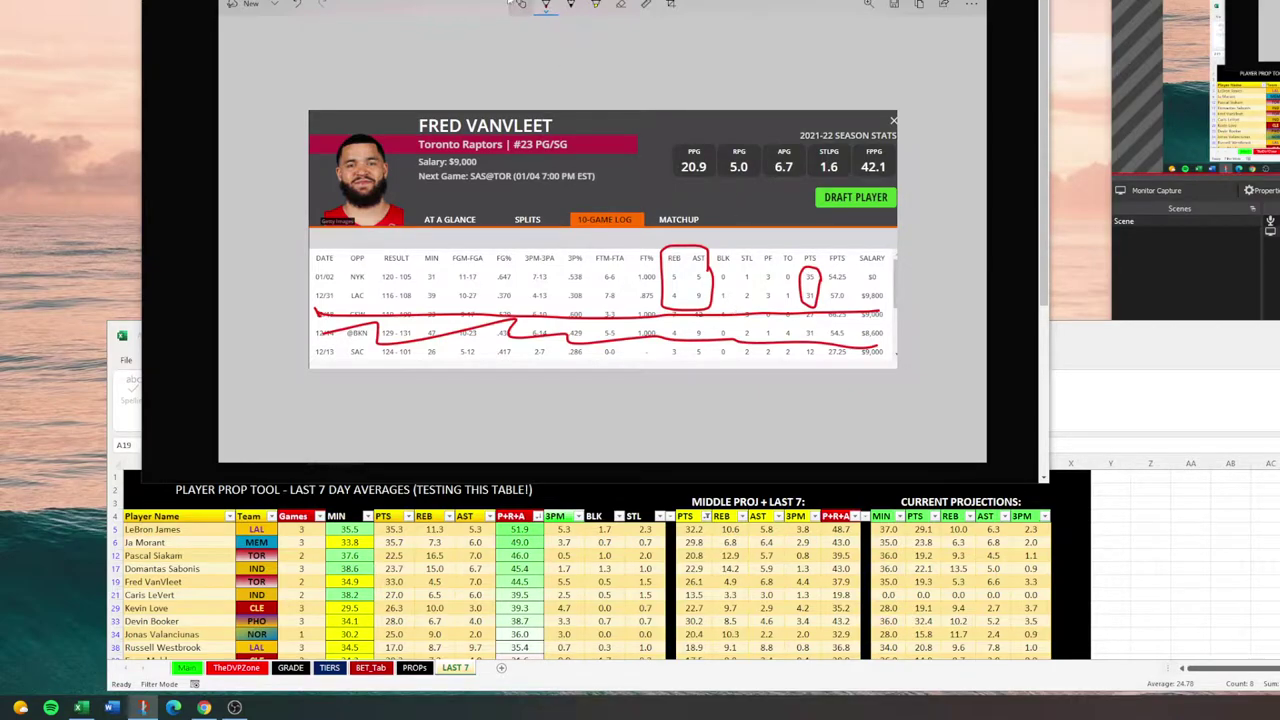
Step: Switch to the MyBookie site in the browser and open the Props Builder with its NBA Build player list
{"action": "key", "text": "alt+Tab"}
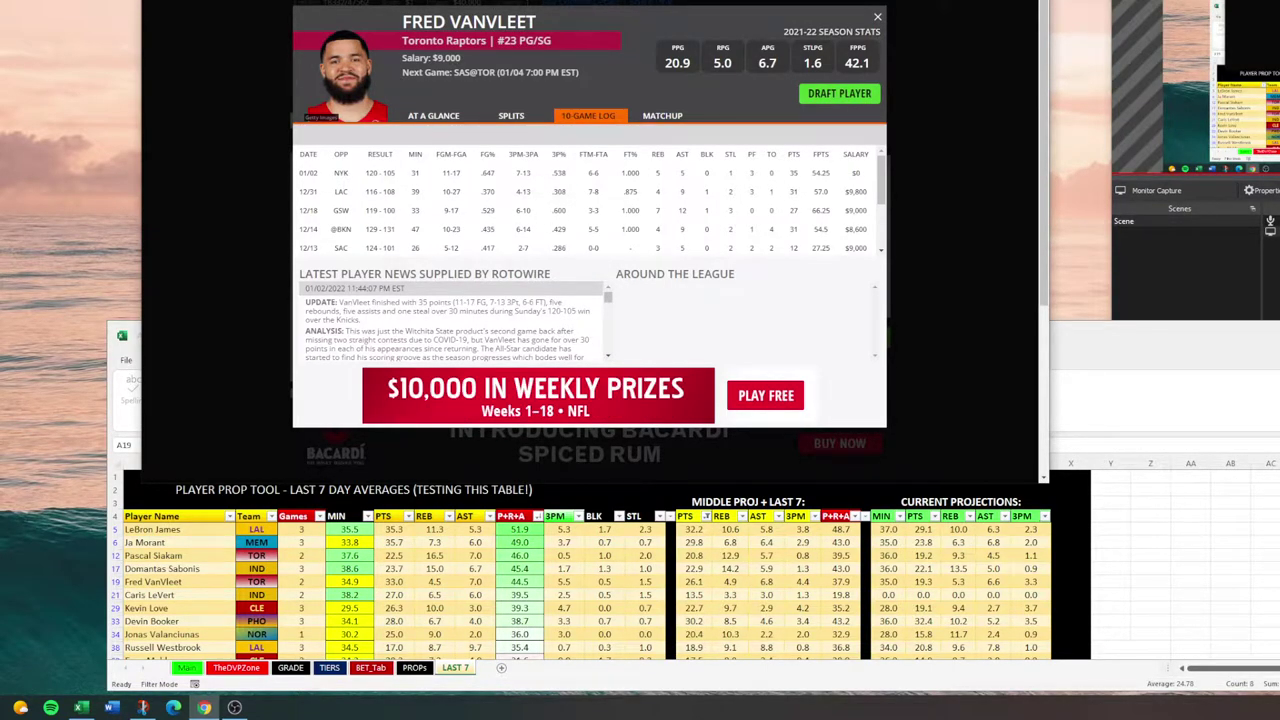
{"action": "left_click", "coordinate": [877, 17]}
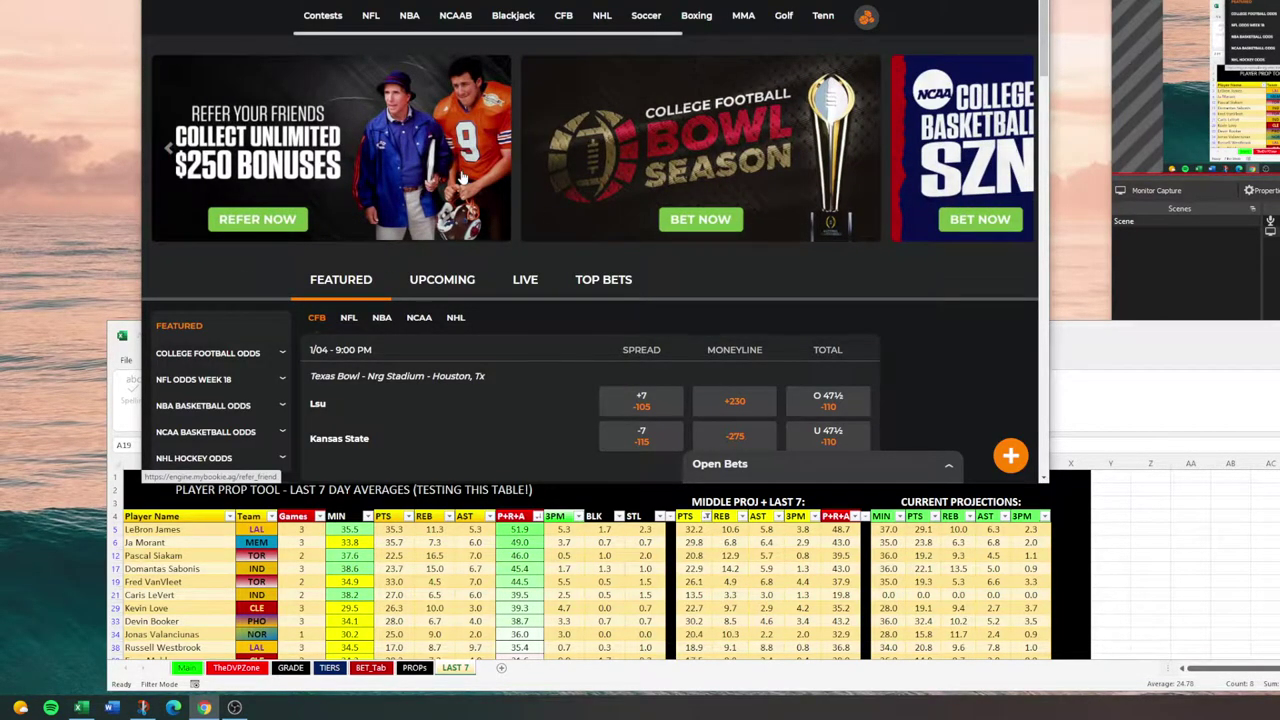
{"action": "scroll", "coordinate": [500, 223], "scroll_direction": "down", "scroll_amount": 1}
{"action": "scroll", "coordinate": [520, 220], "scroll_direction": "up", "scroll_amount": 1}
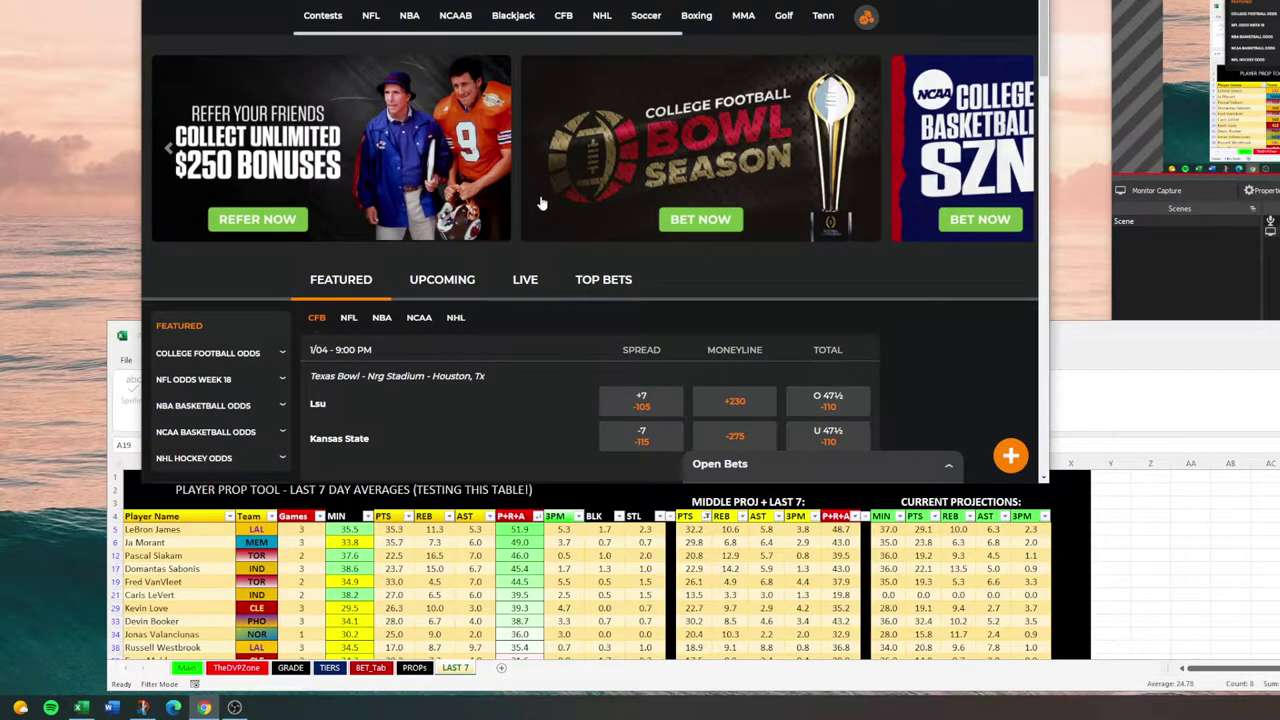
{"action": "scroll", "coordinate": [552, 230], "scroll_direction": "down", "scroll_amount": 3}
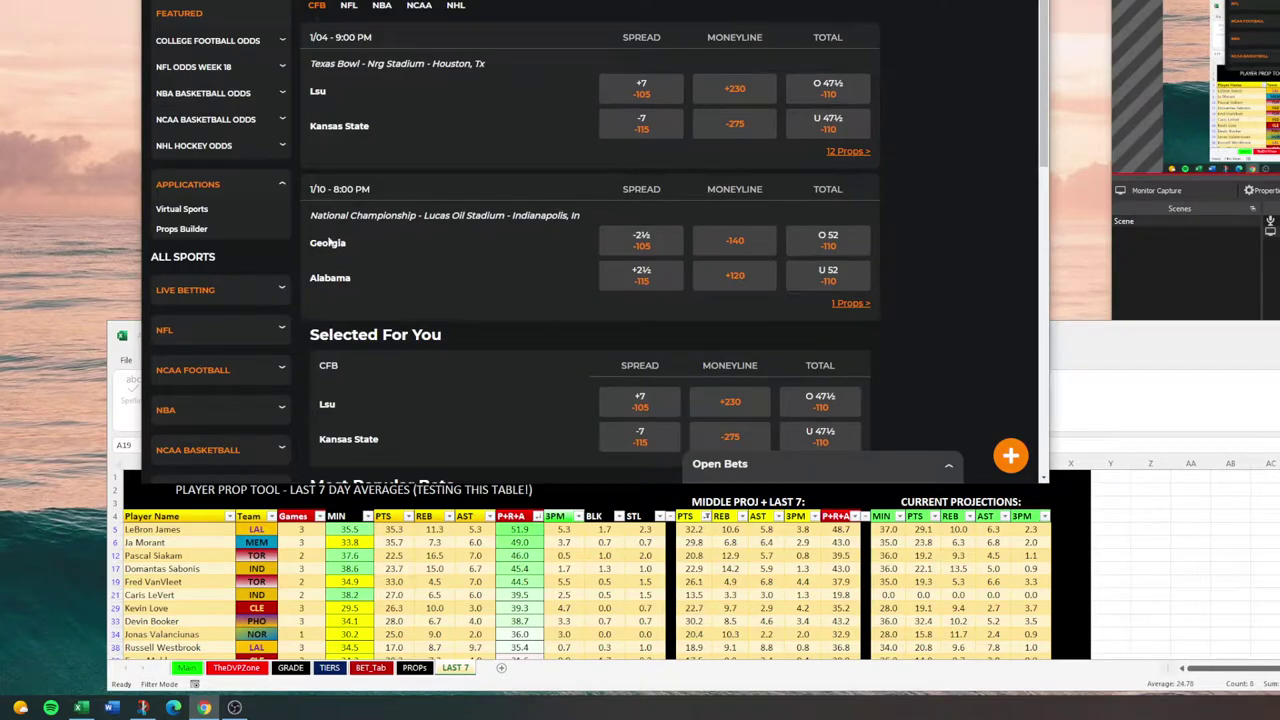
{"action": "left_click", "coordinate": [191, 231]}
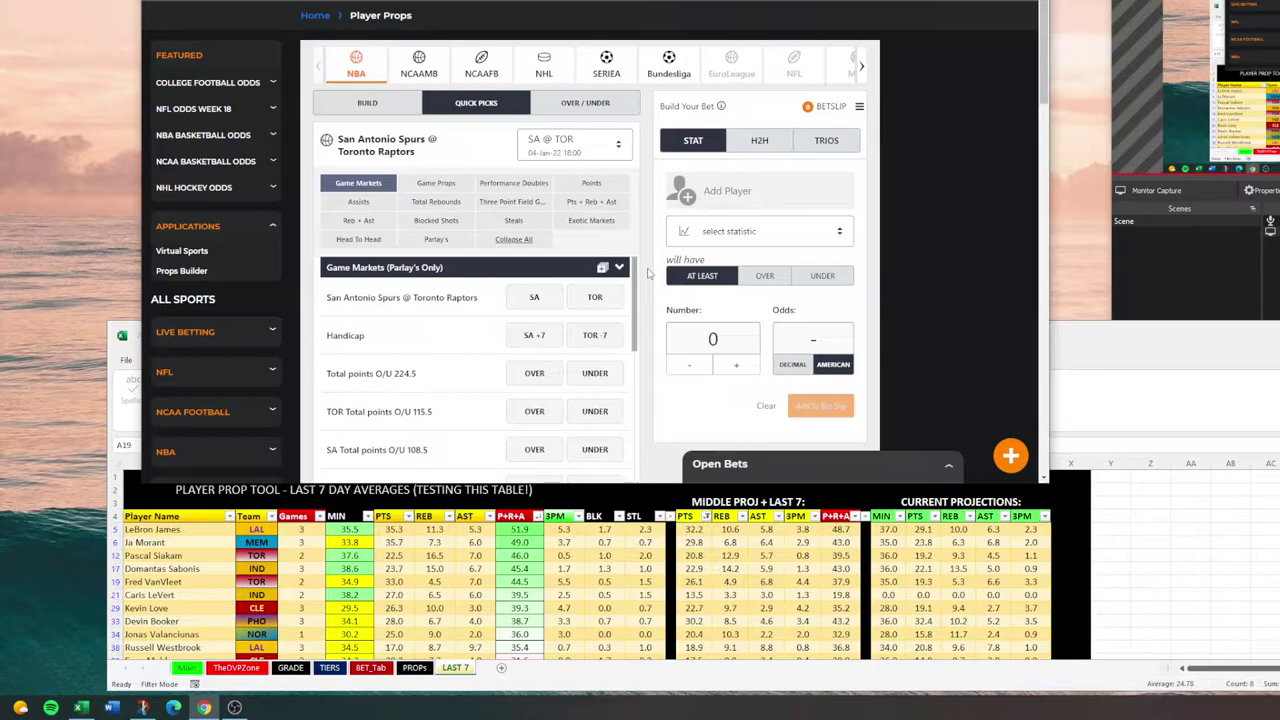
{"action": "left_click", "coordinate": [390, 104]}
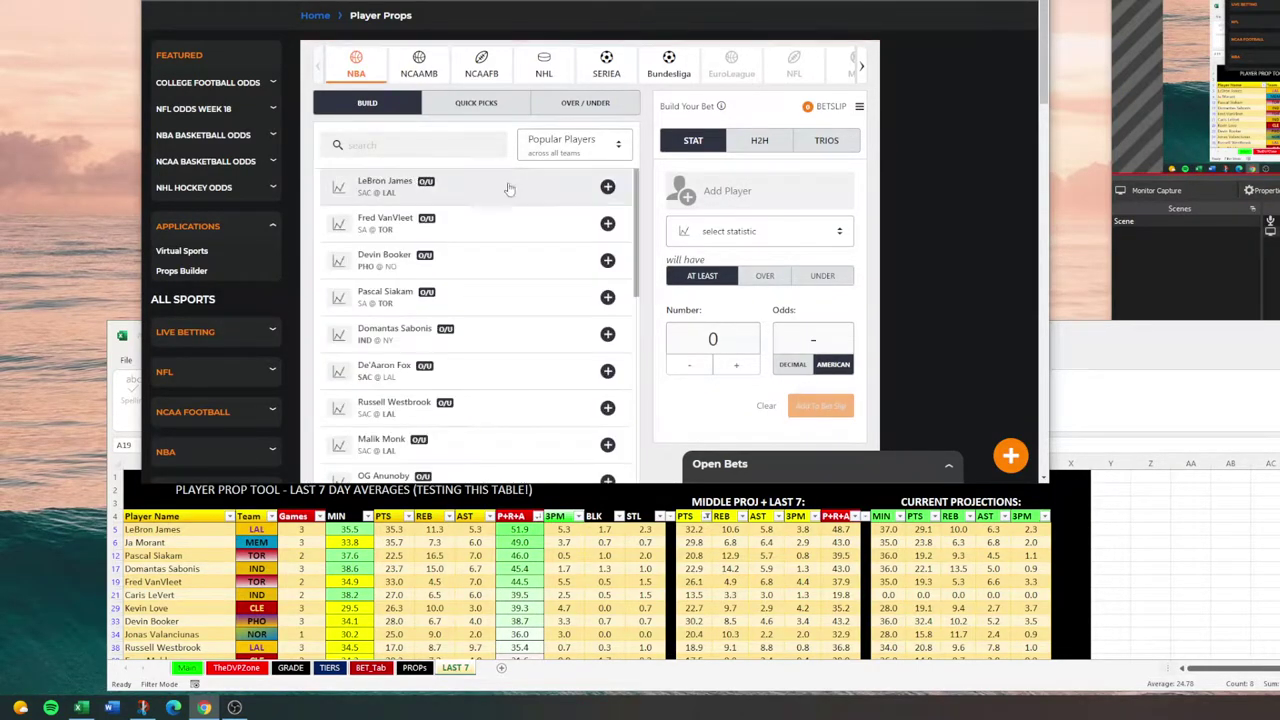
Step: Browse the players by matchup, filtering to SA @ TOR and MEM @ CLE, and return to Popular Players
{"action": "scroll", "coordinate": [466, 289], "scroll_direction": "down", "scroll_amount": 3}
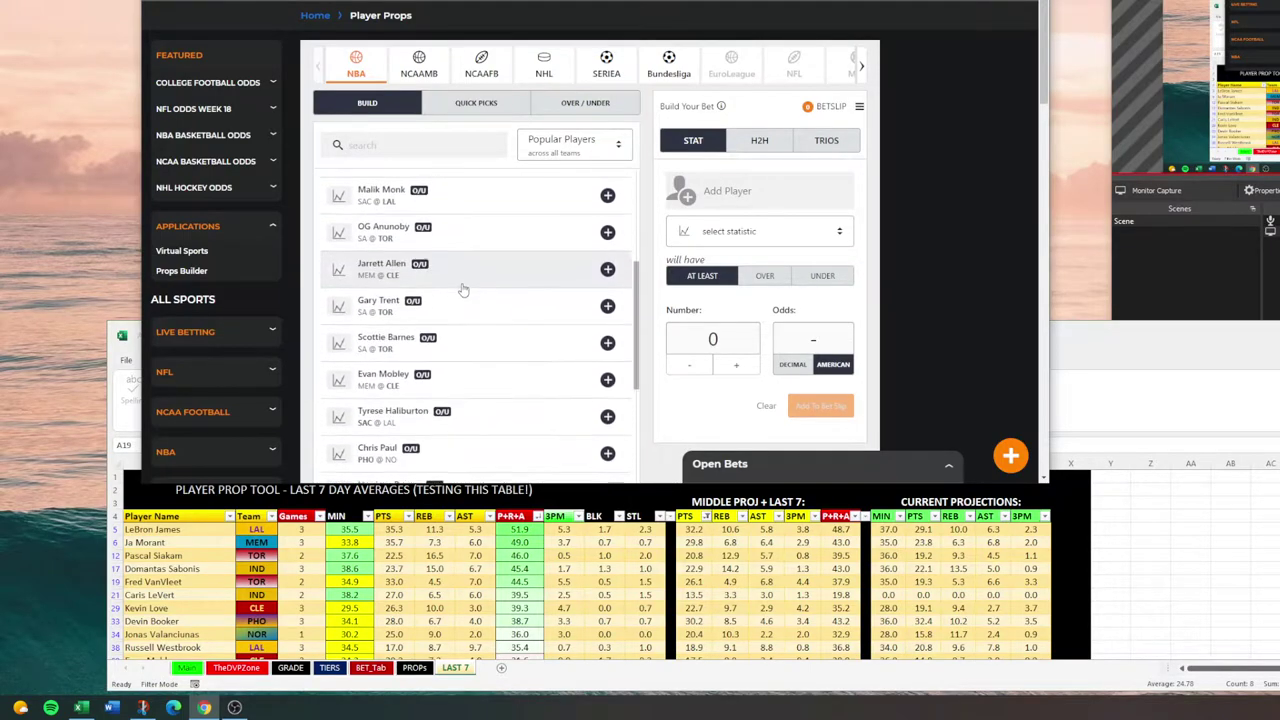
{"action": "scroll", "coordinate": [500, 230], "scroll_direction": "up", "scroll_amount": 3}
{"action": "left_click", "coordinate": [556, 152]}
{"action": "left_click", "coordinate": [570, 185]}
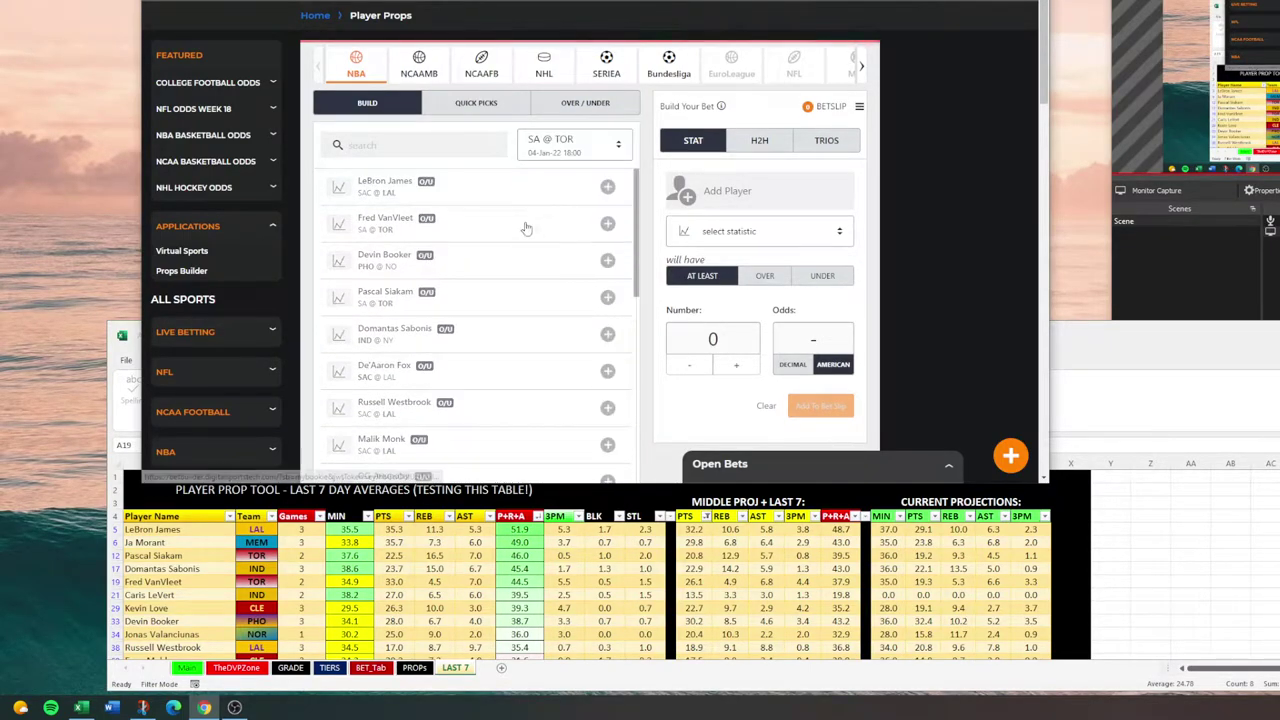
{"action": "left_click", "coordinate": [565, 155]}
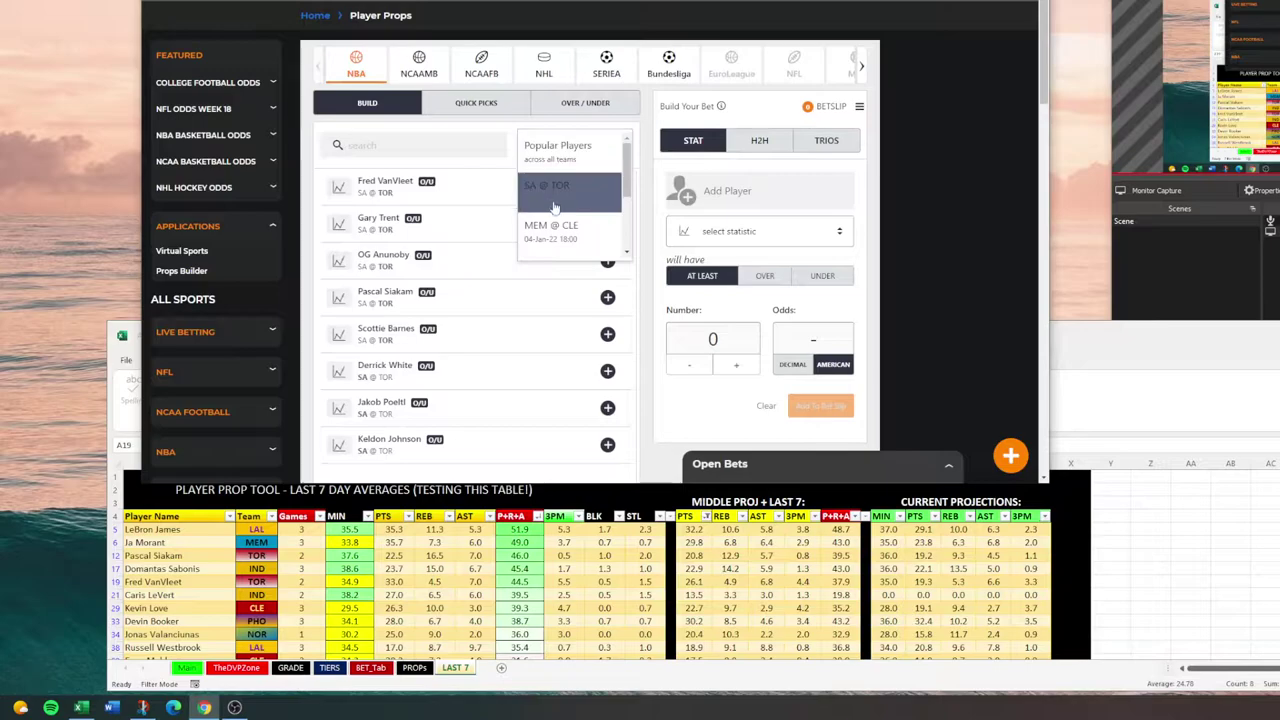
{"action": "left_click", "coordinate": [560, 232]}
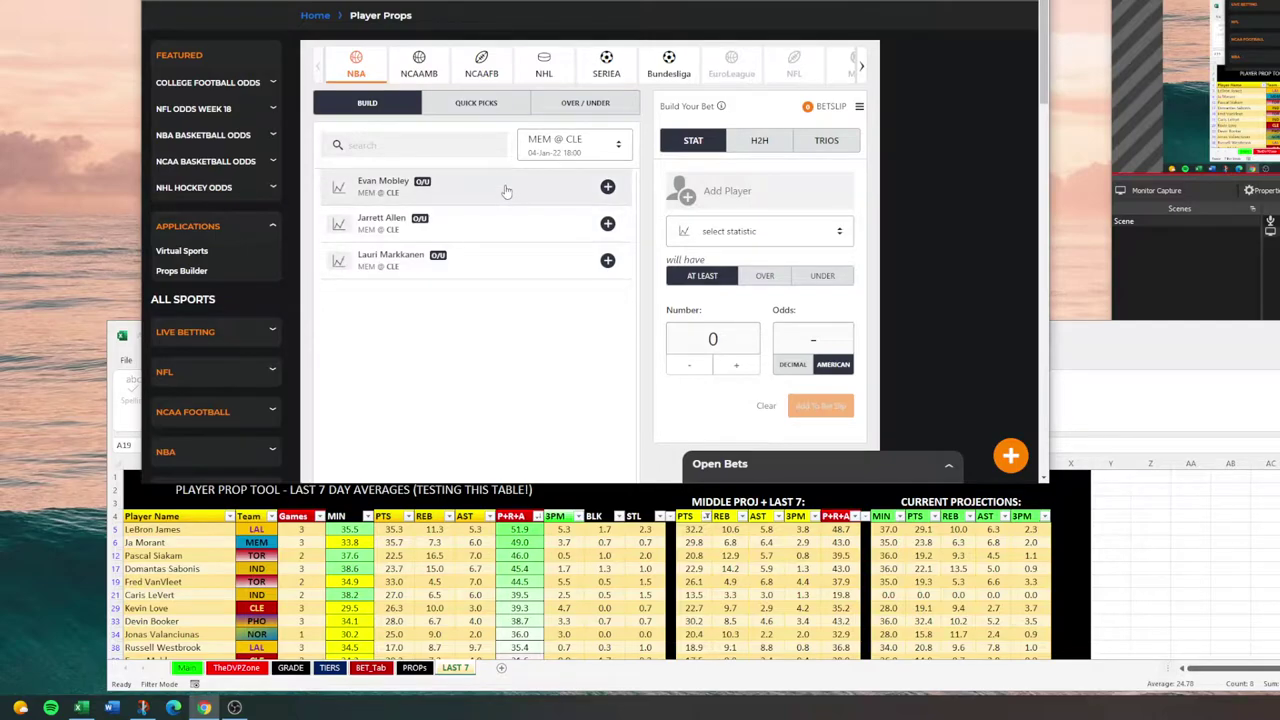
{"action": "left_click", "coordinate": [568, 145]}
{"action": "scroll", "coordinate": [563, 200], "scroll_direction": "down", "scroll_amount": 1}
{"action": "left_click", "coordinate": [557, 155]}
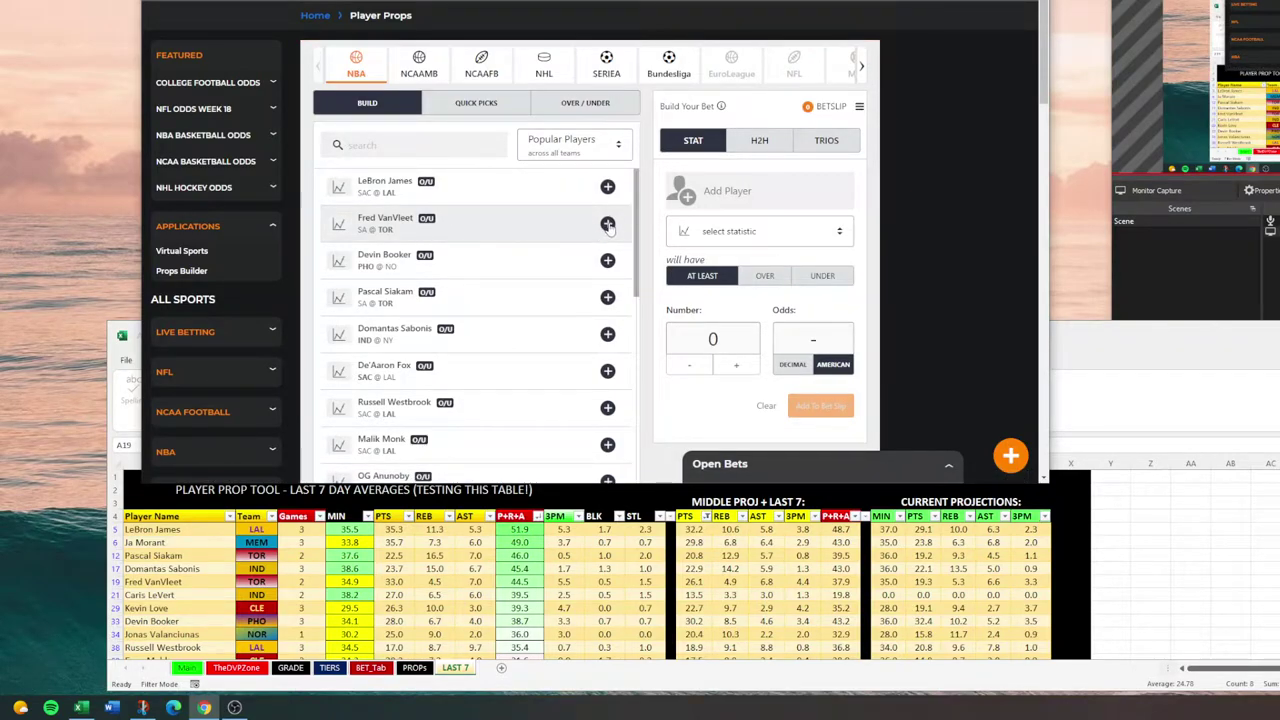
Step: Add Fred VanVleet to the bet, look through the available statistics and choose Pts + Reb + Ast
{"action": "left_click", "coordinate": [607, 224]}
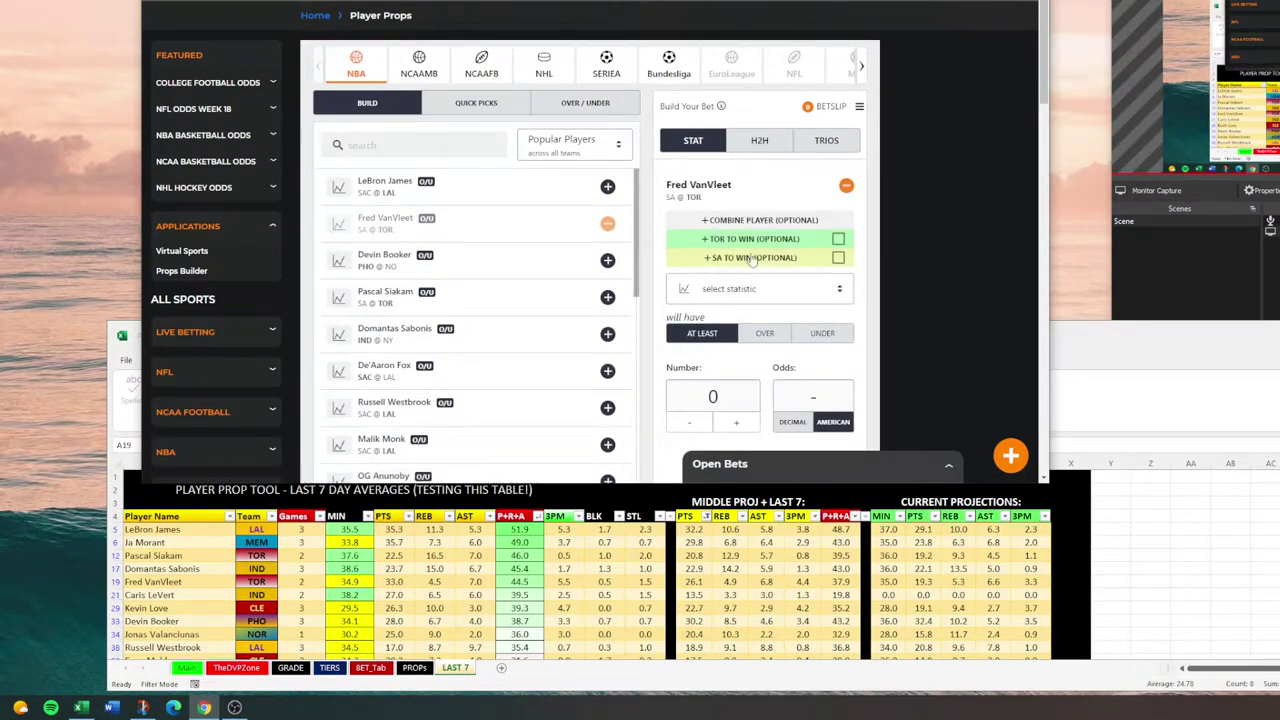
{"action": "scroll", "coordinate": [655, 258], "scroll_direction": "down", "scroll_amount": 1}
{"action": "left_click", "coordinate": [724, 230]}
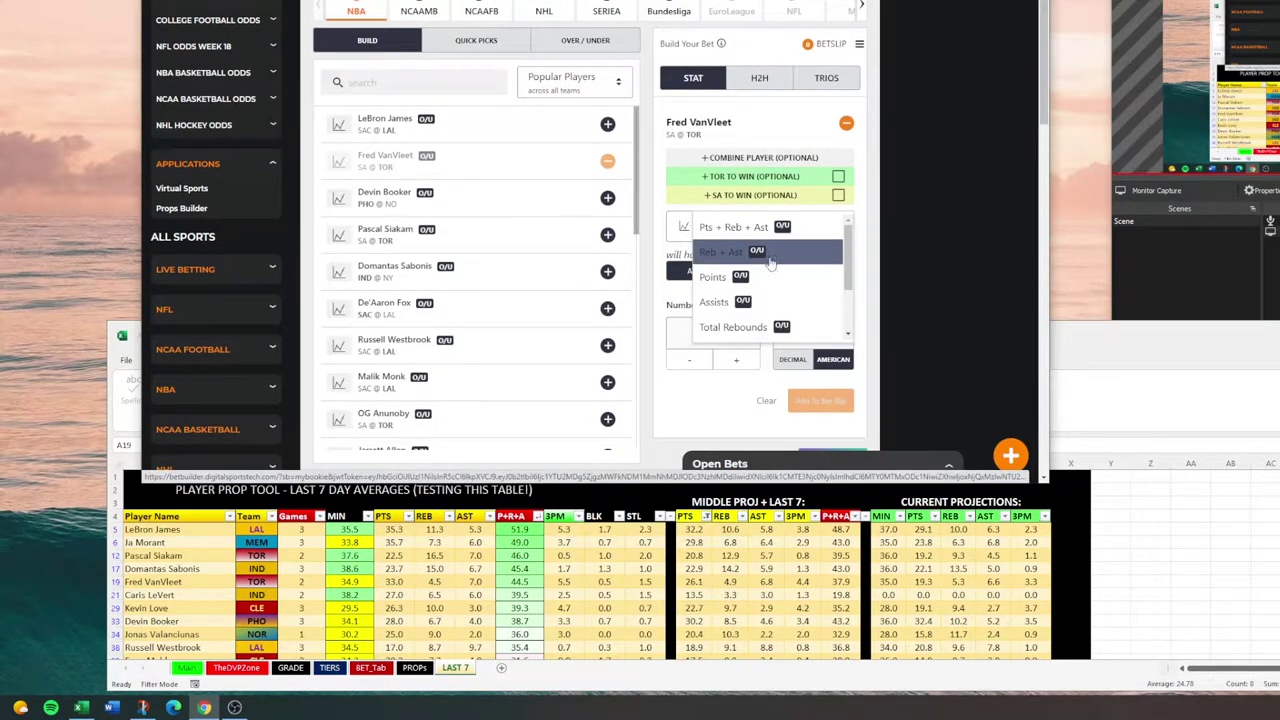
{"action": "left_click_drag", "start_coordinate": [848, 288], "coordinate": [850, 337]}
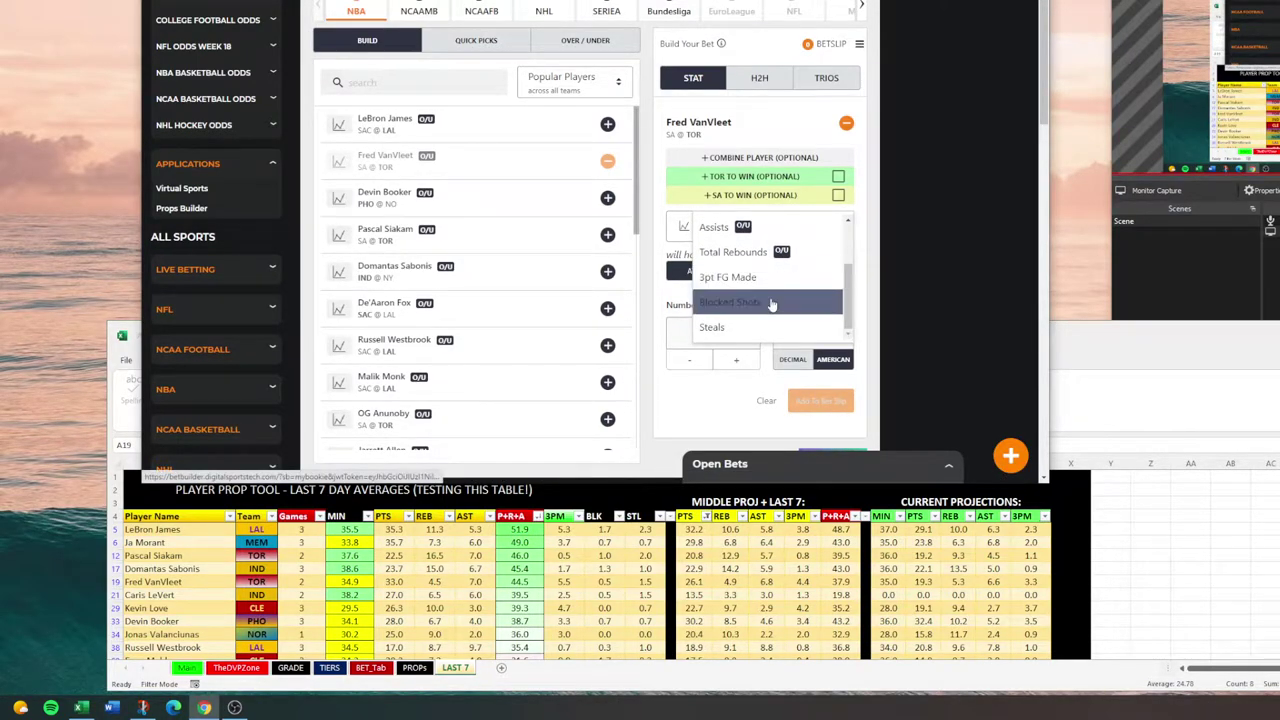
{"action": "scroll", "coordinate": [783, 282], "scroll_direction": "up", "scroll_amount": 3}
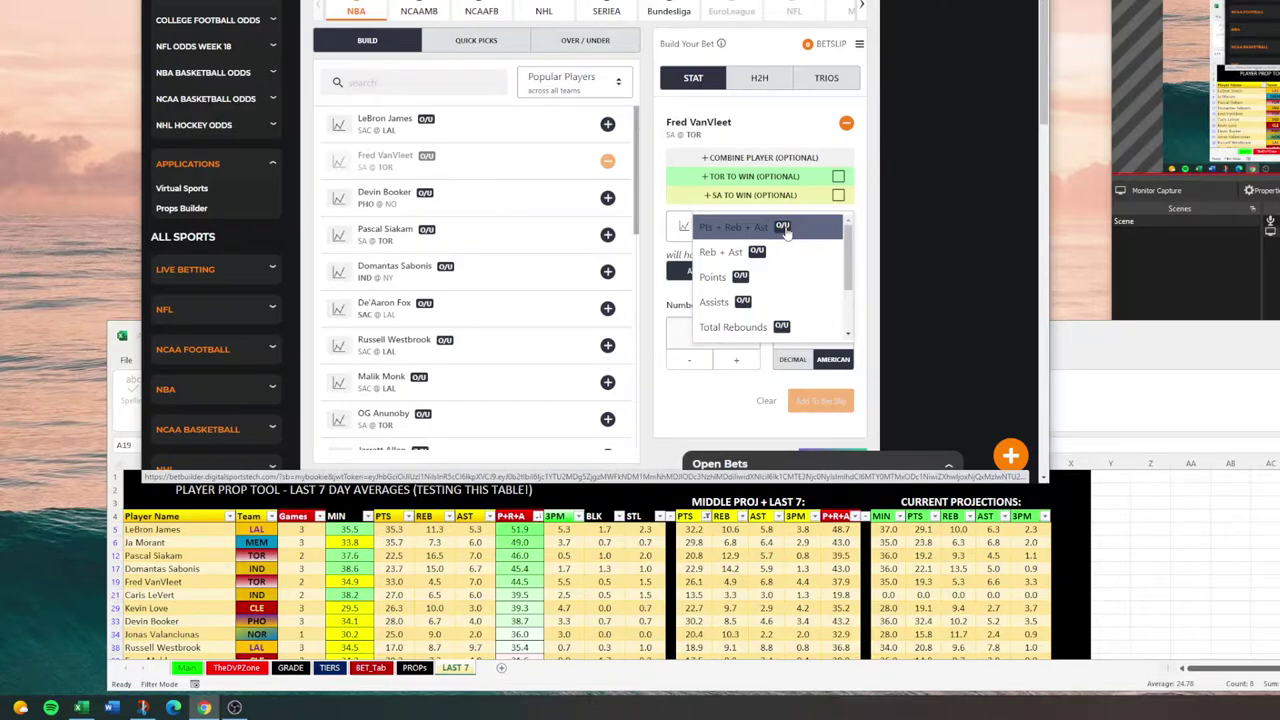
{"action": "left_click", "coordinate": [785, 228]}
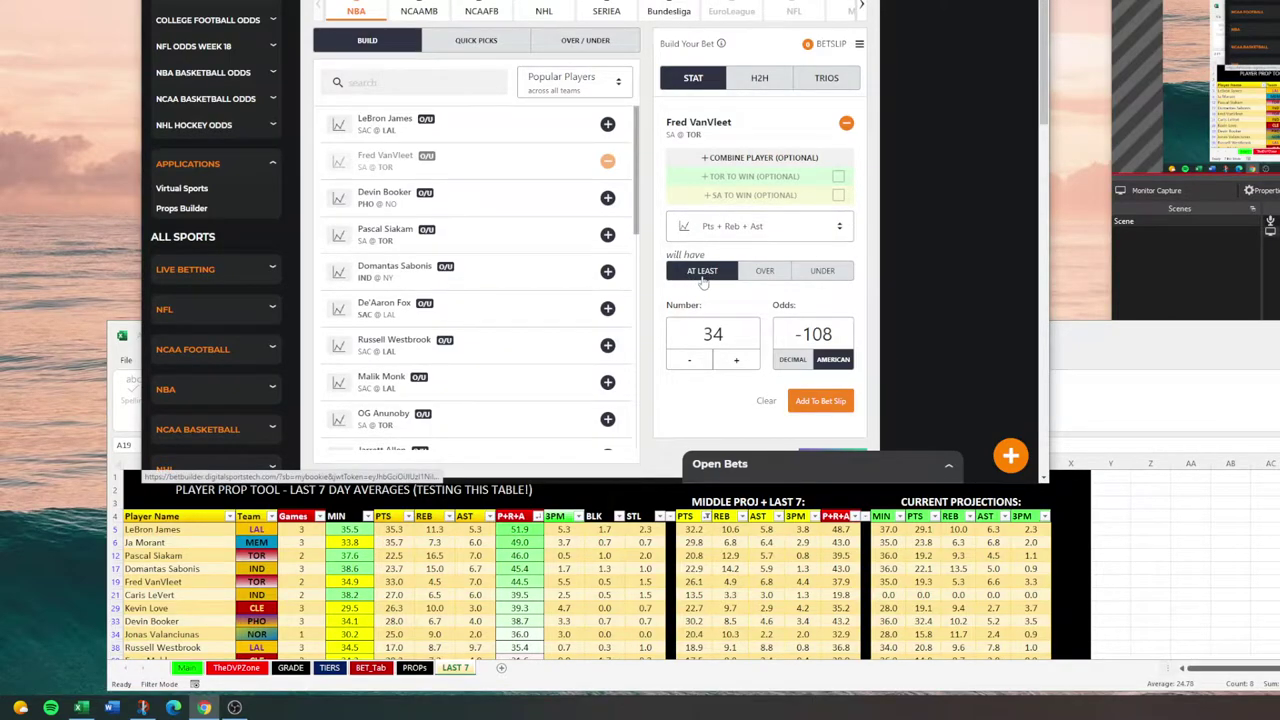
Step: Examine the number and American odds offered for VanVleet's at-least Pts + Reb + Ast bet
{"action": "double_click", "coordinate": [740, 334]}
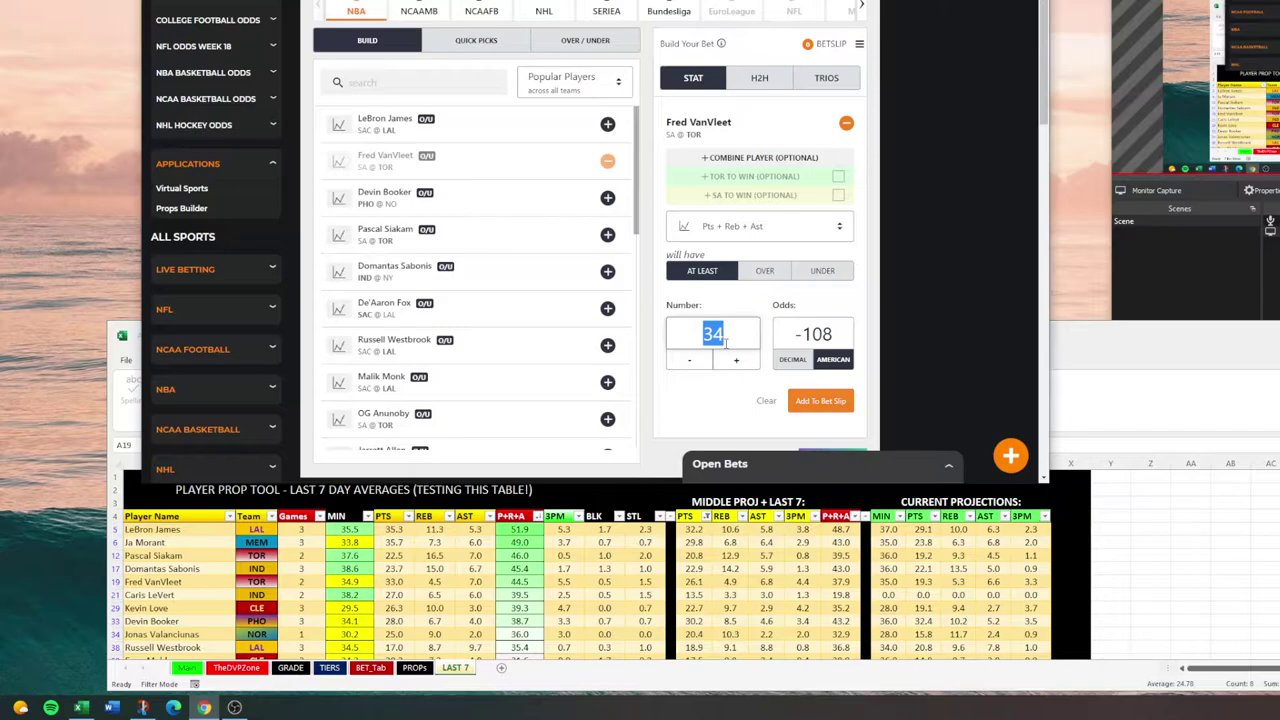
{"action": "left_click", "coordinate": [798, 340]}
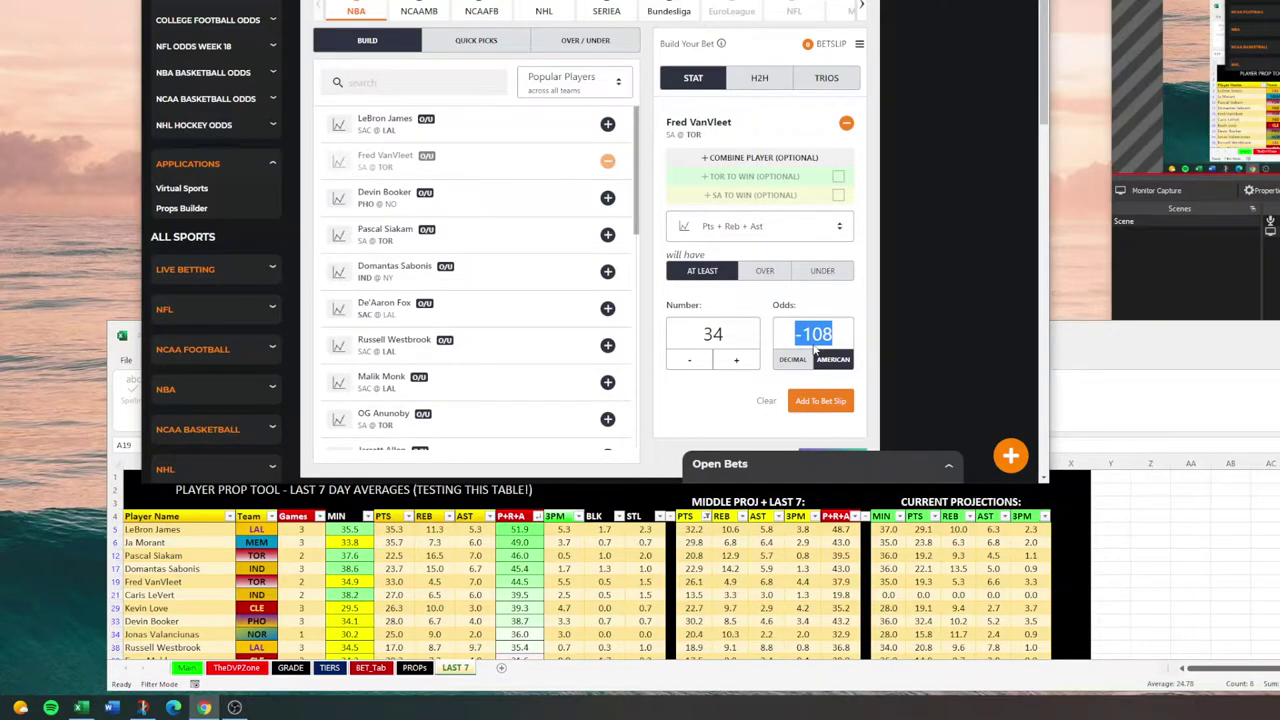
{"action": "left_click", "coordinate": [815, 348]}
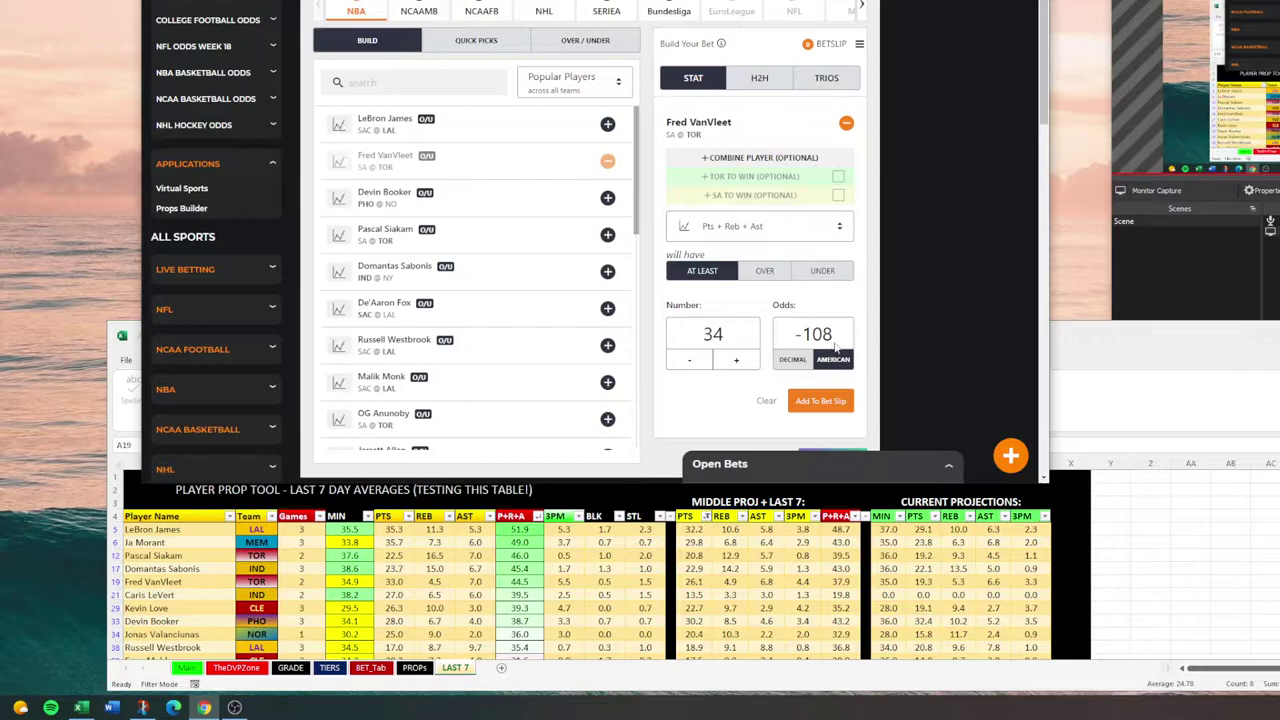
{"action": "double_click", "coordinate": [705, 334]}
{"action": "left_click", "coordinate": [716, 312]}
Step: Review the circled stats in the marked-up game log snip and compare them with the bet's Pts + Reb + Ast number
{"action": "left_click", "coordinate": [698, 122]}
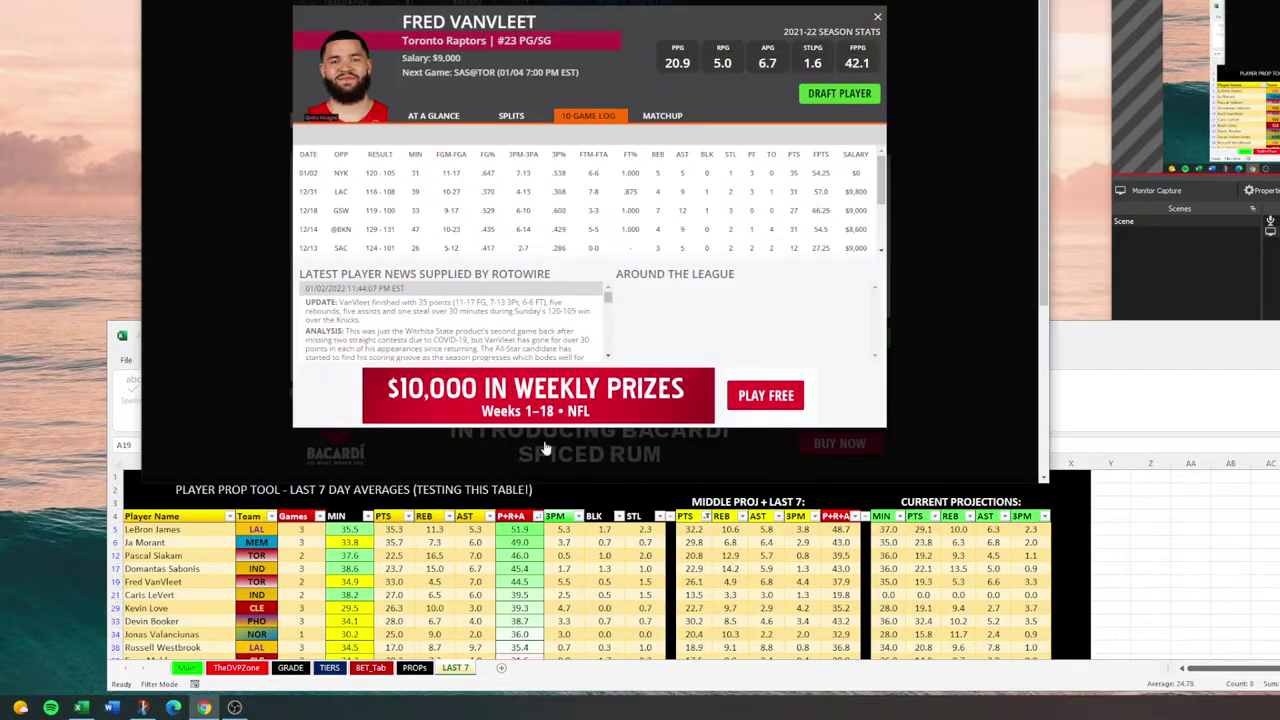
{"action": "left_click", "coordinate": [143, 707]}
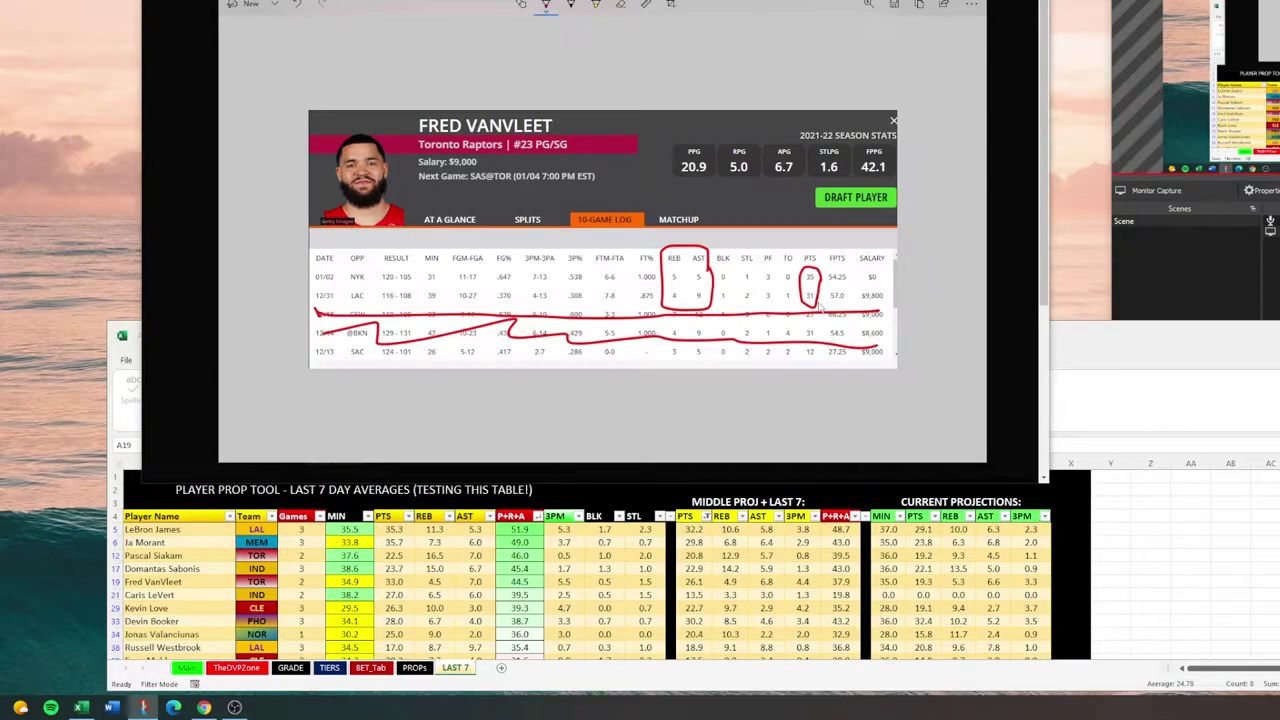
{"action": "key", "text": "Escape"}
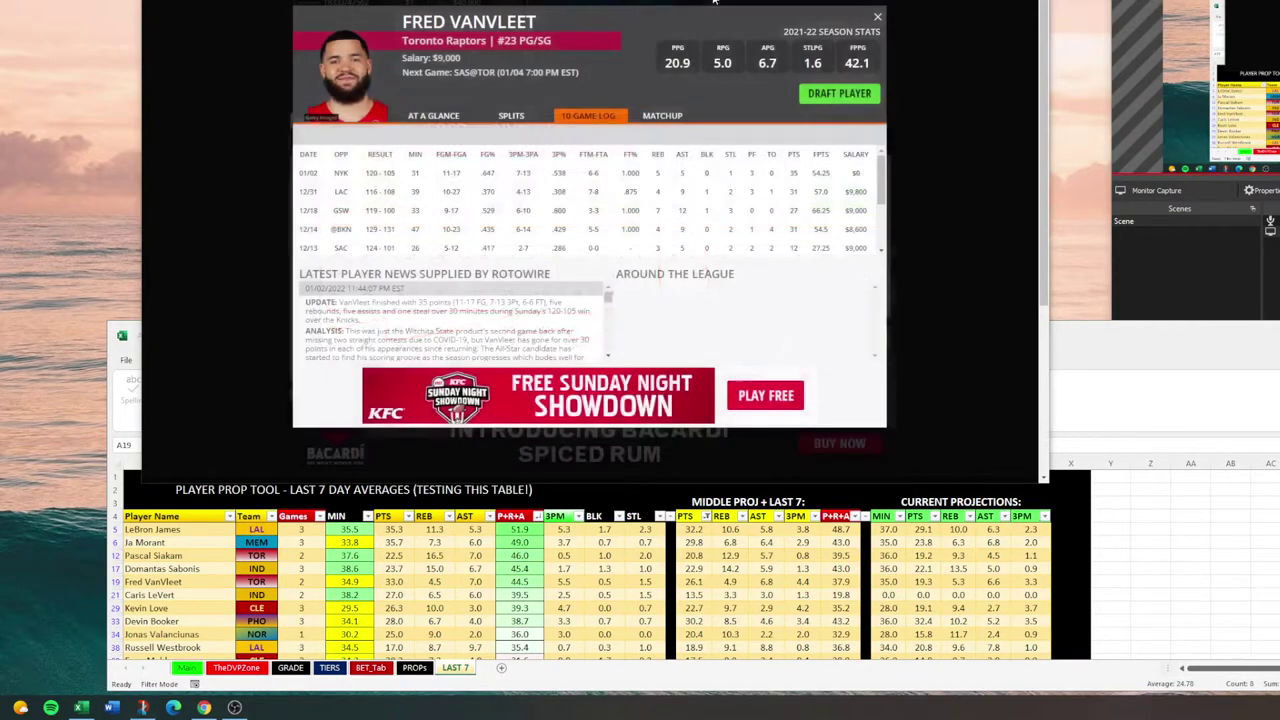
{"action": "key", "text": "Escape"}
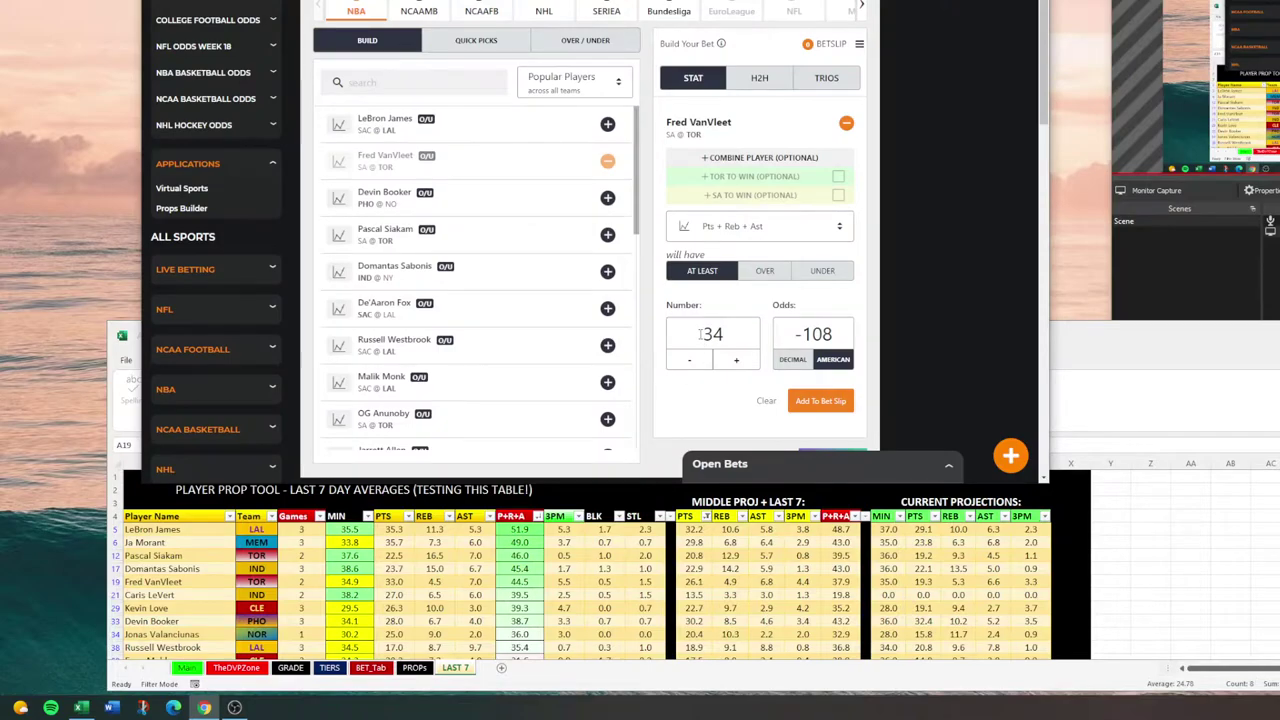
{"action": "double_click", "coordinate": [712, 334]}
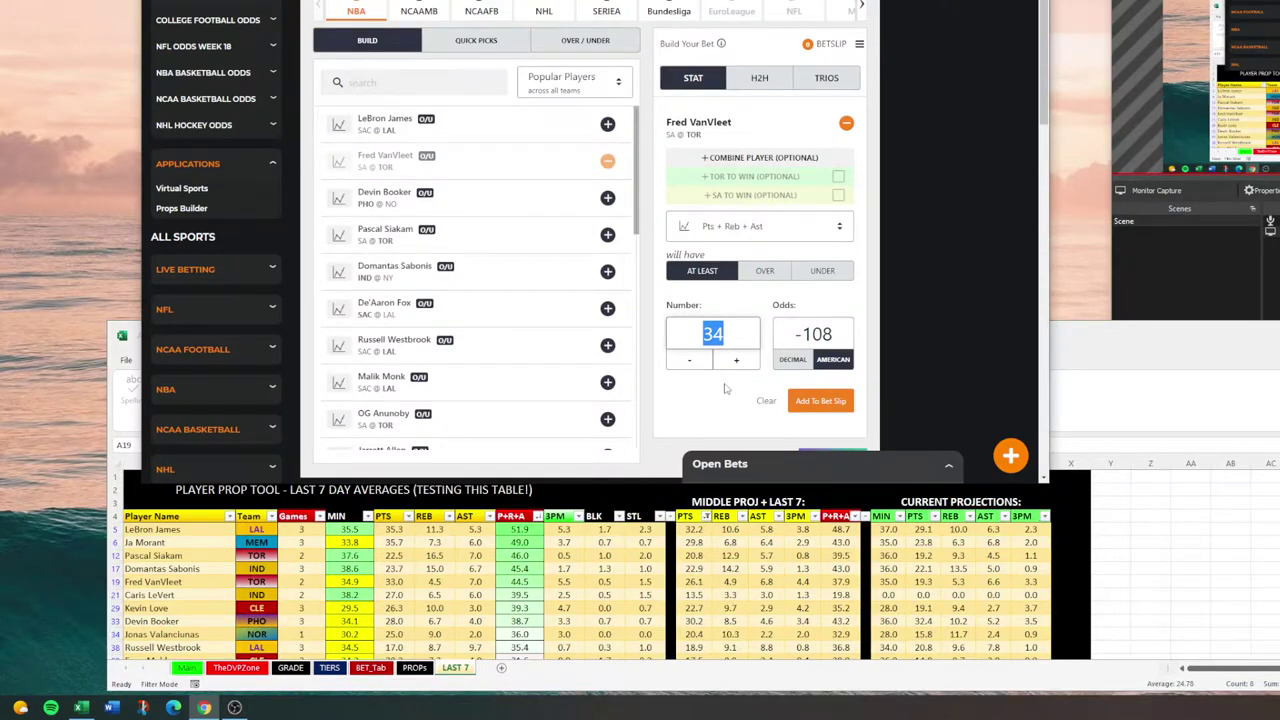
Step: Clear the bet and rebuild it with Fred VanVleet and the Pts + Reb + Ast statistic
{"action": "left_click", "coordinate": [764, 400]}
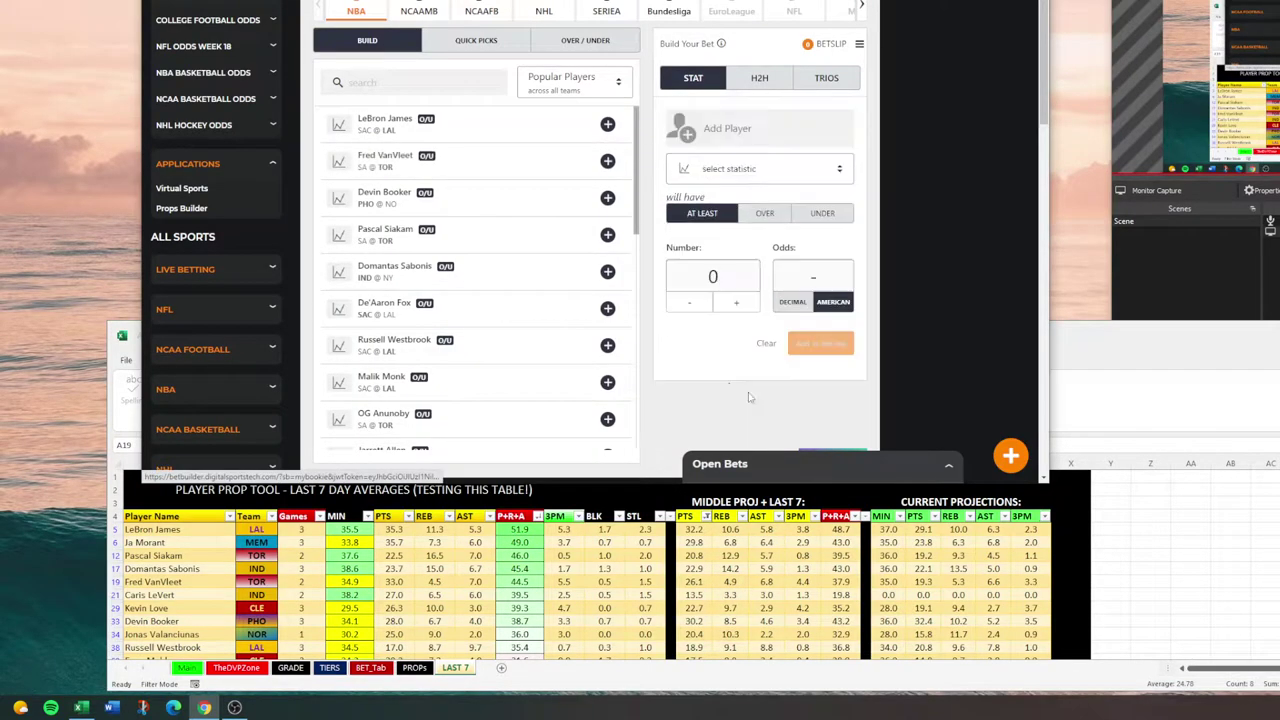
{"action": "scroll", "coordinate": [730, 369], "scroll_direction": "up", "scroll_amount": 1}
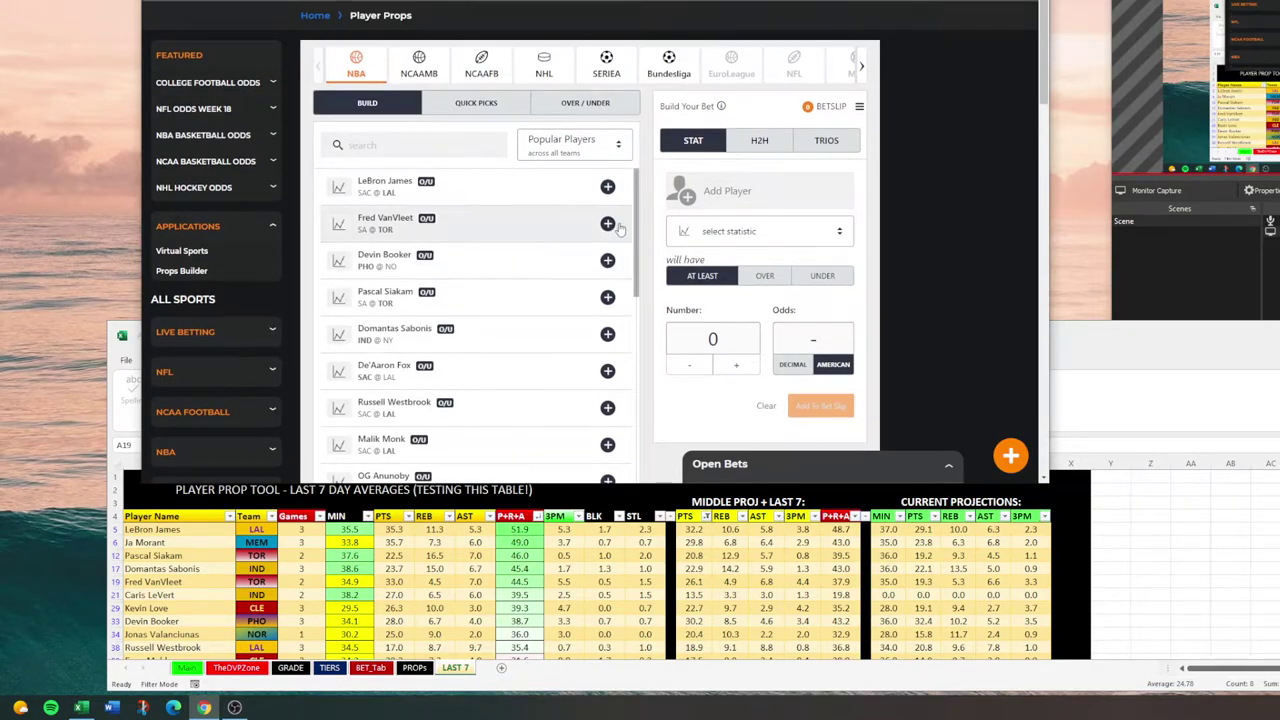
{"action": "left_click", "coordinate": [607, 223]}
{"action": "left_click", "coordinate": [737, 292]}
{"action": "left_click", "coordinate": [700, 383]}
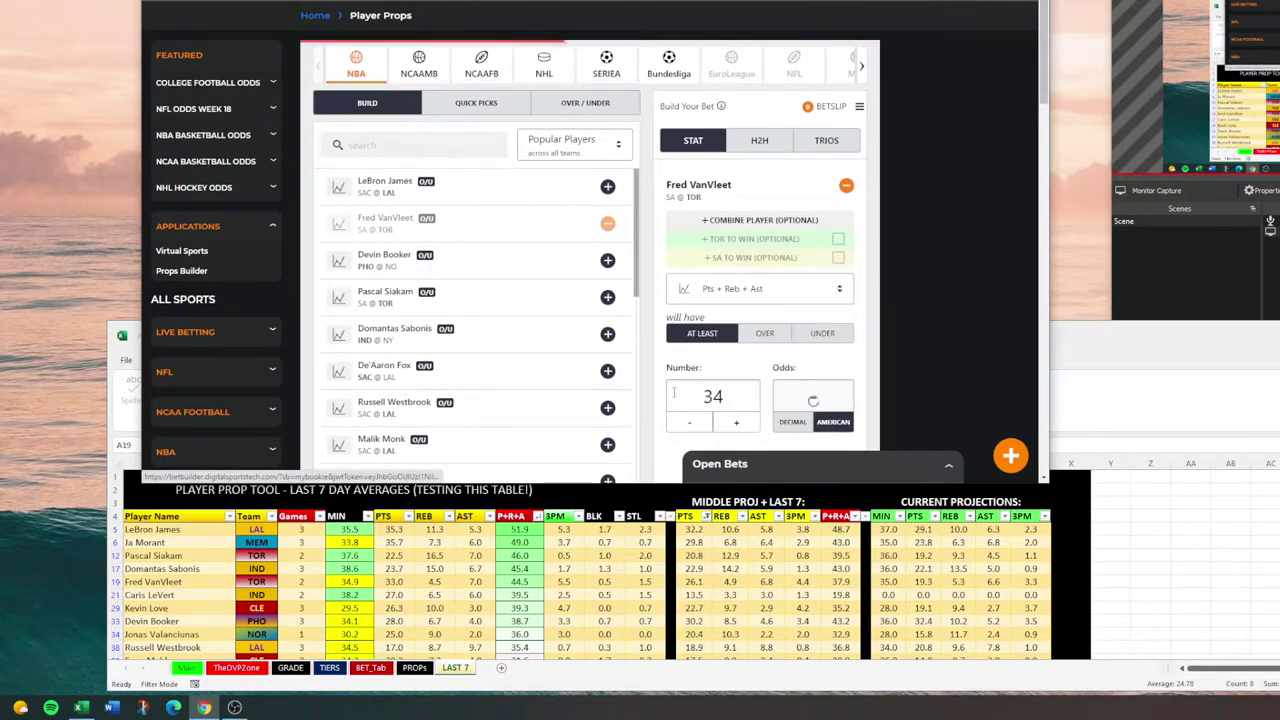
Step: Check the bet's odds and number, and raise VanVleet's at-least Pts + Reb + Ast number to 36
{"action": "scroll", "coordinate": [650, 397], "scroll_direction": "down", "scroll_amount": 1}
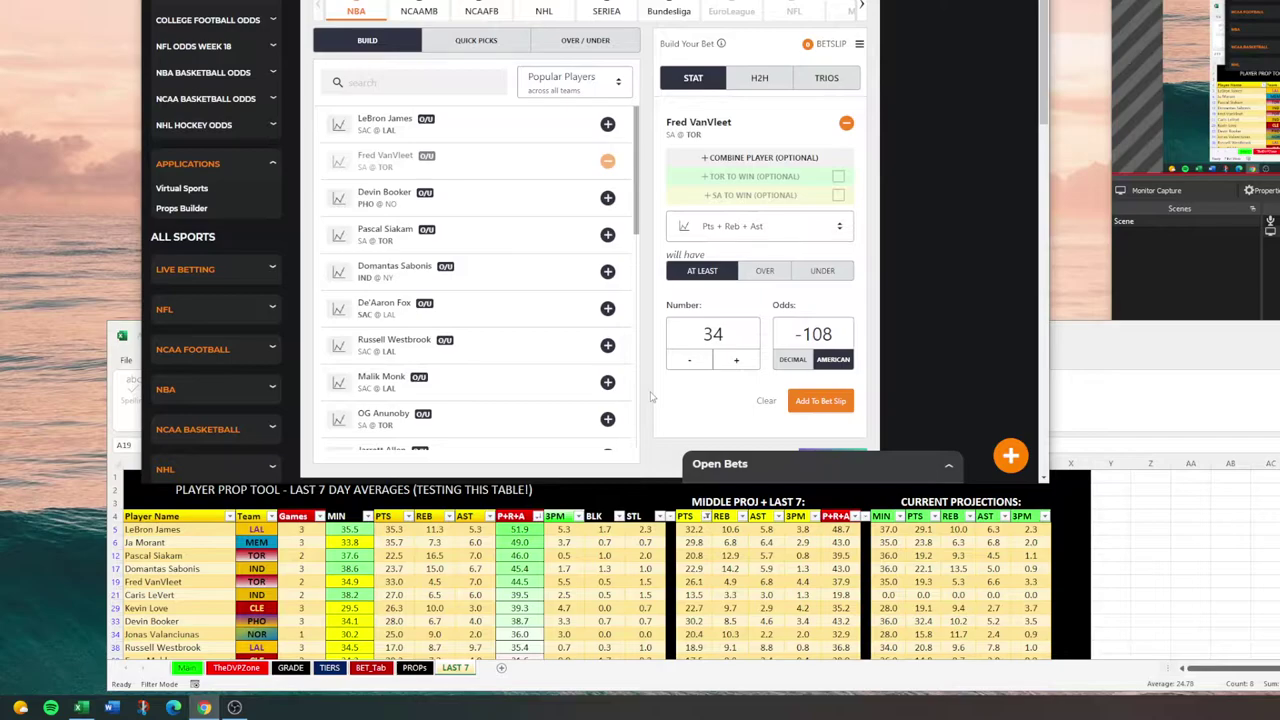
{"action": "left_click_drag", "start_coordinate": [792, 340], "coordinate": [845, 341]}
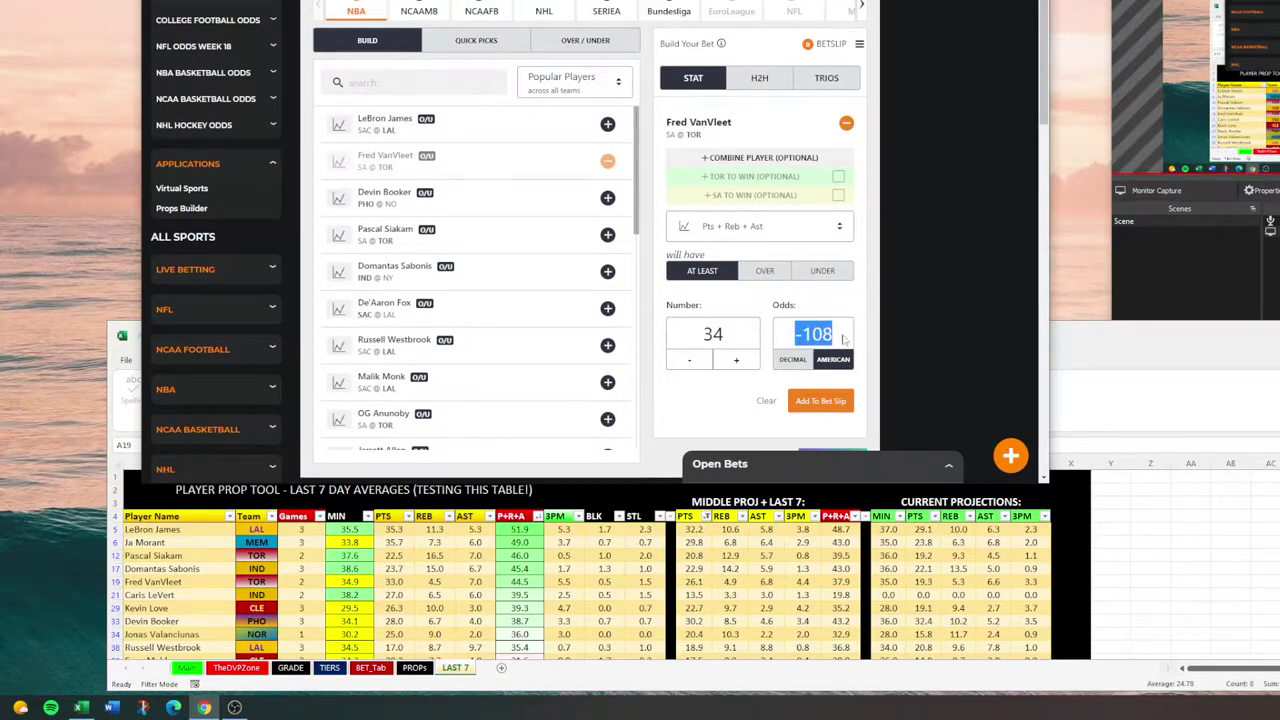
{"action": "left_click_drag", "start_coordinate": [695, 337], "coordinate": [728, 340]}
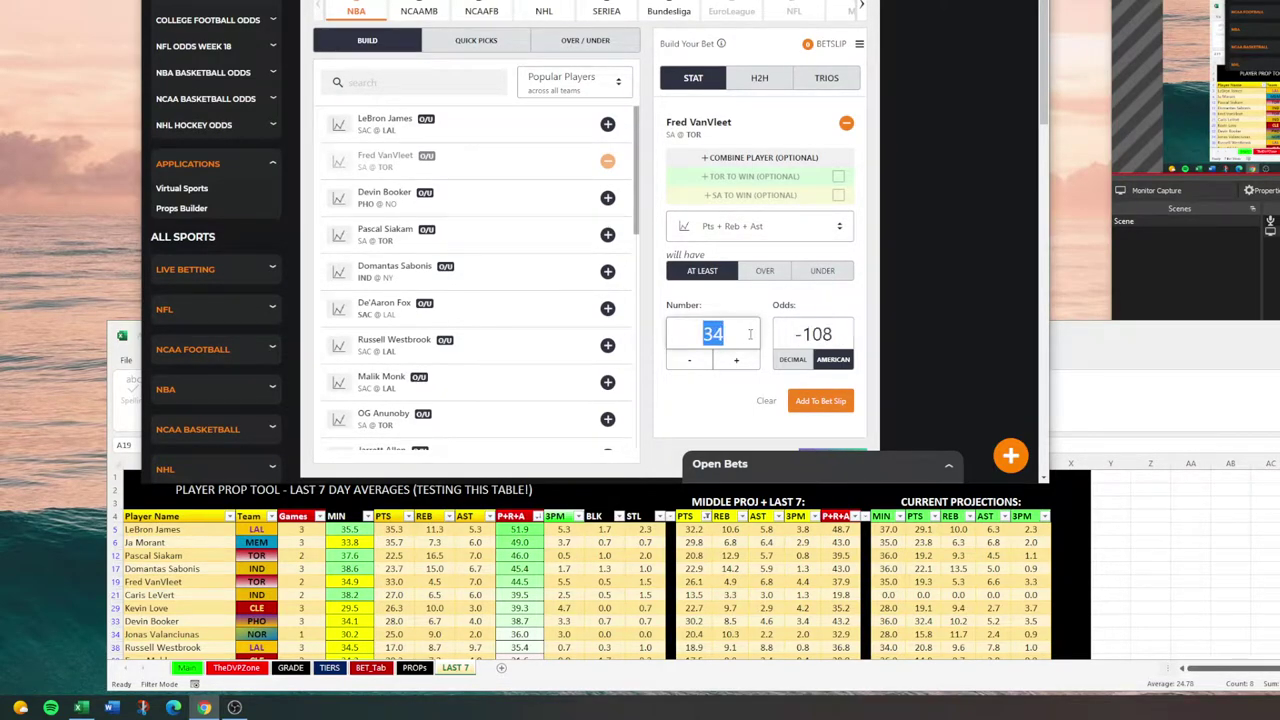
{"action": "left_click", "coordinate": [708, 378]}
{"action": "left_click", "coordinate": [736, 362]}
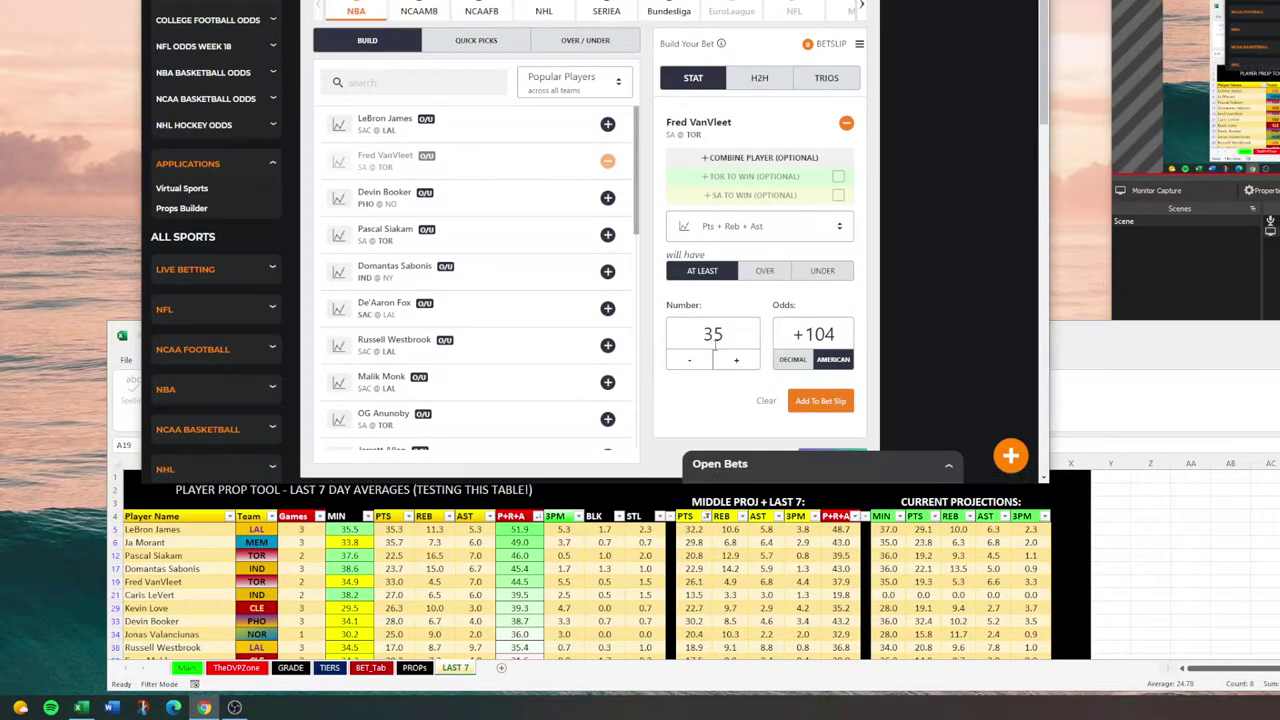
{"action": "left_click", "coordinate": [735, 361]}
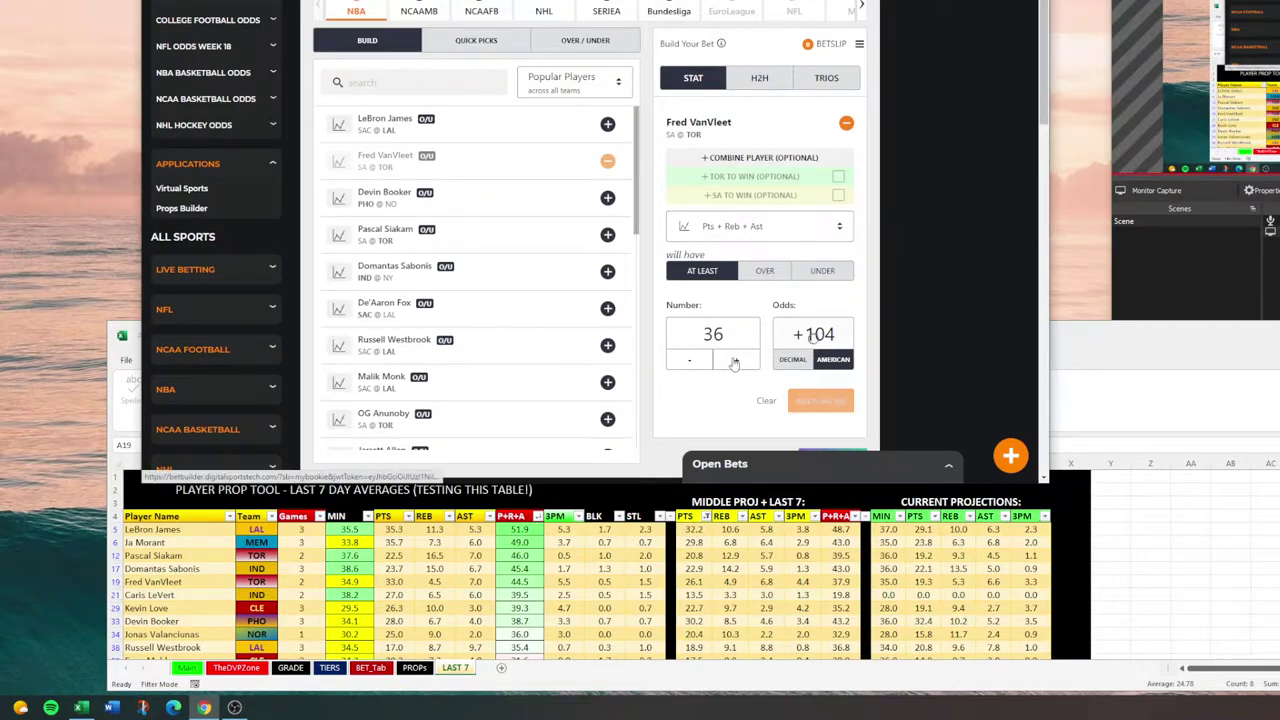
Step: Raise VanVleet's at-least Pts + Reb + Ast number one point at a time to 46, checking how the American odds change
{"action": "left_click", "coordinate": [736, 364]}
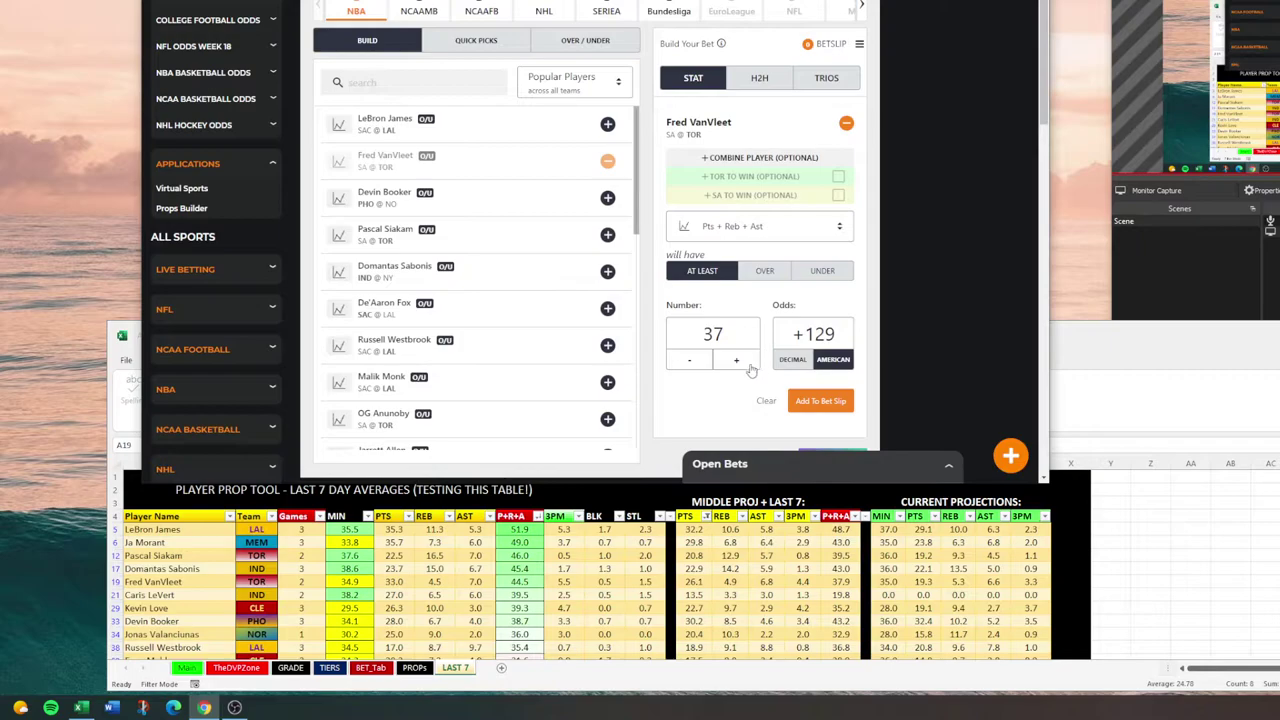
{"action": "left_click", "coordinate": [736, 364]}
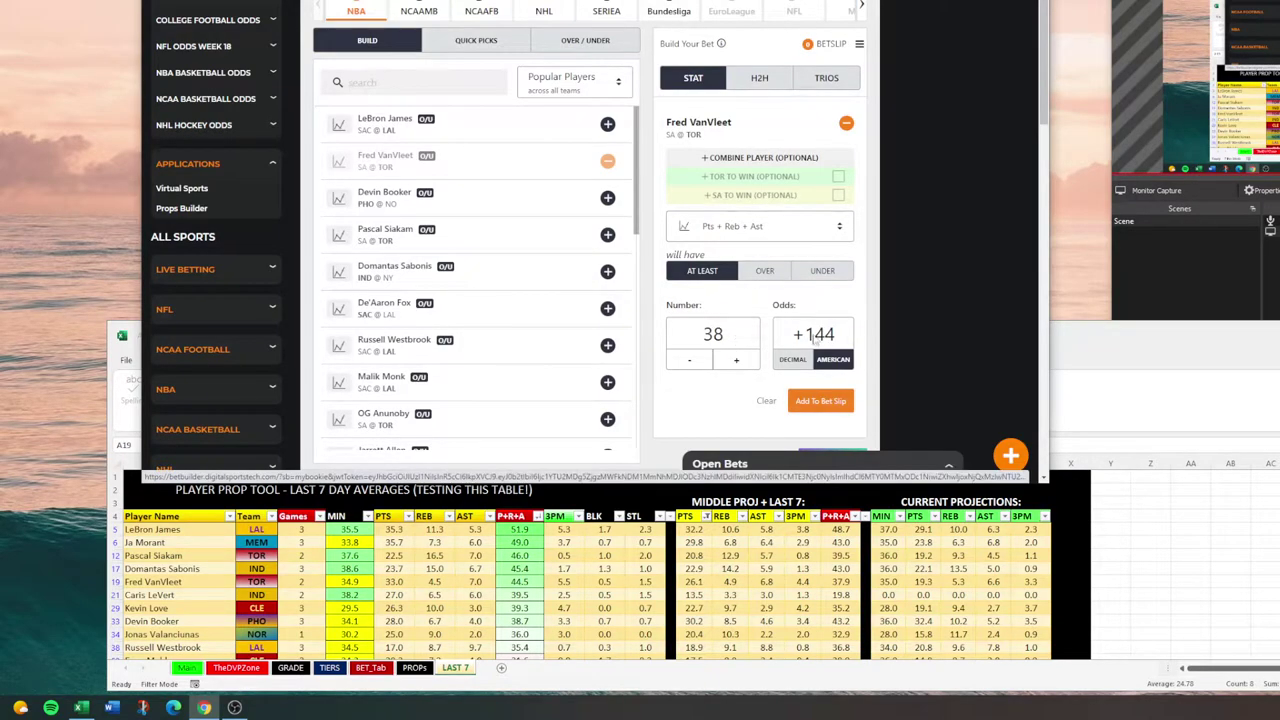
{"action": "left_click", "coordinate": [736, 364]}
{"action": "left_click", "coordinate": [736, 364]}
{"action": "left_click", "coordinate": [736, 364]}
{"action": "left_click", "coordinate": [736, 364]}
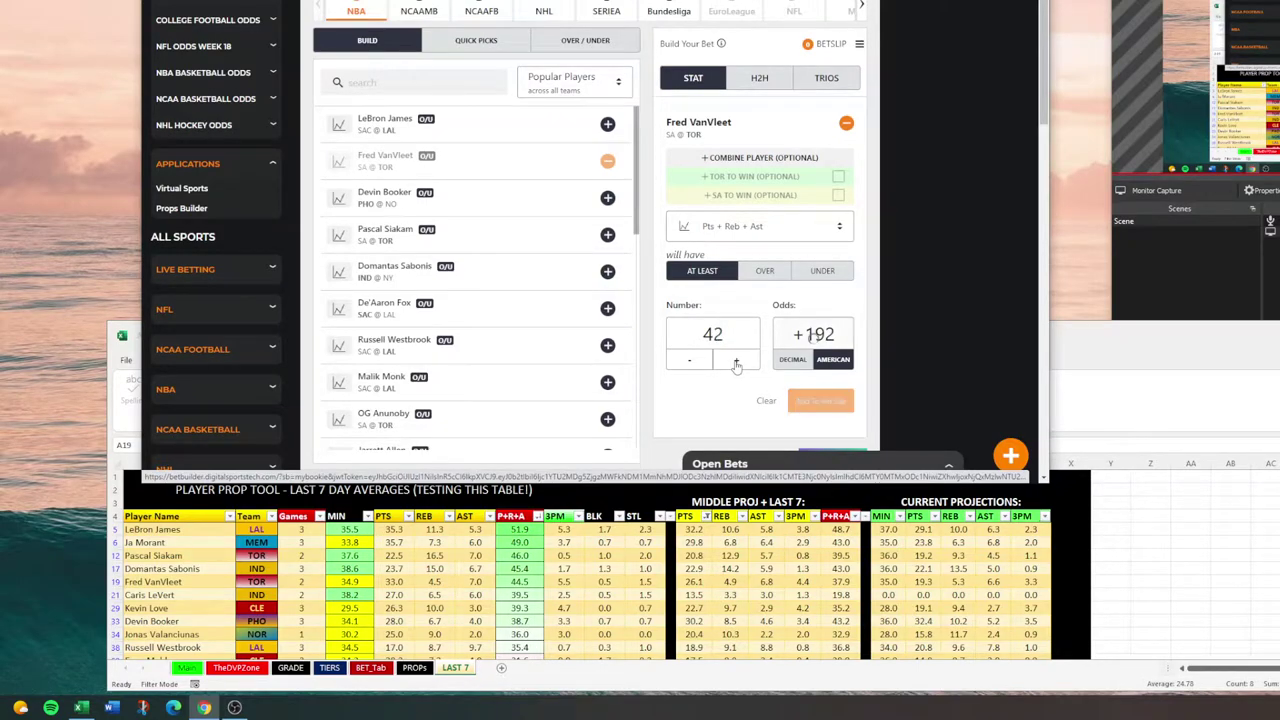
{"action": "left_click", "coordinate": [736, 364]}
{"action": "left_click", "coordinate": [736, 364]}
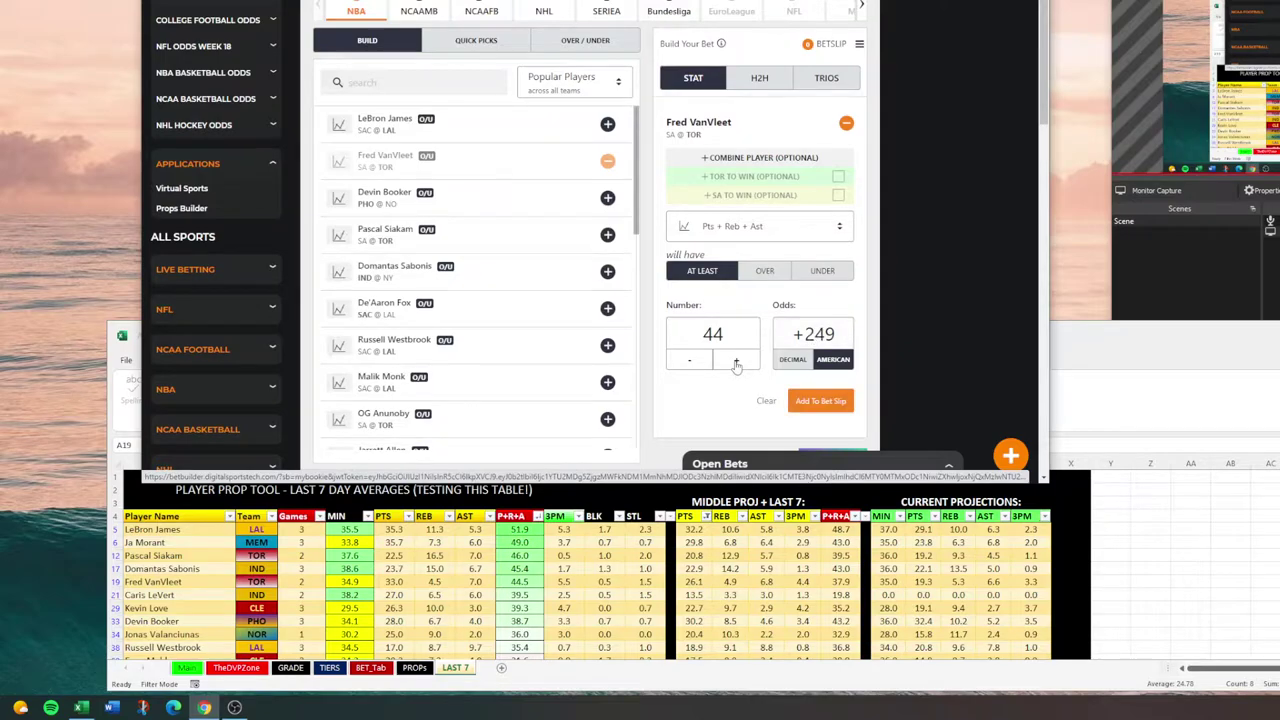
{"action": "left_click", "coordinate": [736, 364]}
{"action": "left_click", "coordinate": [736, 364]}
Step: Set the Pts + Reb + Ast number to 34, switch briefly to 33 and back, and examine the odds at 34
{"action": "left_click_drag", "start_coordinate": [738, 334], "coordinate": [704, 334]}
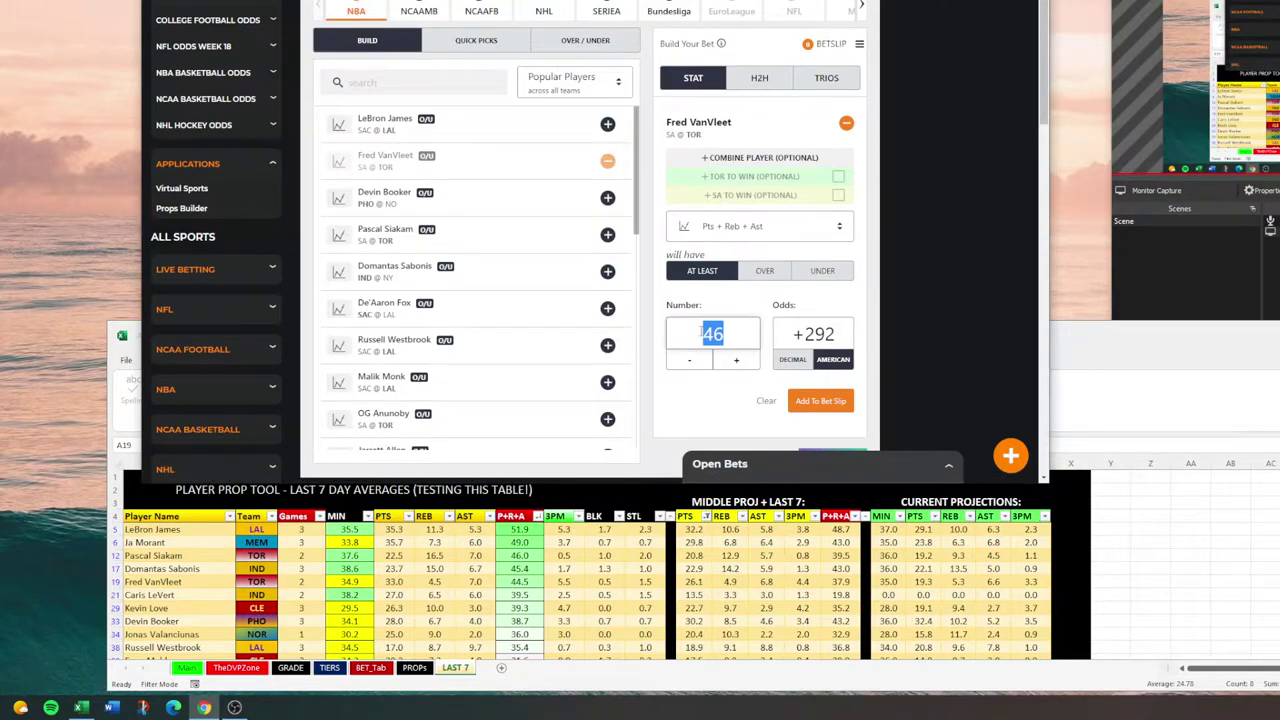
{"action": "type", "text": "34"}
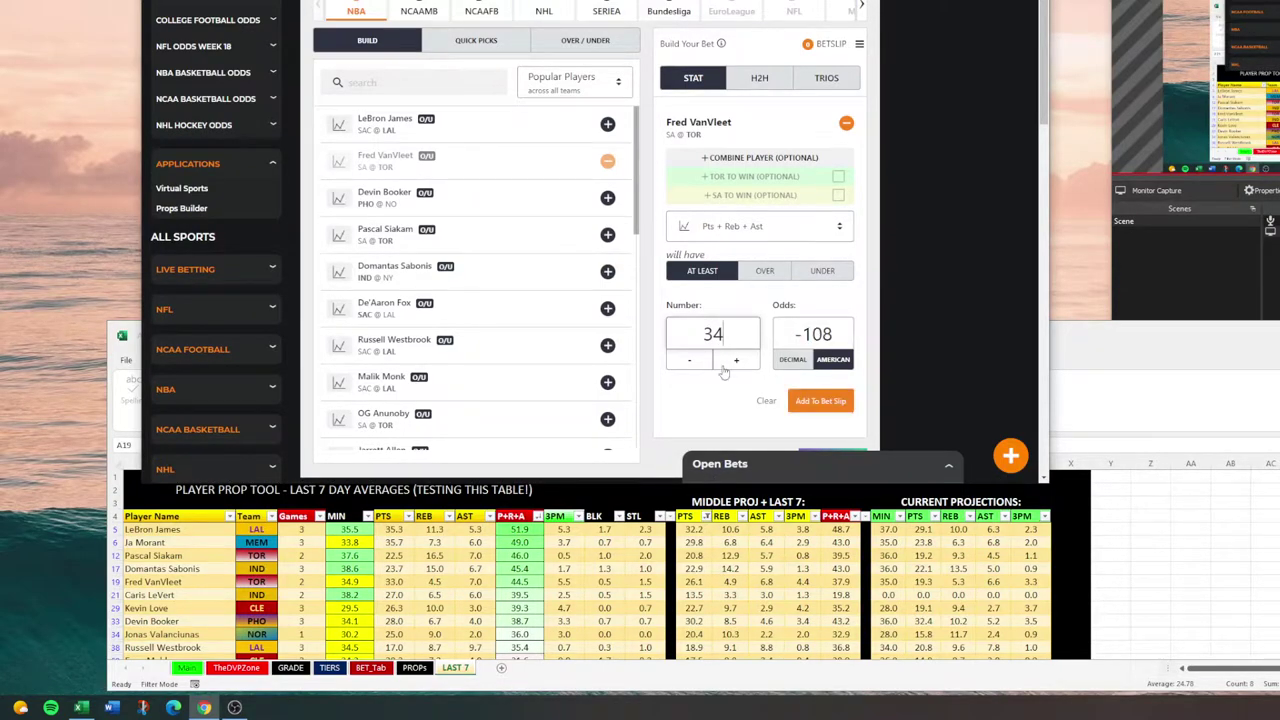
{"action": "left_click", "coordinate": [772, 381]}
{"action": "left_click", "coordinate": [689, 360]}
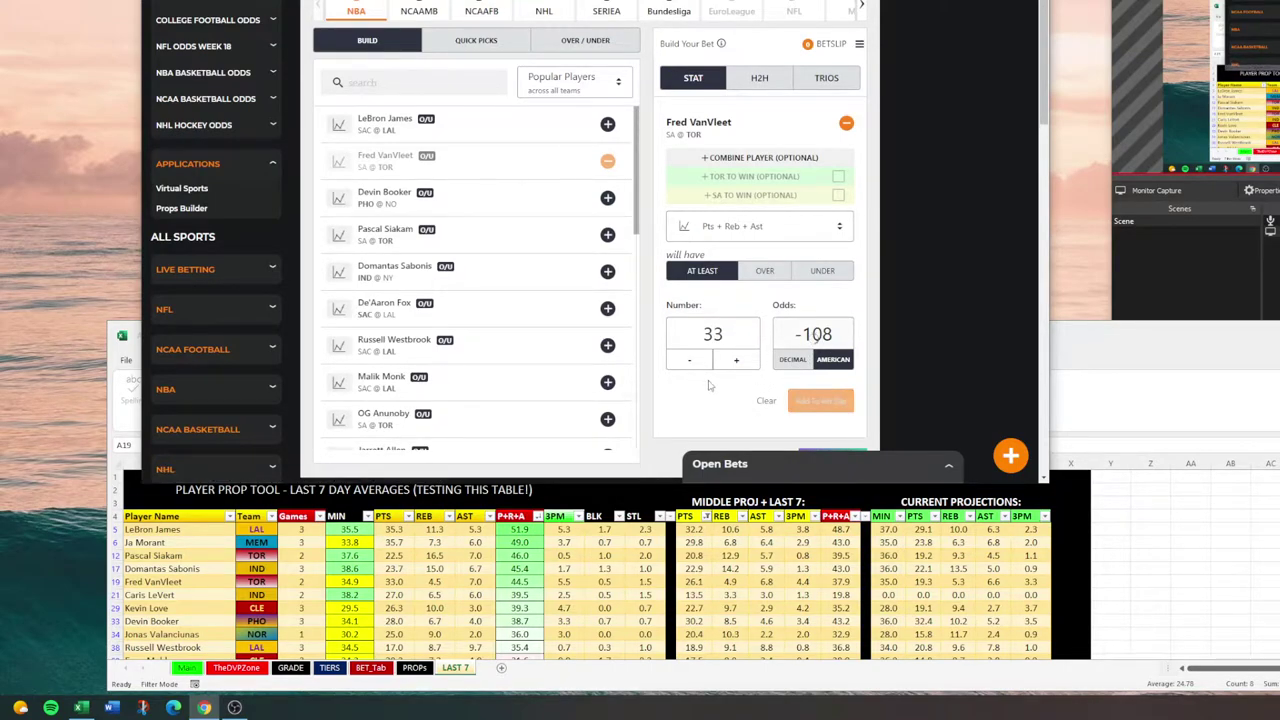
{"action": "left_click", "coordinate": [737, 360]}
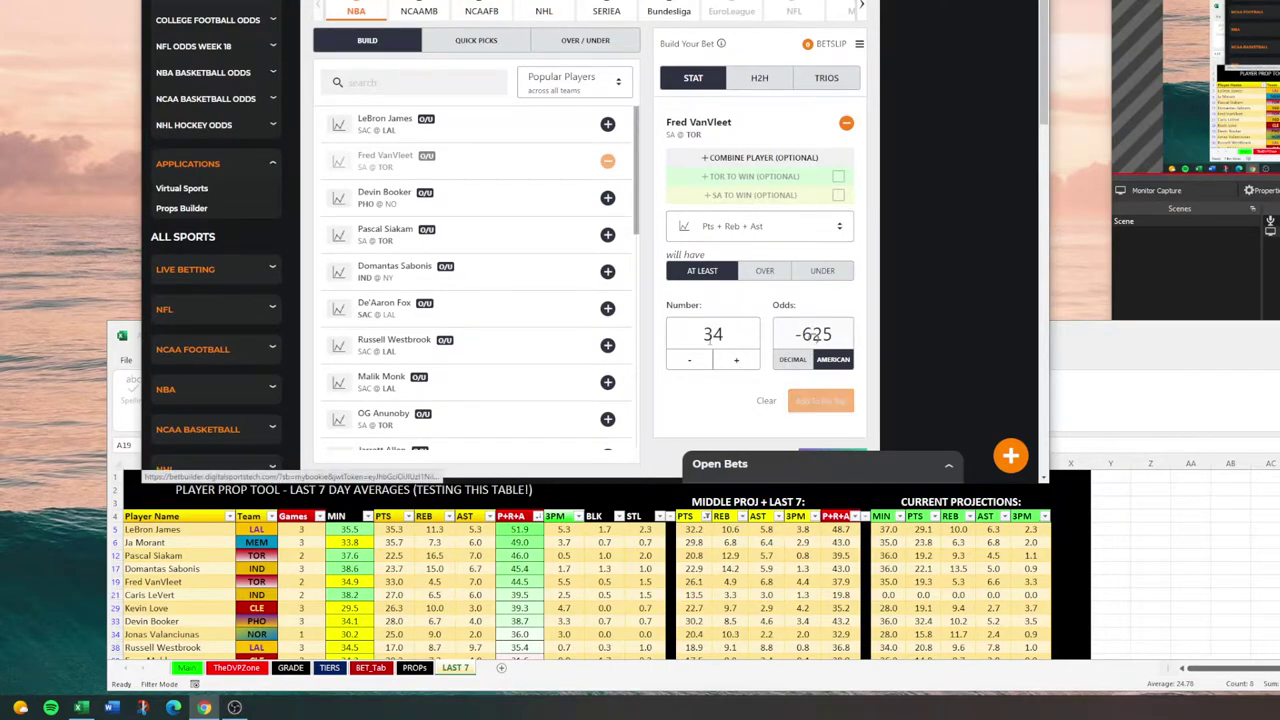
{"action": "left_click_drag", "start_coordinate": [842, 334], "coordinate": [706, 375]}
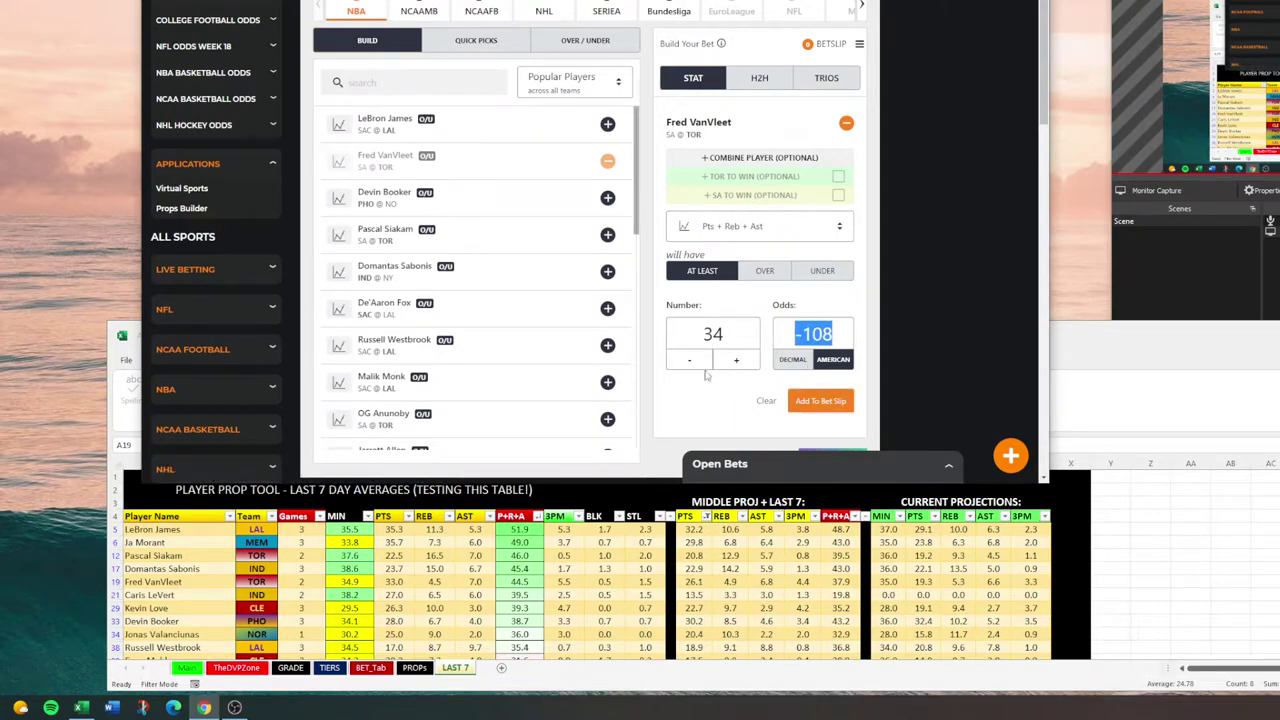
Step: Lower the Pts + Reb + Ast number to 33 and examine the American odds offered for it
{"action": "left_click", "coordinate": [689, 361]}
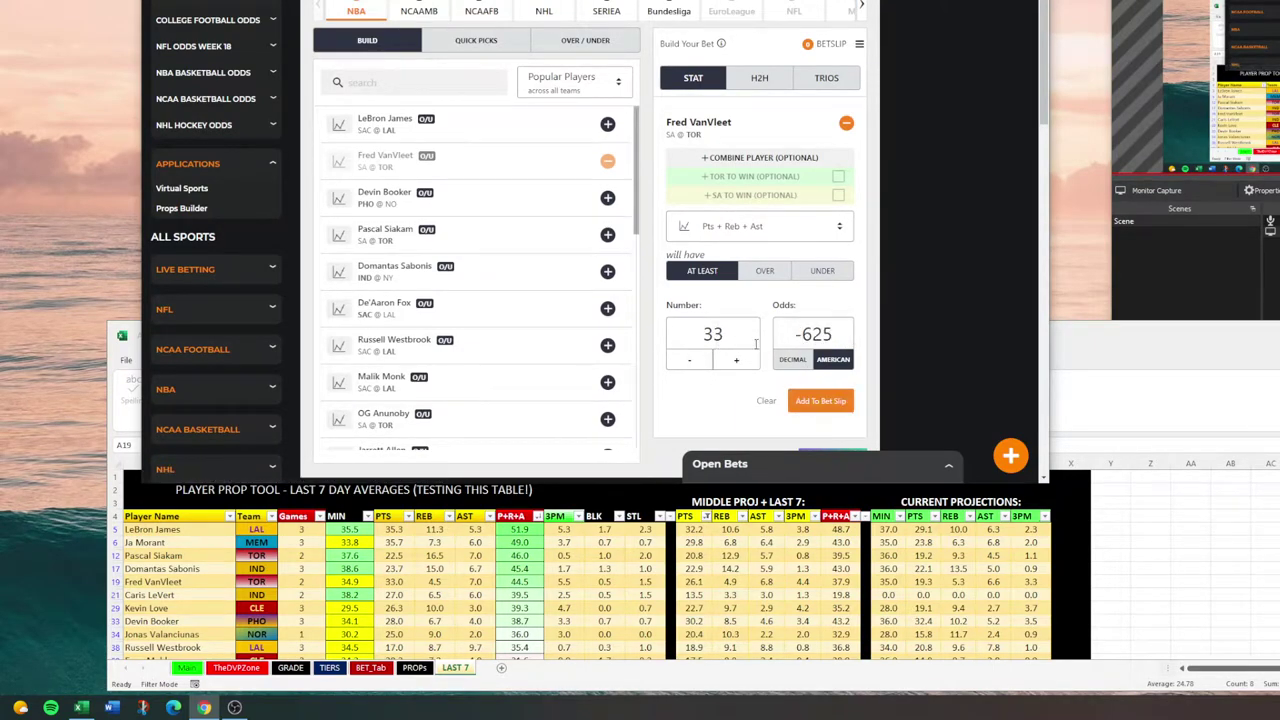
{"action": "left_click_drag", "start_coordinate": [847, 341], "coordinate": [776, 373]}
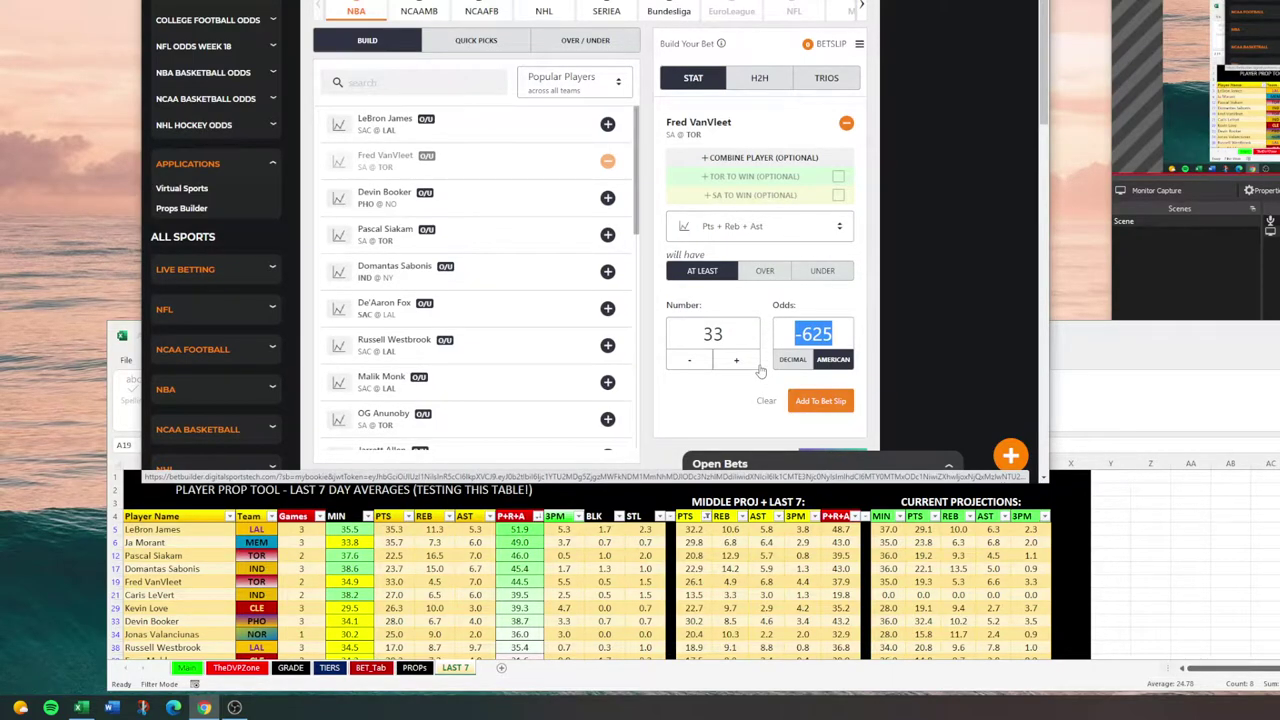
{"action": "left_click", "coordinate": [800, 345]}
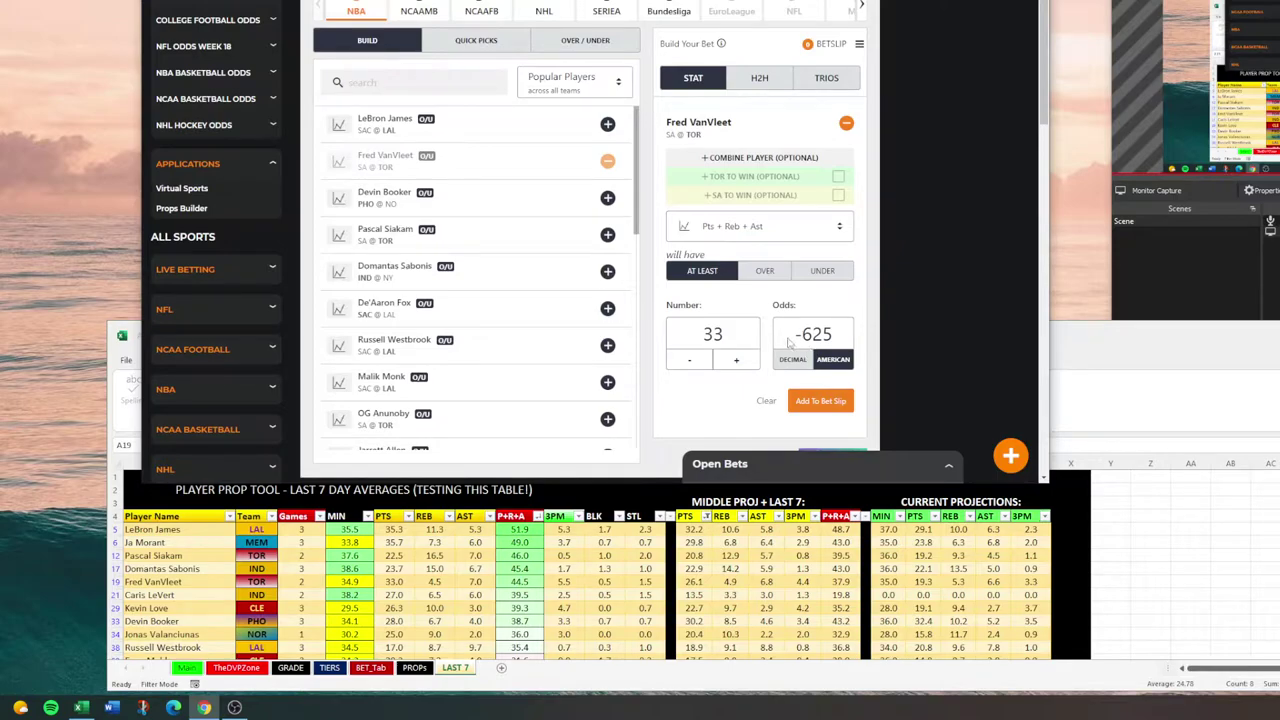
{"action": "left_click_drag", "start_coordinate": [790, 340], "coordinate": [857, 339]}
{"action": "left_click", "coordinate": [770, 350]}
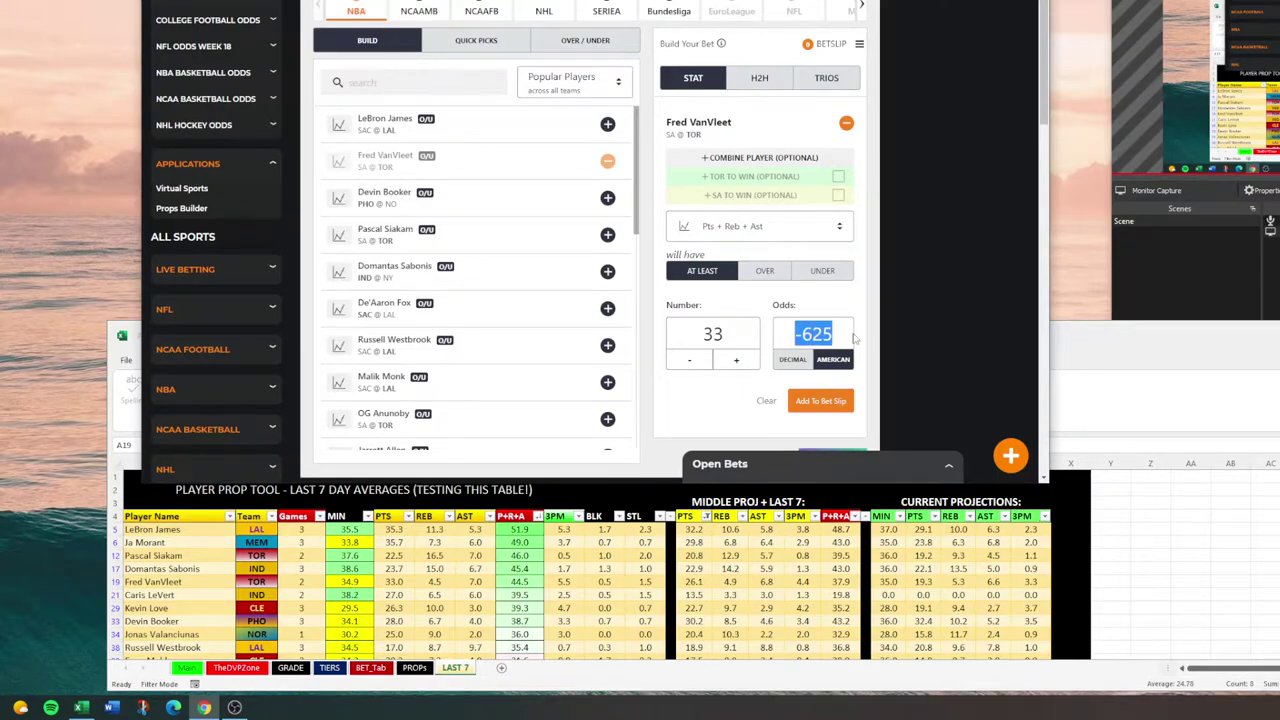
{"action": "left_click", "coordinate": [767, 352]}
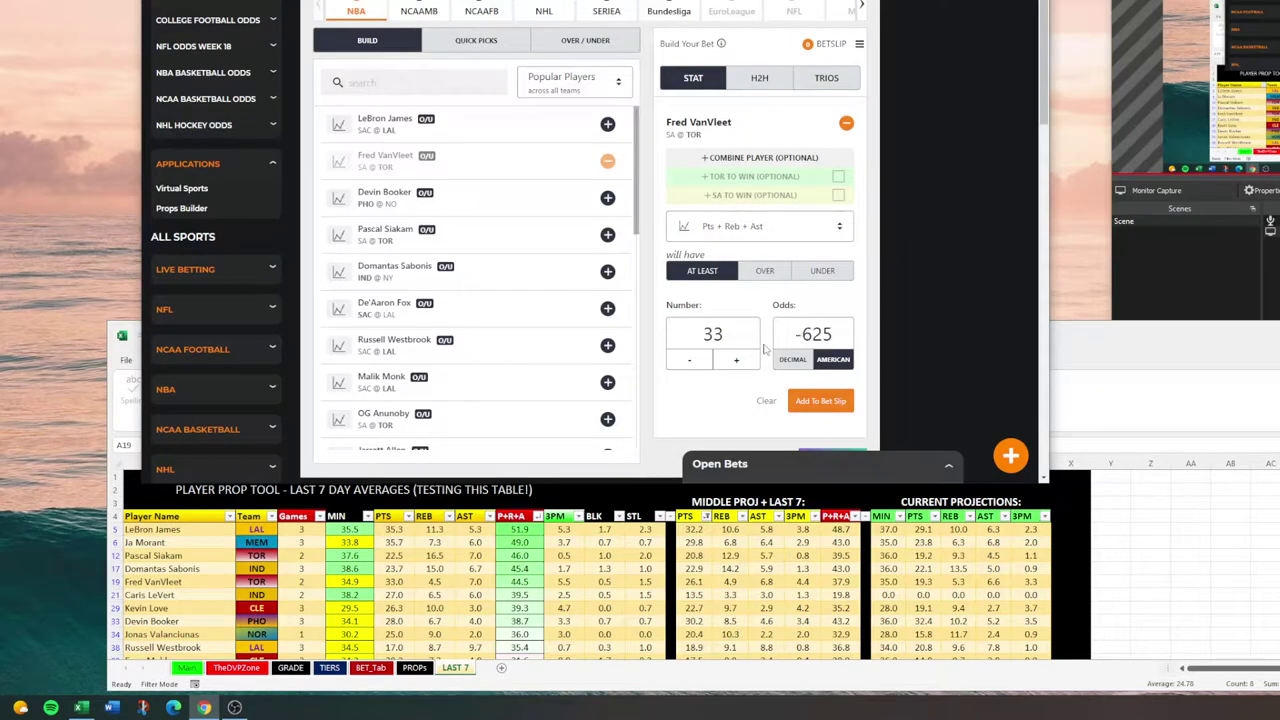
Step: Recheck the odds at 34, and lower the Pts + Reb + Ast number to 30 to examine its odds
{"action": "left_click", "coordinate": [736, 363]}
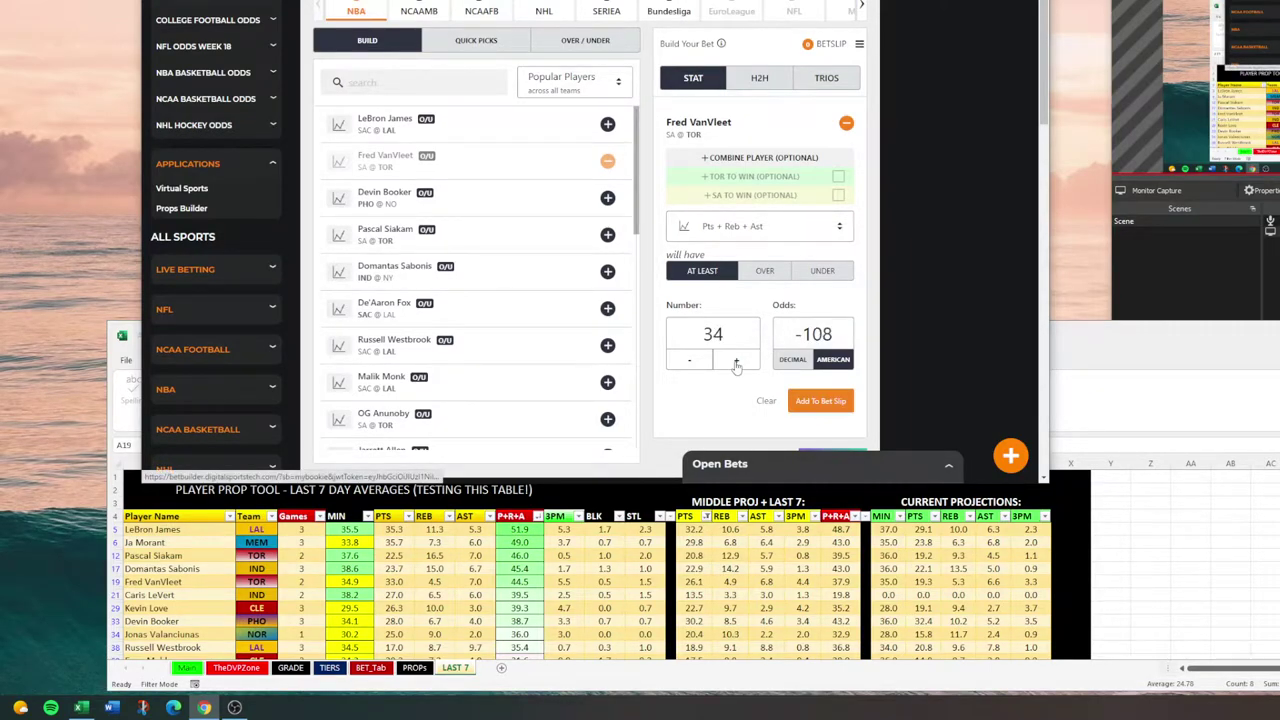
{"action": "left_click", "coordinate": [690, 362]}
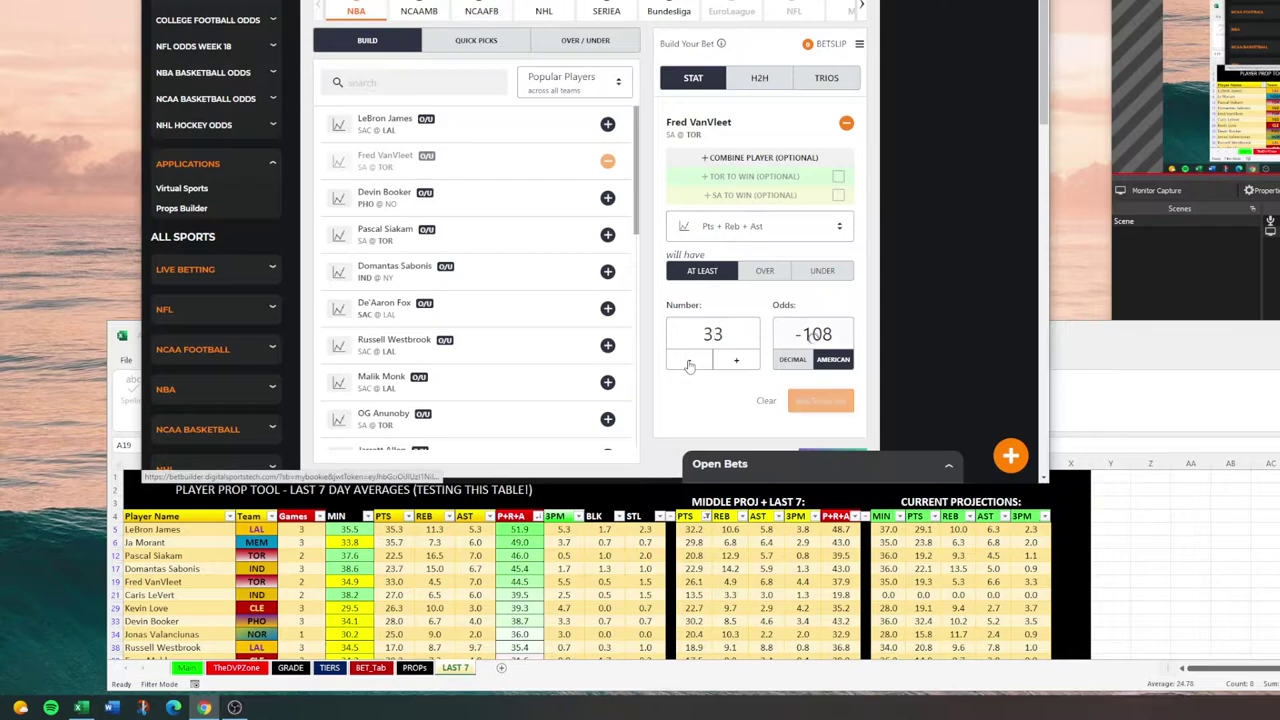
{"action": "left_click", "coordinate": [689, 362]}
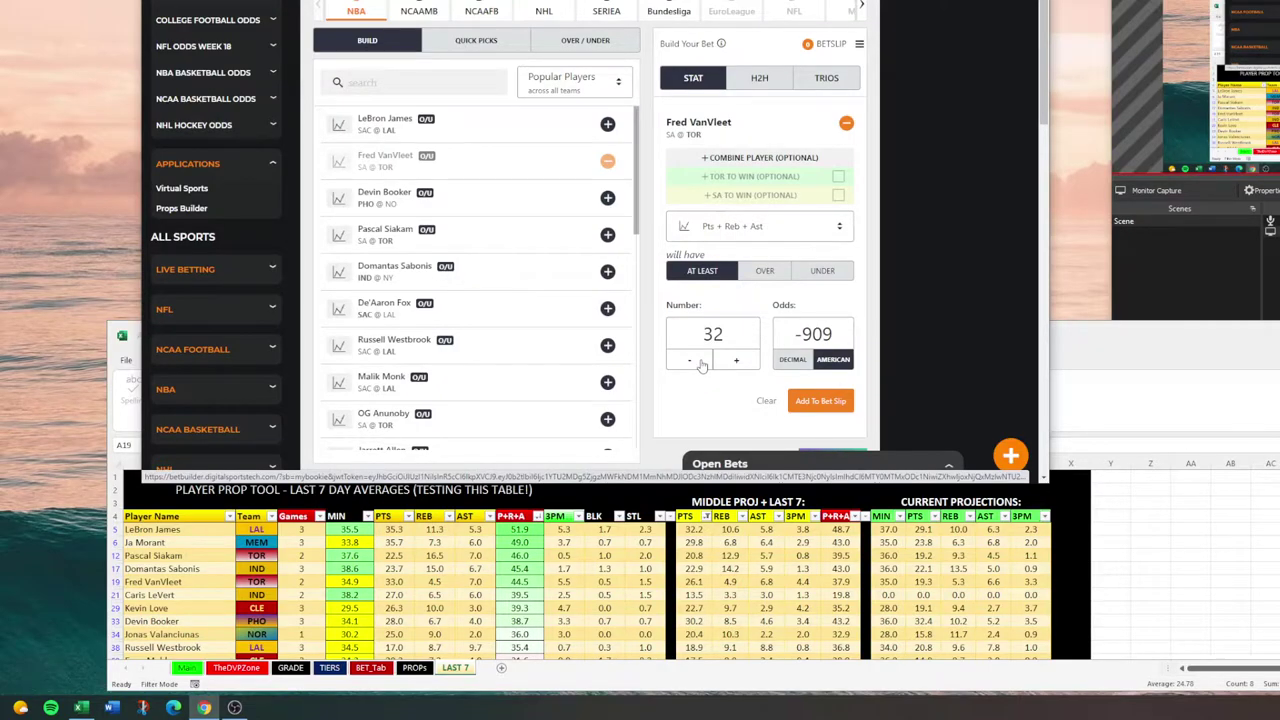
{"action": "left_click", "coordinate": [697, 362]}
{"action": "left_click", "coordinate": [697, 362]}
{"action": "left_click_drag", "start_coordinate": [786, 338], "coordinate": [846, 337]}
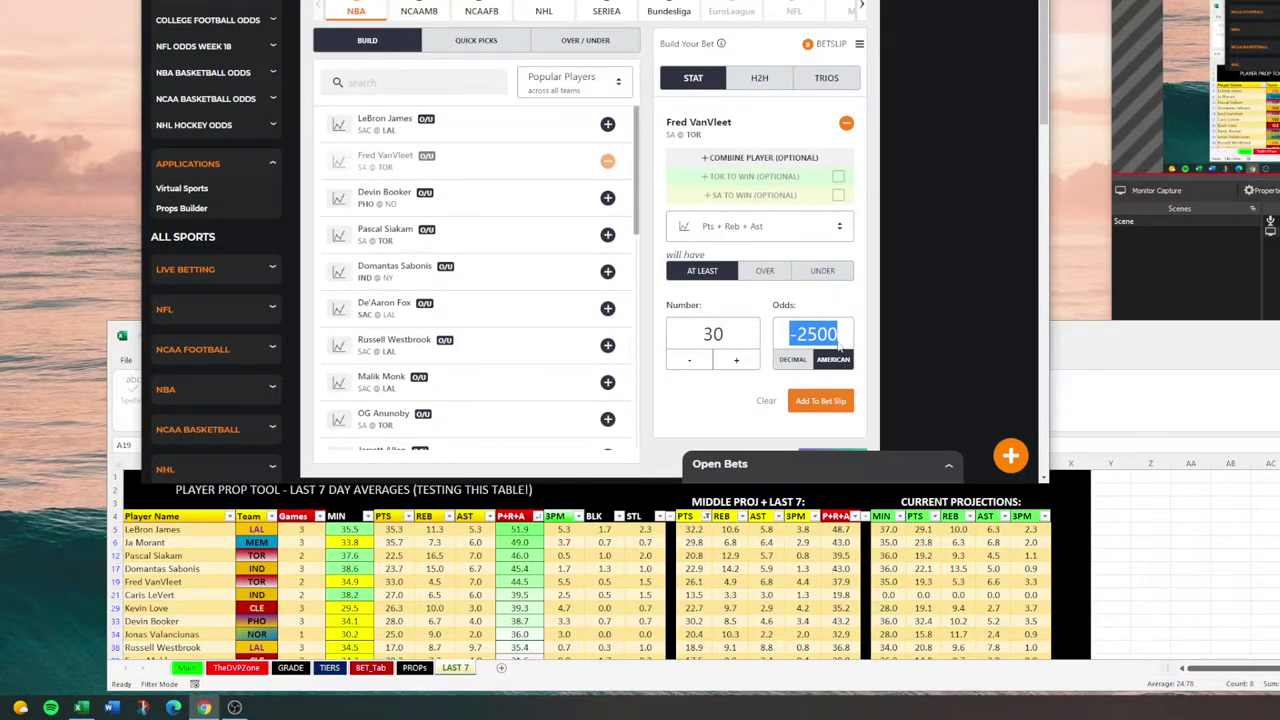
Step: Set VanVleet's at-least Pts + Reb + Ast number back to 34 and check its odds
{"action": "double_click", "coordinate": [735, 336]}
{"action": "type", "text": "34"}
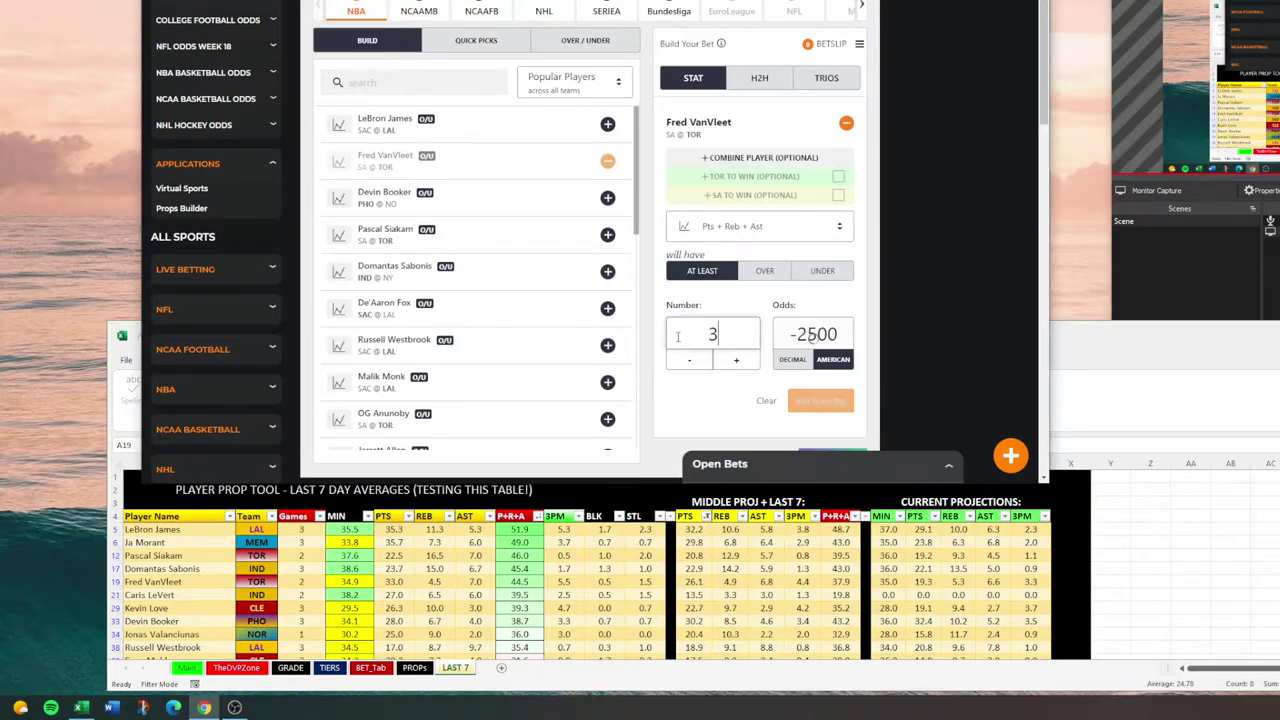
{"action": "double_click", "coordinate": [810, 338]}
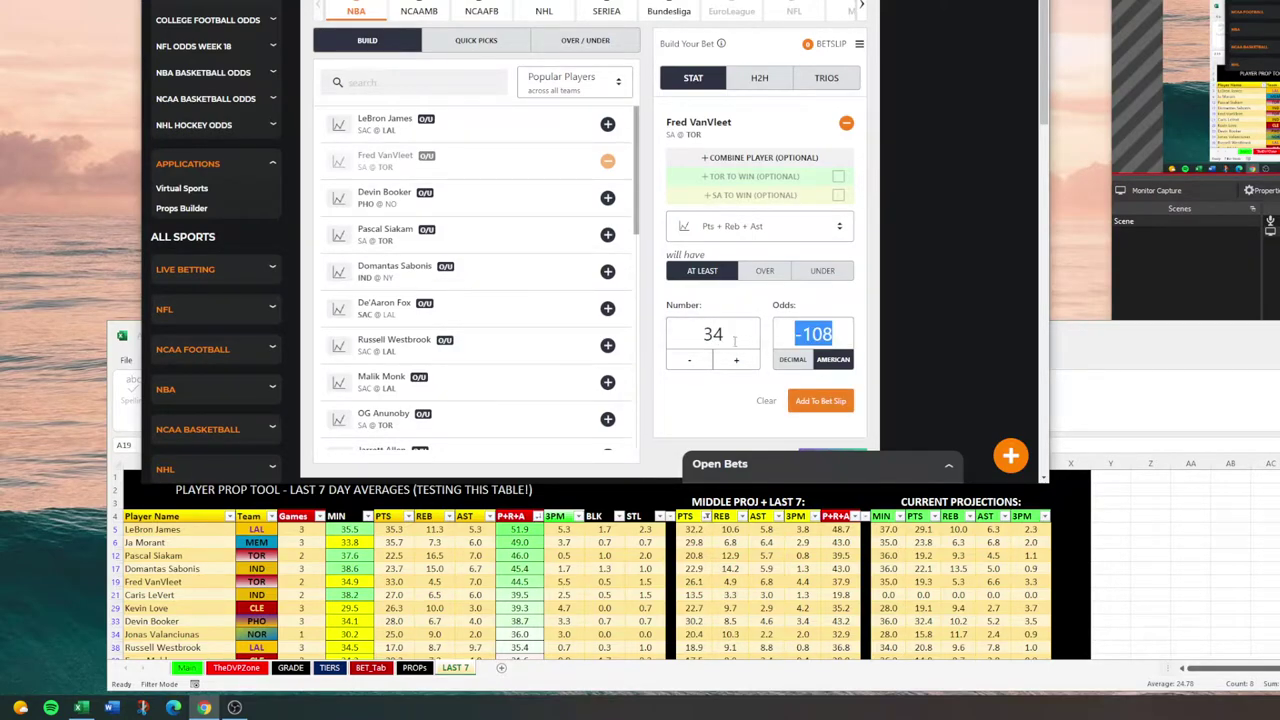
Step: Set the Pts + Reb + Ast number to 45 and check the American odds at that number
{"action": "double_click", "coordinate": [687, 334]}
{"action": "type", "text": "45"}
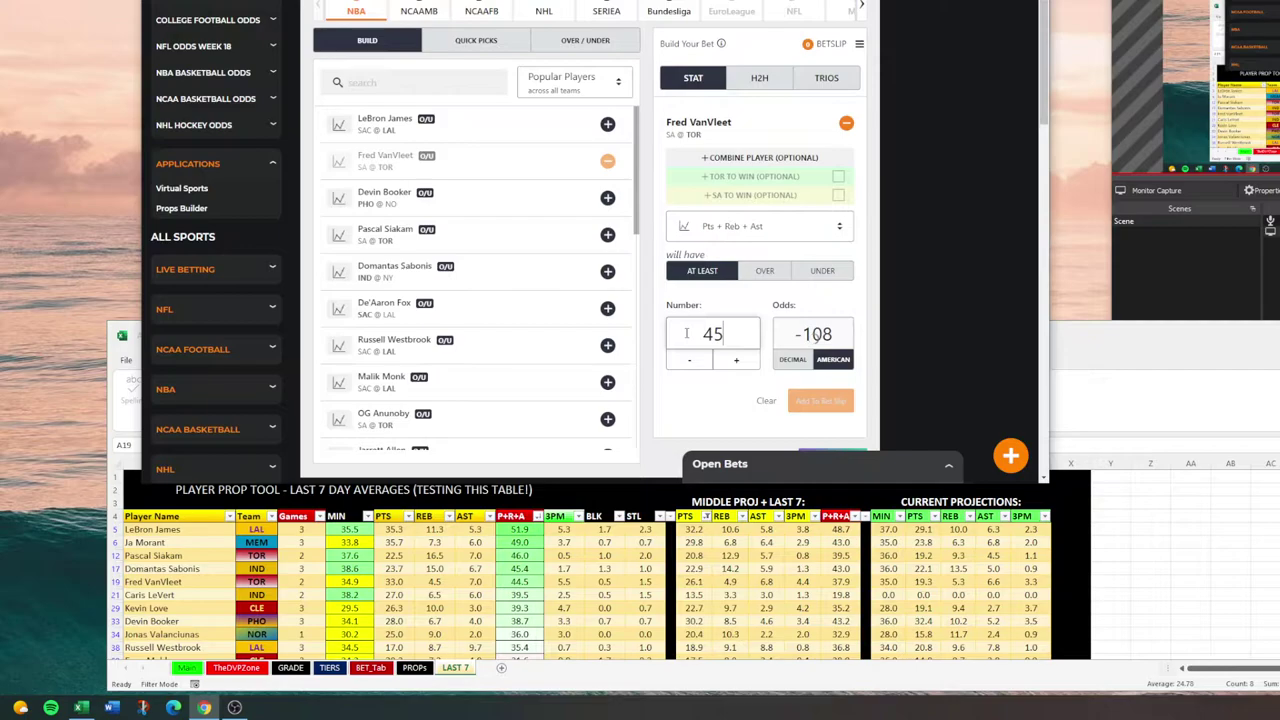
{"action": "left_click_drag", "start_coordinate": [792, 338], "coordinate": [853, 340]}
{"action": "left_click", "coordinate": [768, 341]}
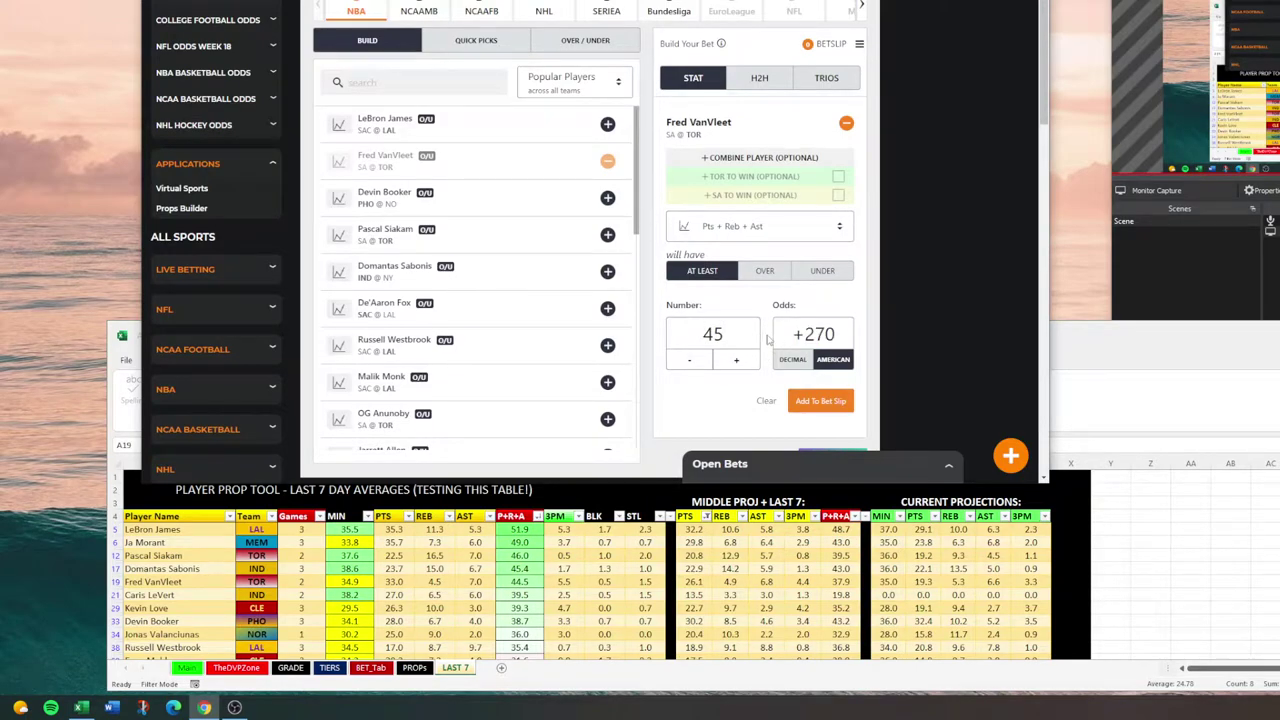
Step: Reset the Pts + Reb + Ast number to 34 and raise it one point at a time to 37, comparing the odds
{"action": "left_click_drag", "start_coordinate": [698, 341], "coordinate": [740, 341]}
{"action": "type", "text": "34"}
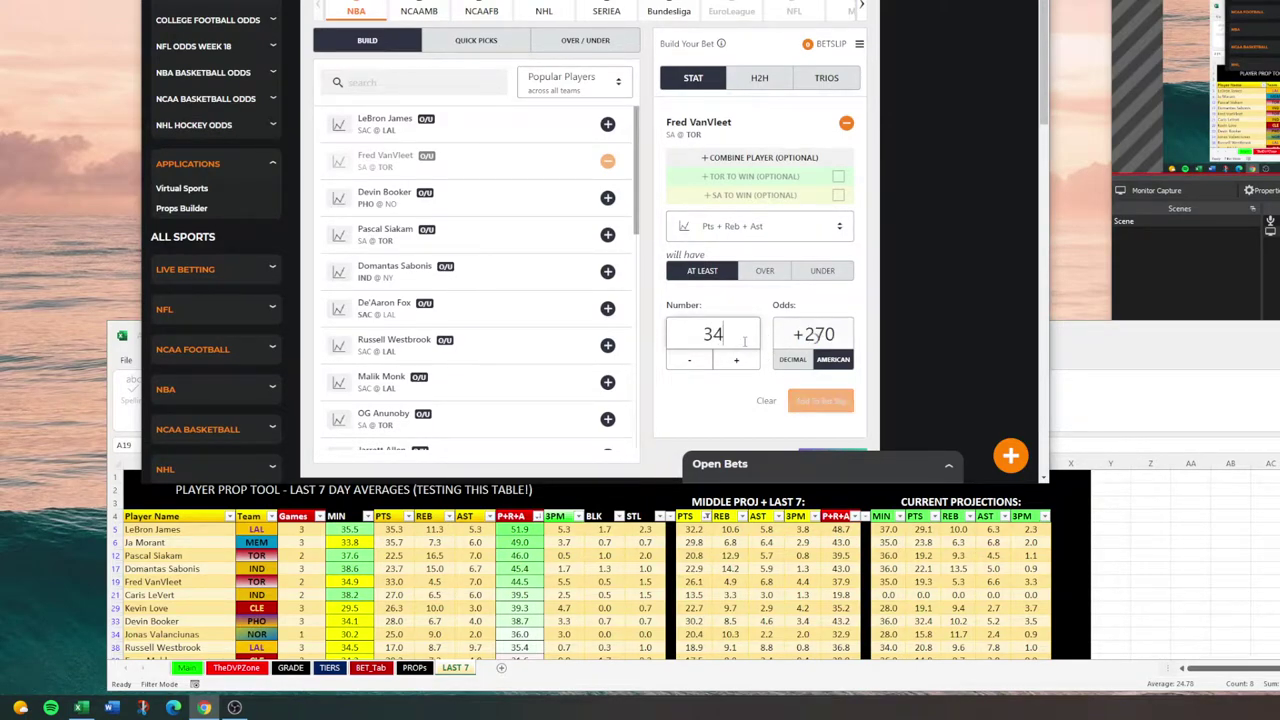
{"action": "left_click", "coordinate": [740, 362]}
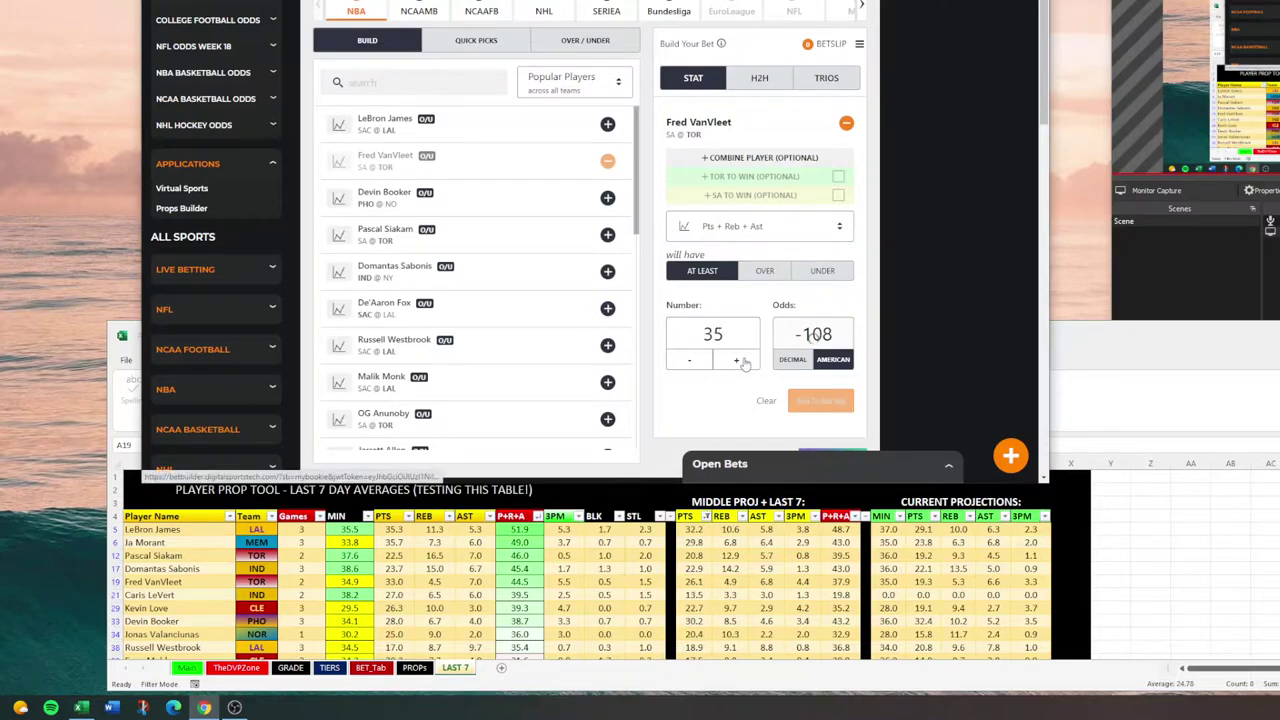
{"action": "left_click", "coordinate": [740, 362]}
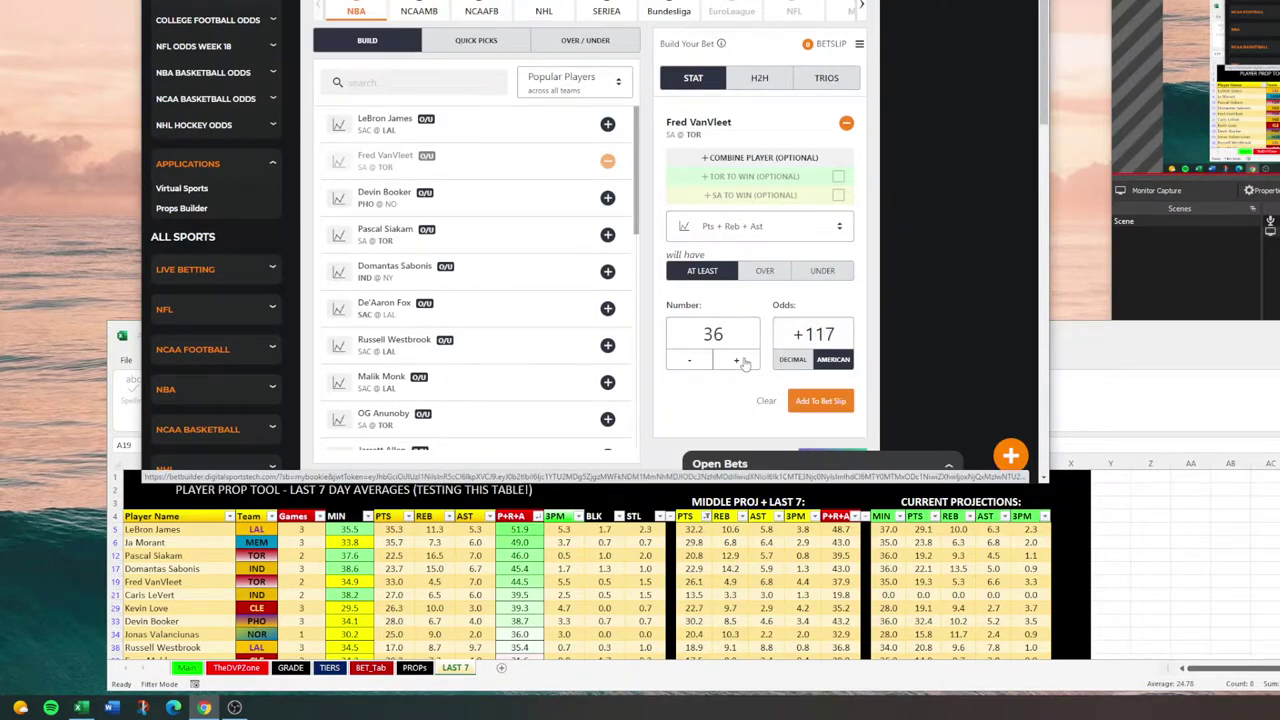
{"action": "left_click", "coordinate": [742, 362]}
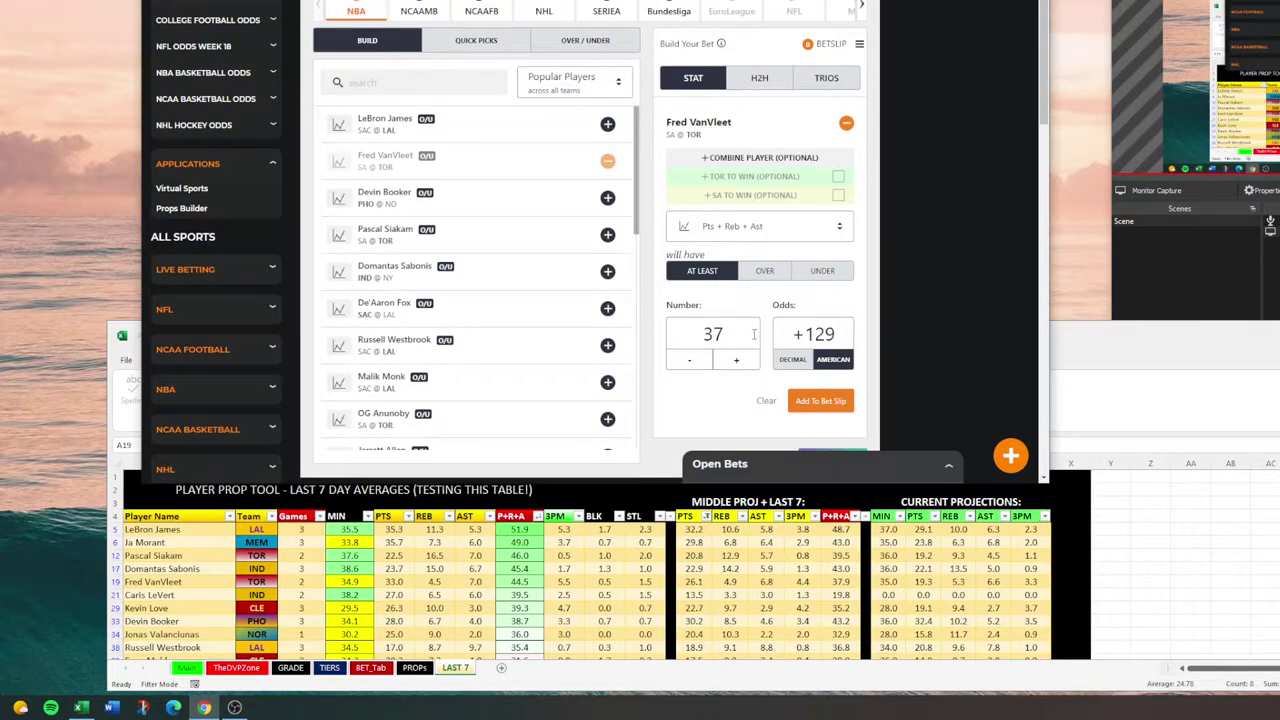
Step: Clear the bet and rebuild it with Fred VanVleet and the Points statistic
{"action": "left_click", "coordinate": [766, 401]}
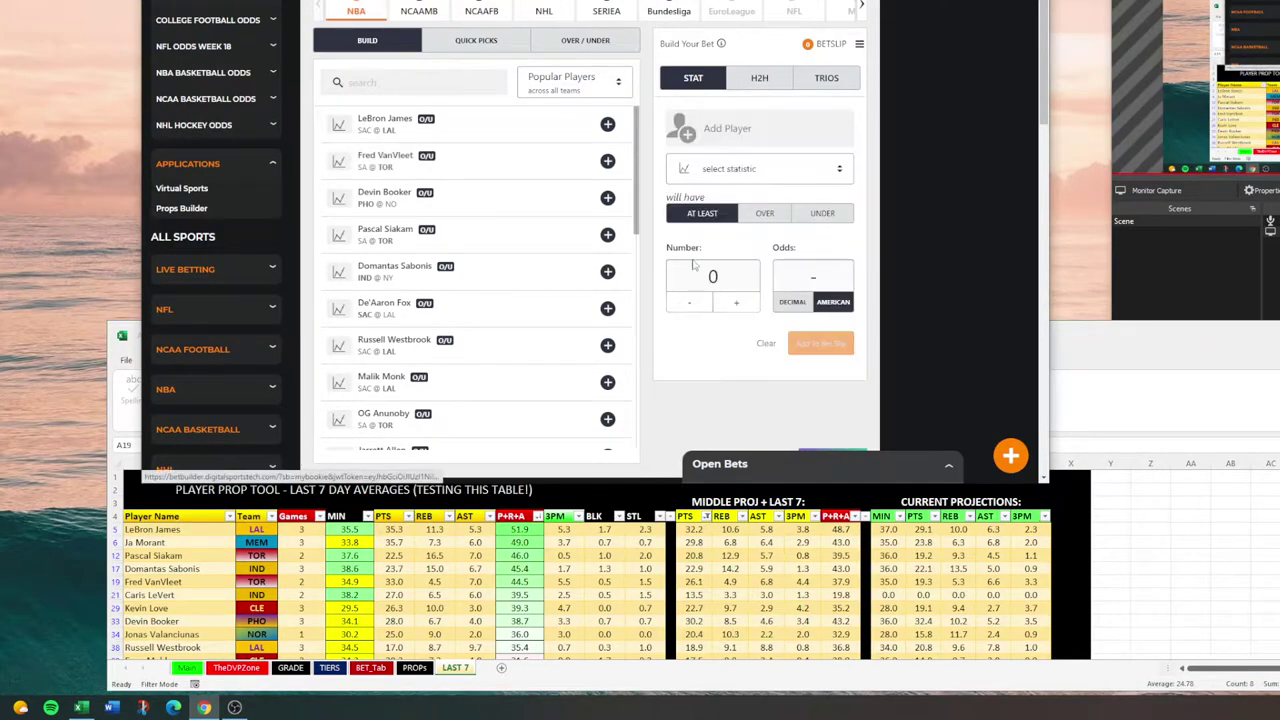
{"action": "left_click", "coordinate": [607, 161]}
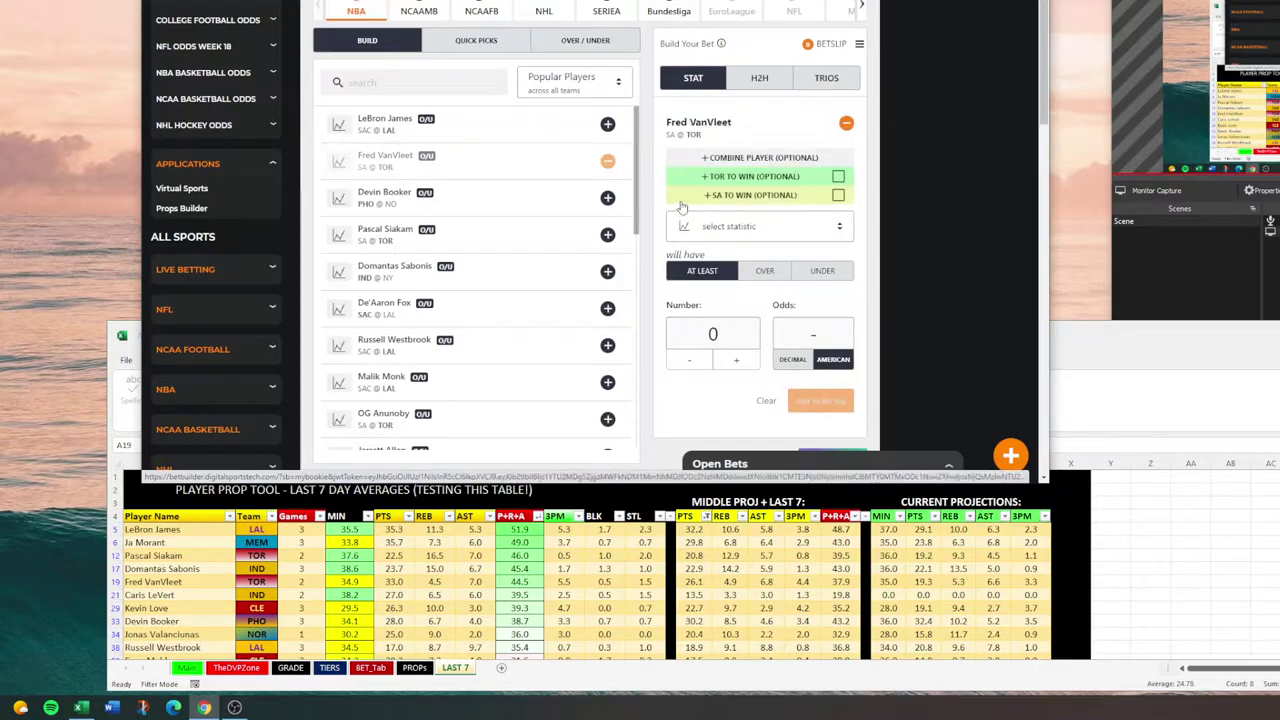
{"action": "left_click", "coordinate": [740, 227]}
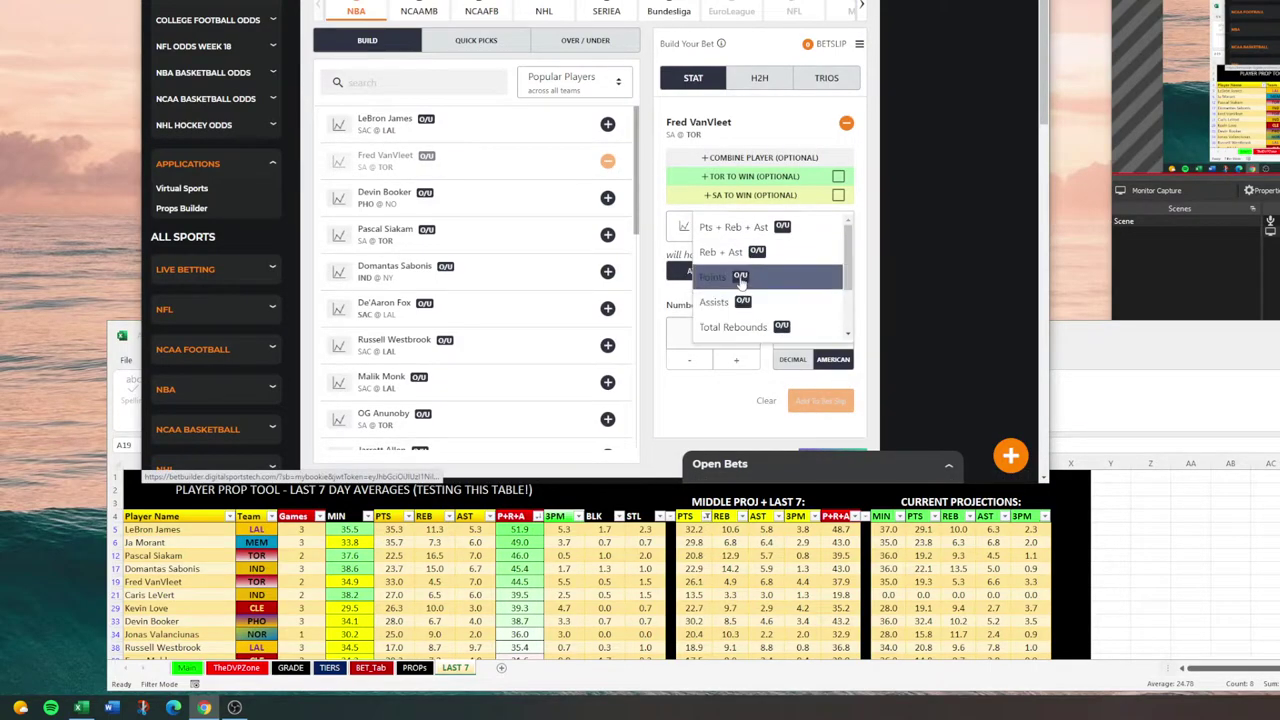
{"action": "left_click", "coordinate": [742, 282]}
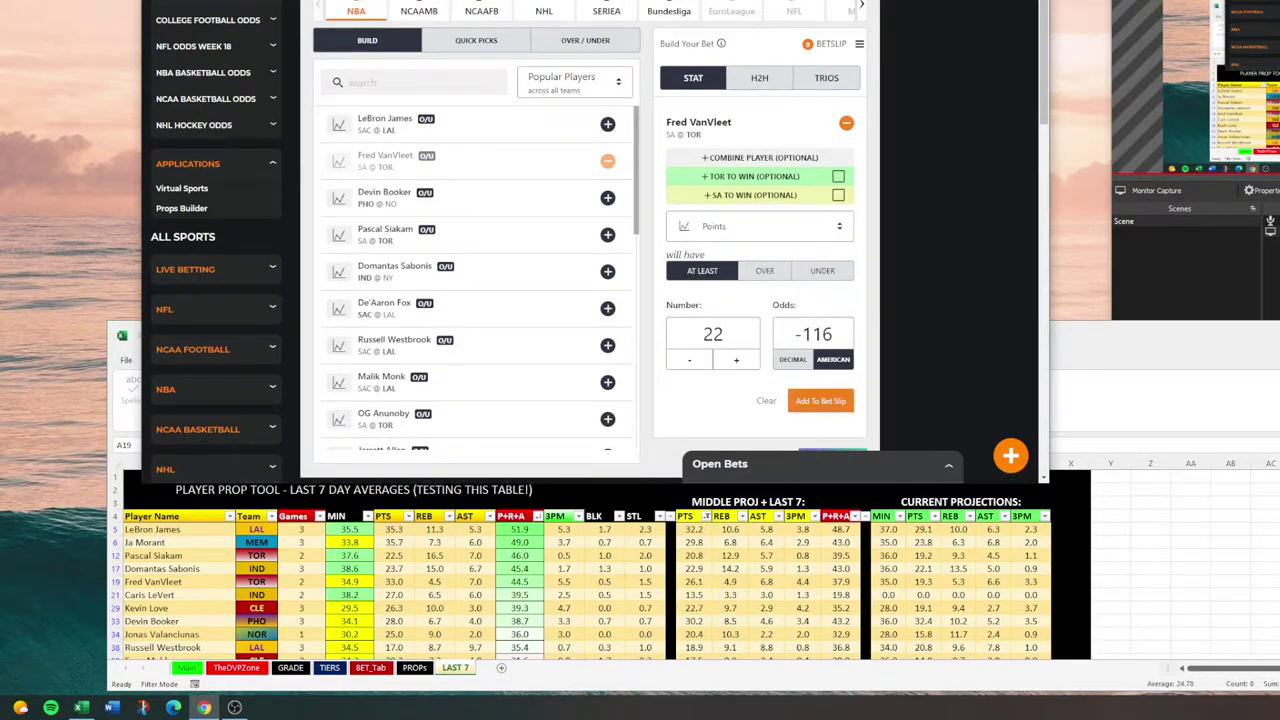
Step: Check VanVleet's 10-game log and examine the number and American odds offered for his at-least Points bet
{"action": "left_click", "coordinate": [698, 121]}
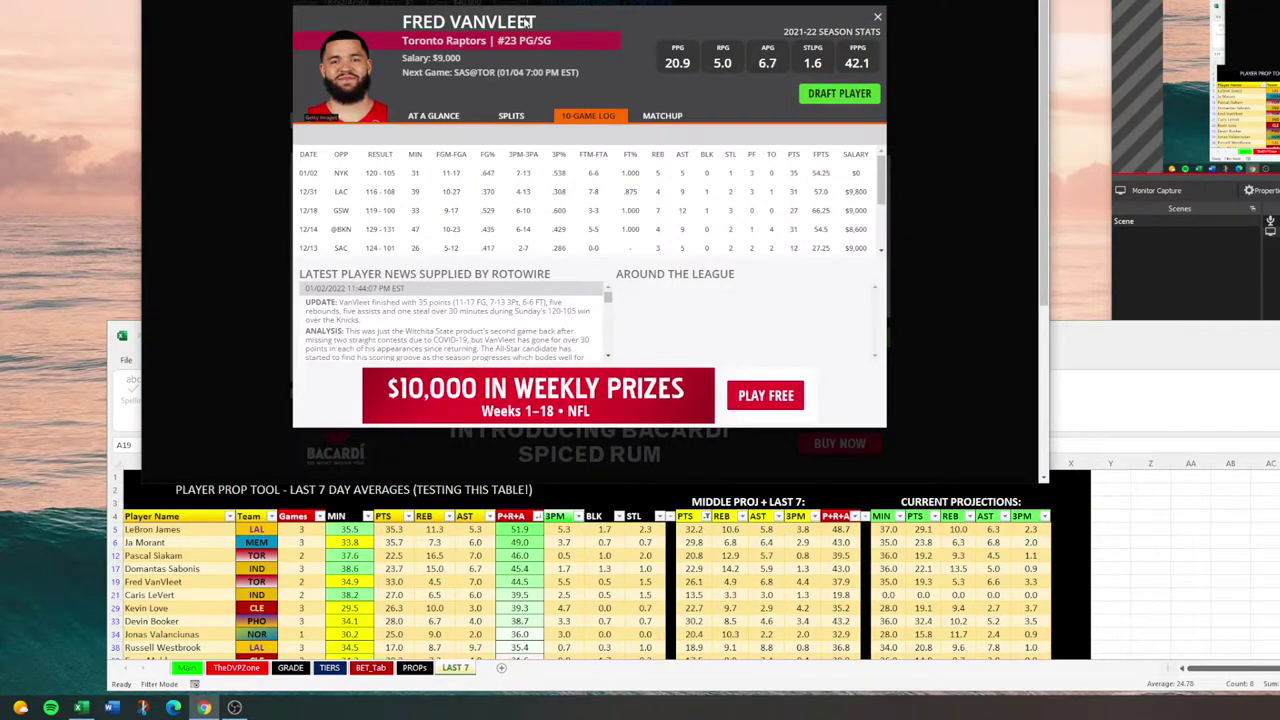
{"action": "key", "text": "Escape"}
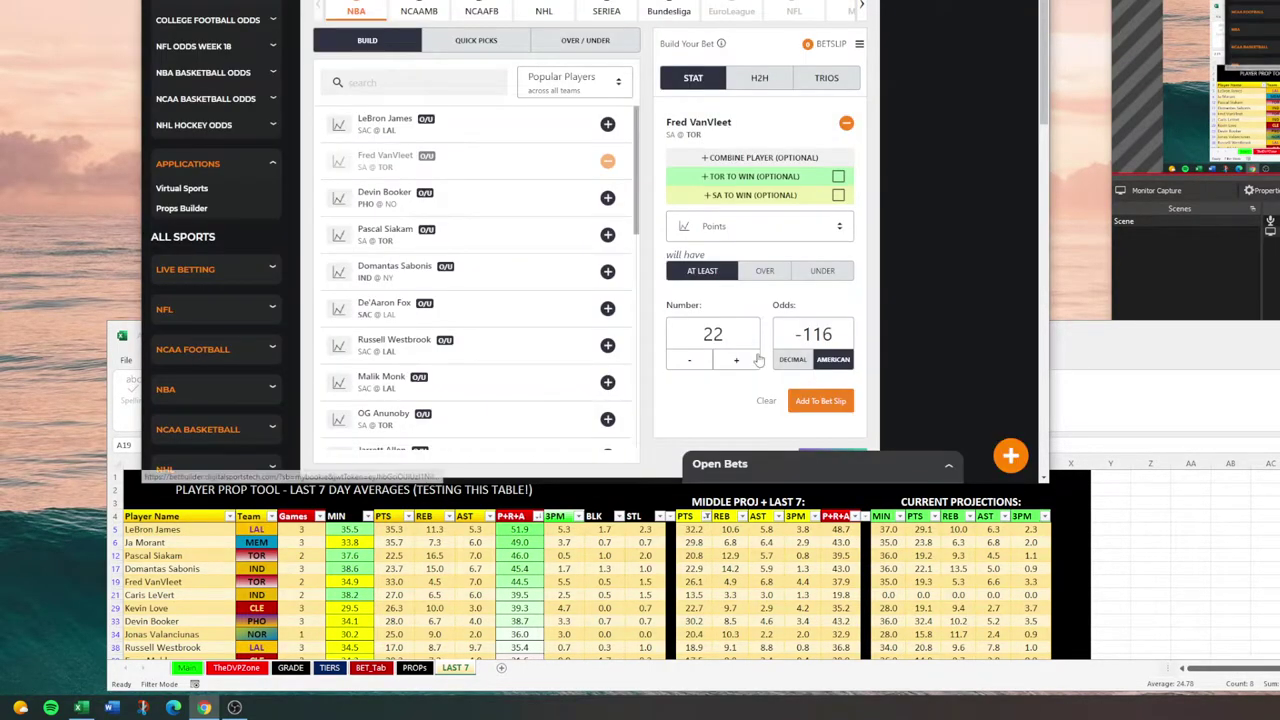
{"action": "double_click", "coordinate": [706, 343]}
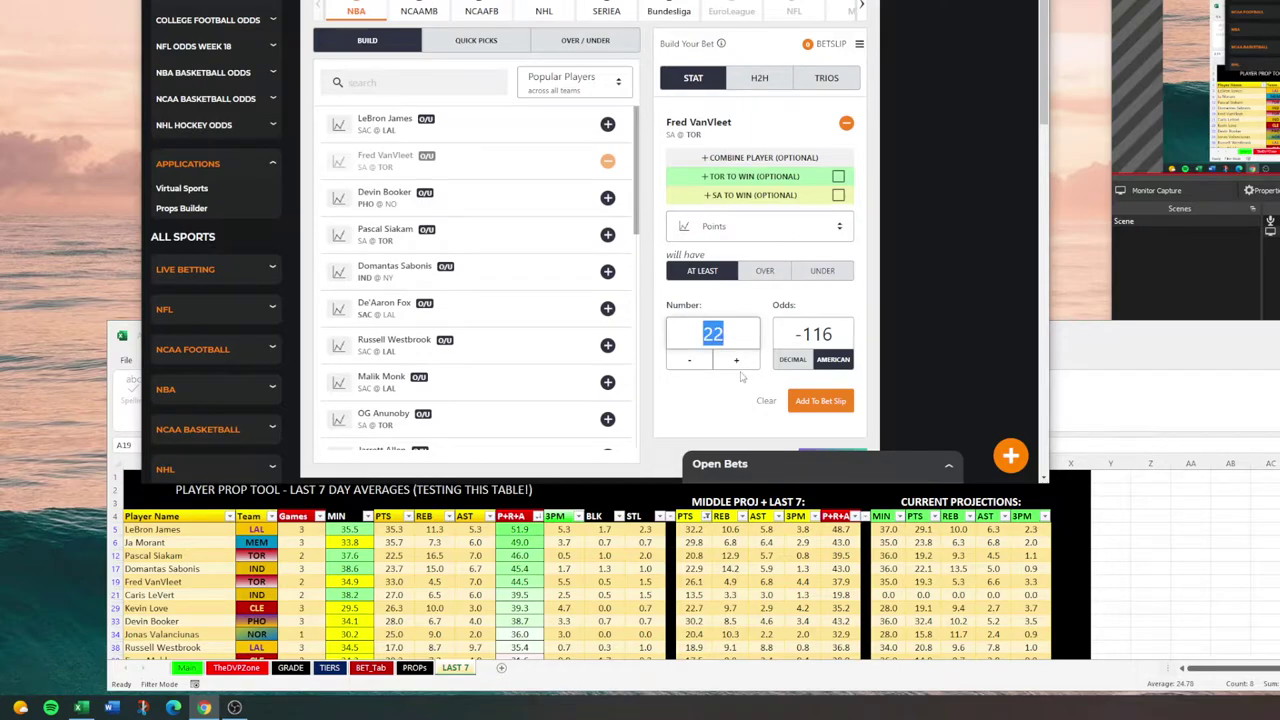
{"action": "left_click_drag", "start_coordinate": [790, 338], "coordinate": [838, 340]}
{"action": "left_click", "coordinate": [770, 345]}
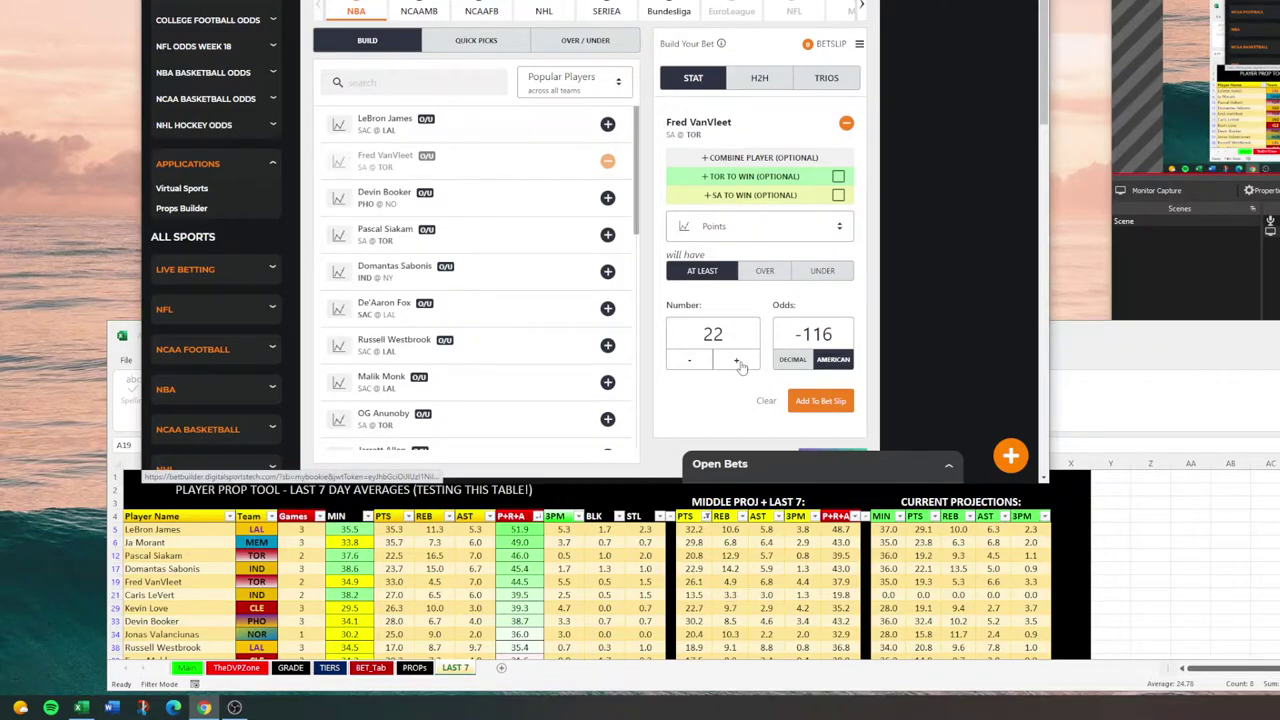
Step: Raise the number of VanVleet's at-least Points bet one point at a time to 30, comparing the American odds
{"action": "left_click", "coordinate": [739, 364]}
{"action": "left_click", "coordinate": [738, 364]}
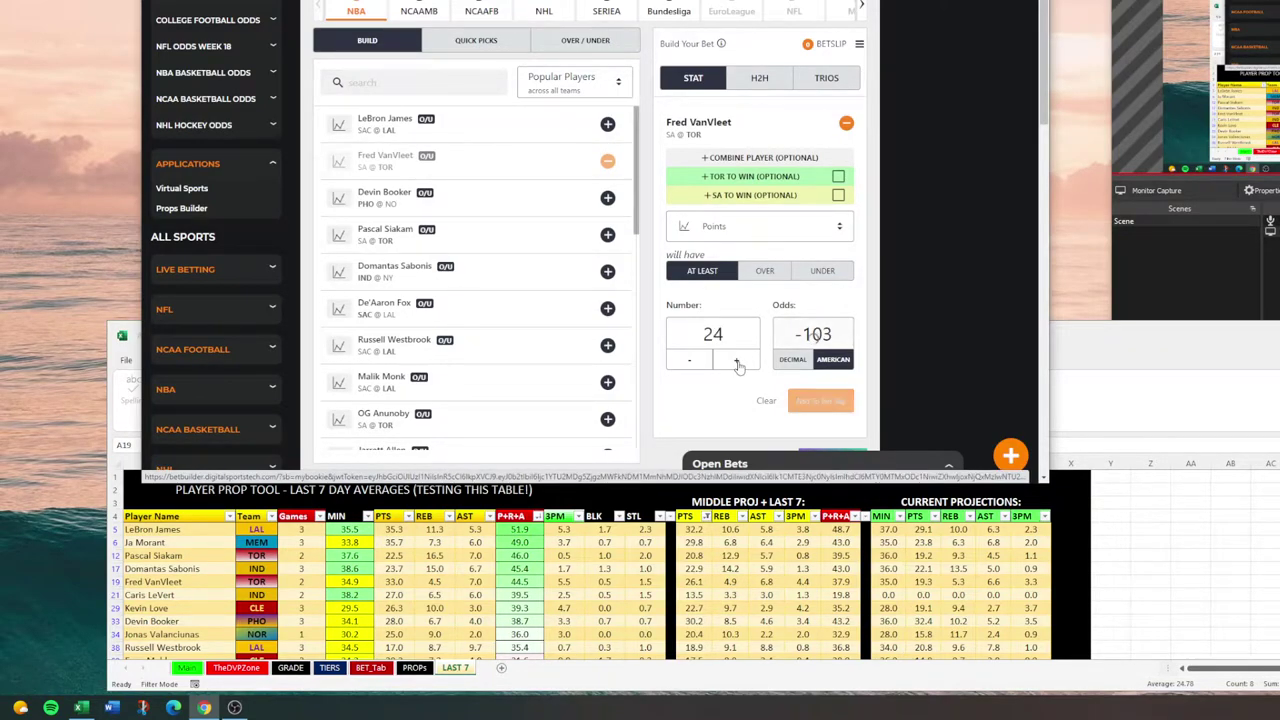
{"action": "left_click", "coordinate": [738, 364]}
{"action": "left_click", "coordinate": [738, 364]}
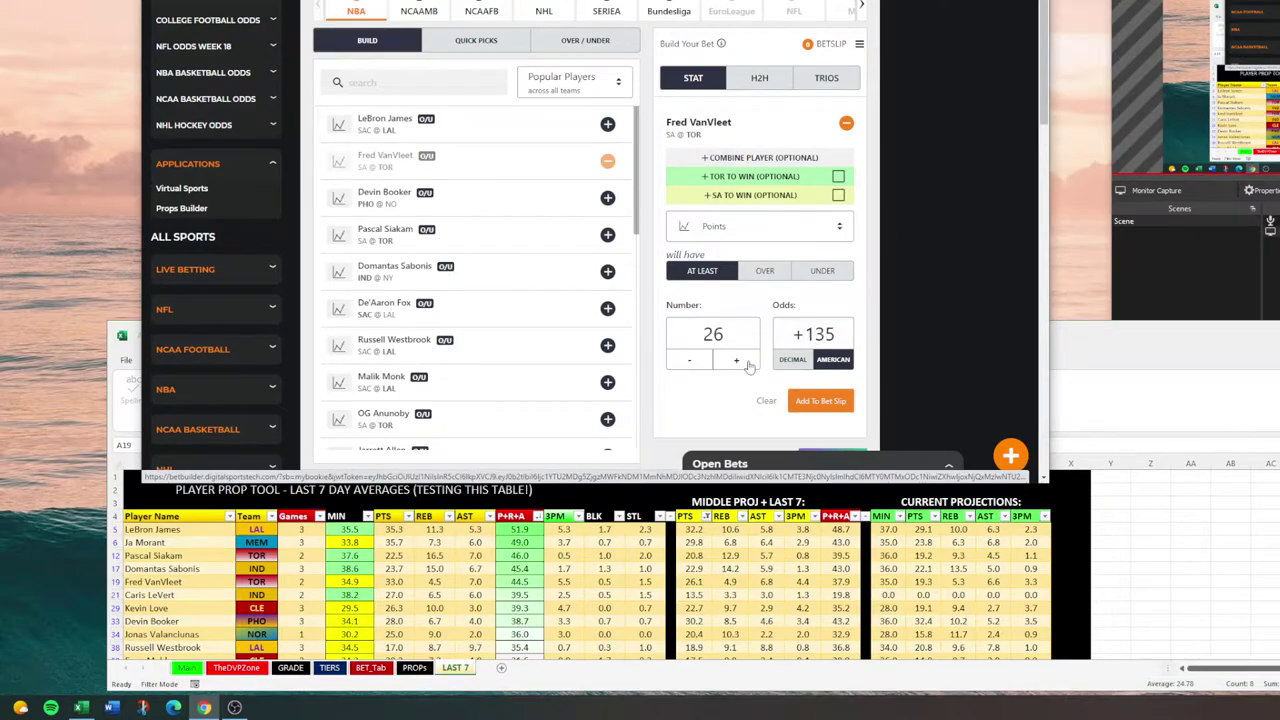
{"action": "left_click", "coordinate": [736, 362]}
{"action": "left_click", "coordinate": [735, 362]}
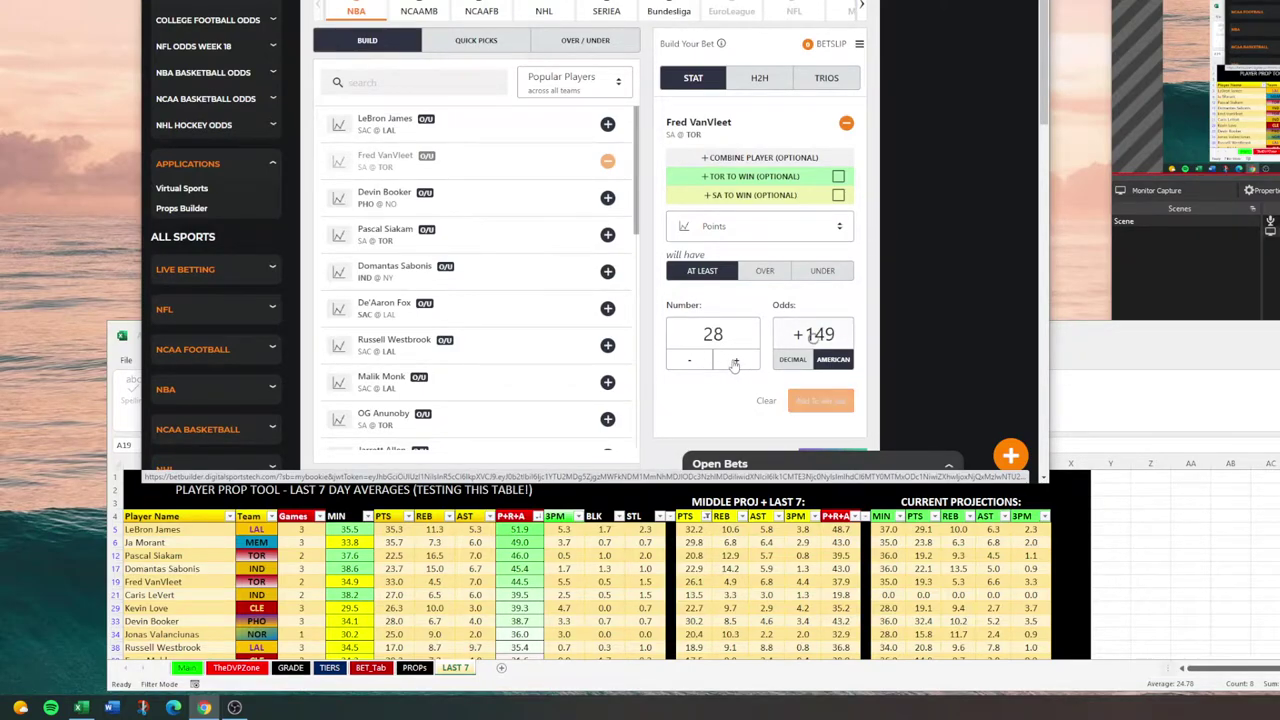
{"action": "left_click", "coordinate": [735, 362]}
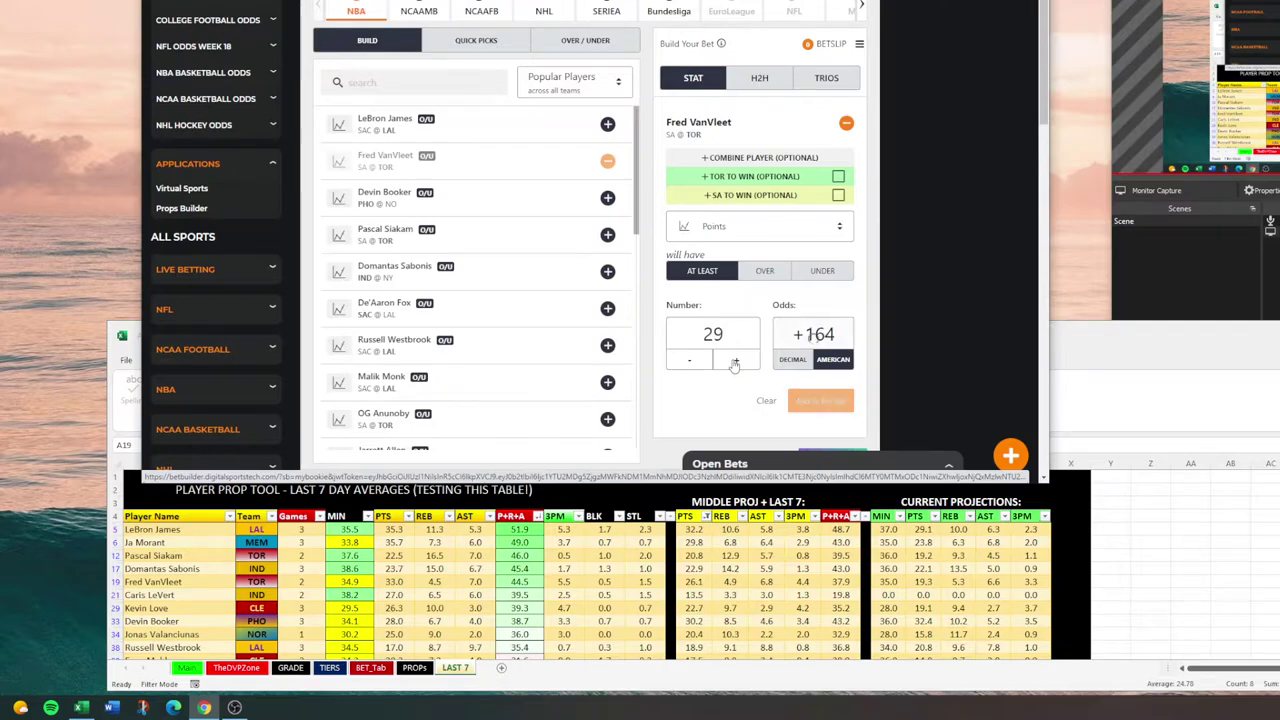
{"action": "left_click", "coordinate": [735, 362]}
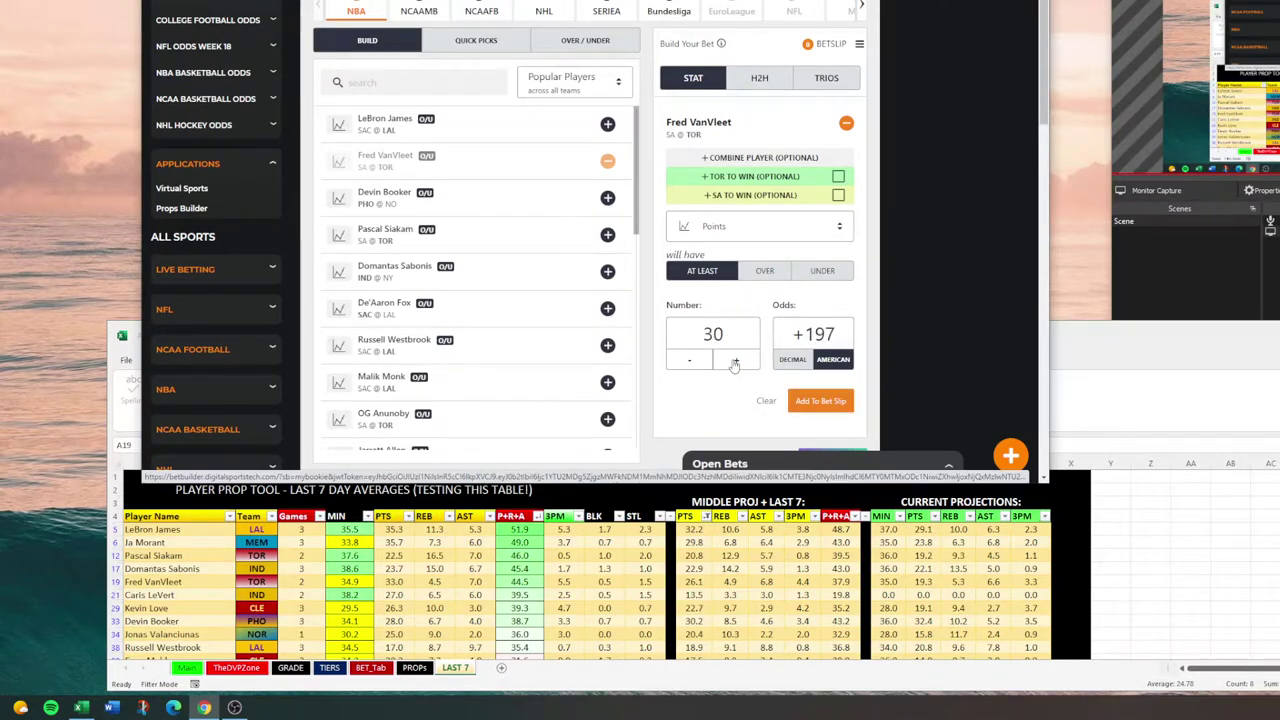
Step: Check the points column in VanVleet's 10-game log against the odds offered for at least 30 points
{"action": "left_click", "coordinate": [699, 122]}
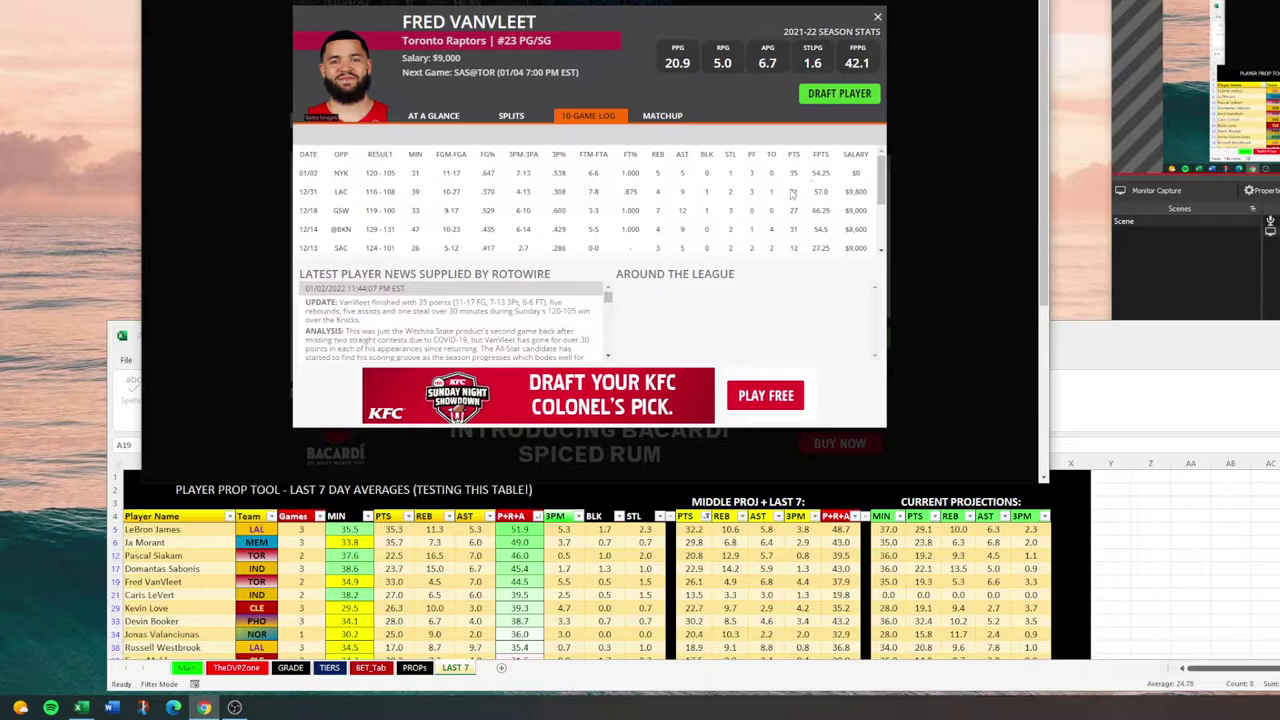
{"action": "double_click", "coordinate": [794, 210]}
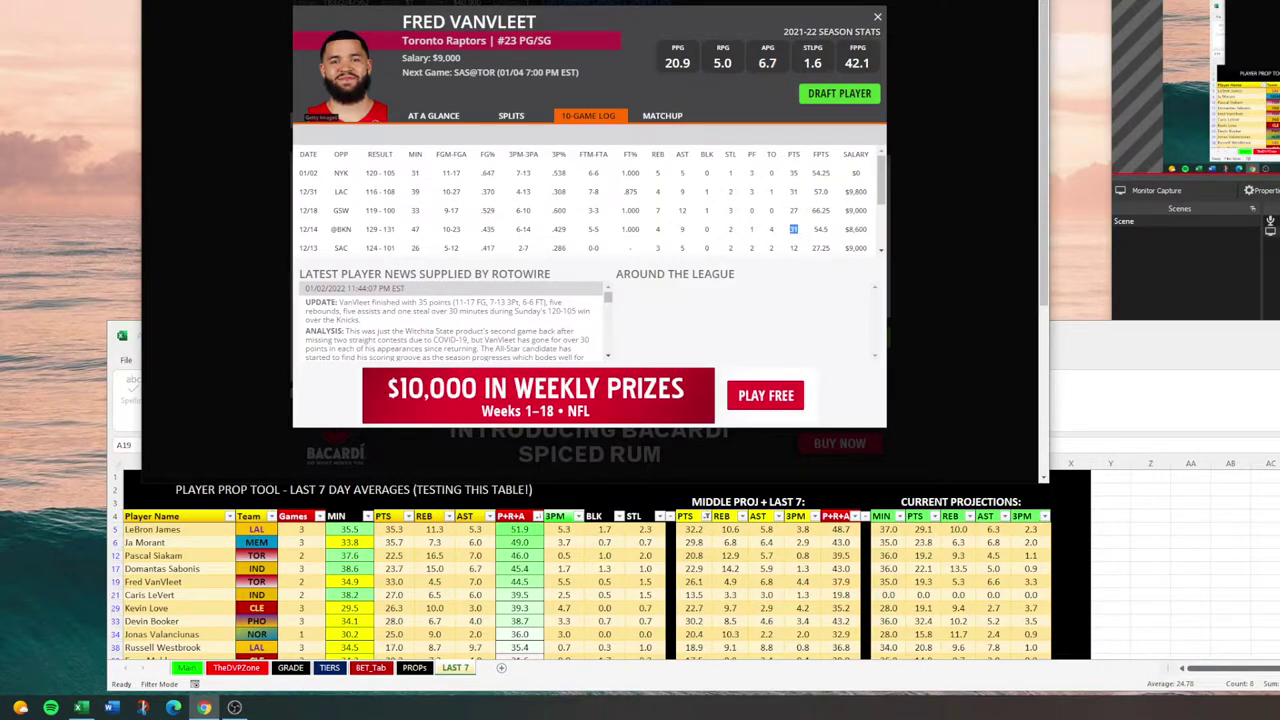
{"action": "key", "text": "Escape"}
{"action": "left_click_drag", "start_coordinate": [697, 333], "coordinate": [806, 353]}
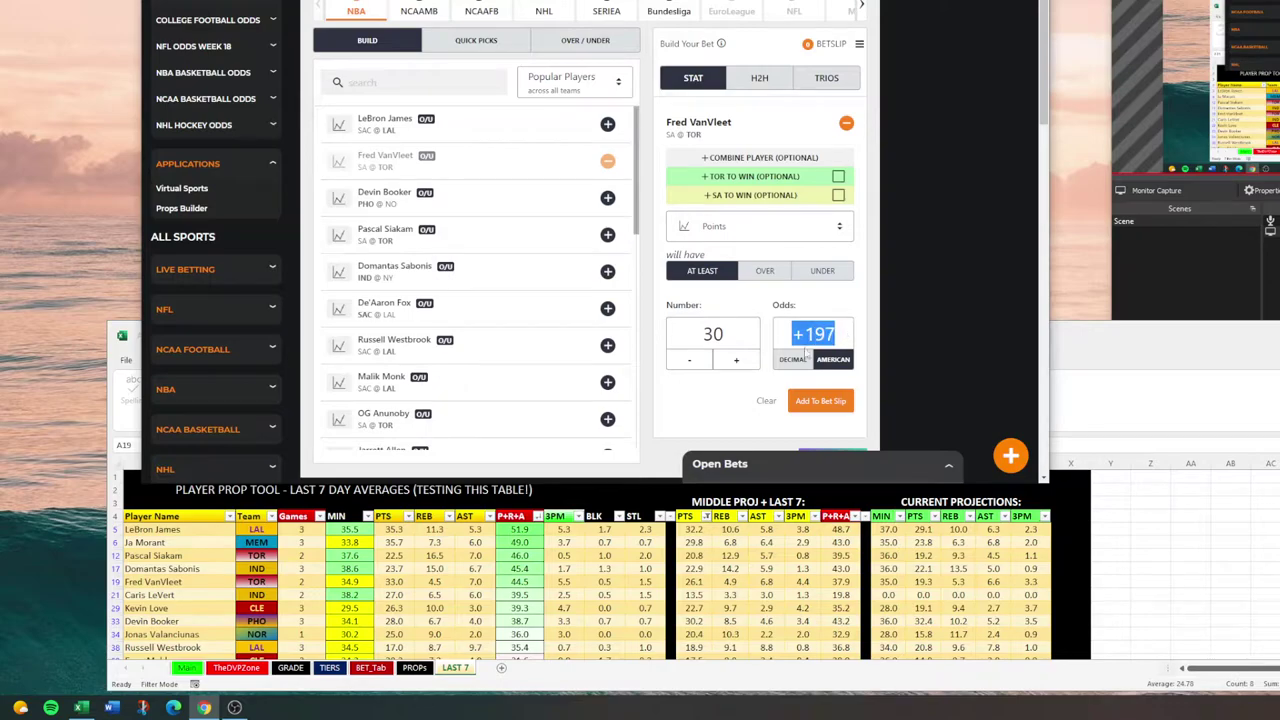
Step: Set VanVleet's Points number to 23 and add the at-least bet to the bet slip
{"action": "left_click", "coordinate": [747, 335]}
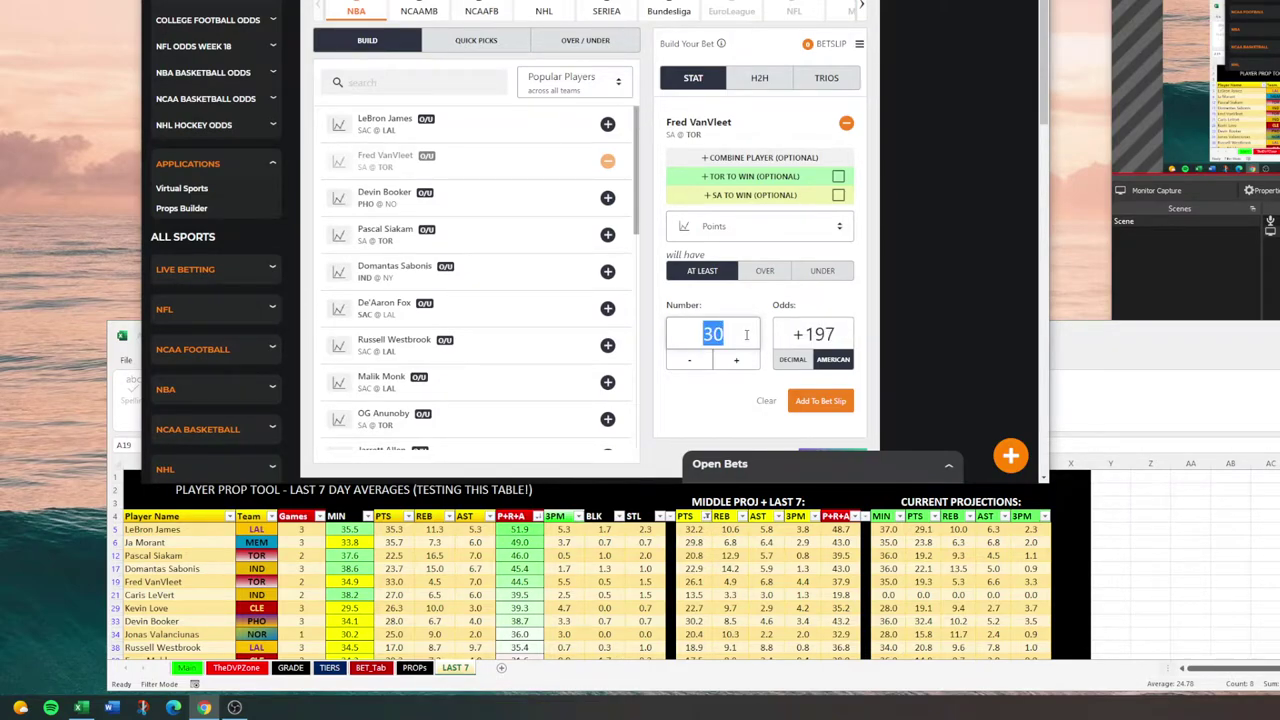
{"action": "type", "text": "22"}
{"action": "left_click", "coordinate": [736, 362]}
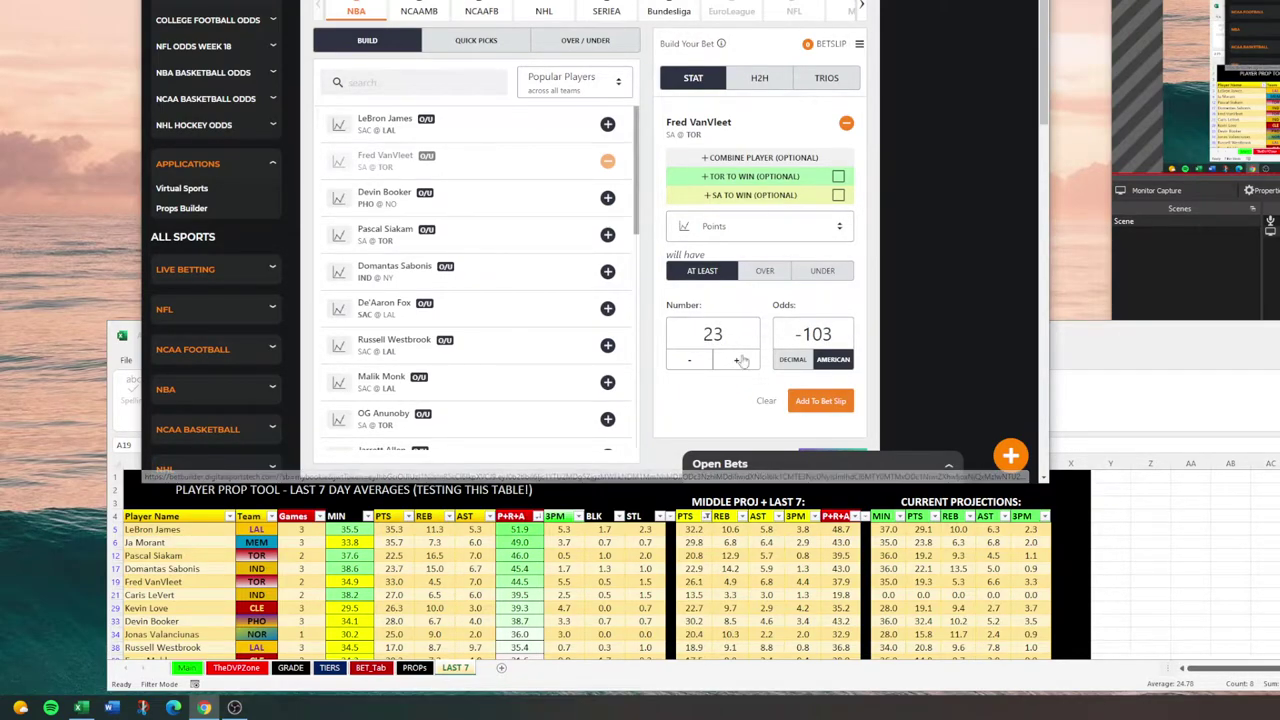
{"action": "left_click", "coordinate": [815, 405]}
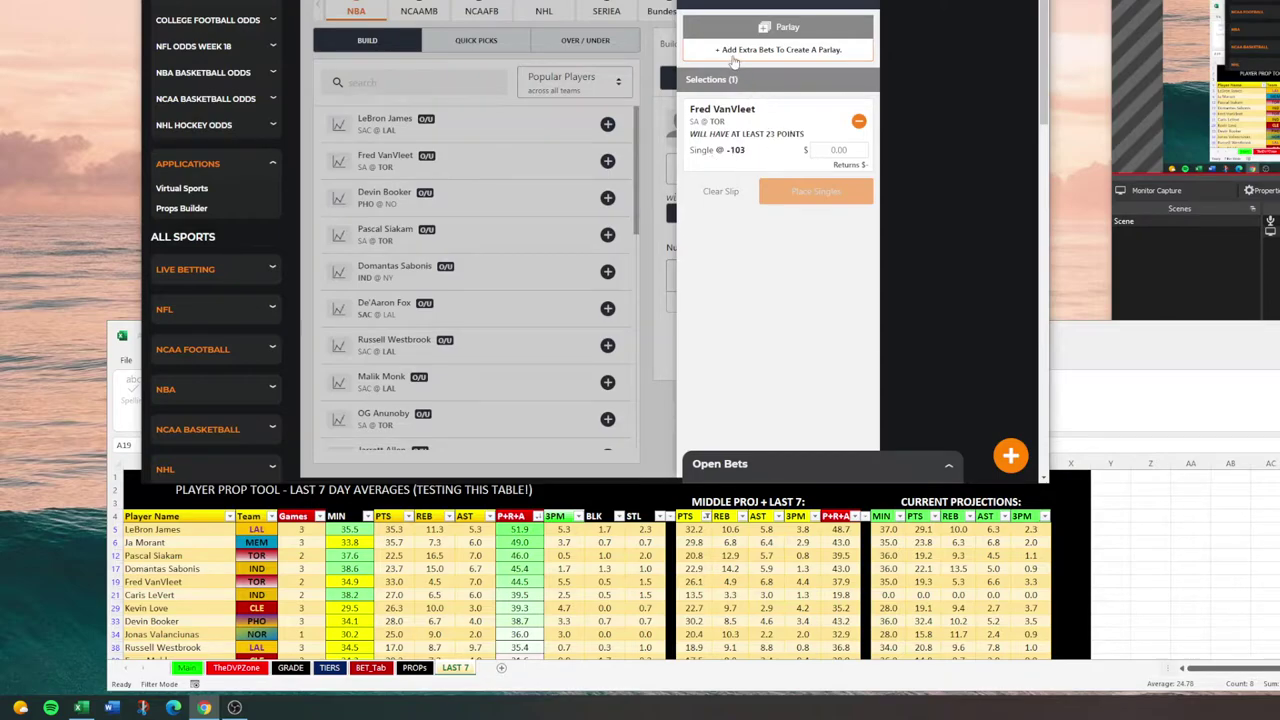
{"action": "left_click", "coordinate": [648, 277]}
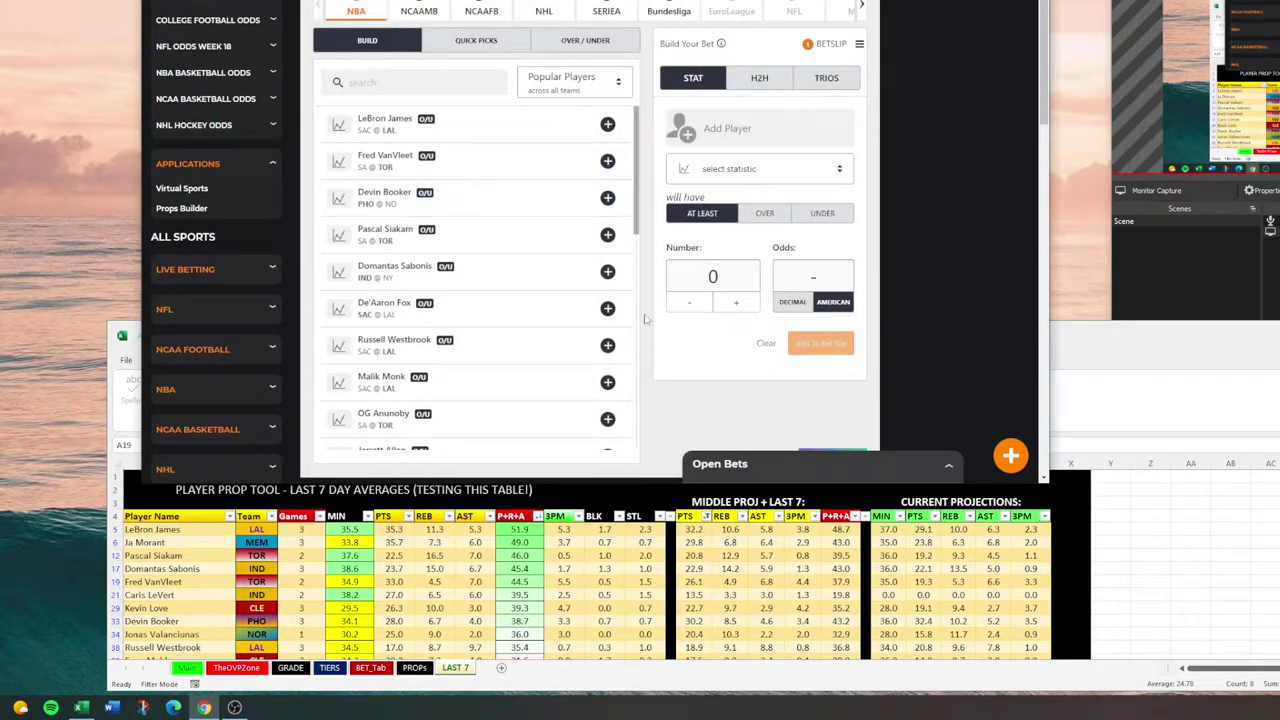
Step: Switch to the Excel cheat sheet and sort the last 7 day averages by PTS from largest to smallest
{"action": "left_click", "coordinate": [566, 569]}
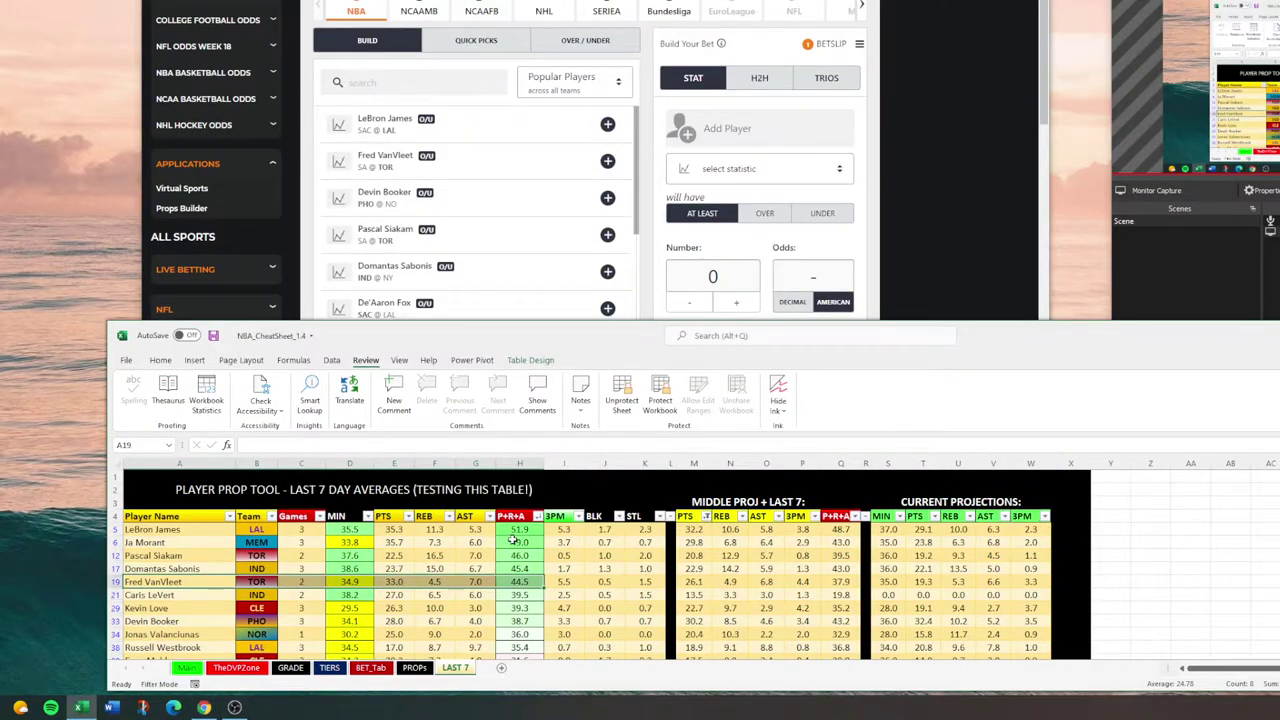
{"action": "left_click", "coordinate": [408, 516]}
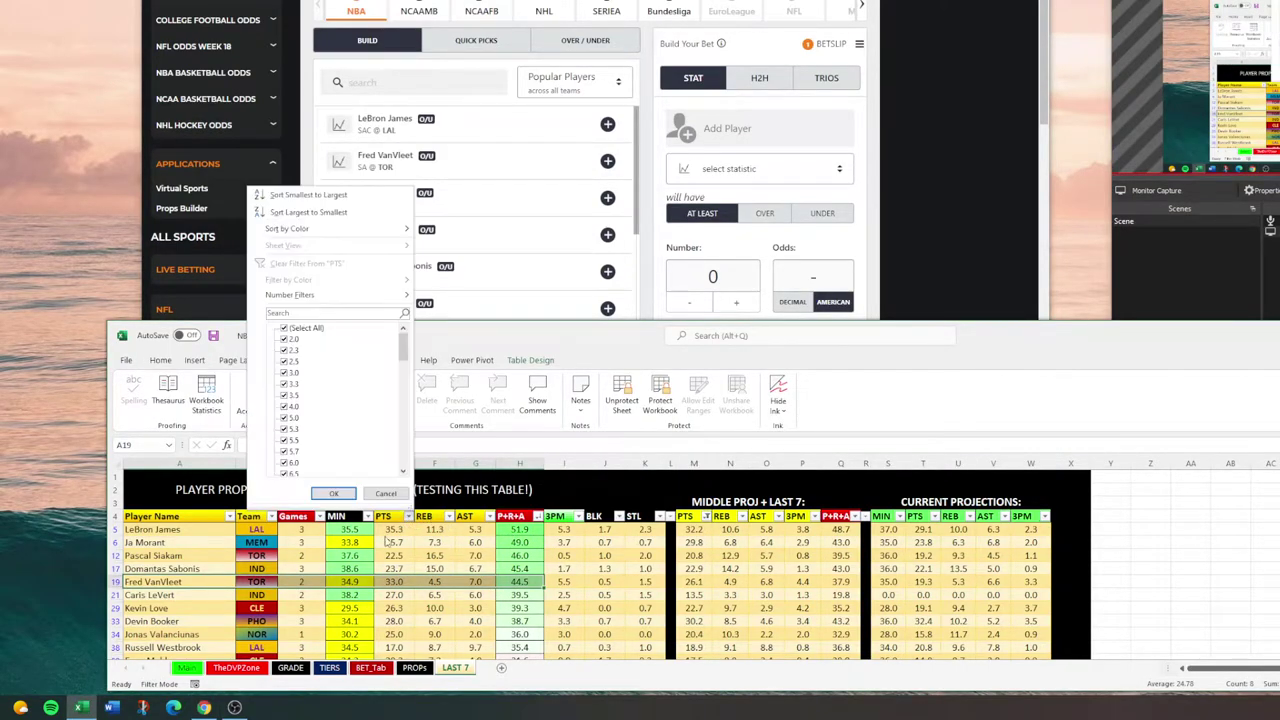
{"action": "left_click", "coordinate": [330, 212]}
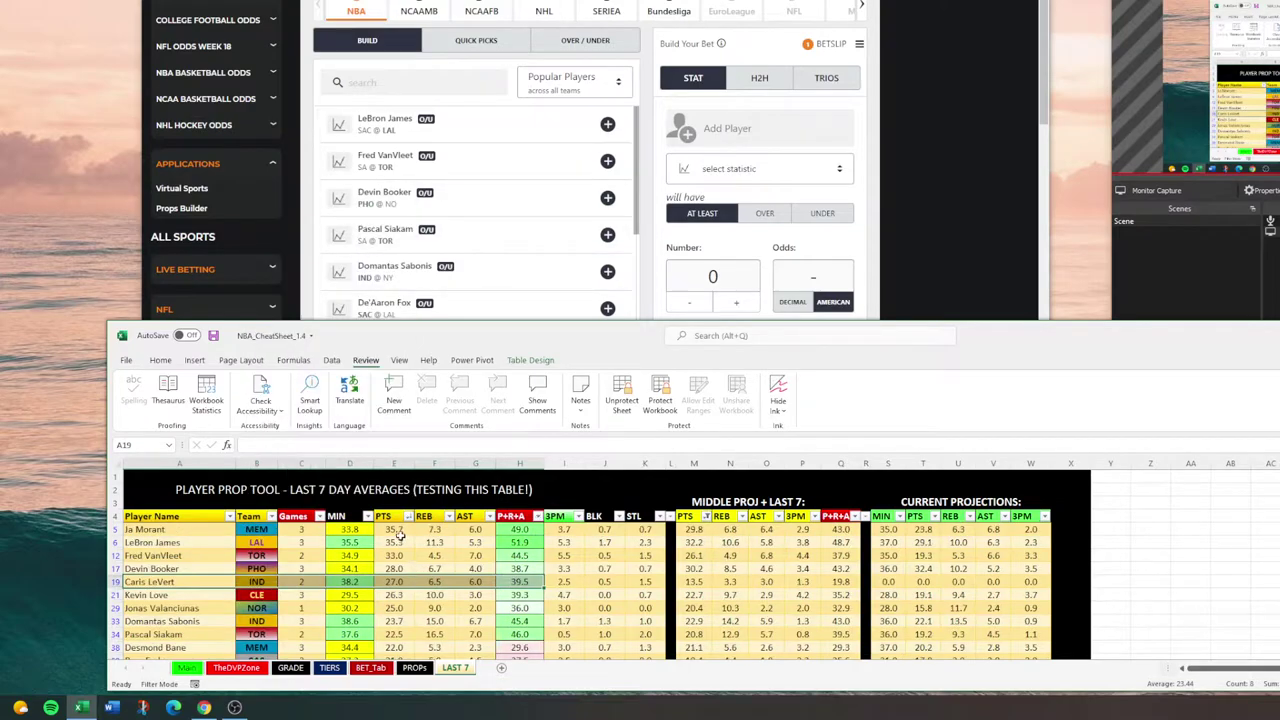
{"action": "left_click", "coordinate": [400, 530]}
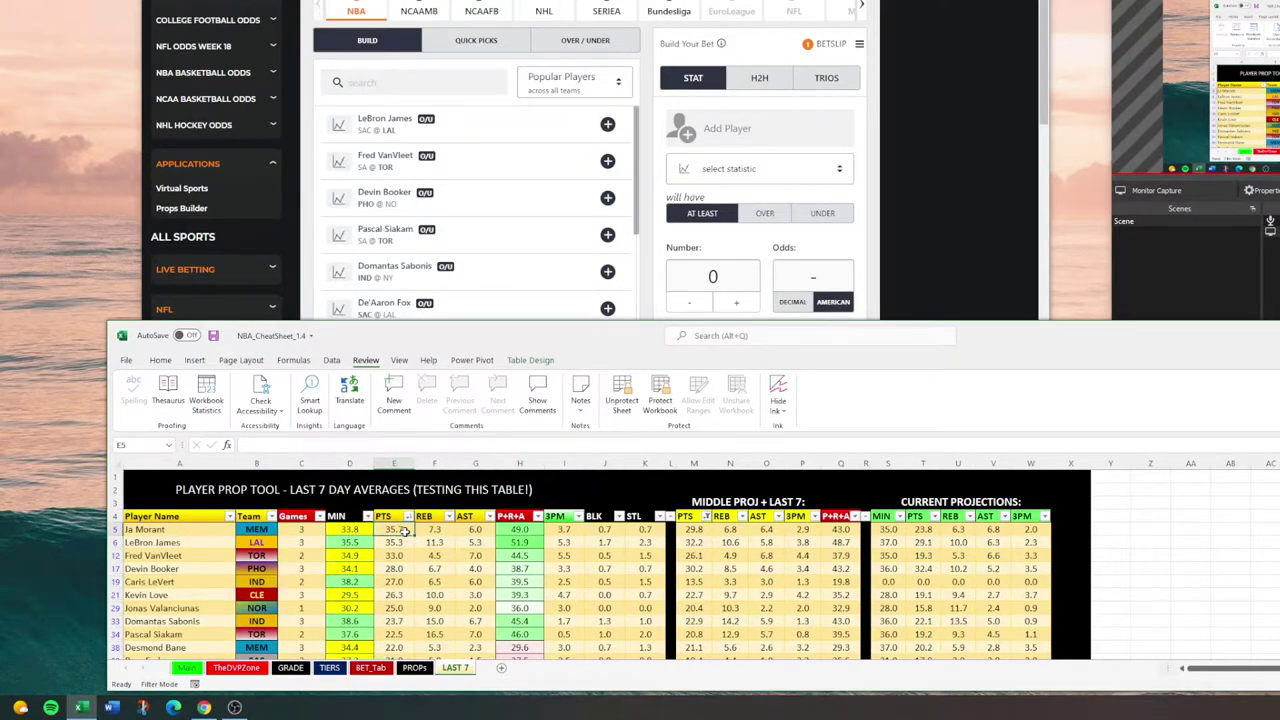
{"action": "left_click", "coordinate": [397, 555]}
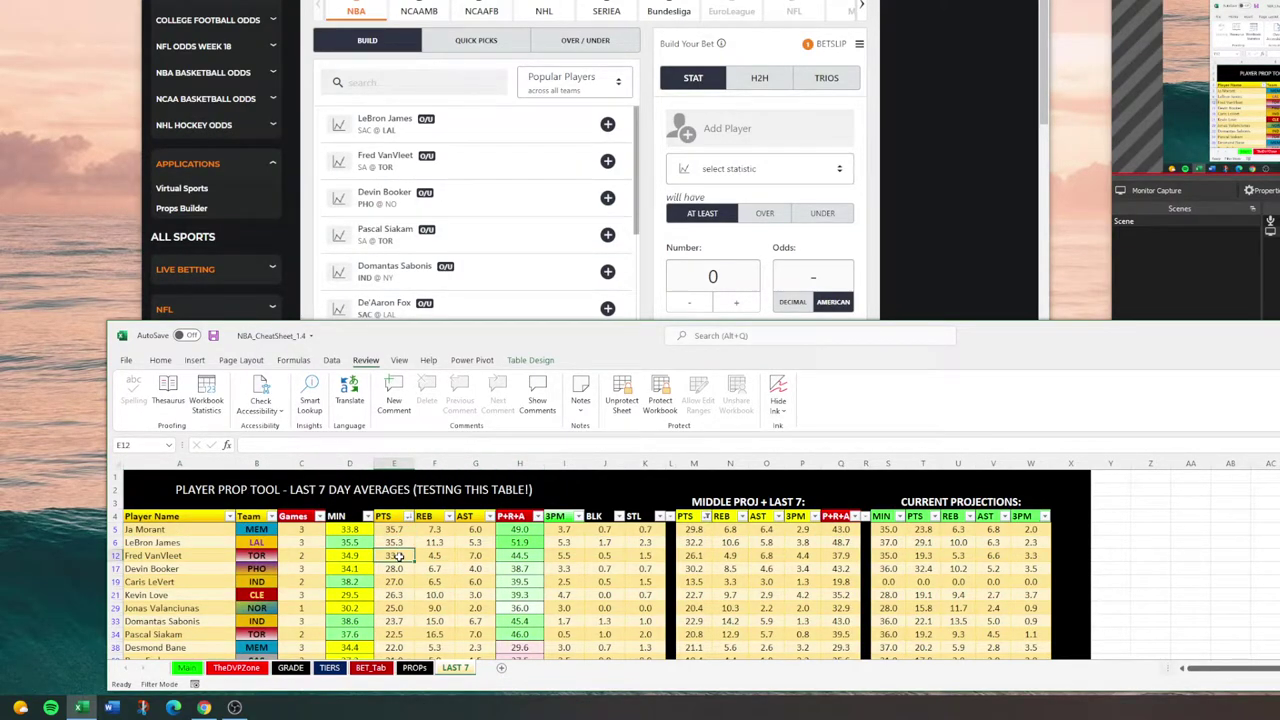
Step: Examine Devin Booker's row, comparing his last 7 day points, the middle projection and the current projected minutes and points
{"action": "left_click", "coordinate": [150, 568]}
{"action": "left_click", "coordinate": [113, 568]}
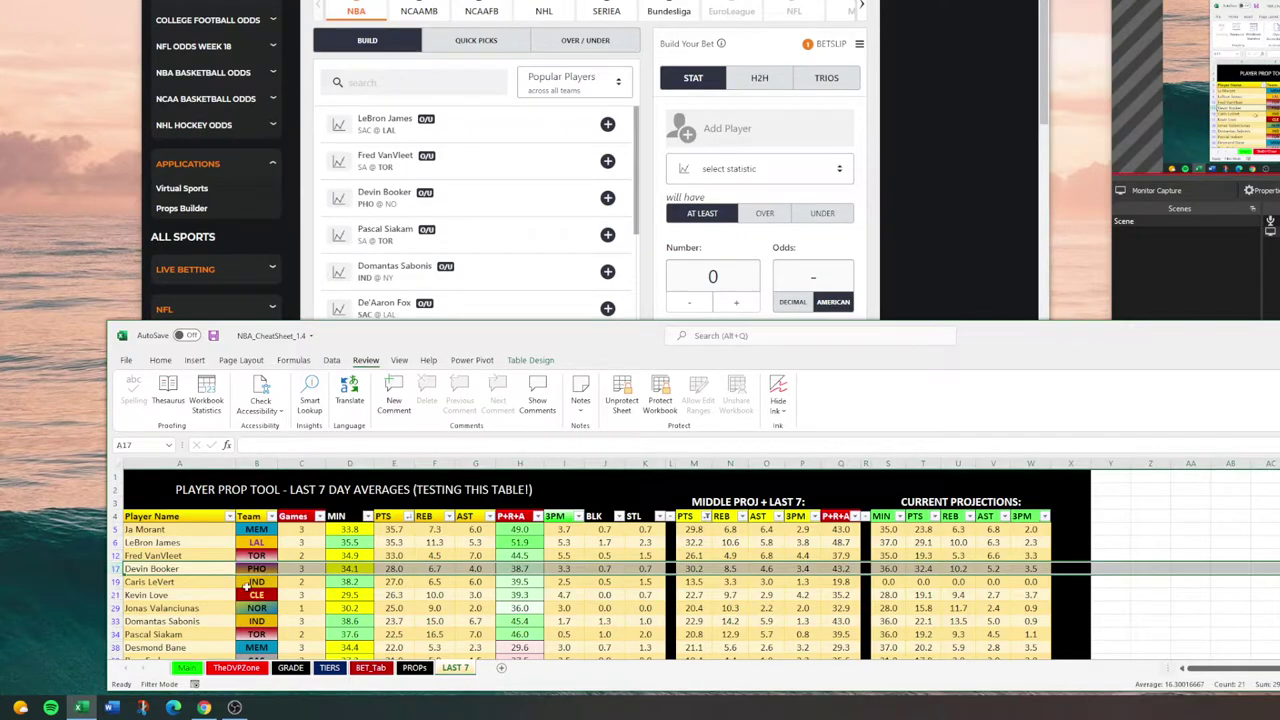
{"action": "left_click", "coordinate": [396, 569]}
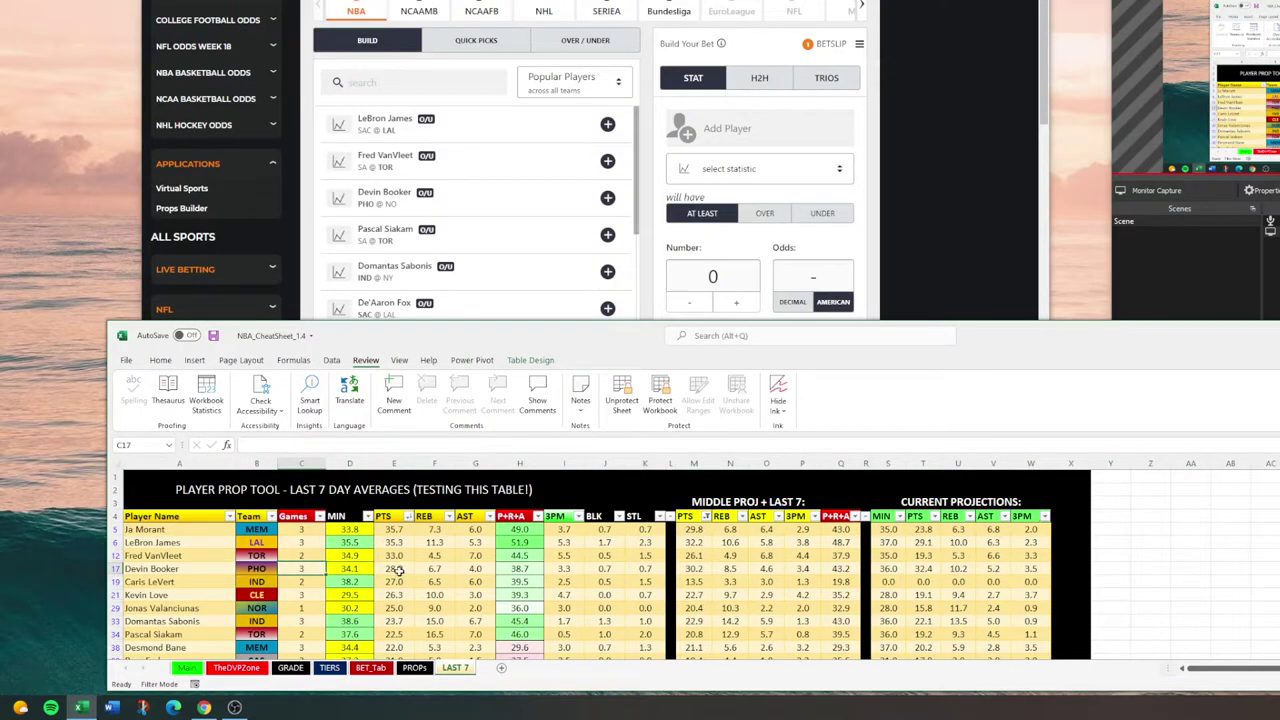
{"action": "left_click", "coordinate": [695, 569]}
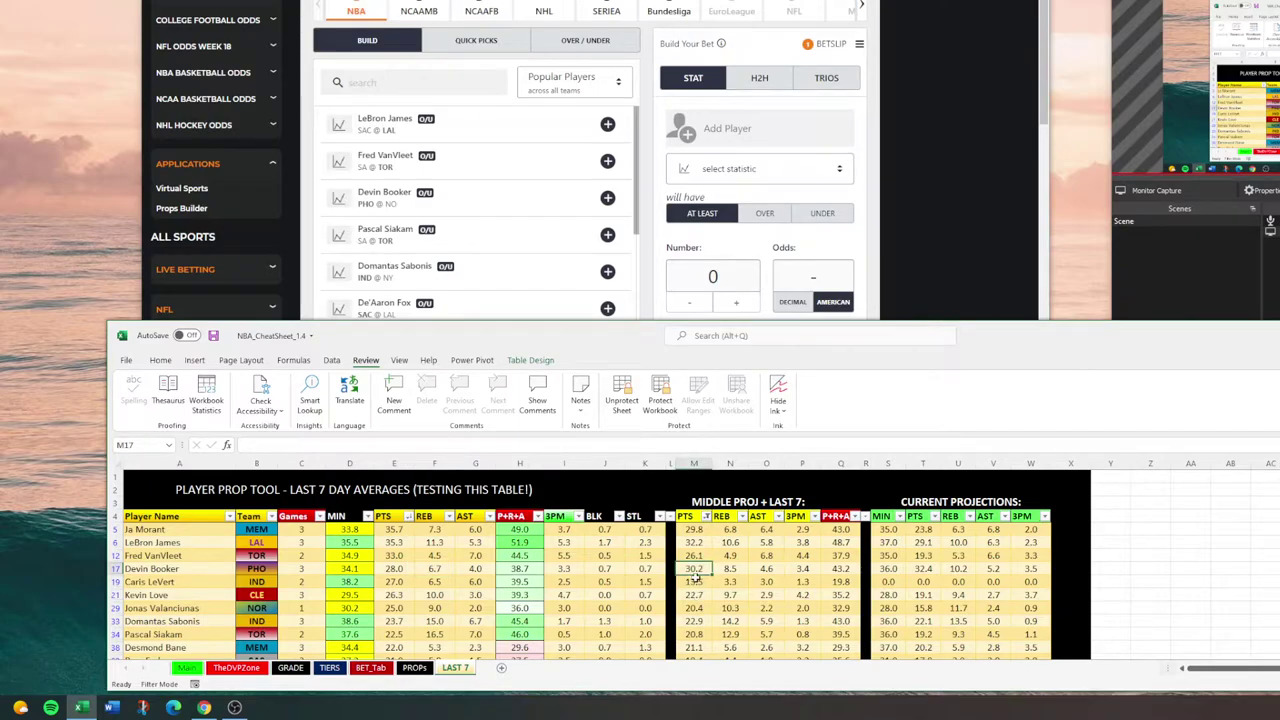
{"action": "left_click", "coordinate": [890, 569]}
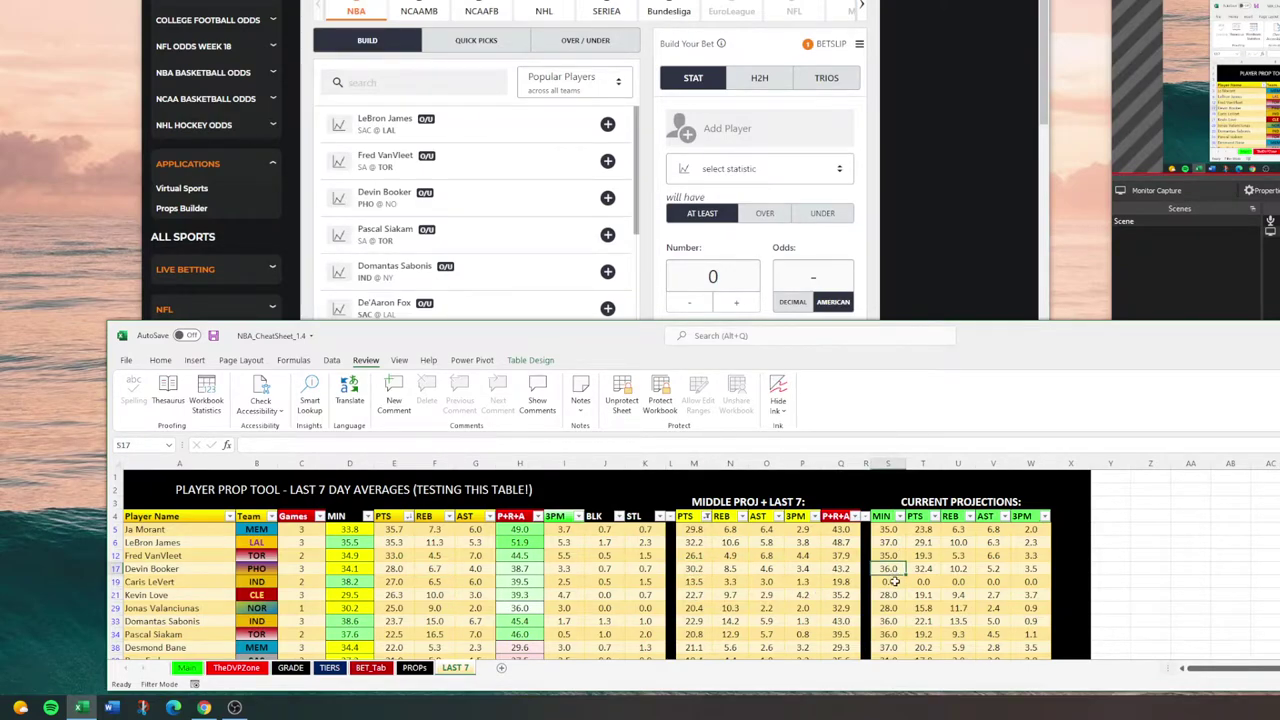
{"action": "left_click", "coordinate": [928, 570]}
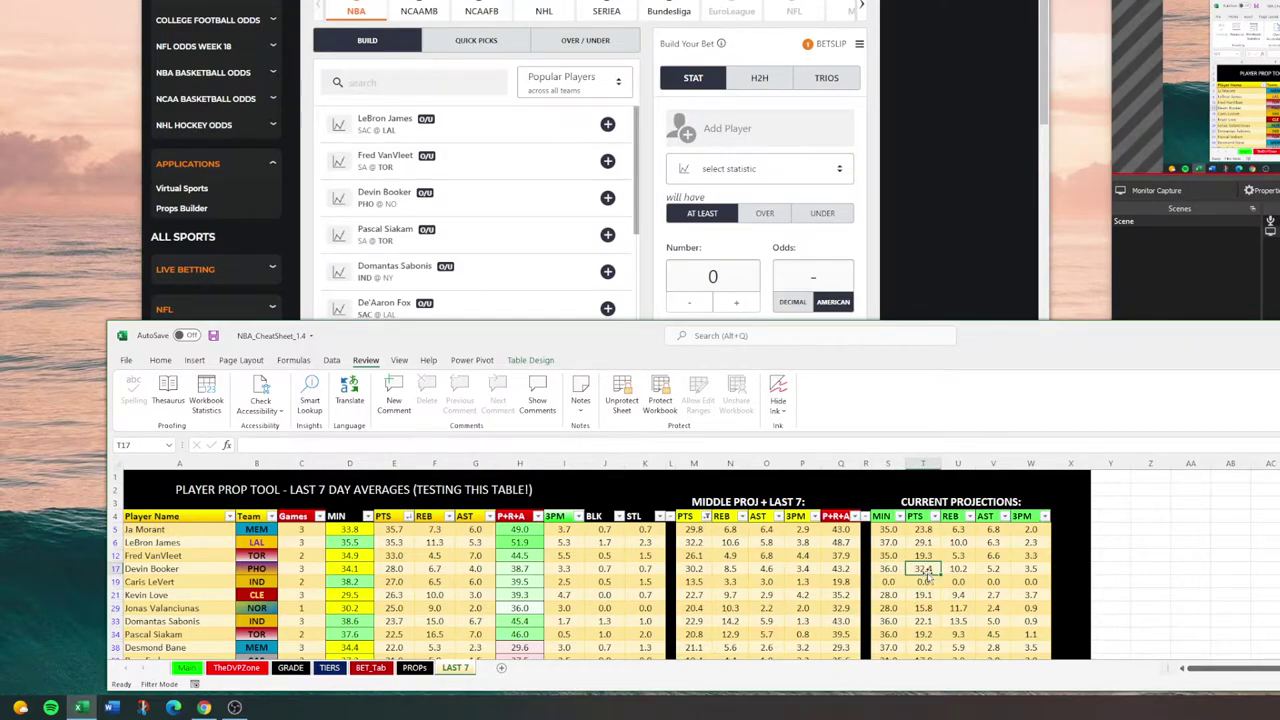
{"action": "left_click", "coordinate": [688, 570]}
{"action": "left_click", "coordinate": [916, 569]}
{"action": "left_click", "coordinate": [397, 569]}
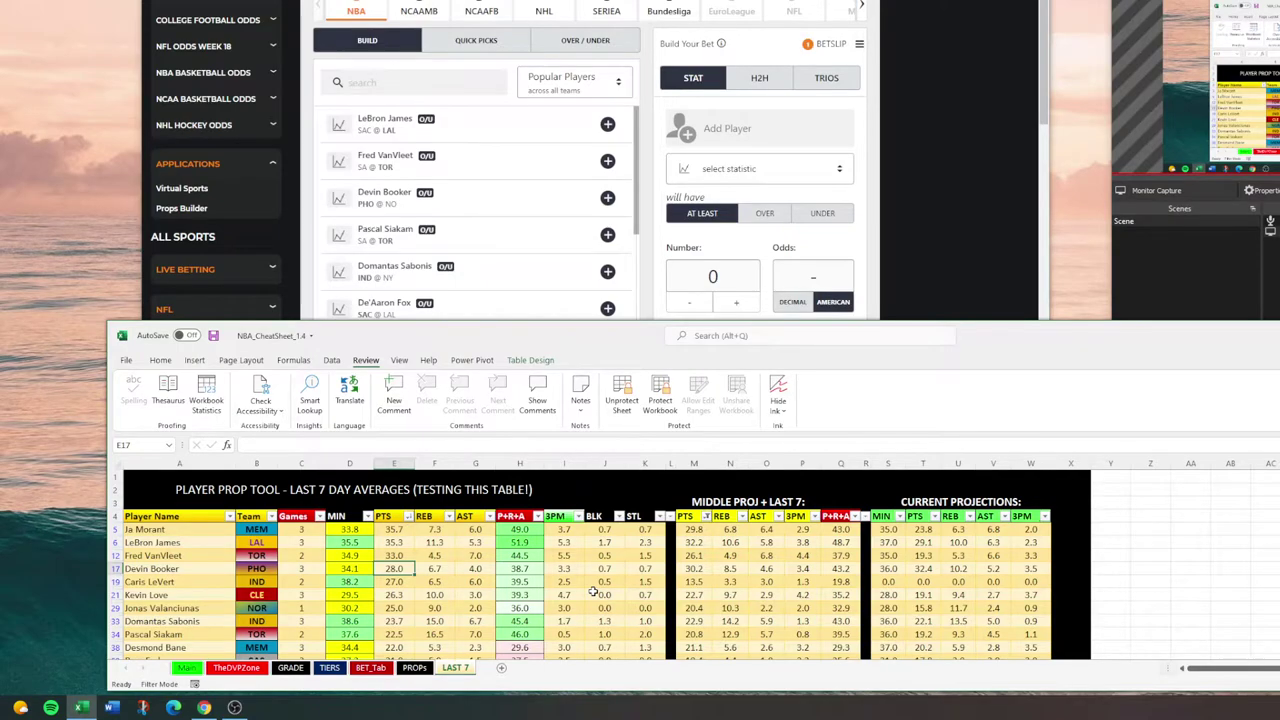
Step: Switch back to Props Builder, search for "book", add Devin Booker to the bet and choose the Points statistic after checking Pts + Reb + Ast
{"action": "left_click", "coordinate": [618, 298]}
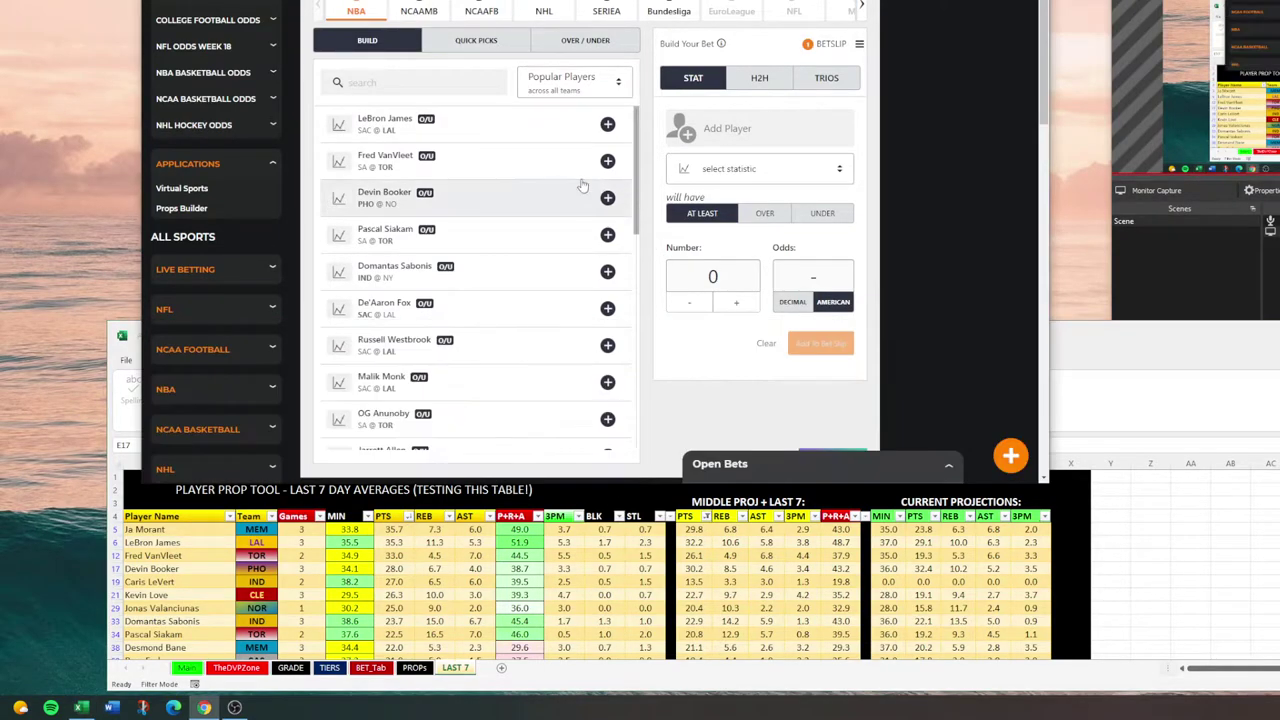
{"action": "left_click", "coordinate": [419, 86]}
{"action": "type", "text": "book"}
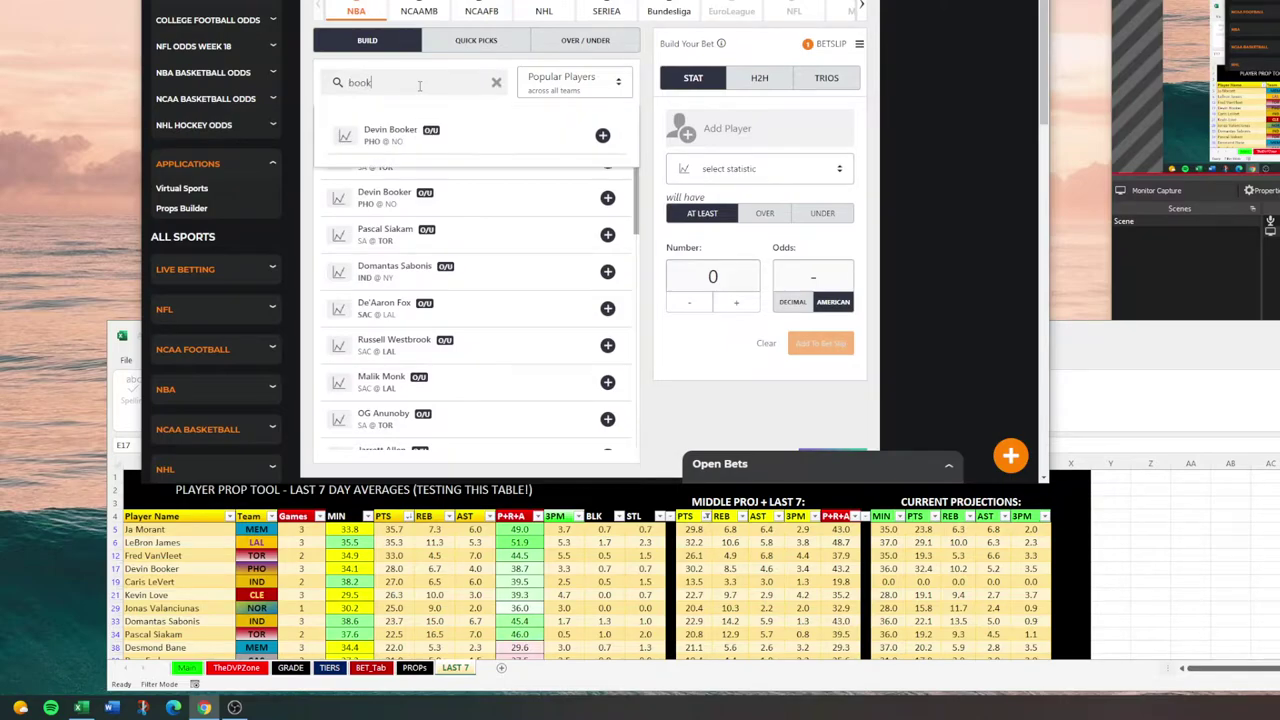
{"action": "left_click", "coordinate": [602, 135]}
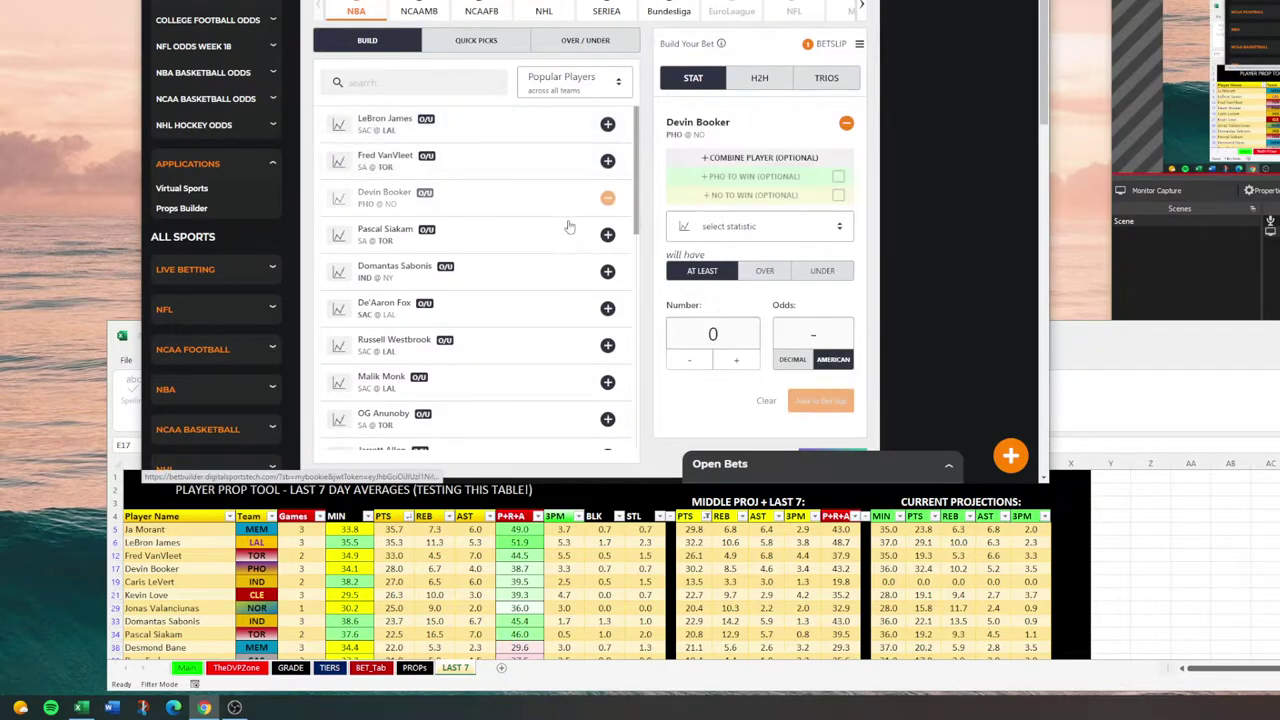
{"action": "left_click", "coordinate": [722, 233]}
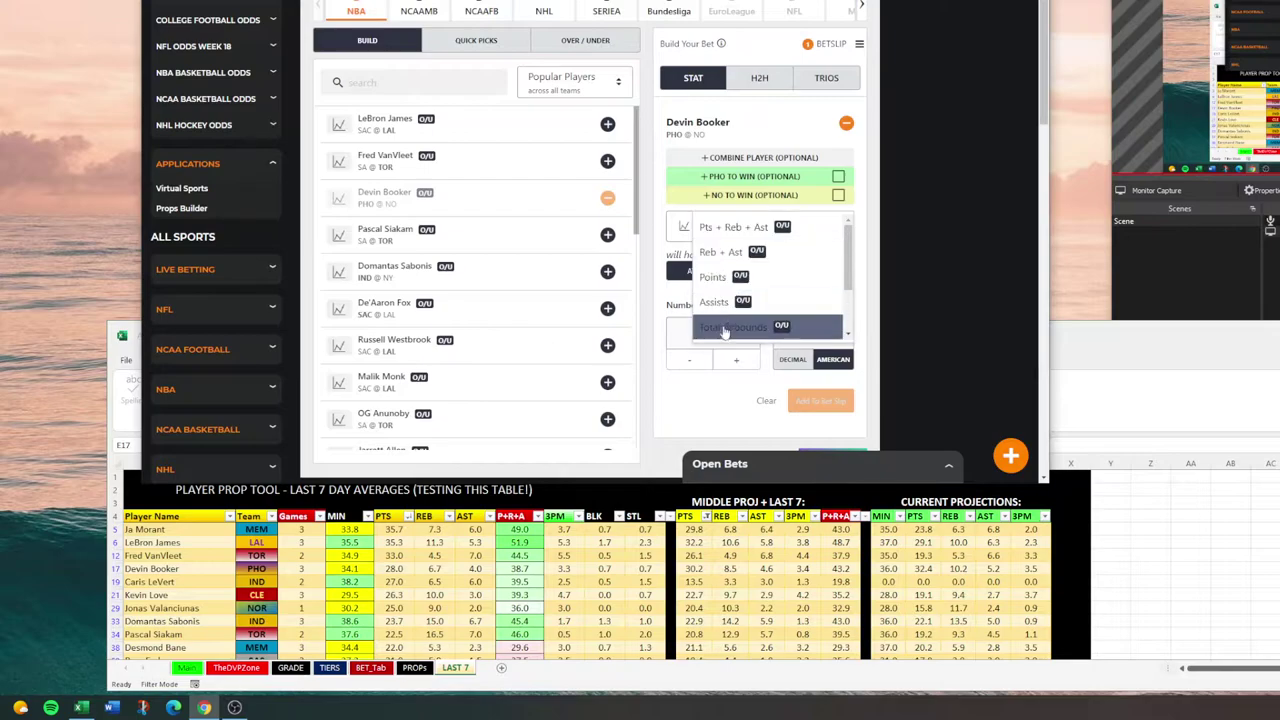
{"action": "left_click", "coordinate": [730, 227]}
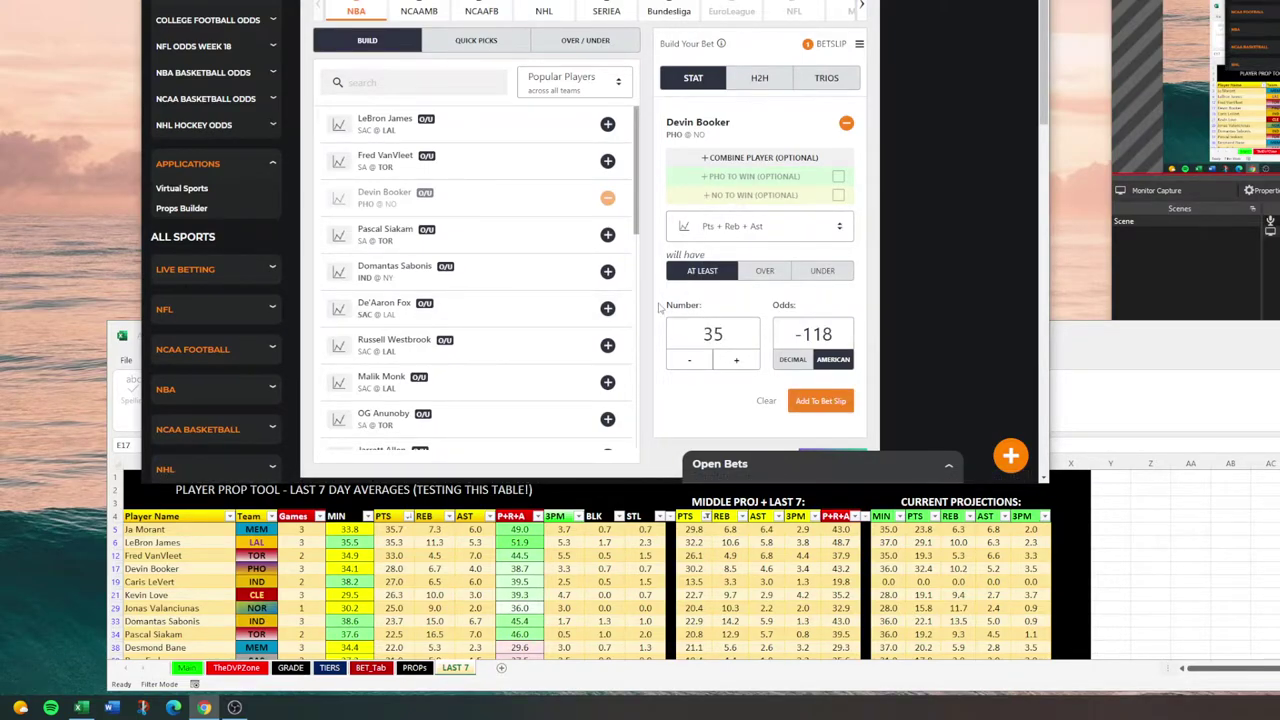
{"action": "left_click", "coordinate": [718, 234]}
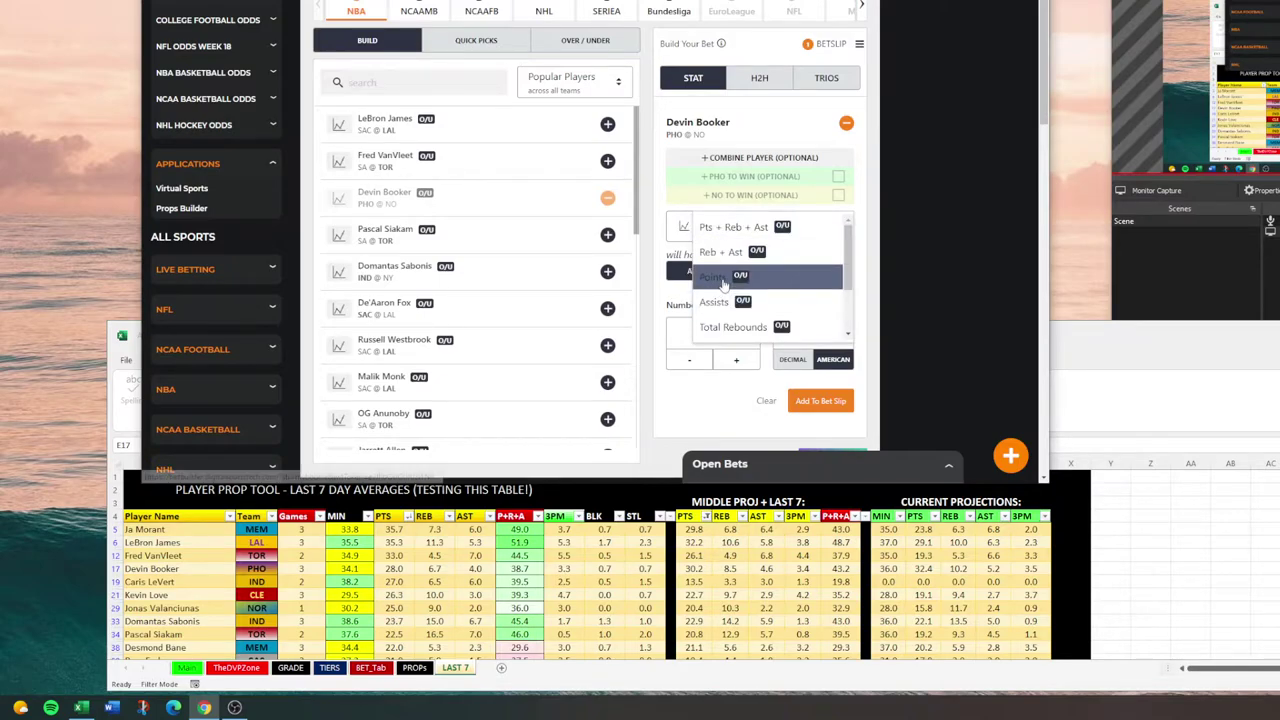
{"action": "left_click", "coordinate": [724, 285]}
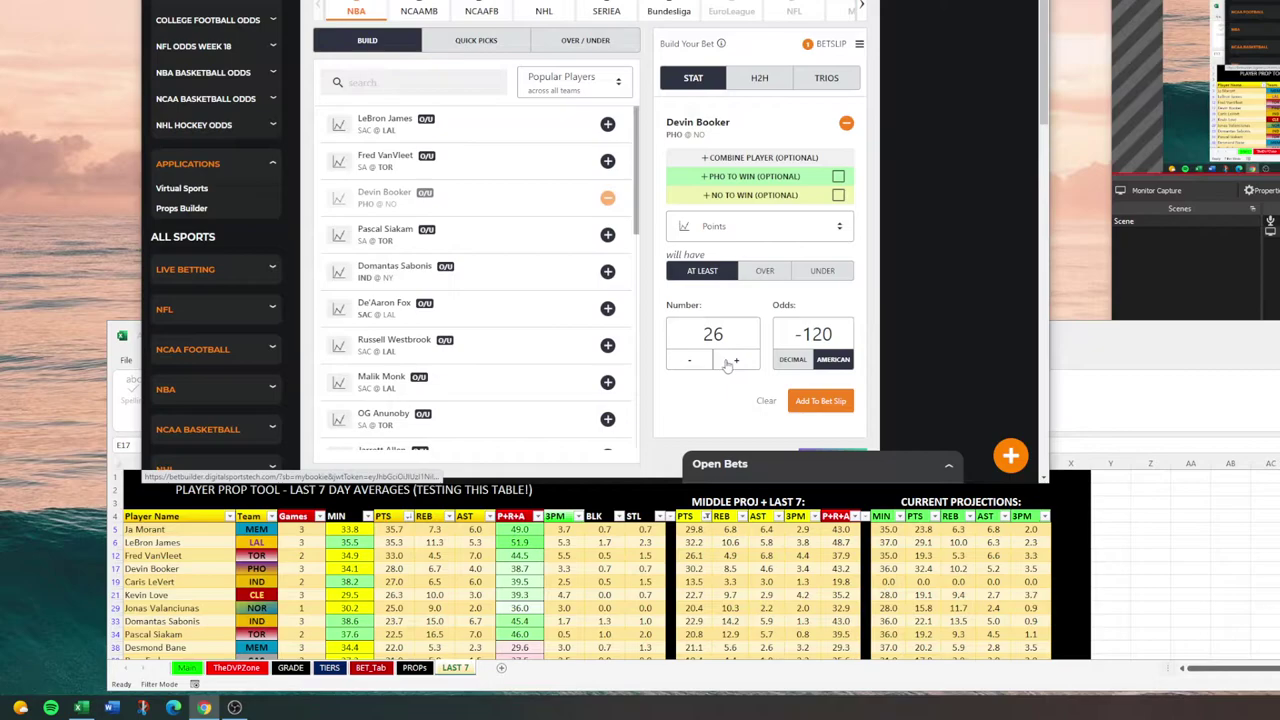
Step: Raise the number of Booker's at-least Points bet step by step to 30, comparing the American odds
{"action": "left_click", "coordinate": [724, 362]}
{"action": "left_click", "coordinate": [728, 365]}
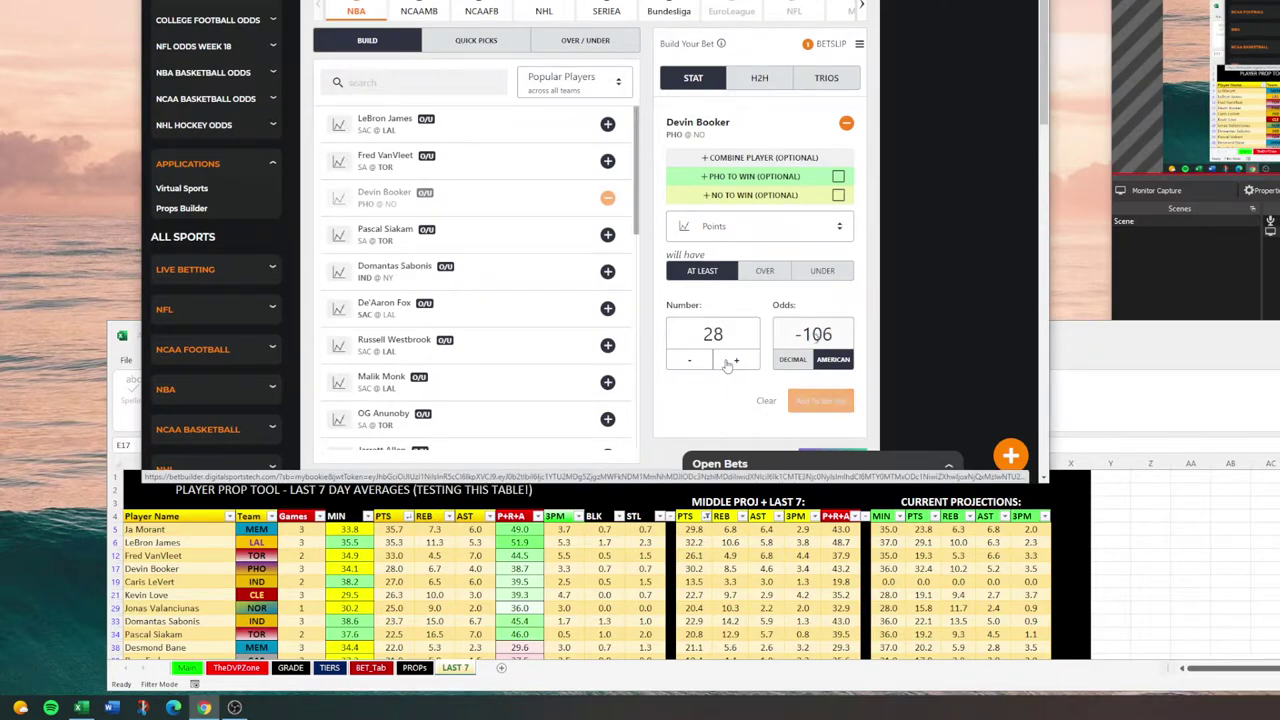
{"action": "left_click", "coordinate": [728, 365]}
{"action": "left_click", "coordinate": [728, 365]}
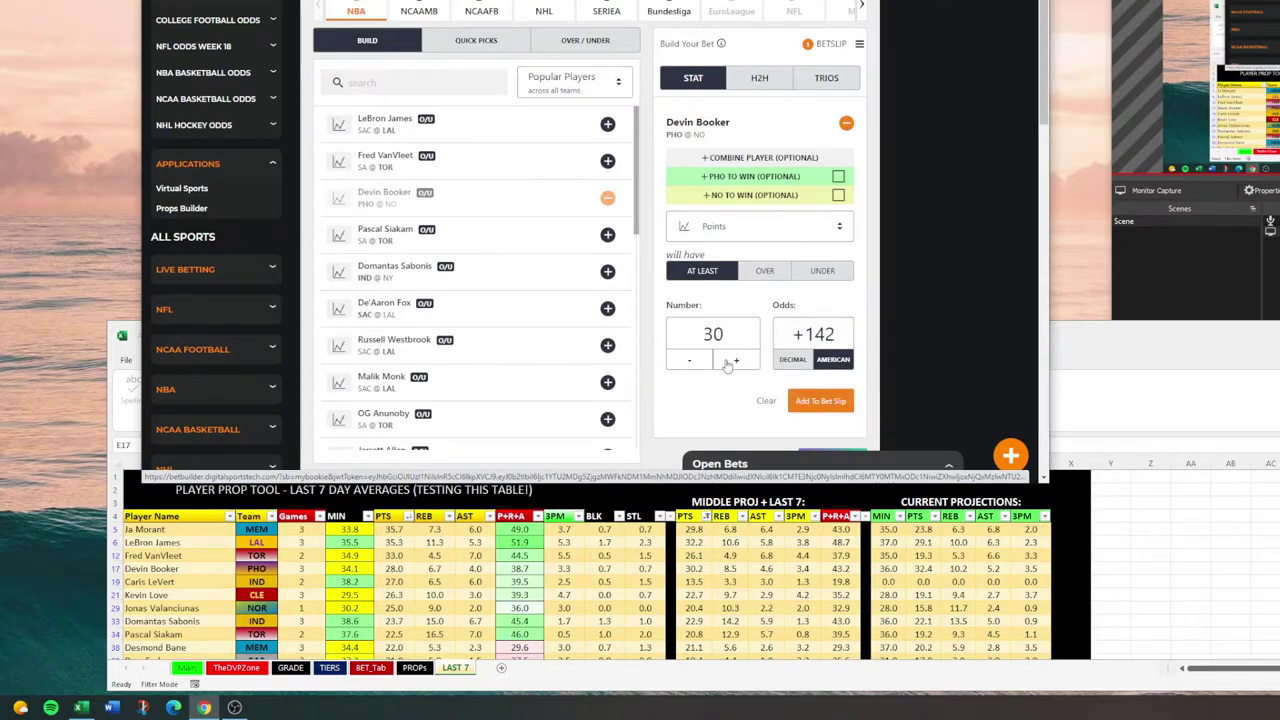
Step: Reset Booker's Points number to 26 and lower it one point at a time to 23, comparing the odds
{"action": "double_click", "coordinate": [698, 331]}
{"action": "type", "text": "26"}
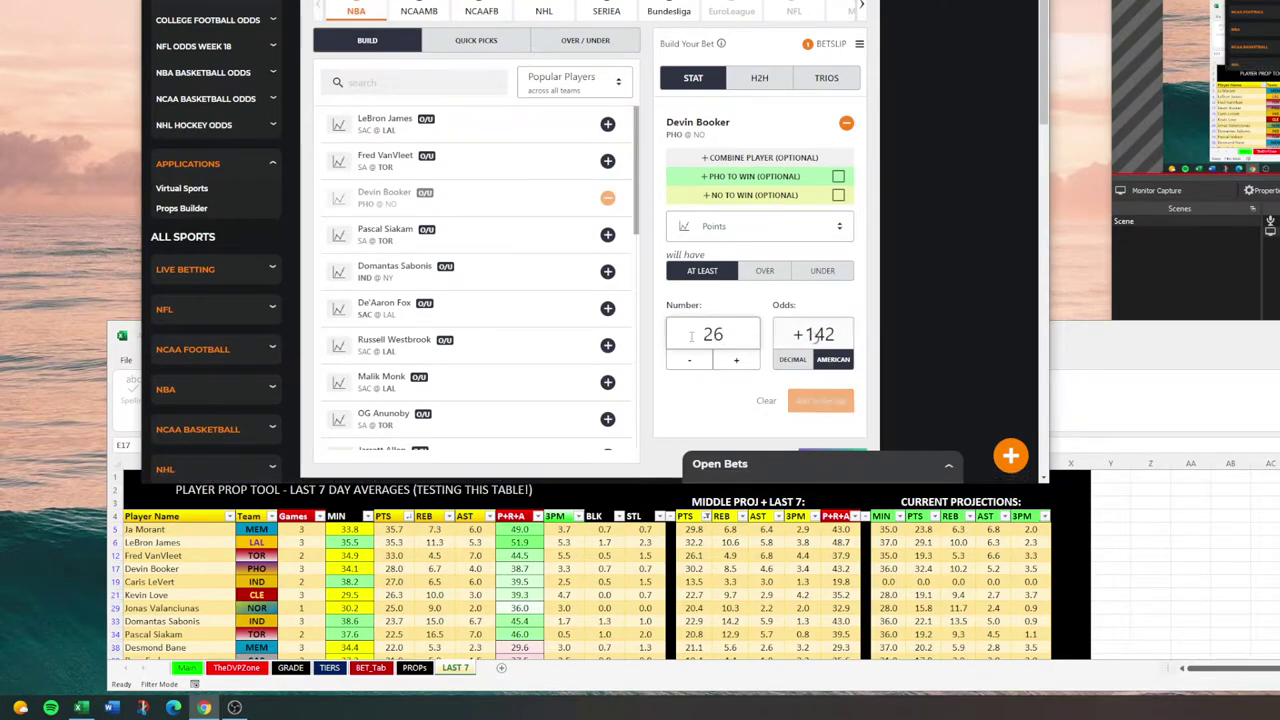
{"action": "left_click", "coordinate": [692, 364]}
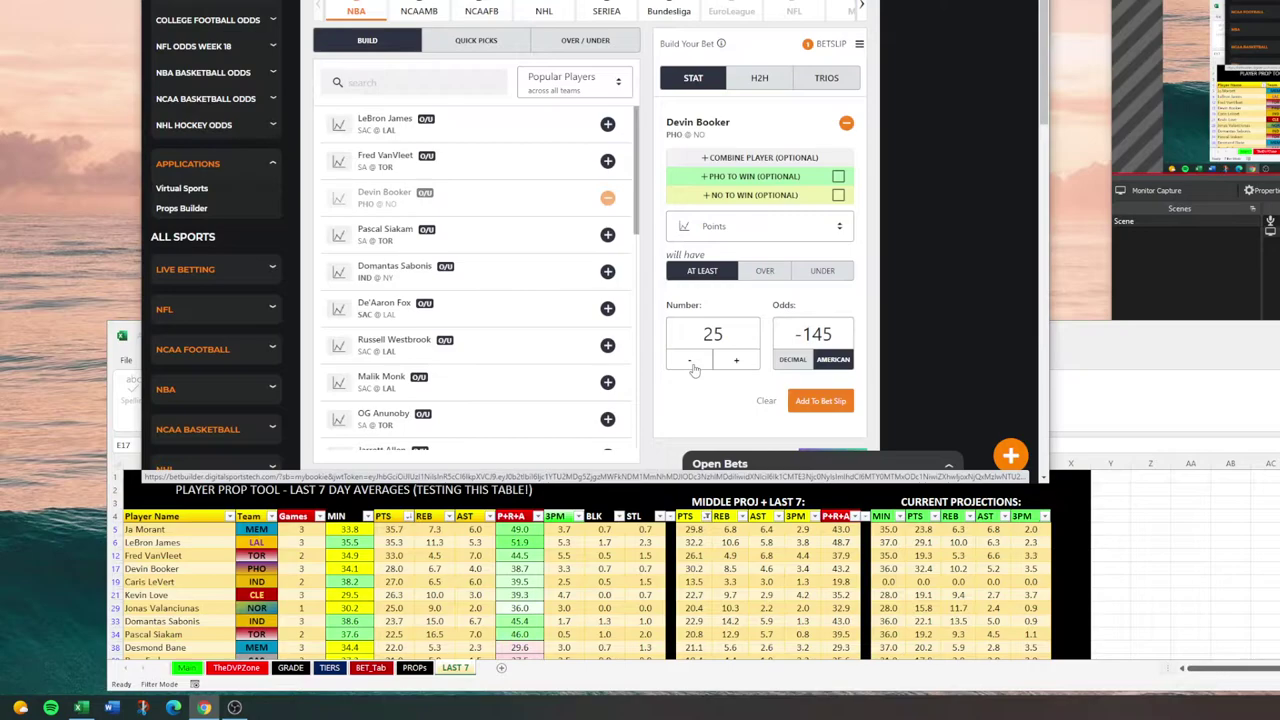
{"action": "left_click", "coordinate": [692, 364]}
{"action": "left_click", "coordinate": [692, 364]}
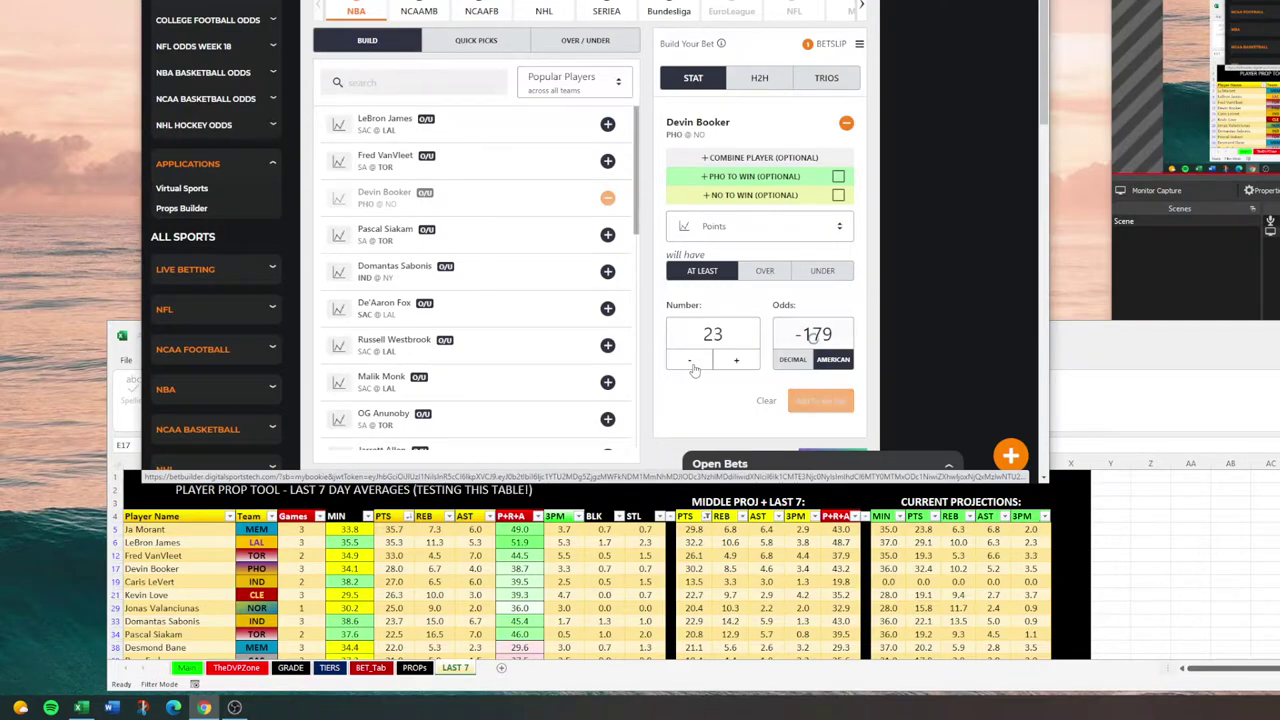
Step: Lower Booker's at-least Points number step by step to 20 and then raise it to 21, comparing the odds
{"action": "left_click", "coordinate": [692, 364]}
{"action": "left_click", "coordinate": [690, 361]}
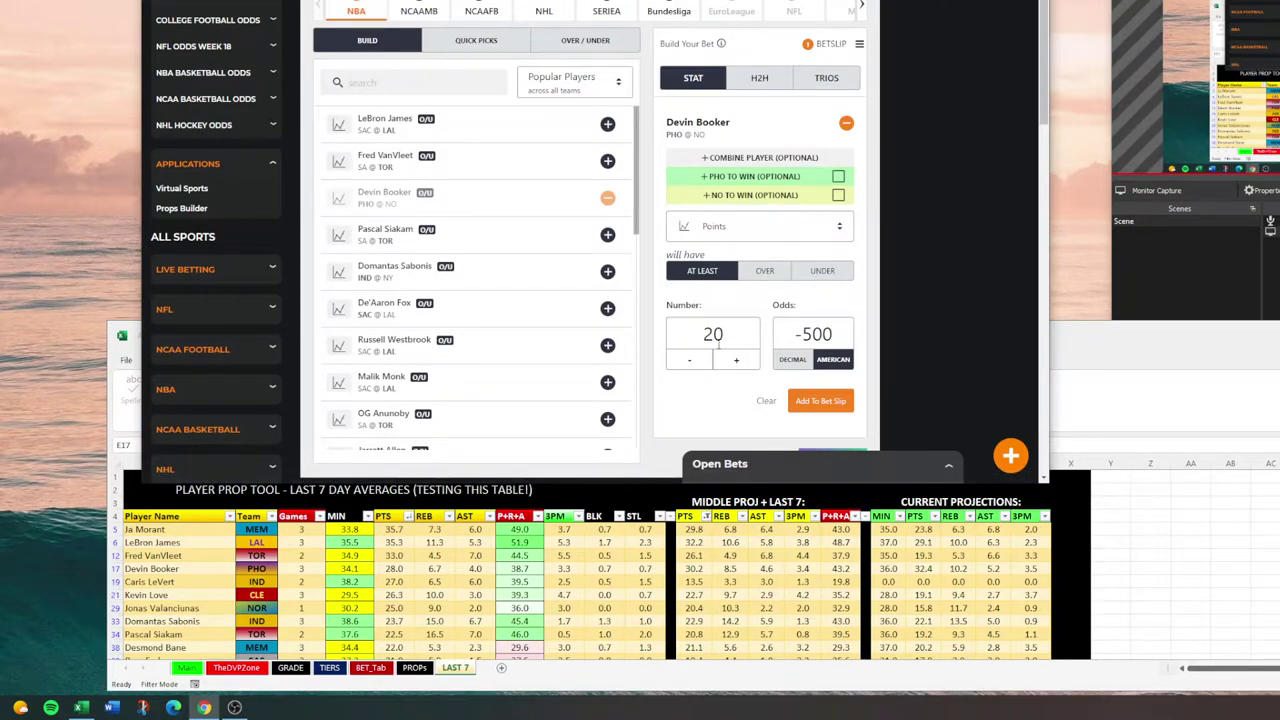
{"action": "left_click", "coordinate": [707, 333]}
{"action": "double_click", "coordinate": [707, 333]}
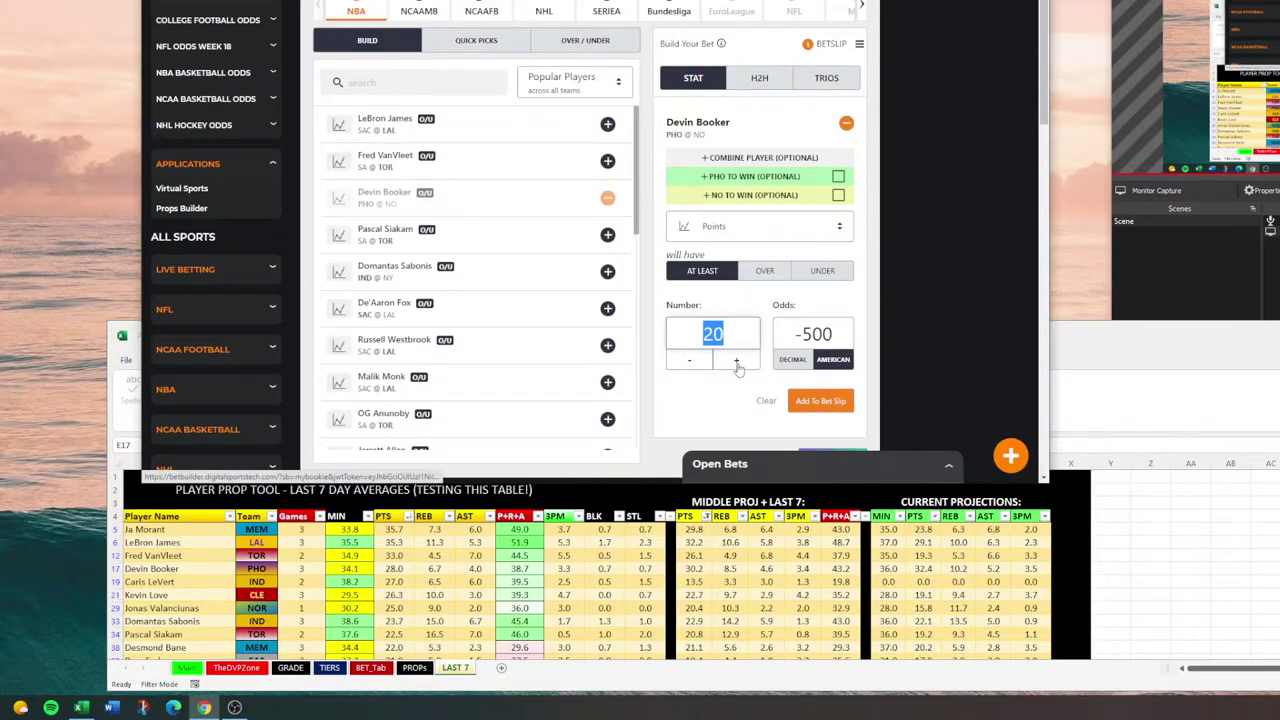
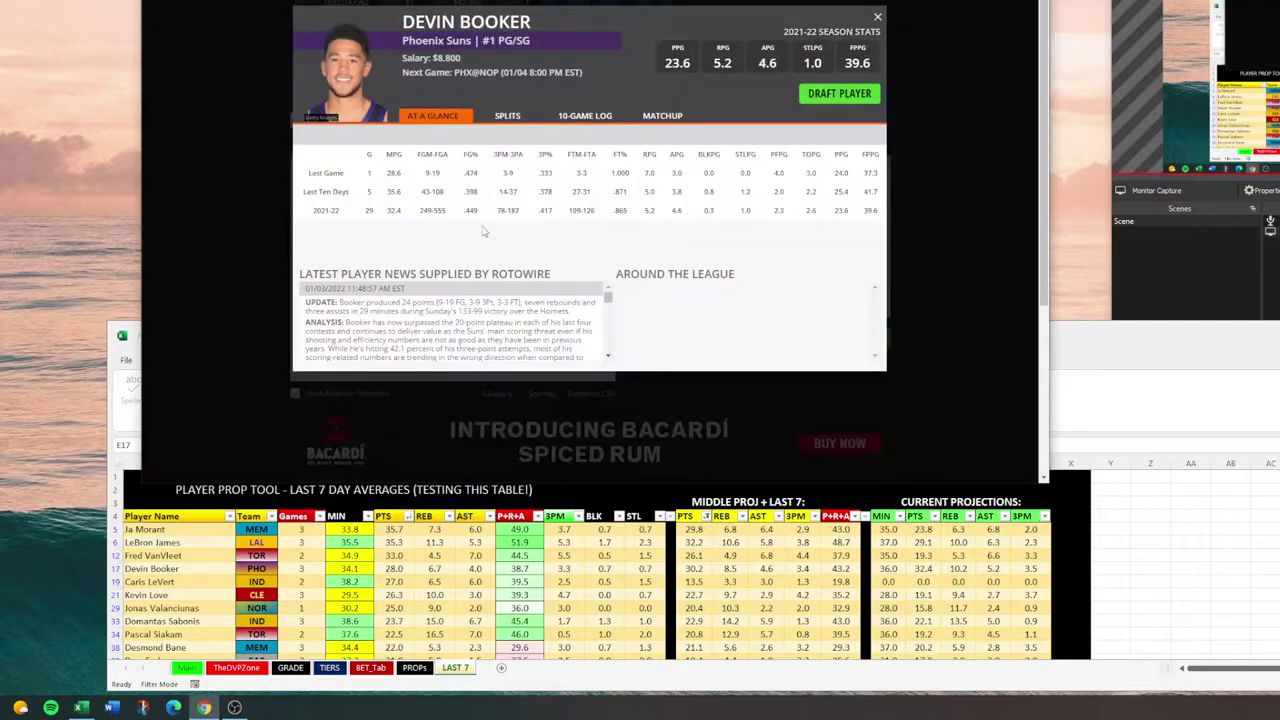
Step: Open Devin Booker's 10-game log on the fantasy lineup page and capture it in Snip & Sketch
{"action": "left_click", "coordinate": [590, 118]}
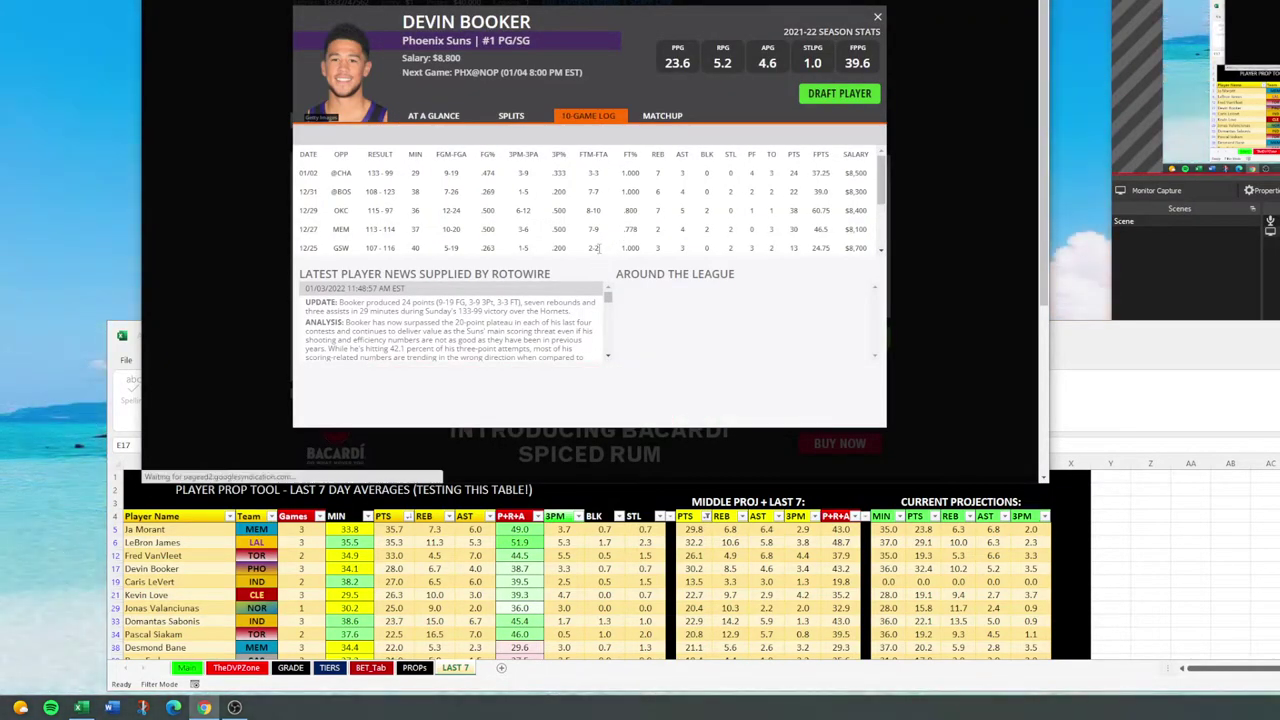
{"action": "left_click", "coordinate": [143, 707]}
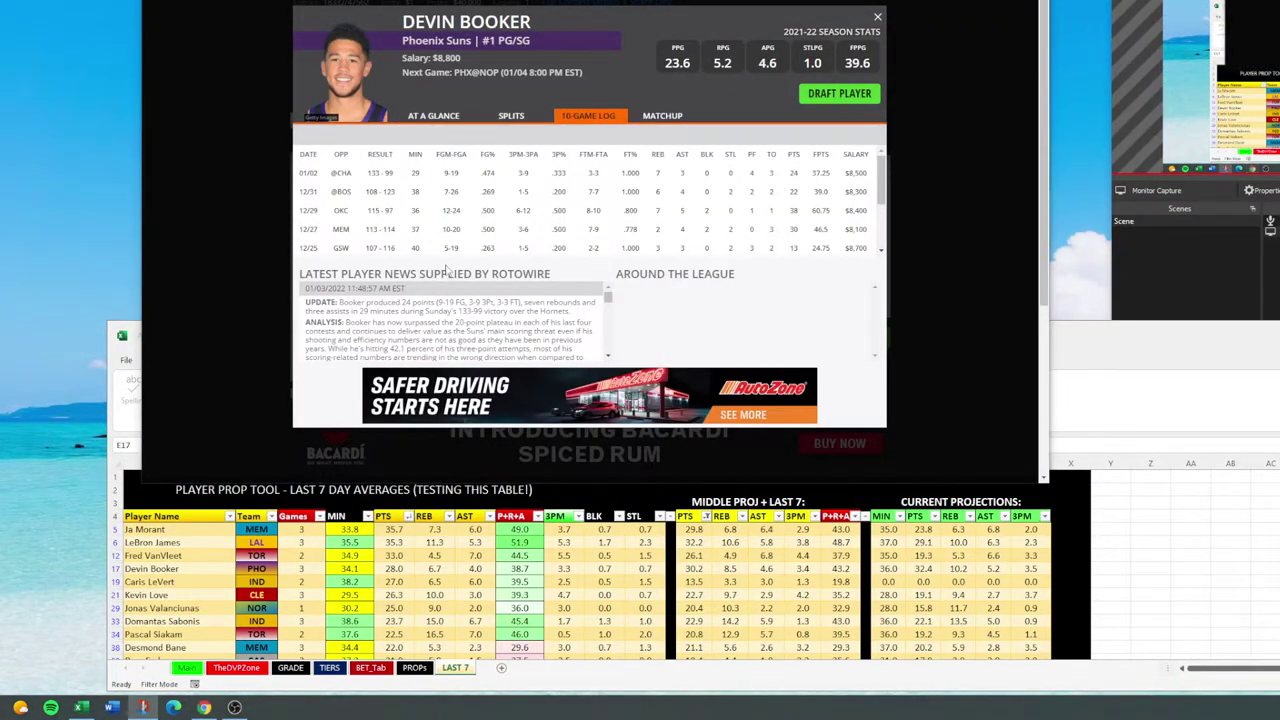
{"action": "left_click", "coordinate": [245, 5]}
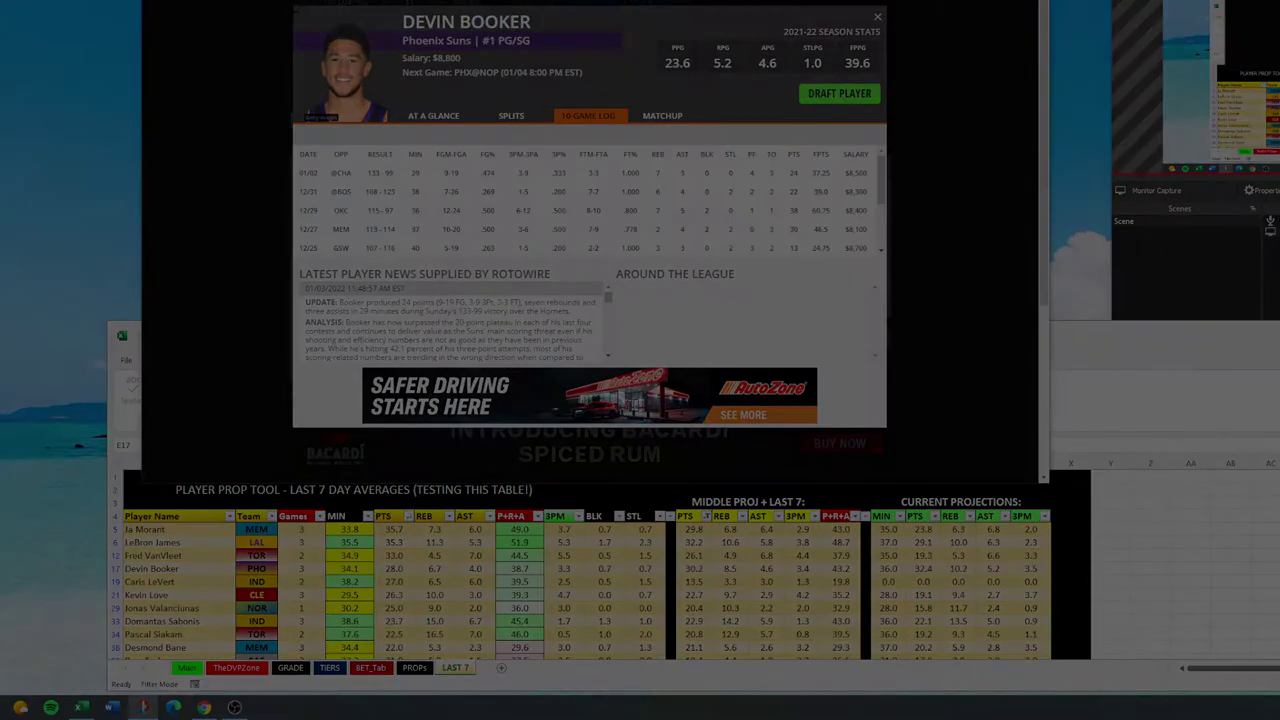
{"action": "mouse_move", "coordinate": [346, 163]}
{"action": "left_mouse_down"}
{"action": "mouse_move", "coordinate": [866, 251]}
{"action": "mouse_move", "coordinate": [886, 277]}
{"action": "mouse_move", "coordinate": [793, 276]}
{"action": "mouse_move", "coordinate": [799, 364]}
{"action": "mouse_move", "coordinate": [830, 352]}
{"action": "mouse_move", "coordinate": [828, 272]}
{"action": "left_mouse_up"}
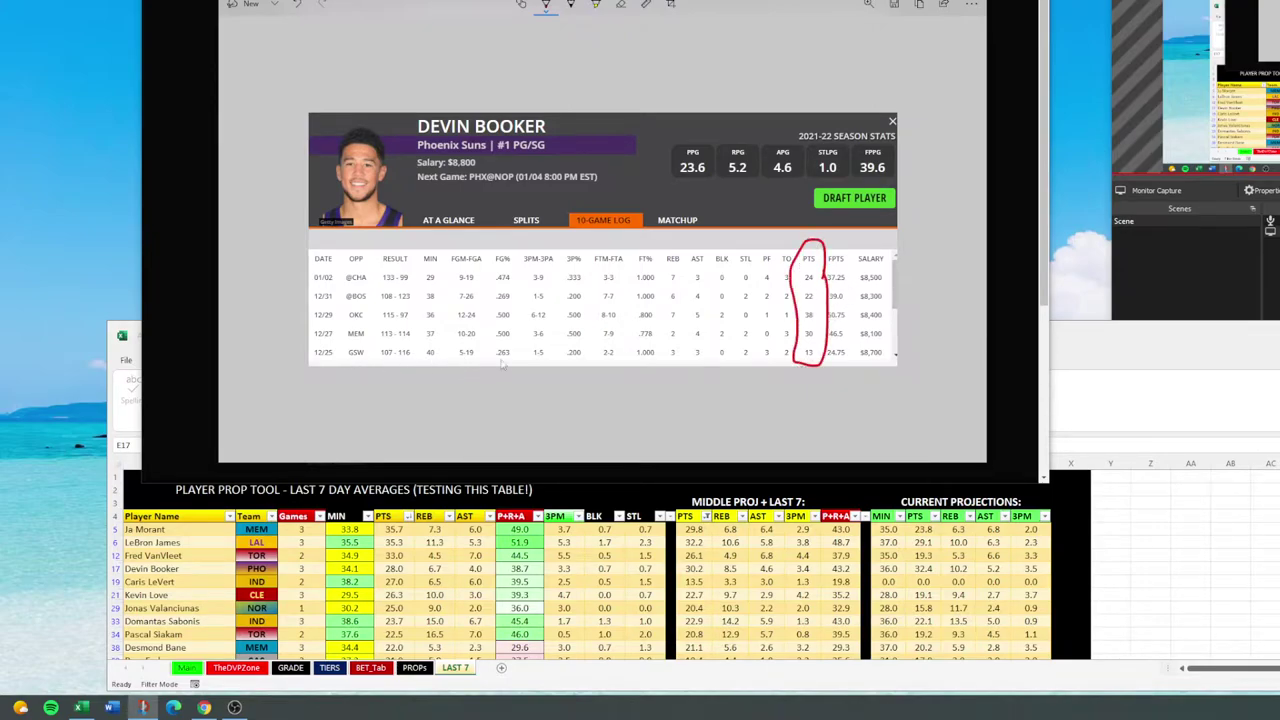
Step: Draw a line across the 12/25 game, tick the points of the four latest games and circle their field-goal figures
{"action": "left_click_drag", "start_coordinate": [455, 358], "coordinate": [486, 358]}
{"action": "left_click_drag", "start_coordinate": [316, 353], "coordinate": [895, 354]}
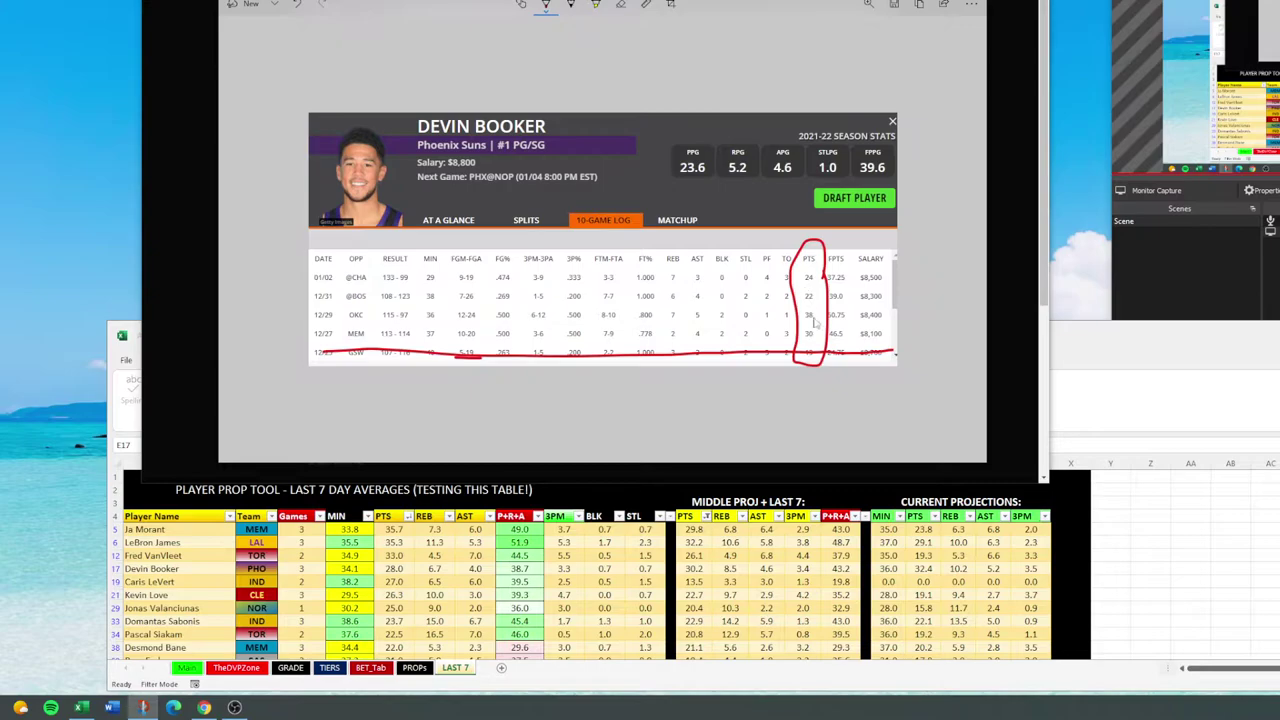
{"action": "mouse_move", "coordinate": [814, 331]}
{"action": "left_mouse_down"}
{"action": "mouse_move", "coordinate": [821, 341]}
{"action": "mouse_move", "coordinate": [832, 326]}
{"action": "mouse_move", "coordinate": [821, 324]}
{"action": "mouse_move", "coordinate": [832, 284]}
{"action": "mouse_move", "coordinate": [821, 284]}
{"action": "mouse_move", "coordinate": [833, 268]}
{"action": "left_mouse_up"}
{"action": "mouse_move", "coordinate": [479, 282]}
{"action": "left_mouse_down"}
{"action": "mouse_move", "coordinate": [487, 342]}
{"action": "mouse_move", "coordinate": [470, 352]}
{"action": "mouse_move", "coordinate": [449, 325]}
{"action": "mouse_move", "coordinate": [452, 274]}
{"action": "mouse_move", "coordinate": [476, 270]}
{"action": "mouse_move", "coordinate": [420, 322]}
{"action": "mouse_move", "coordinate": [422, 343]}
{"action": "left_mouse_up"}
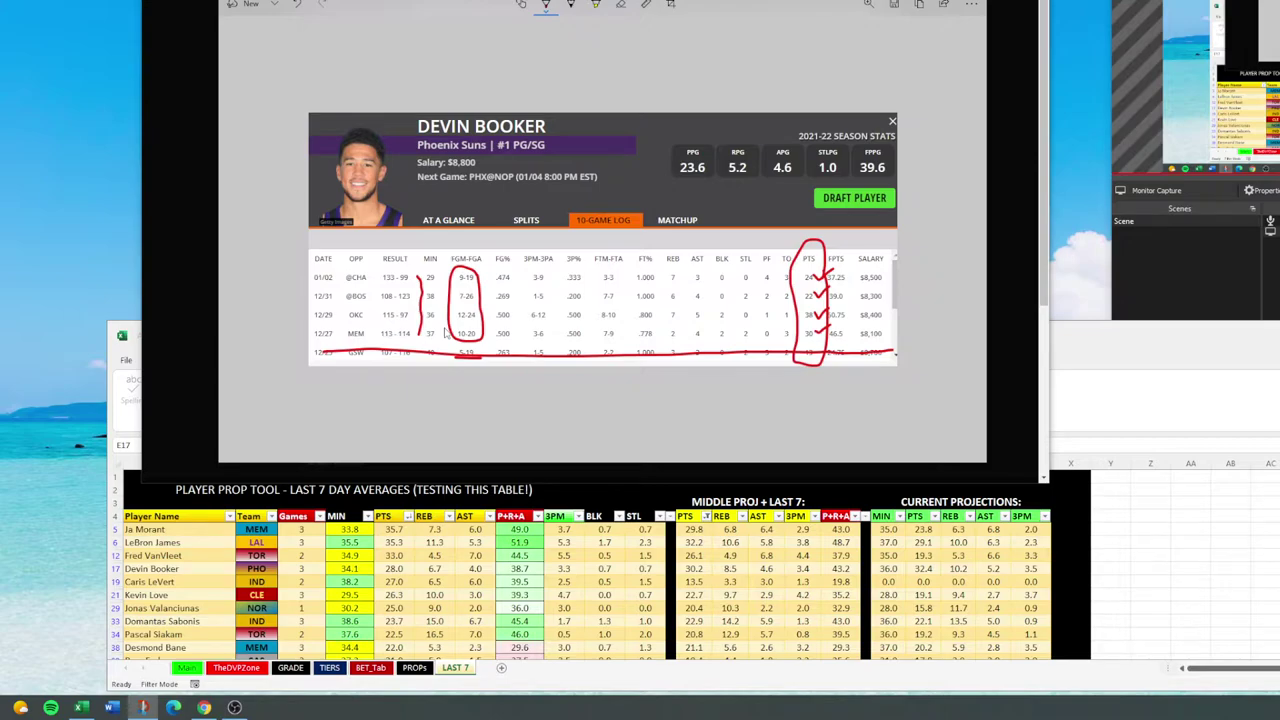
Step: Circle the 01/02 result, underline the results, minutes, shots and points of the three games before it, and close the snip
{"action": "mouse_move", "coordinate": [386, 289]}
{"action": "left_mouse_down"}
{"action": "mouse_move", "coordinate": [412, 266]}
{"action": "mouse_move", "coordinate": [378, 280]}
{"action": "mouse_move", "coordinate": [444, 274]}
{"action": "left_mouse_up"}
{"action": "left_click_drag", "start_coordinate": [381, 303], "coordinate": [513, 303]}
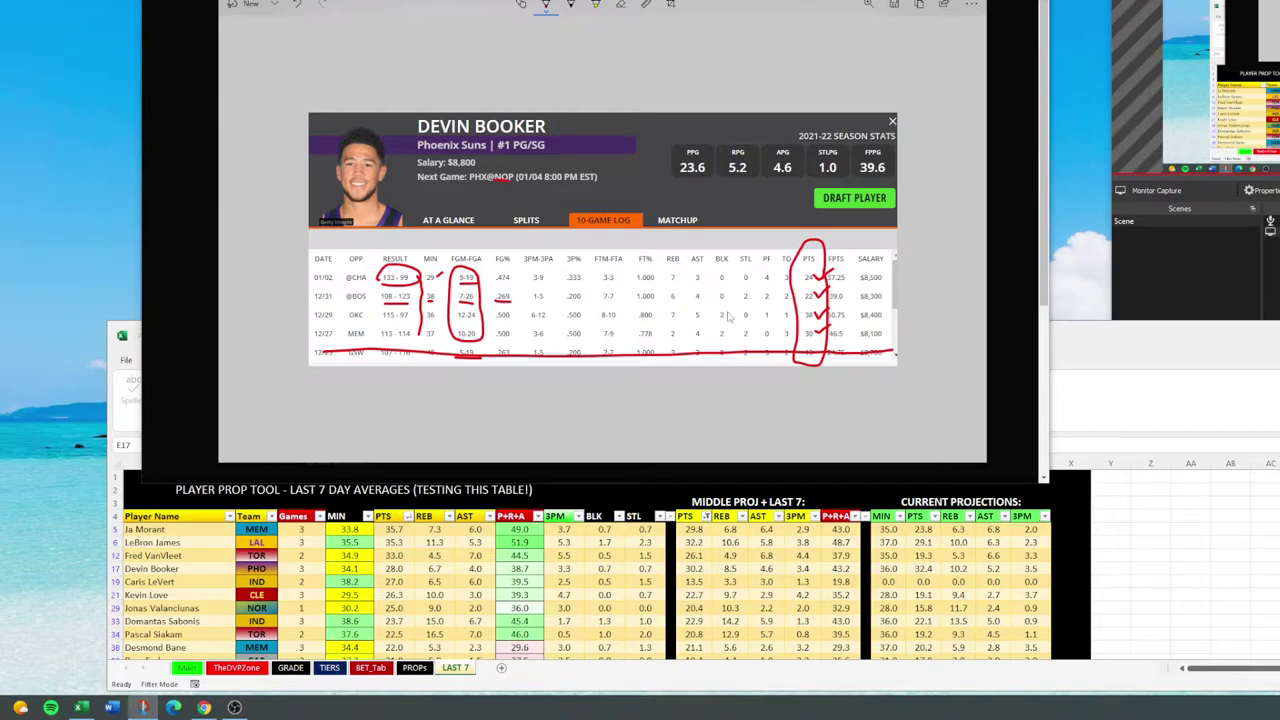
{"action": "left_click_drag", "start_coordinate": [803, 303], "coordinate": [820, 303]}
{"action": "left_click_drag", "start_coordinate": [388, 322], "coordinate": [410, 322]}
{"action": "left_click_drag", "start_coordinate": [427, 320], "coordinate": [480, 323]}
{"action": "left_click_drag", "start_coordinate": [802, 323], "coordinate": [817, 323]}
{"action": "mouse_move", "coordinate": [814, 300]}
{"action": "left_mouse_down"}
{"action": "mouse_move", "coordinate": [818, 270]}
{"action": "mouse_move", "coordinate": [798, 312]}
{"action": "mouse_move", "coordinate": [820, 308]}
{"action": "mouse_move", "coordinate": [820, 330]}
{"action": "mouse_move", "coordinate": [800, 345]}
{"action": "mouse_move", "coordinate": [812, 305]}
{"action": "mouse_move", "coordinate": [800, 280]}
{"action": "left_mouse_up"}
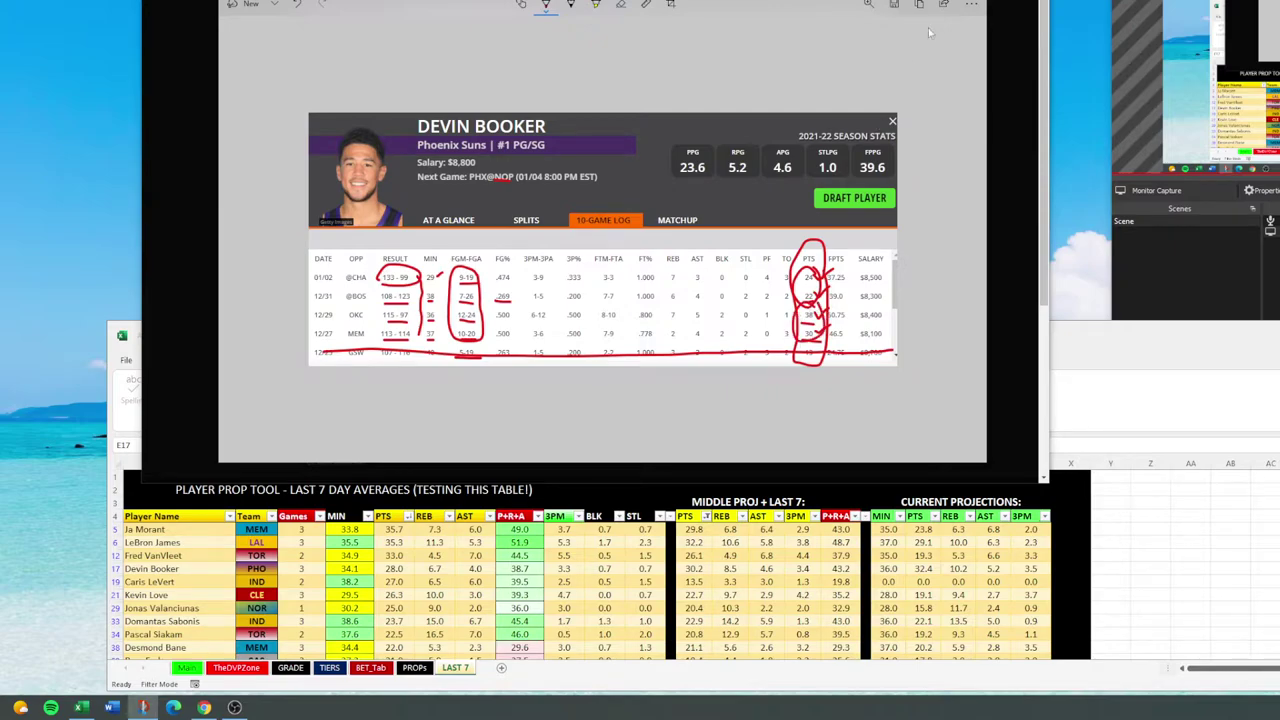
{"action": "key", "text": "alt+F4"}
{"action": "key", "text": "Escape"}
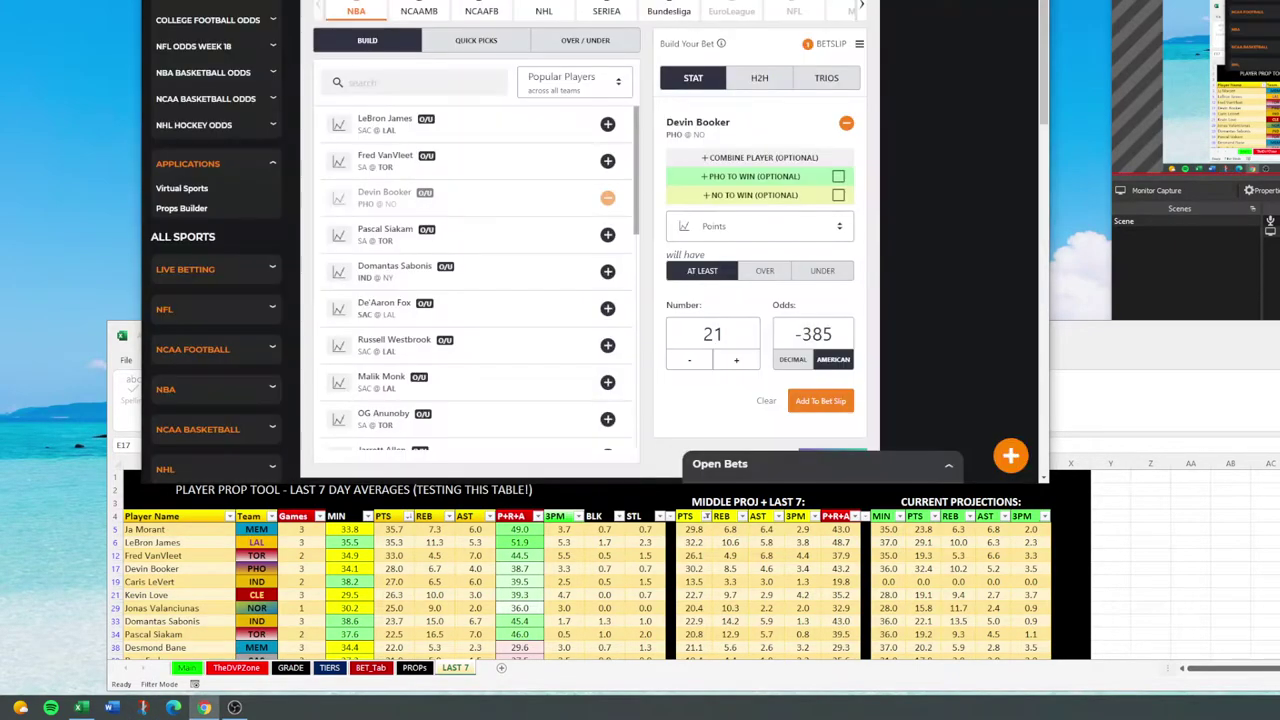
Step: Set Devin Booker's at-least Points number to 22 in Props Builder and add the bet to the slip
{"action": "left_click", "coordinate": [715, 232]}
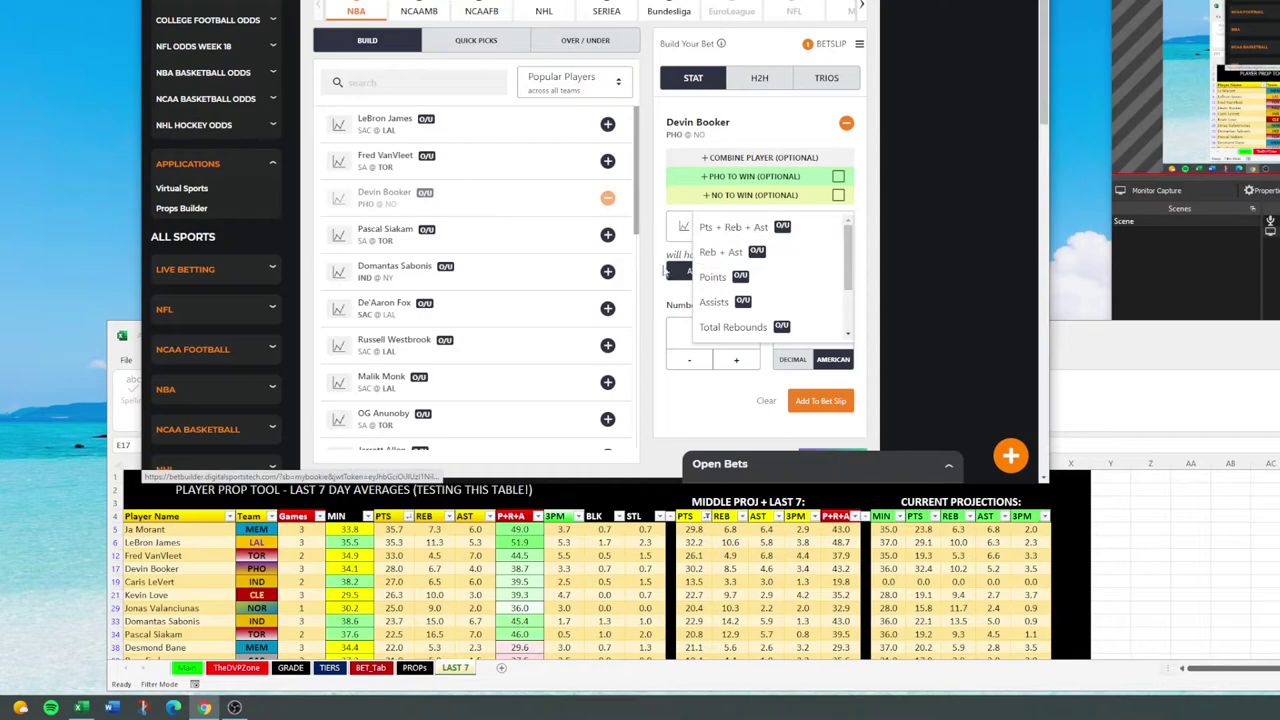
{"action": "left_click", "coordinate": [712, 277]}
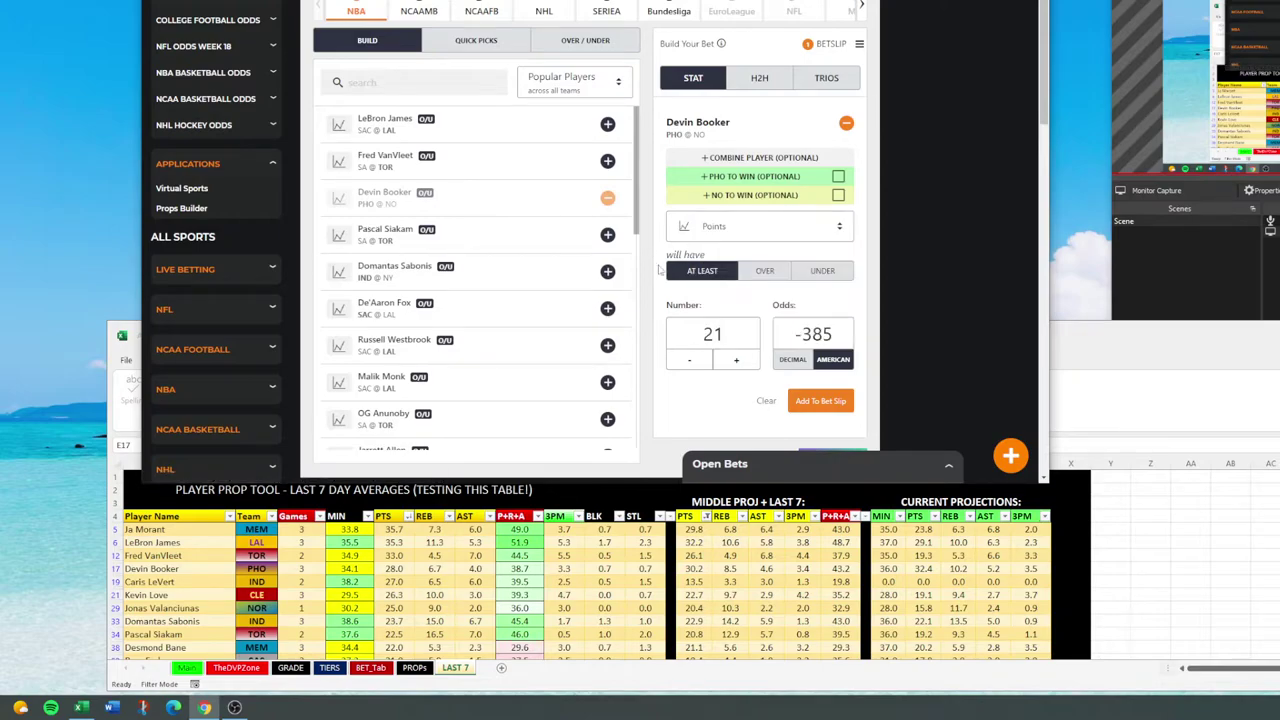
{"action": "double_click", "coordinate": [713, 336]}
{"action": "type", "text": "22"}
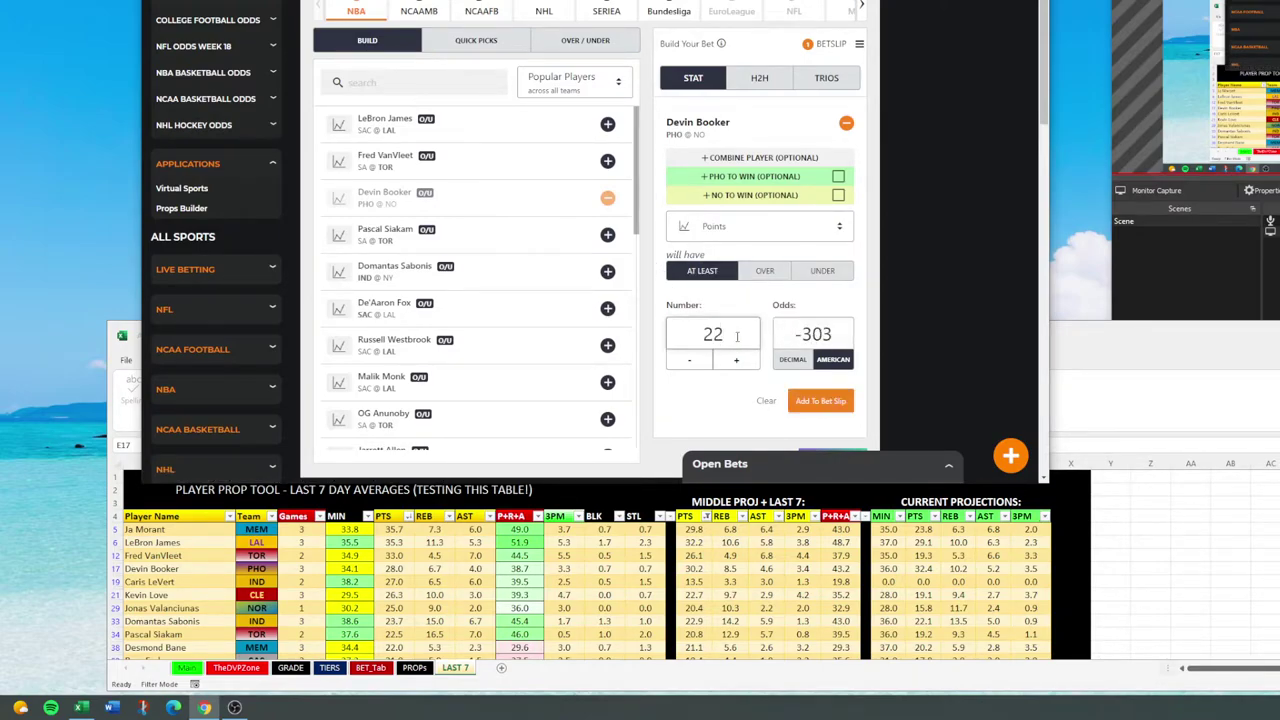
{"action": "left_click", "coordinate": [818, 401]}
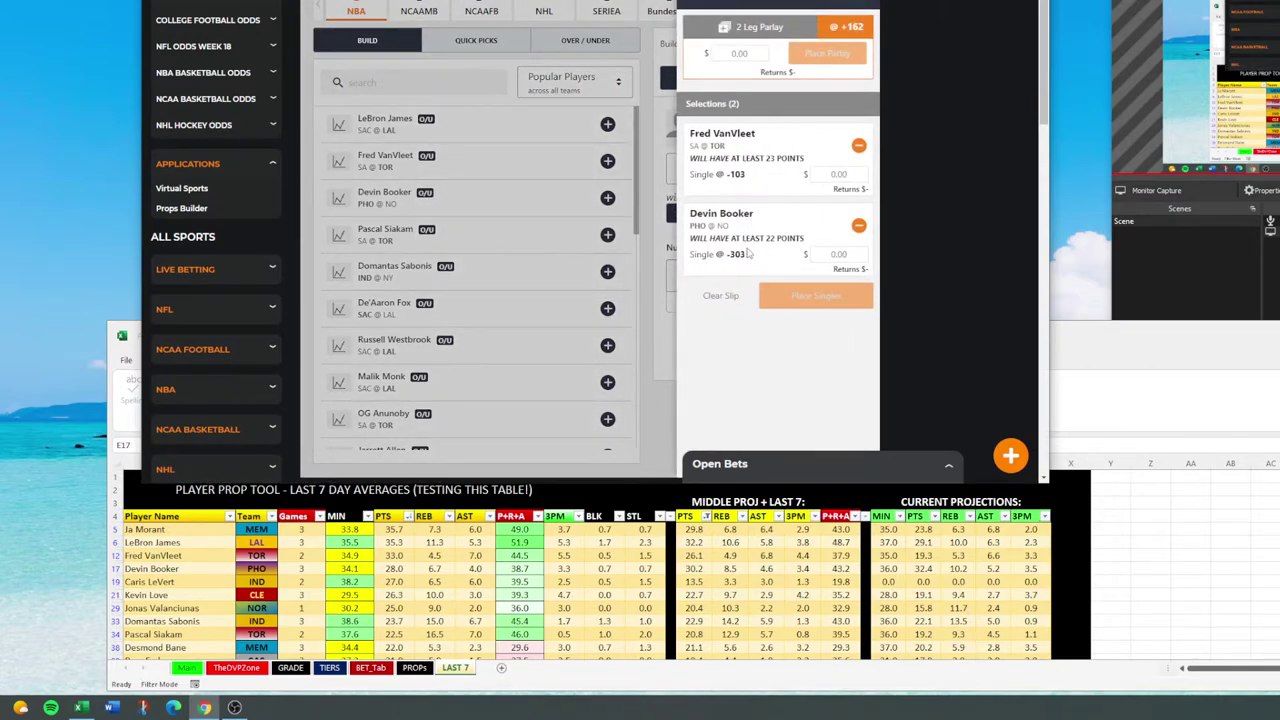
Step: Add Devin Booker to another Points bet and raise the at-least number step by step to 30, comparing the odds
{"action": "left_click", "coordinate": [651, 275]}
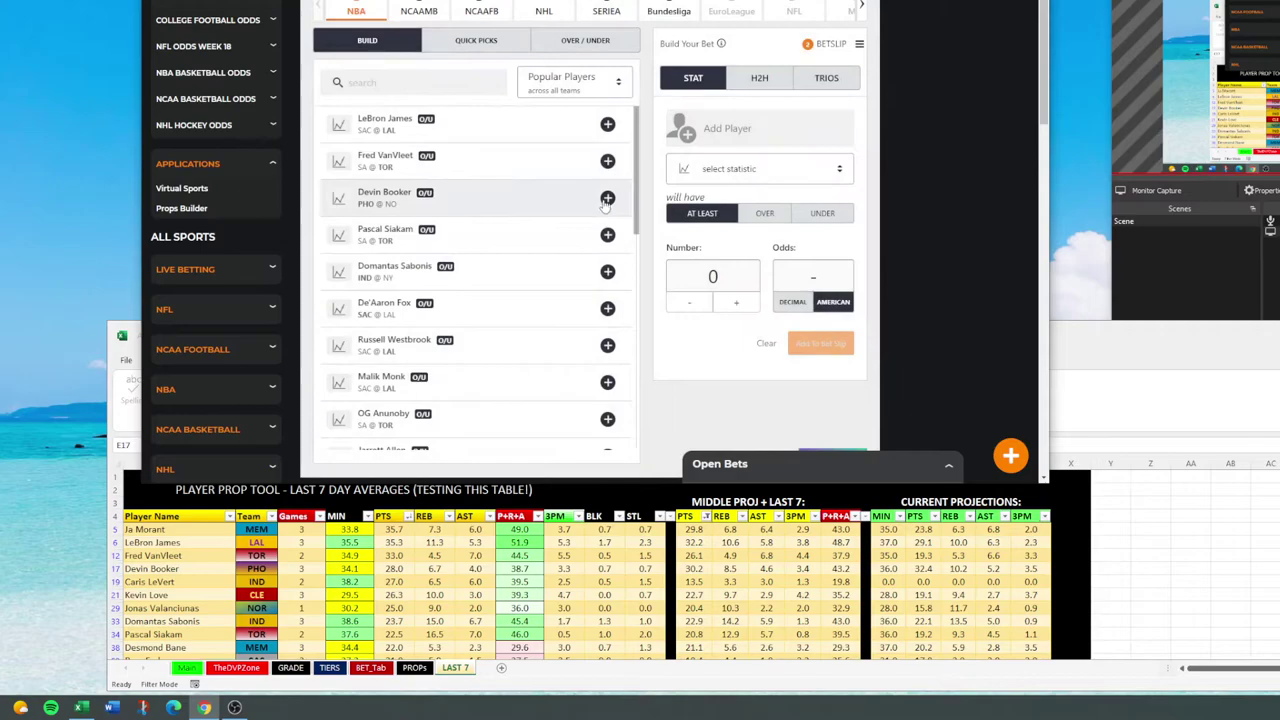
{"action": "left_click", "coordinate": [607, 198]}
{"action": "left_click", "coordinate": [754, 230]}
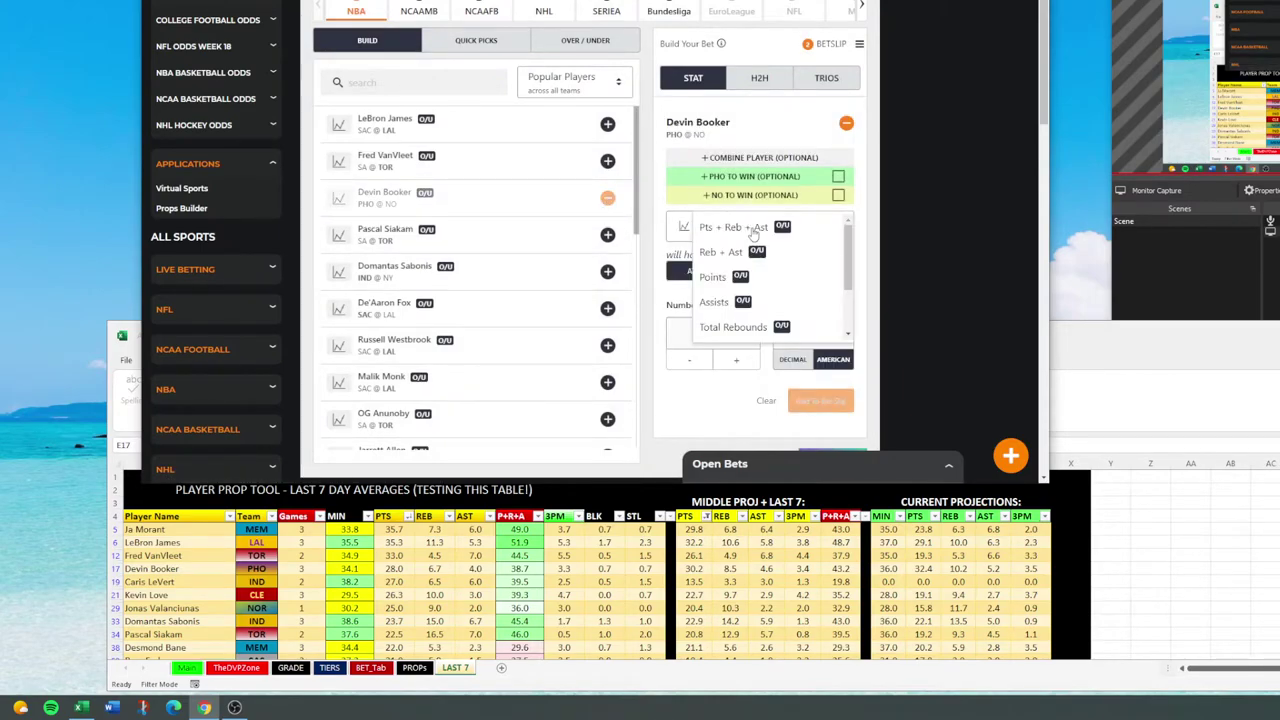
{"action": "left_click", "coordinate": [712, 276]}
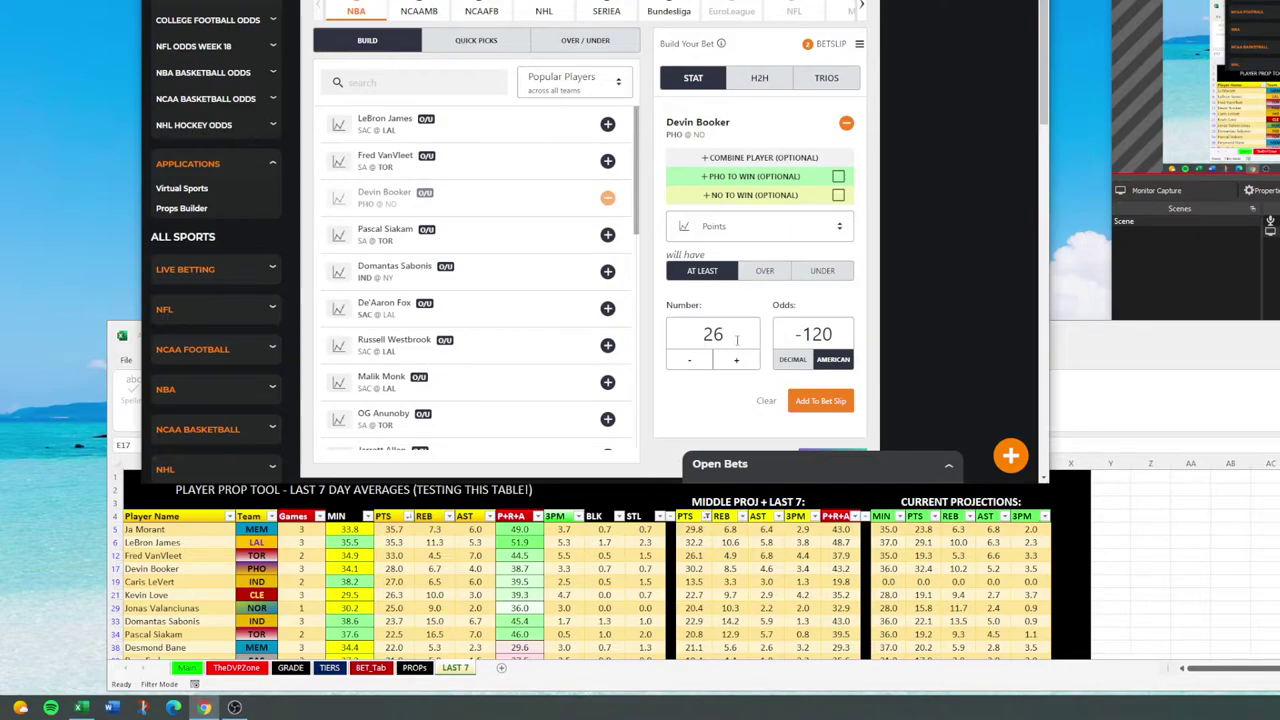
{"action": "left_click", "coordinate": [735, 361]}
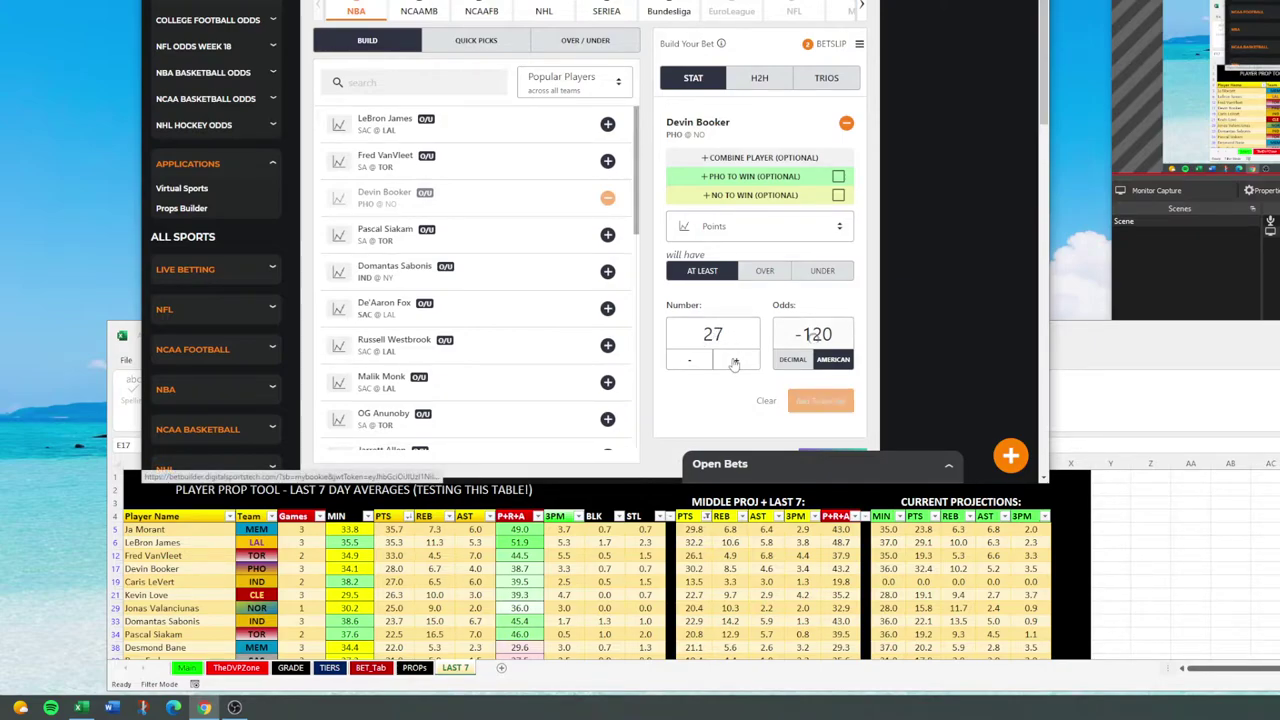
{"action": "left_click", "coordinate": [735, 361]}
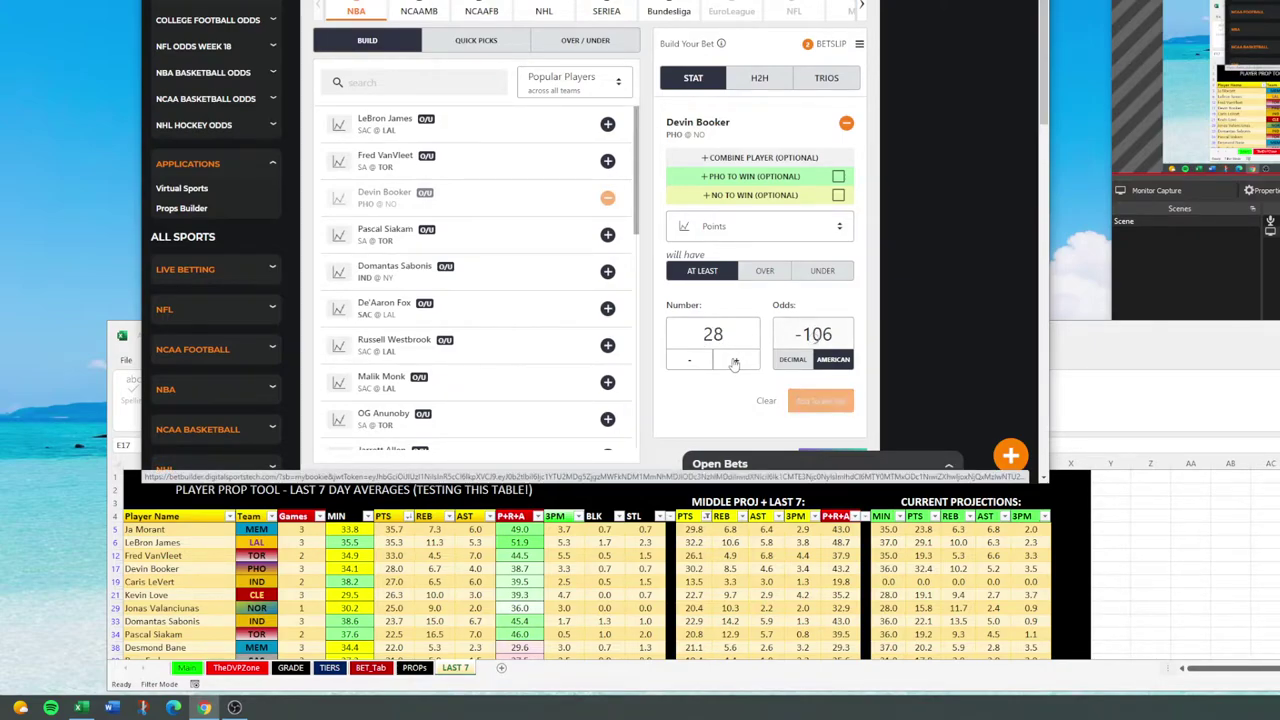
{"action": "left_click", "coordinate": [735, 361]}
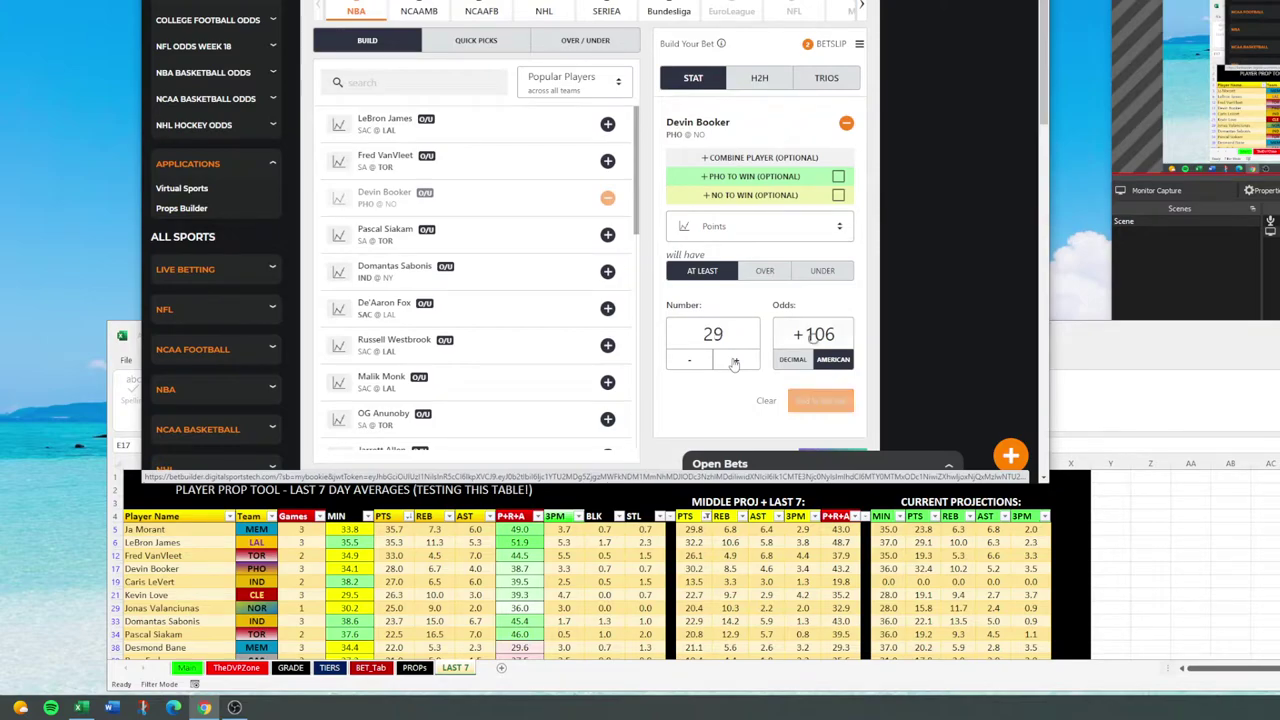
{"action": "left_click", "coordinate": [735, 361]}
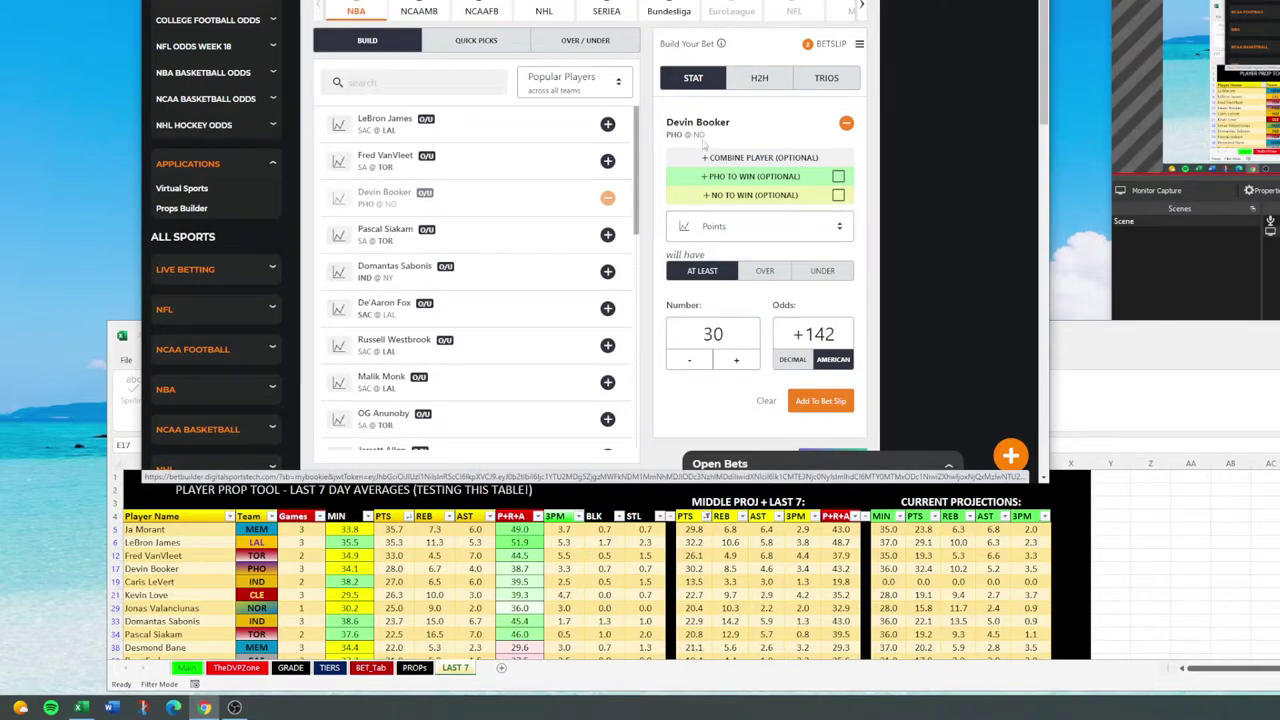
Step: Review the selections in the bet slip and clear the unfinished Booker bet from the builder
{"action": "left_click", "coordinate": [830, 43]}
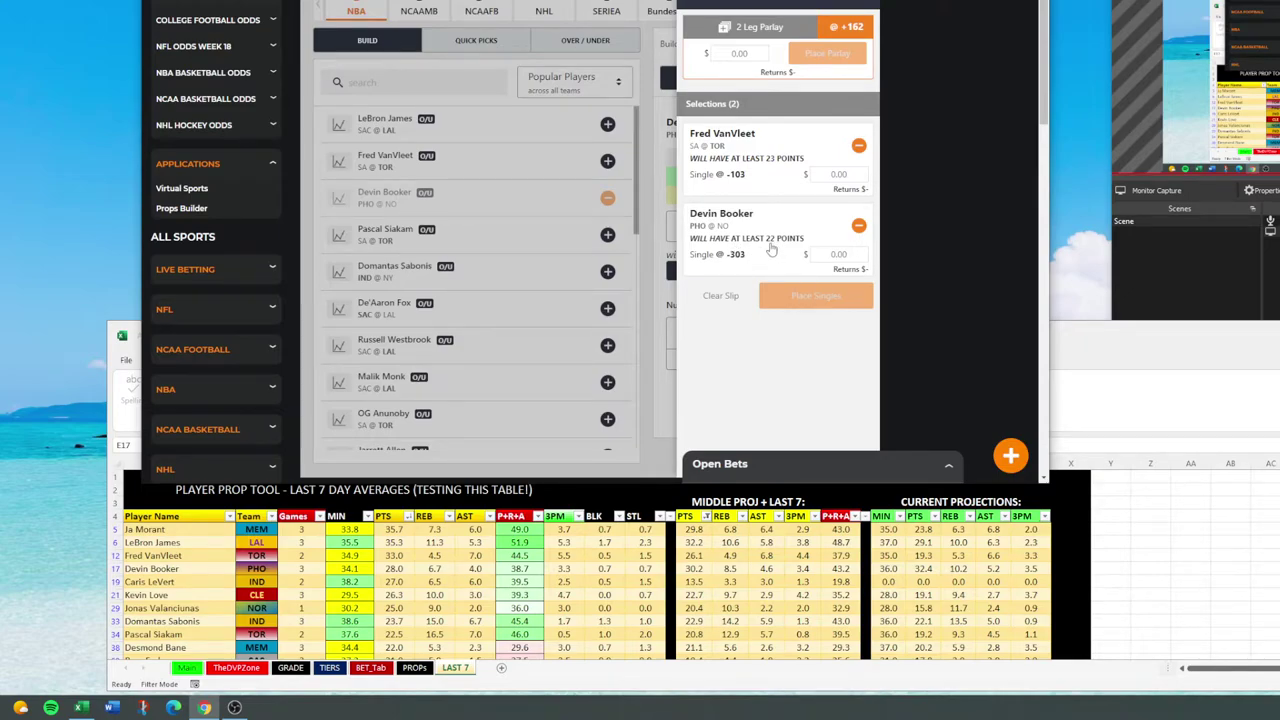
{"action": "left_click", "coordinate": [651, 256]}
{"action": "left_click", "coordinate": [763, 402]}
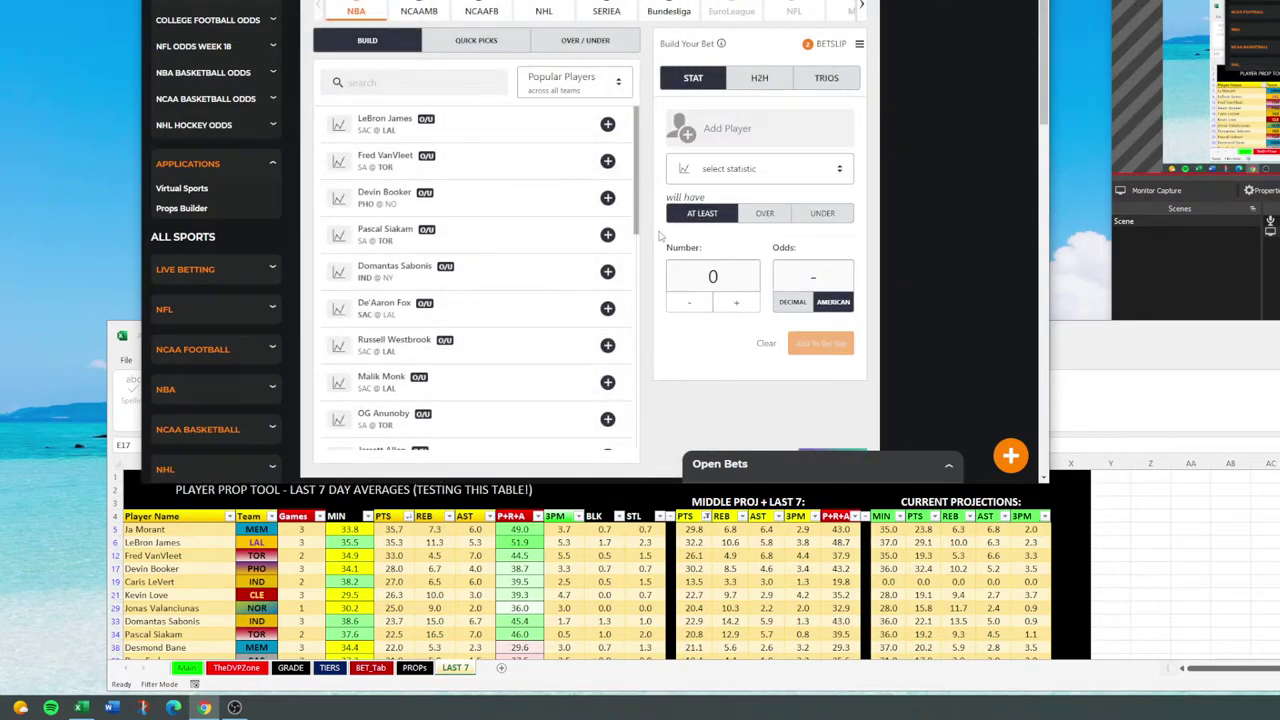
Step: Switch to the Excel cheat sheet and highlight LeBron James's row across the averages and projections
{"action": "left_click", "coordinate": [579, 552]}
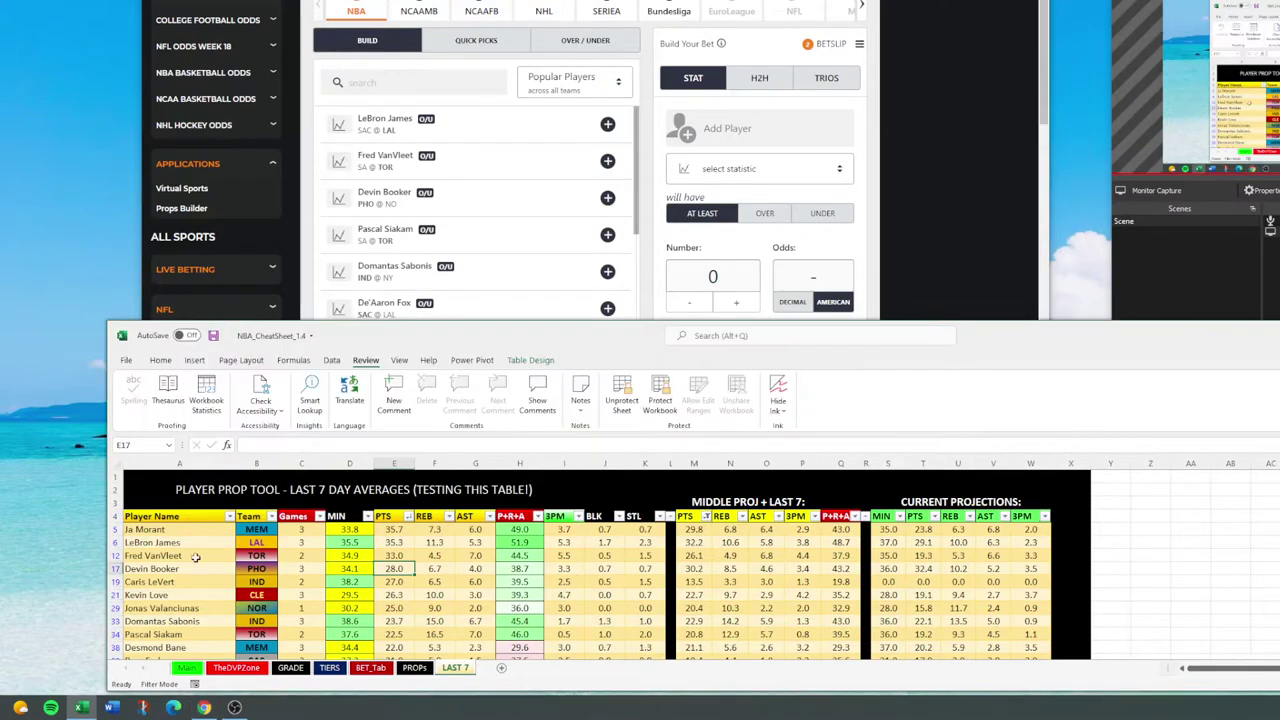
{"action": "left_click_drag", "start_coordinate": [175, 542], "coordinate": [1040, 542]}
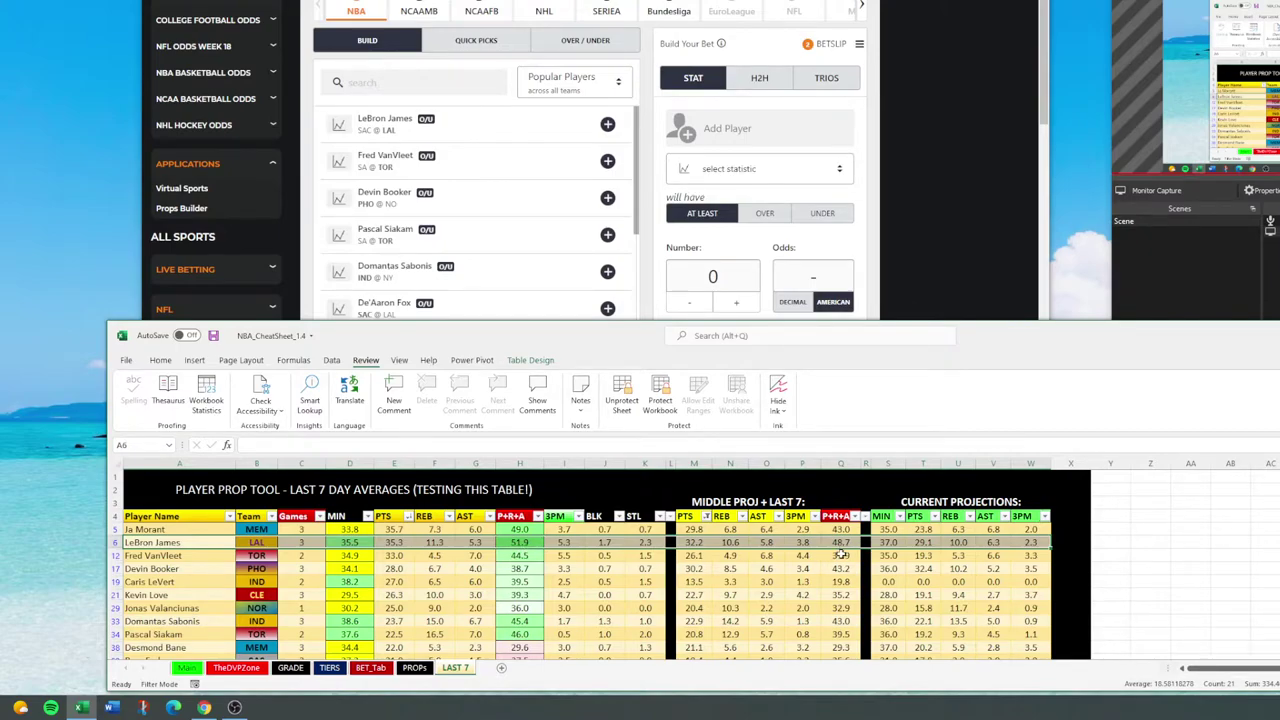
Step: Switch back to Props Builder, add LeBron James to the bet and choose the Pts + Reb + Ast statistic
{"action": "left_click", "coordinate": [650, 264]}
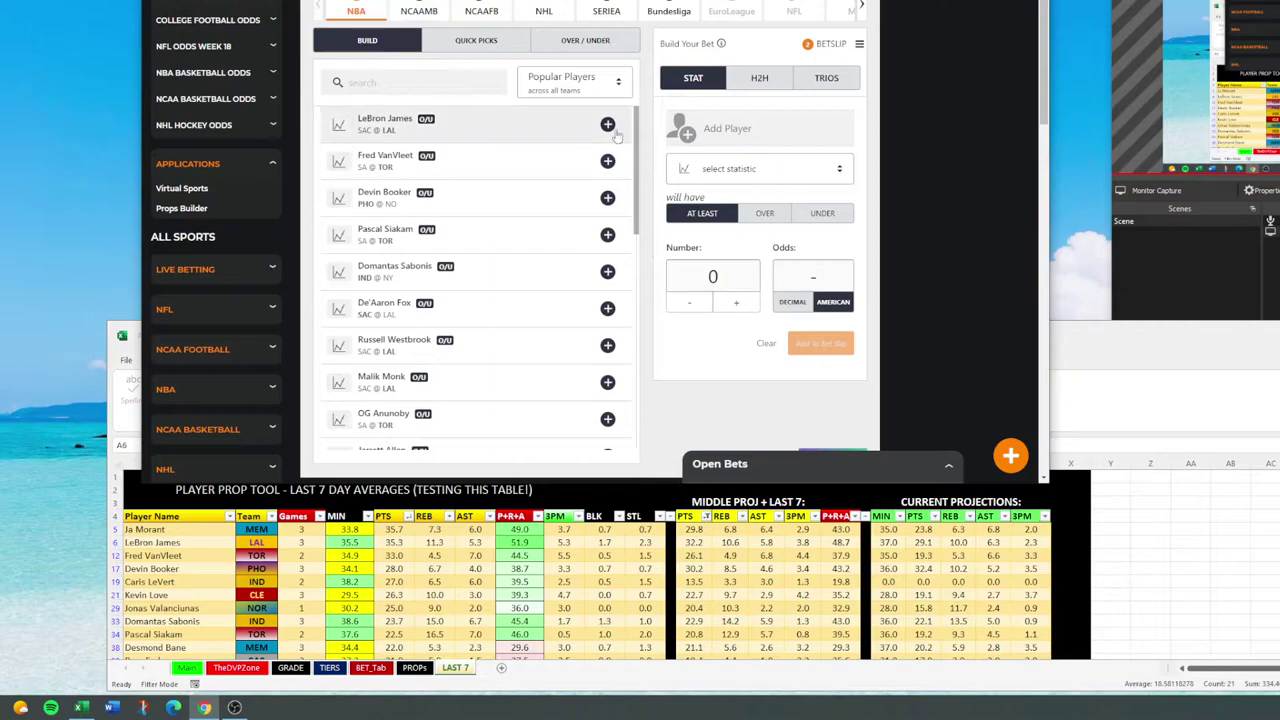
{"action": "left_click", "coordinate": [612, 128]}
{"action": "left_click", "coordinate": [717, 228]}
{"action": "left_click", "coordinate": [731, 255]}
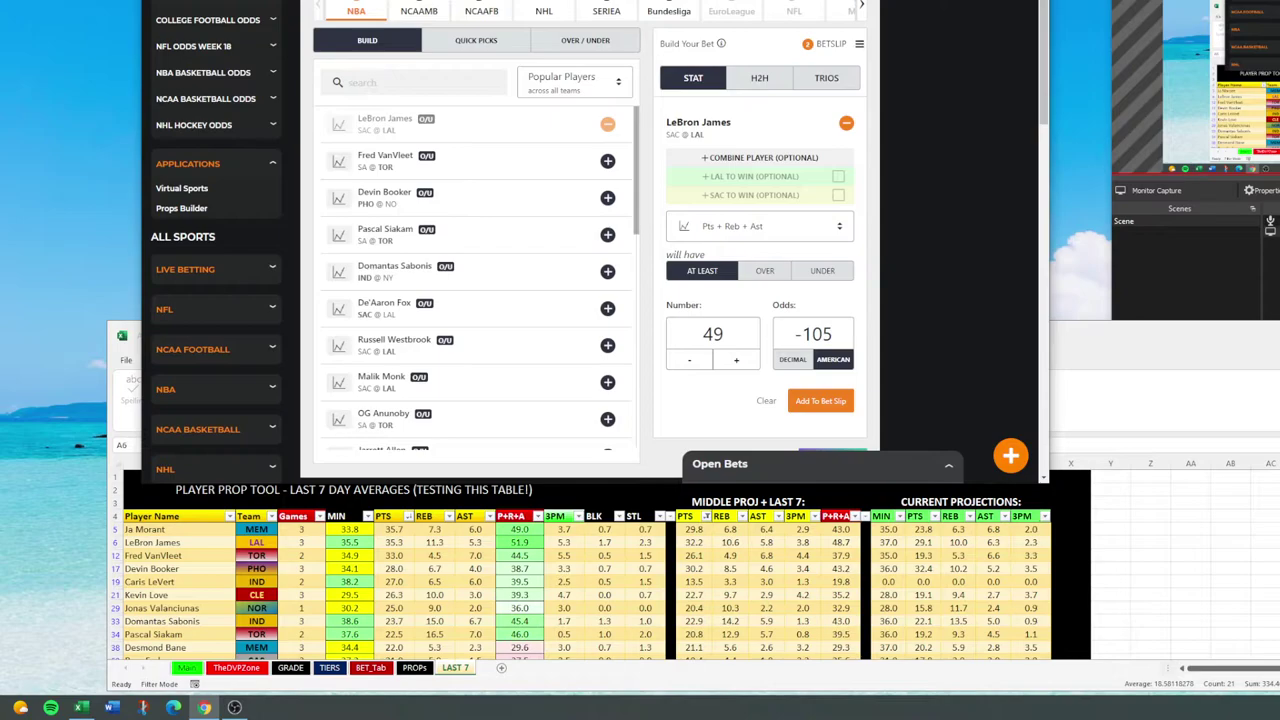
Step: Switch to the fantasy lineup page, replace the Booker search and open LeBron James's 10-game log
{"action": "left_click", "coordinate": [384, 192]}
{"action": "left_click", "coordinate": [878, 17]}
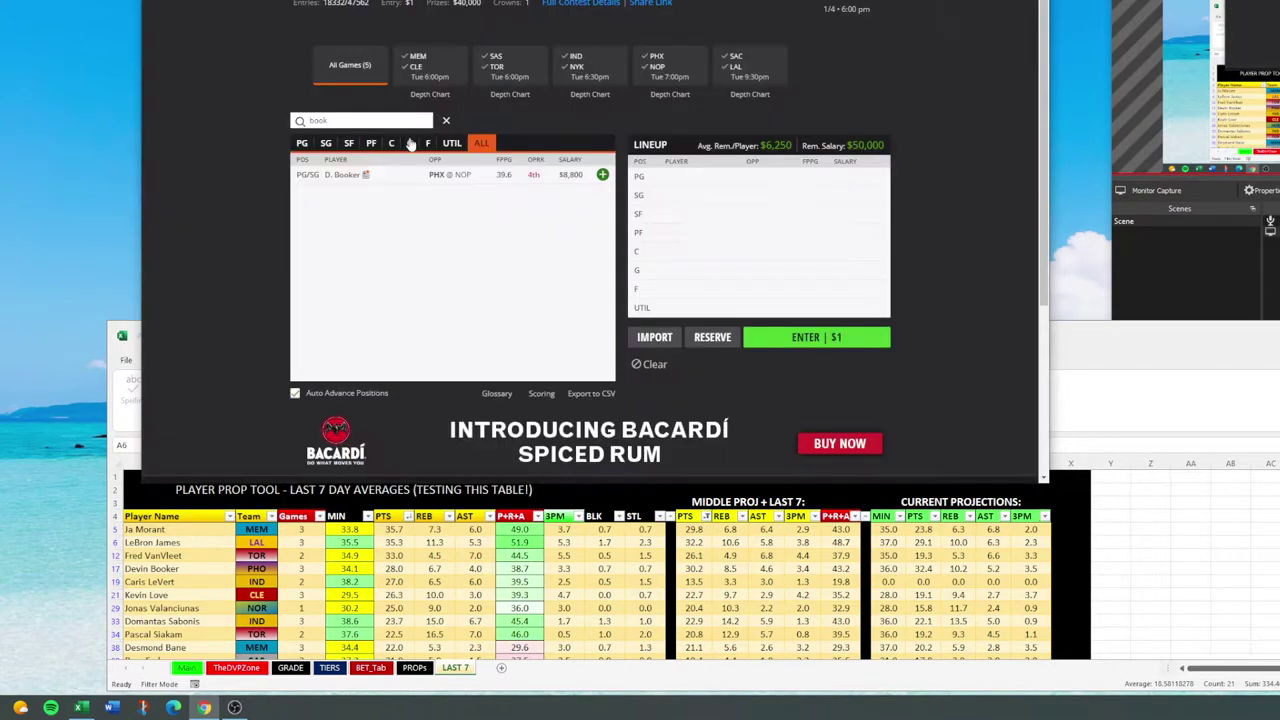
{"action": "type", "text": "leb"}
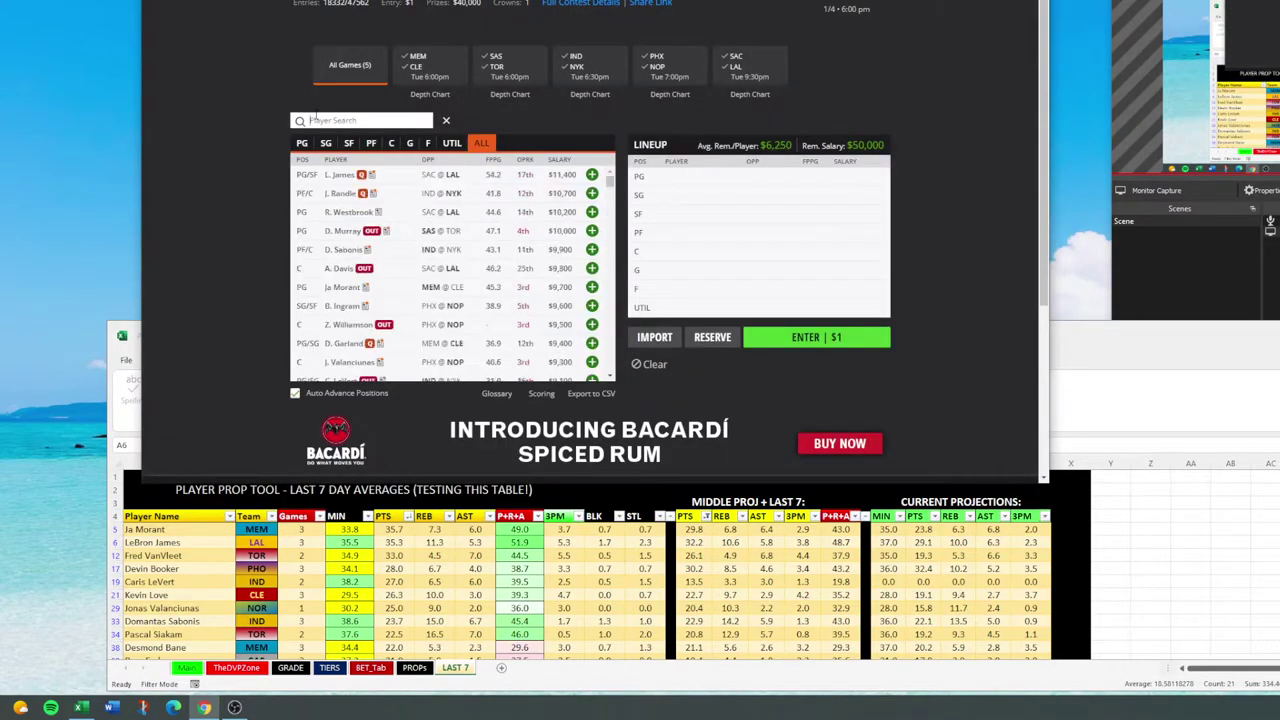
{"action": "left_click", "coordinate": [343, 176]}
{"action": "left_click", "coordinate": [588, 116]}
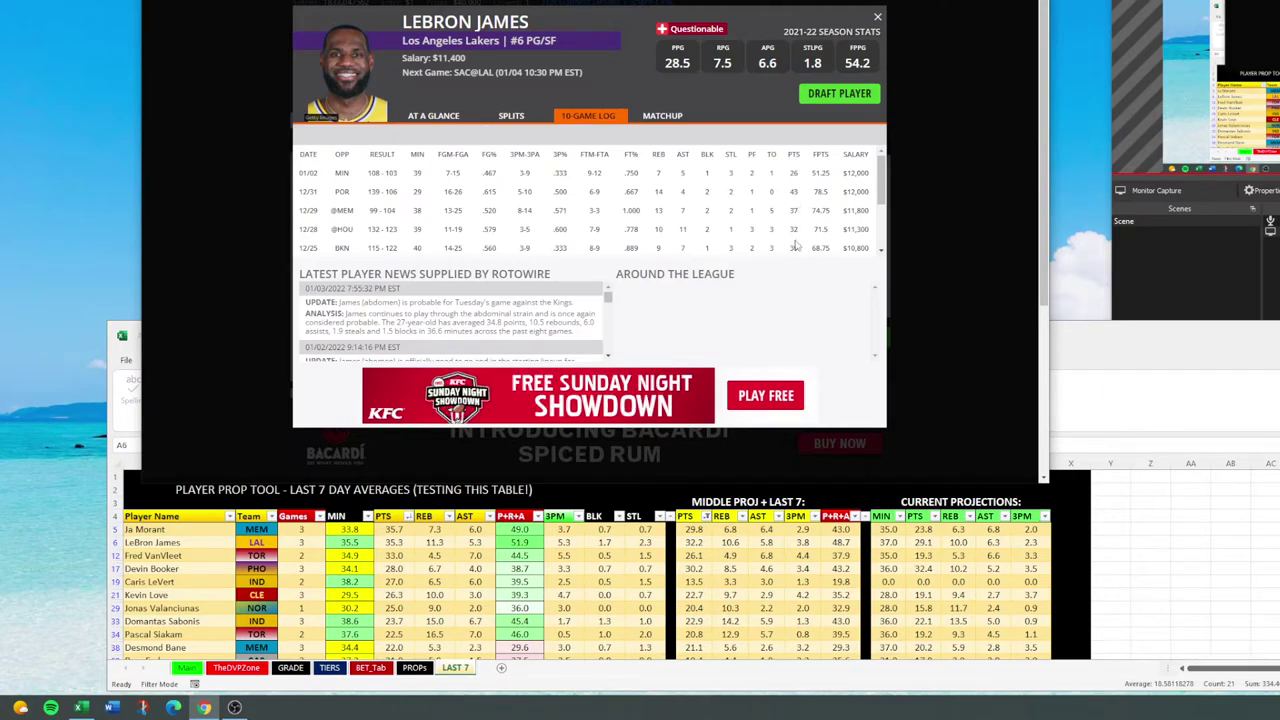
Step: Capture LeBron James's player card with his 10-game log as a new snip in Snip & Sketch
{"action": "left_click", "coordinate": [143, 707]}
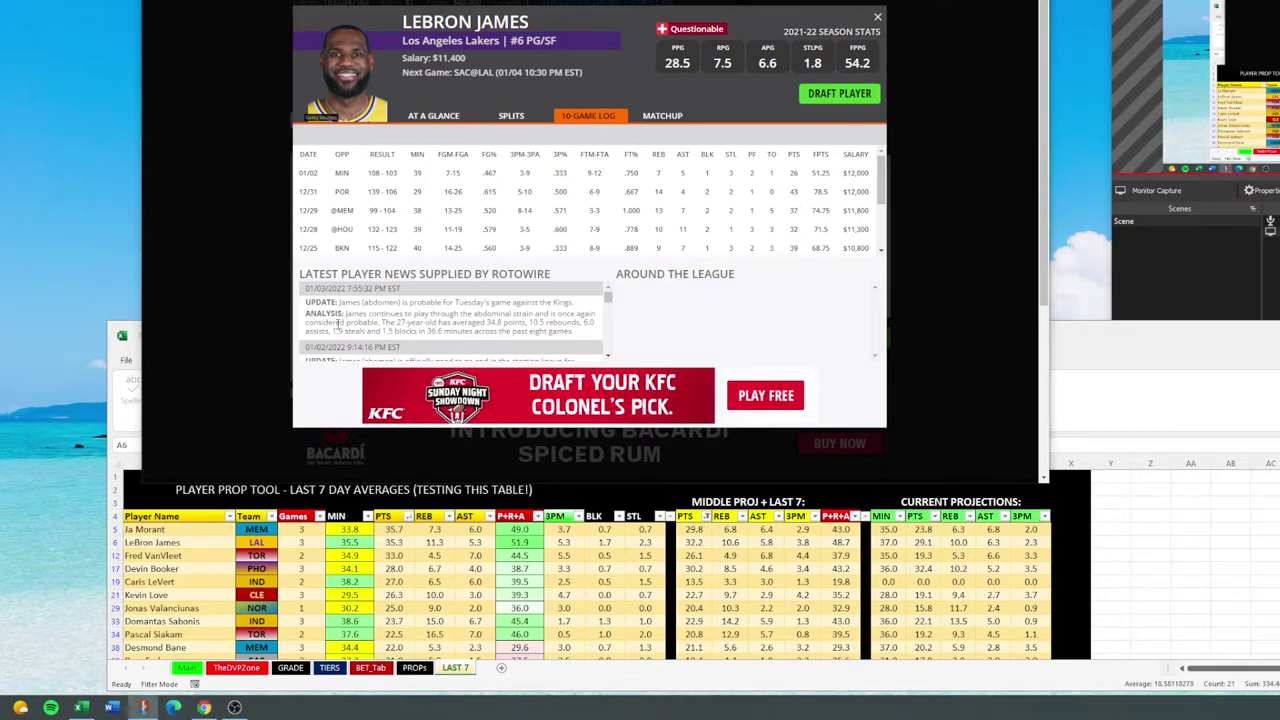
{"action": "left_click", "coordinate": [260, 6]}
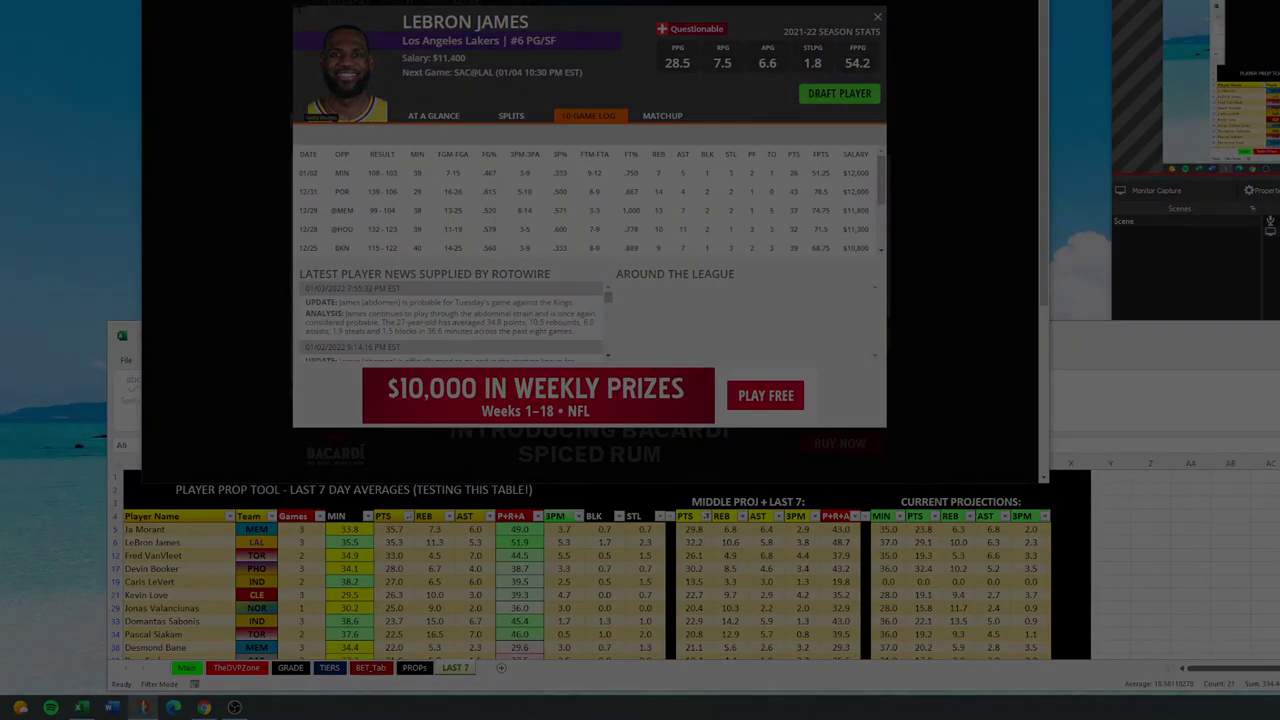
{"action": "mouse_move", "coordinate": [298, 4]}
{"action": "left_mouse_down"}
{"action": "mouse_move", "coordinate": [709, 277]}
{"action": "mouse_move", "coordinate": [874, 263]}
{"action": "left_mouse_up"}
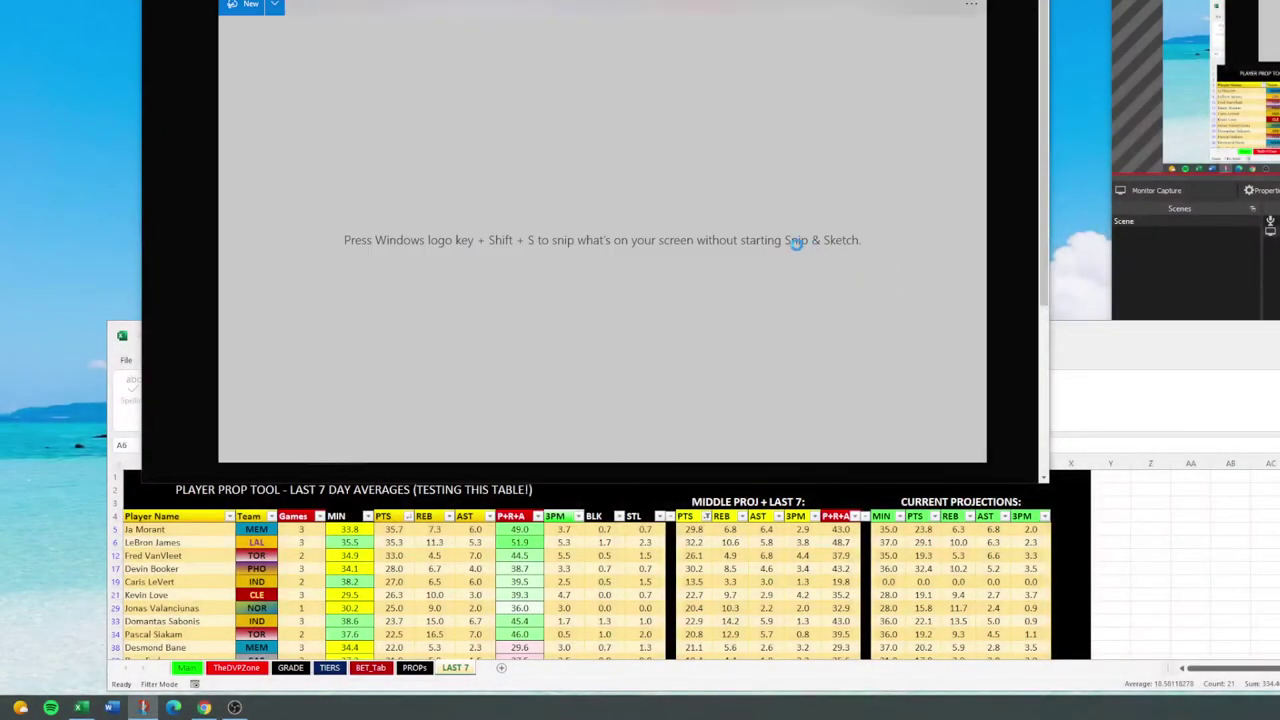
Step: Circle LeBron James's points from 12/31 back to 12/25 on the snip and mark the neighbouring rebound and assist values
{"action": "mouse_move", "coordinate": [820, 297]}
{"action": "left_mouse_down"}
{"action": "mouse_move", "coordinate": [798, 312]}
{"action": "mouse_move", "coordinate": [808, 363]}
{"action": "left_mouse_up"}
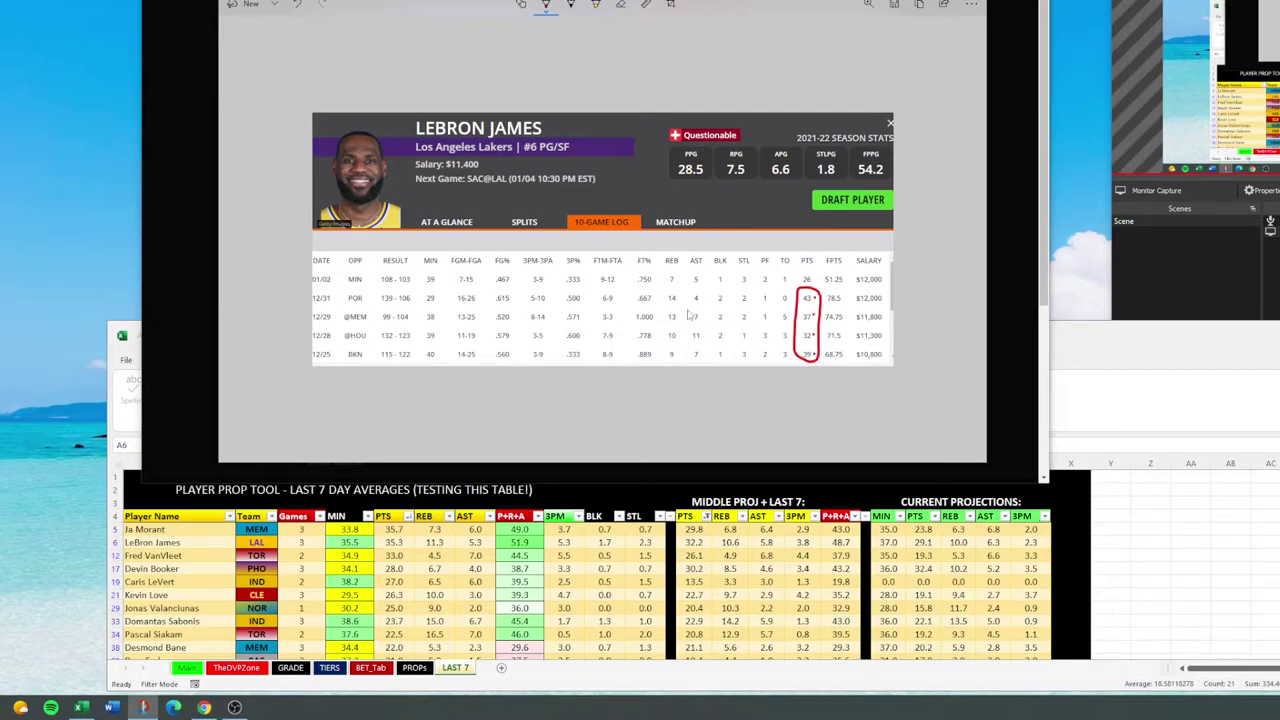
{"action": "left_click", "coordinate": [681, 317]}
{"action": "left_click", "coordinate": [705, 298]}
{"action": "left_click", "coordinate": [707, 318]}
{"action": "left_click", "coordinate": [706, 354]}
{"action": "left_click", "coordinate": [710, 336]}
Step: Switch to the fantasy lineup page, review the older games in LeBron James's 10-game log and return to Props Builder
{"action": "key", "text": "alt+Tab"}
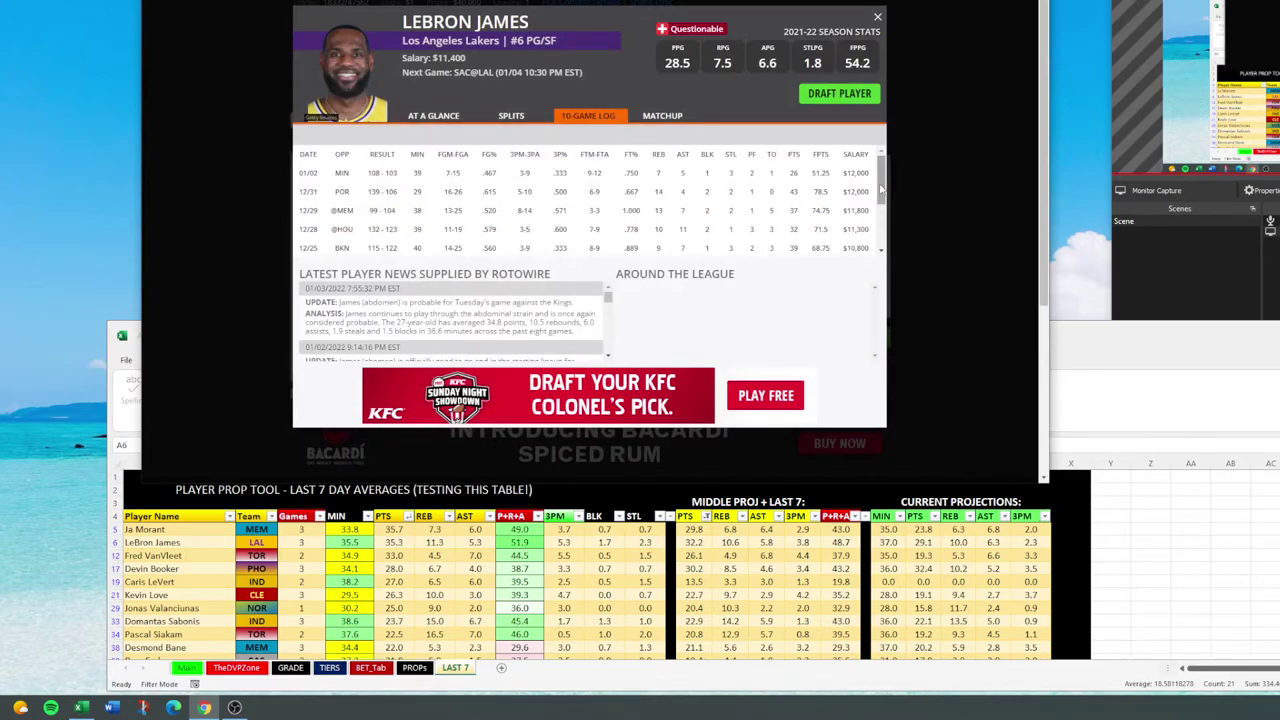
{"action": "scroll", "coordinate": [845, 200], "scroll_direction": "down", "scroll_amount": 3}
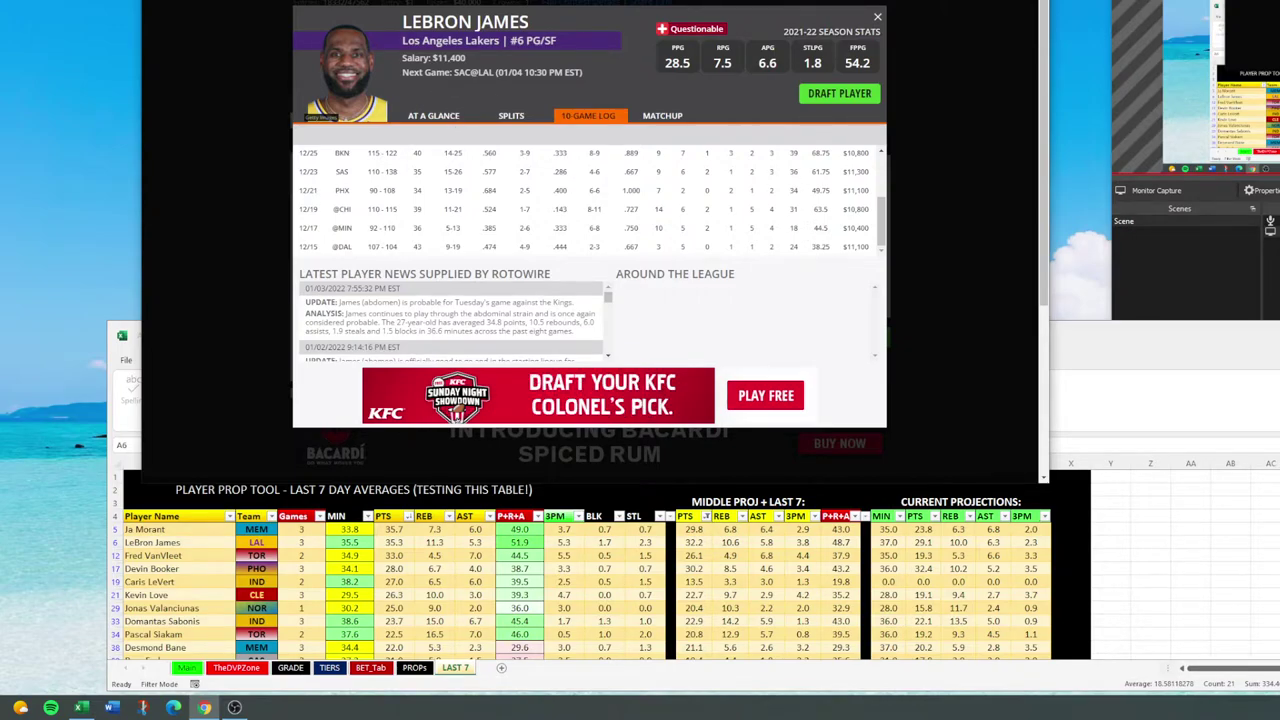
{"action": "key", "text": "Escape"}
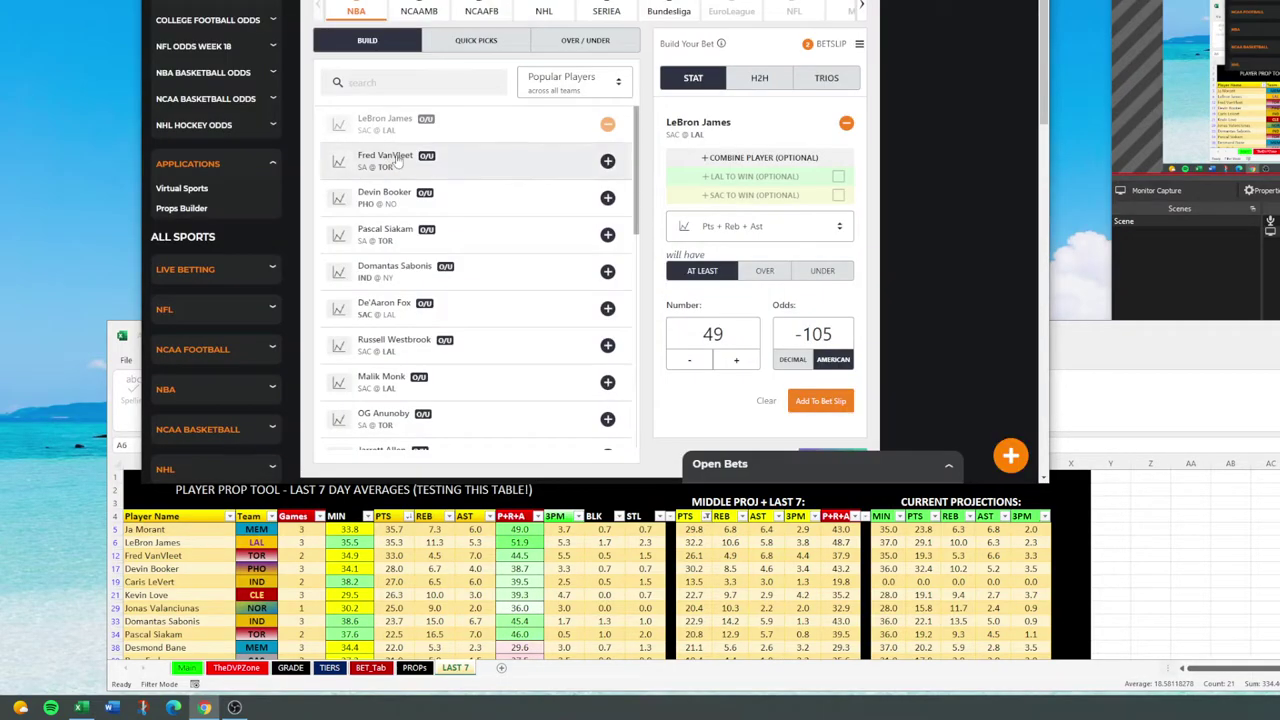
Step: Lower LeBron James's Pts + Reb + Ast number to 48
{"action": "left_click", "coordinate": [731, 342]}
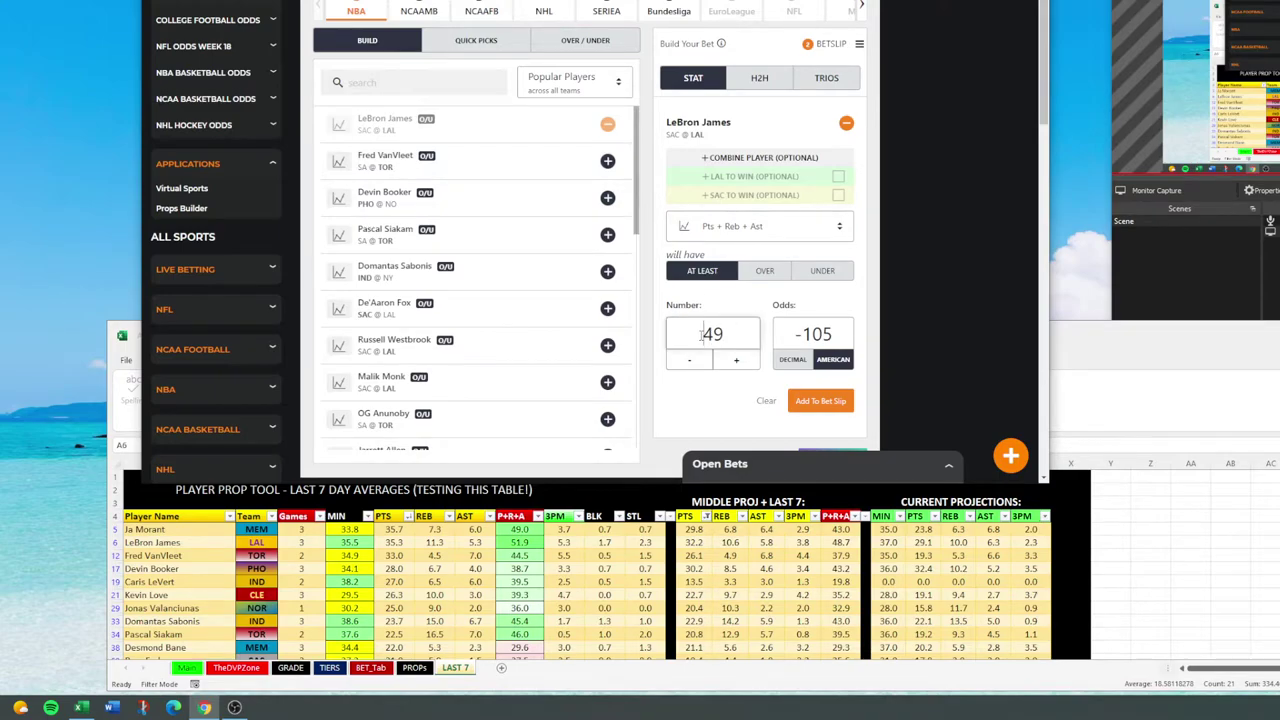
{"action": "double_click", "coordinate": [735, 345]}
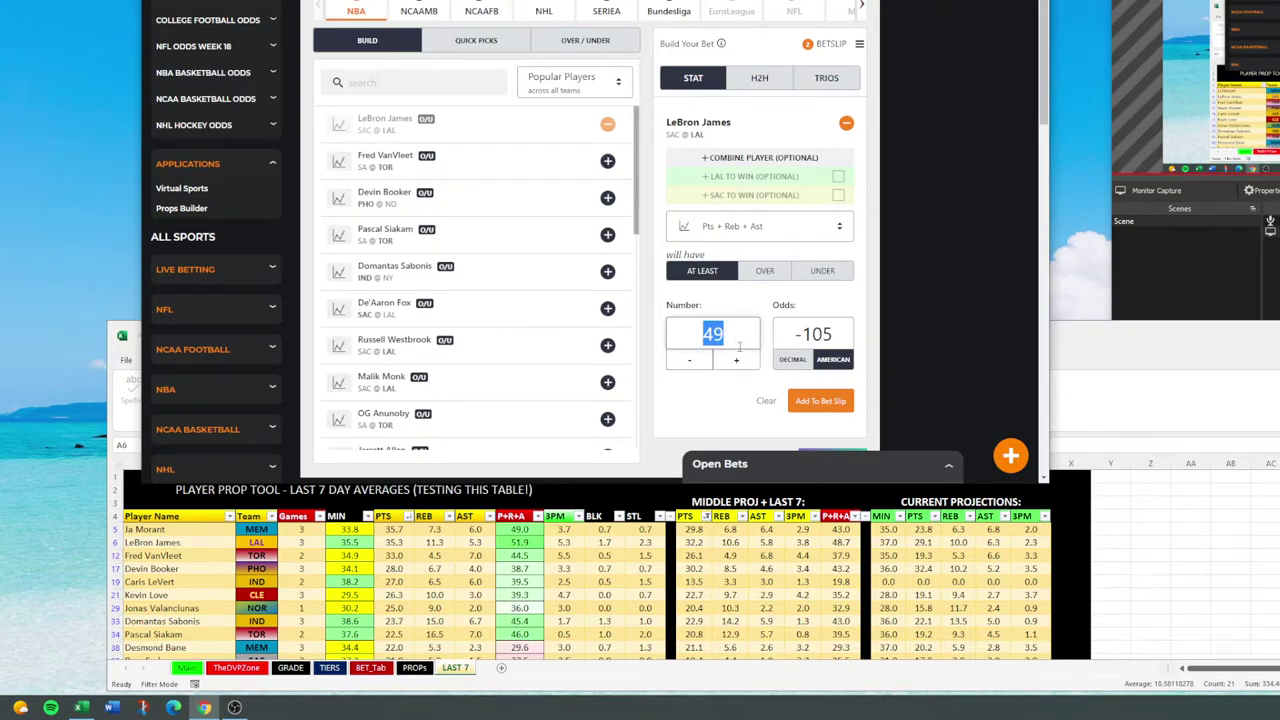
{"action": "left_click", "coordinate": [690, 361]}
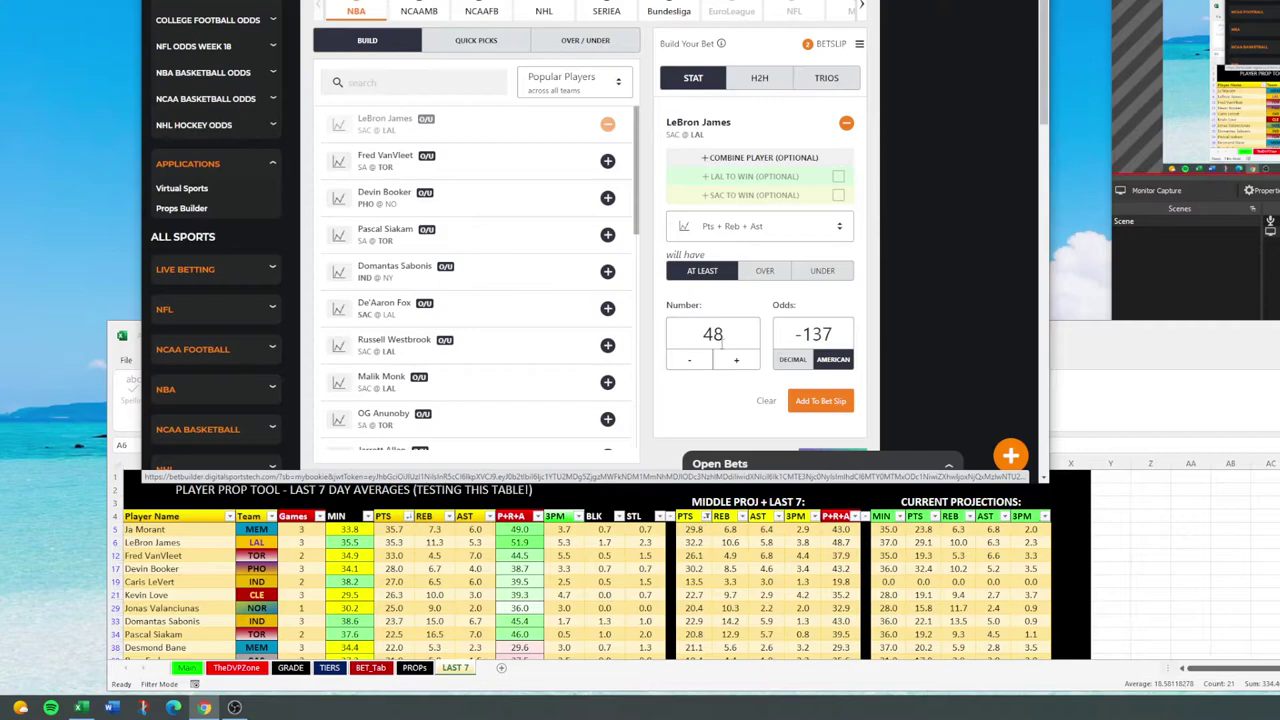
Step: Change LeBron James's bet statistic to Points and highlight its number
{"action": "left_click", "coordinate": [752, 228]}
{"action": "left_click", "coordinate": [727, 285]}
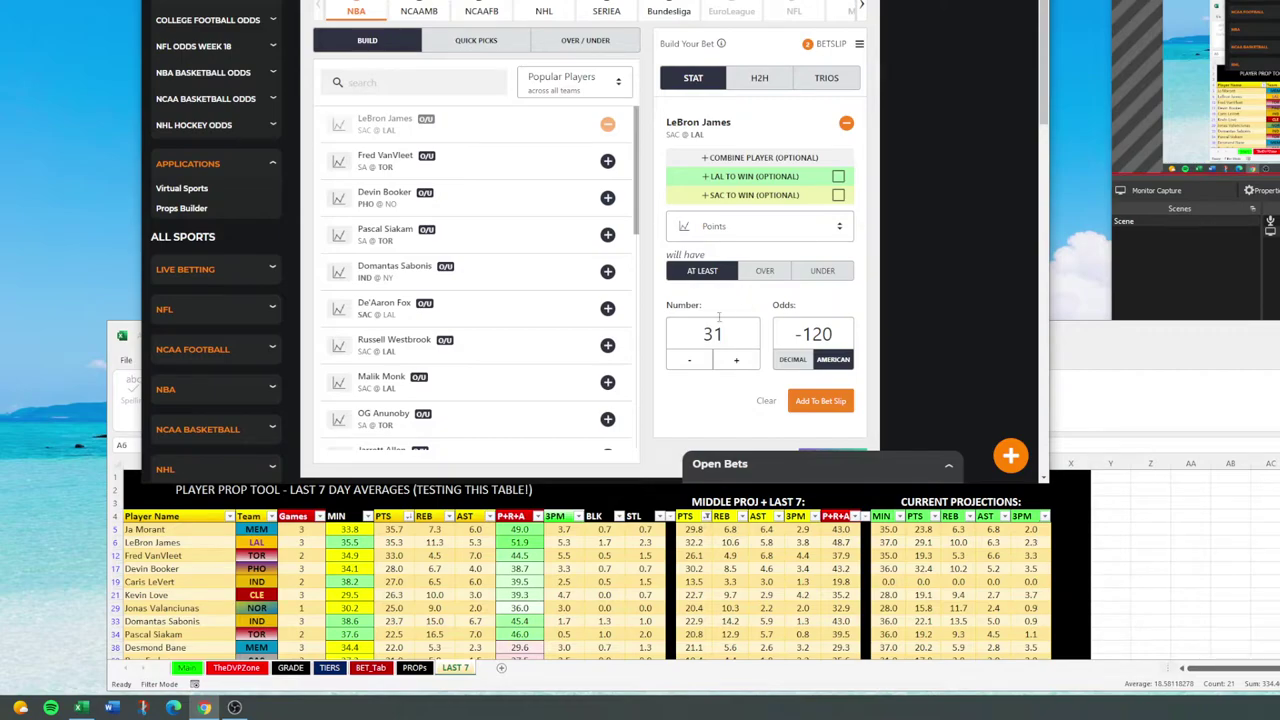
{"action": "left_click_drag", "start_coordinate": [698, 333], "coordinate": [750, 340]}
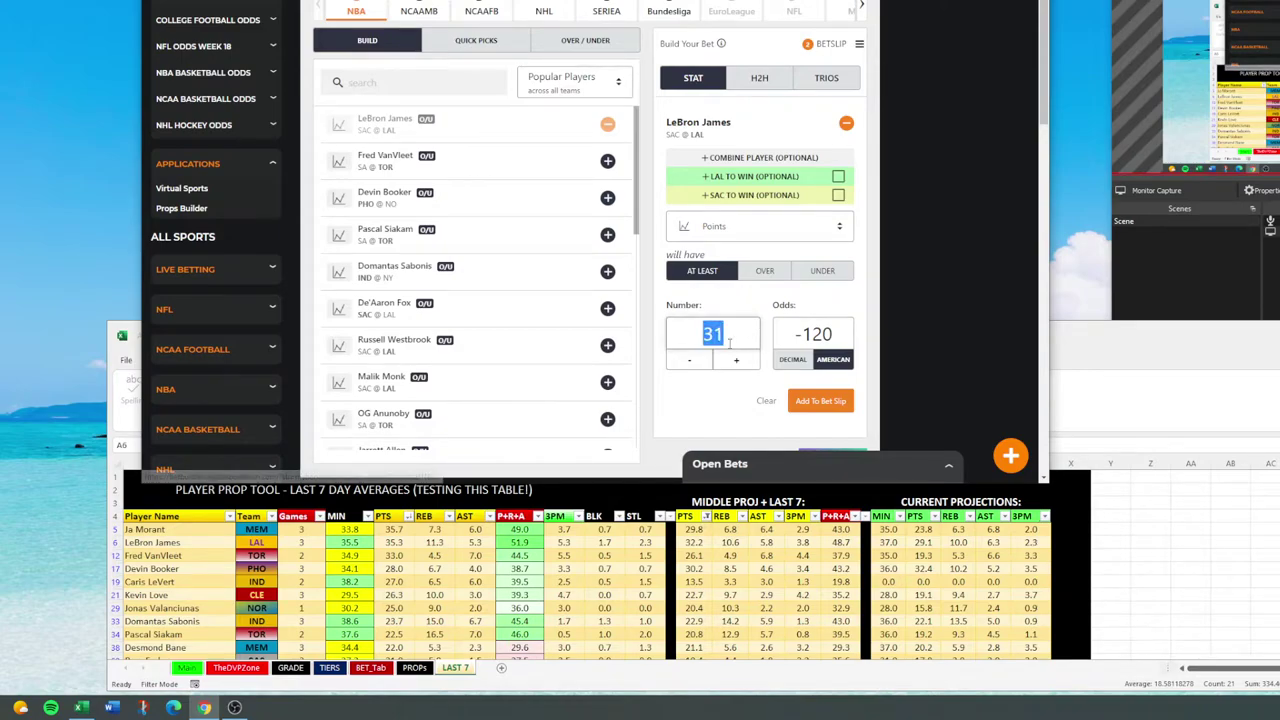
{"action": "left_click", "coordinate": [747, 341]}
Step: Switch to LeBron James's 10-game log and examine his points and field goal attempts, starting with the 01/02 game
{"action": "left_click", "coordinate": [698, 121]}
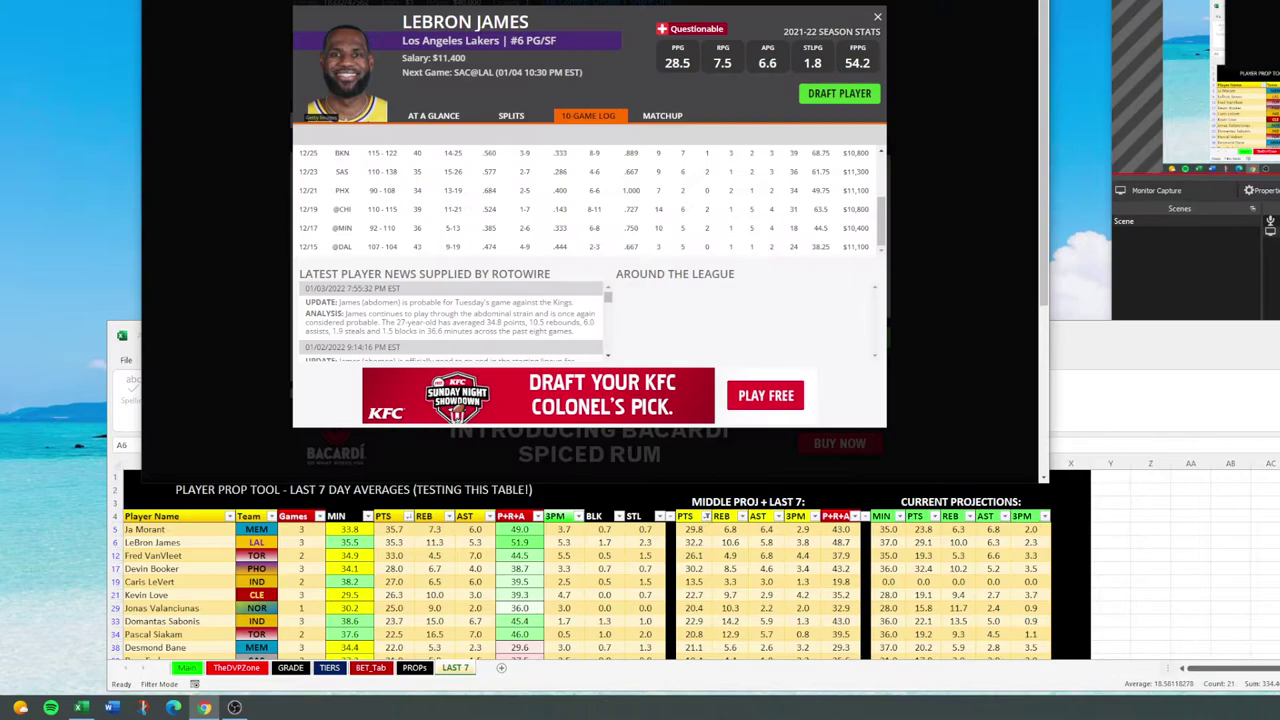
{"action": "scroll", "coordinate": [800, 180], "scroll_direction": "up", "scroll_amount": 3}
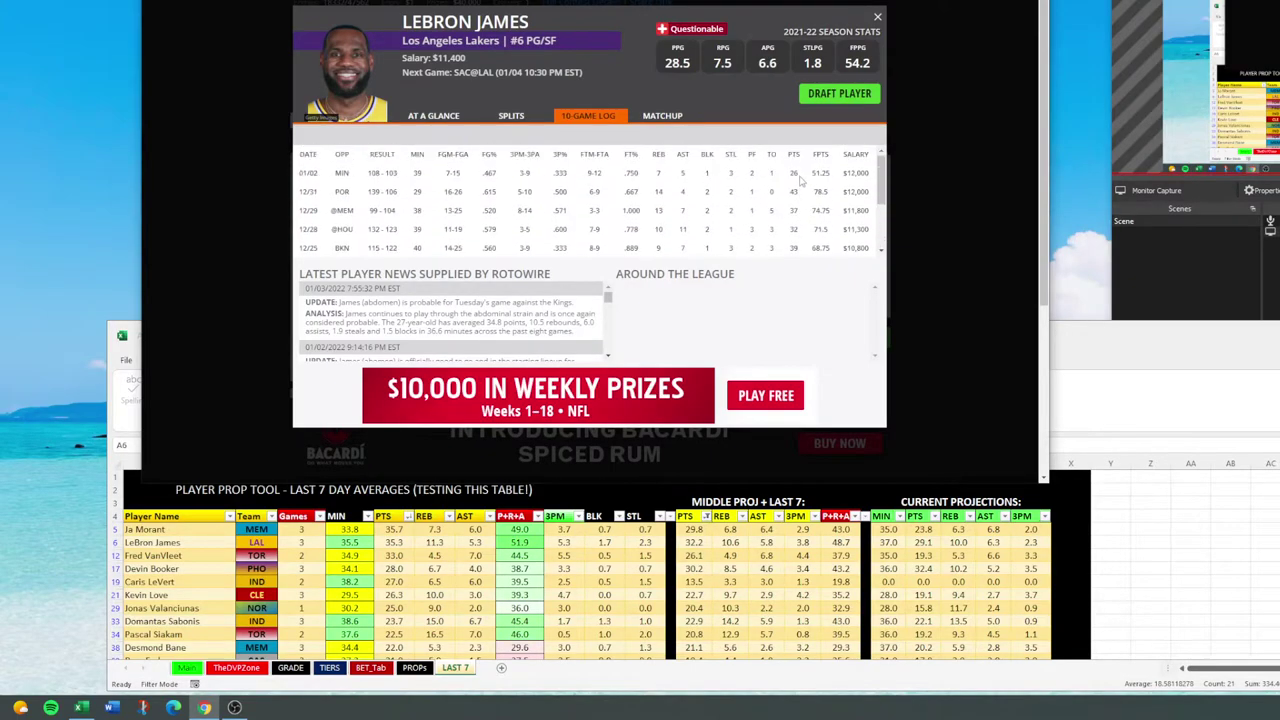
{"action": "double_click", "coordinate": [793, 173]}
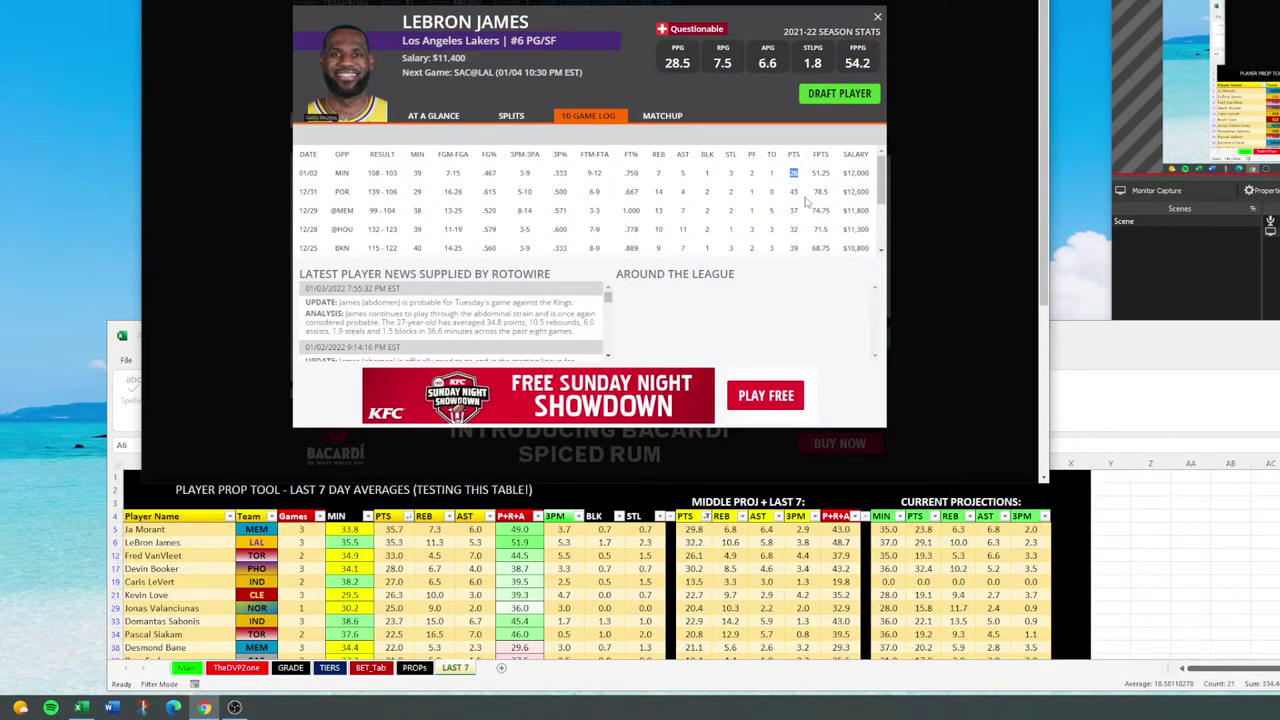
{"action": "double_click", "coordinate": [452, 174]}
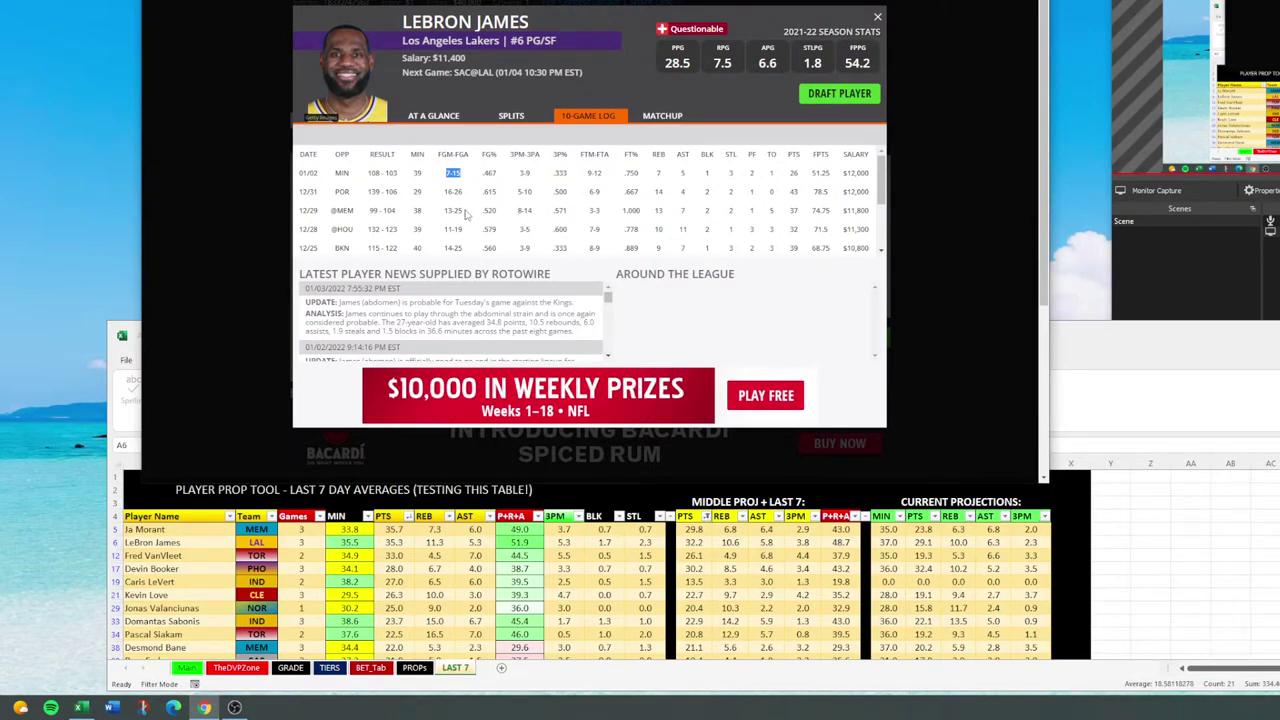
{"action": "scroll", "coordinate": [465, 213], "scroll_direction": "down", "scroll_amount": 1}
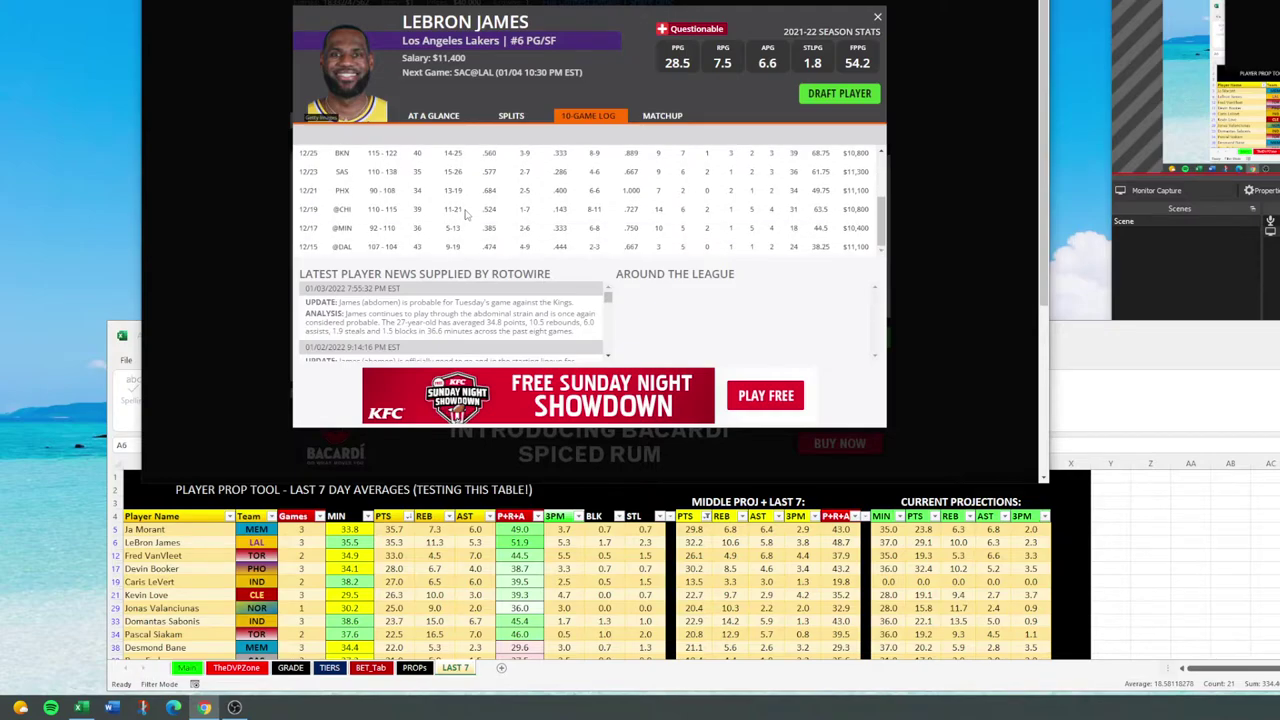
{"action": "scroll", "coordinate": [465, 214], "scroll_direction": "up", "scroll_amount": 1}
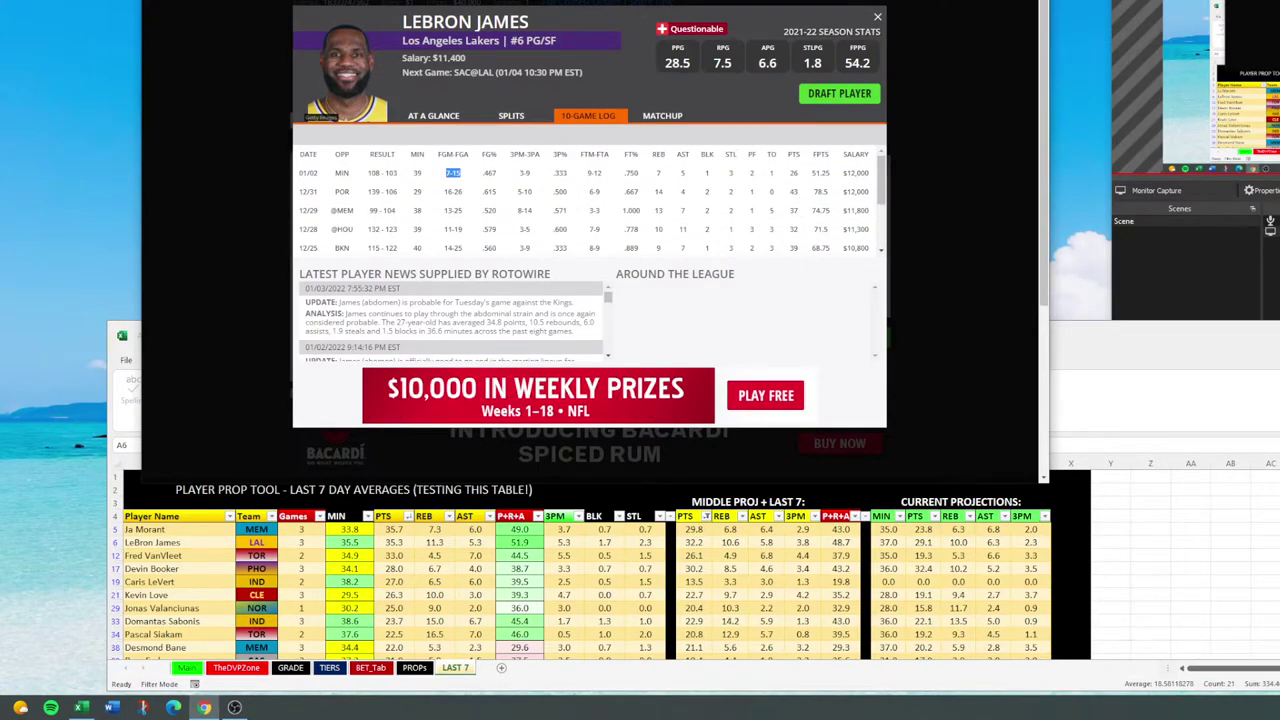
Step: Return to Props Builder, lower LeBron James's at-least points to 26 and add the bet to the slip
{"action": "key", "text": "Escape"}
{"action": "key", "text": "ctrl+Tab"}
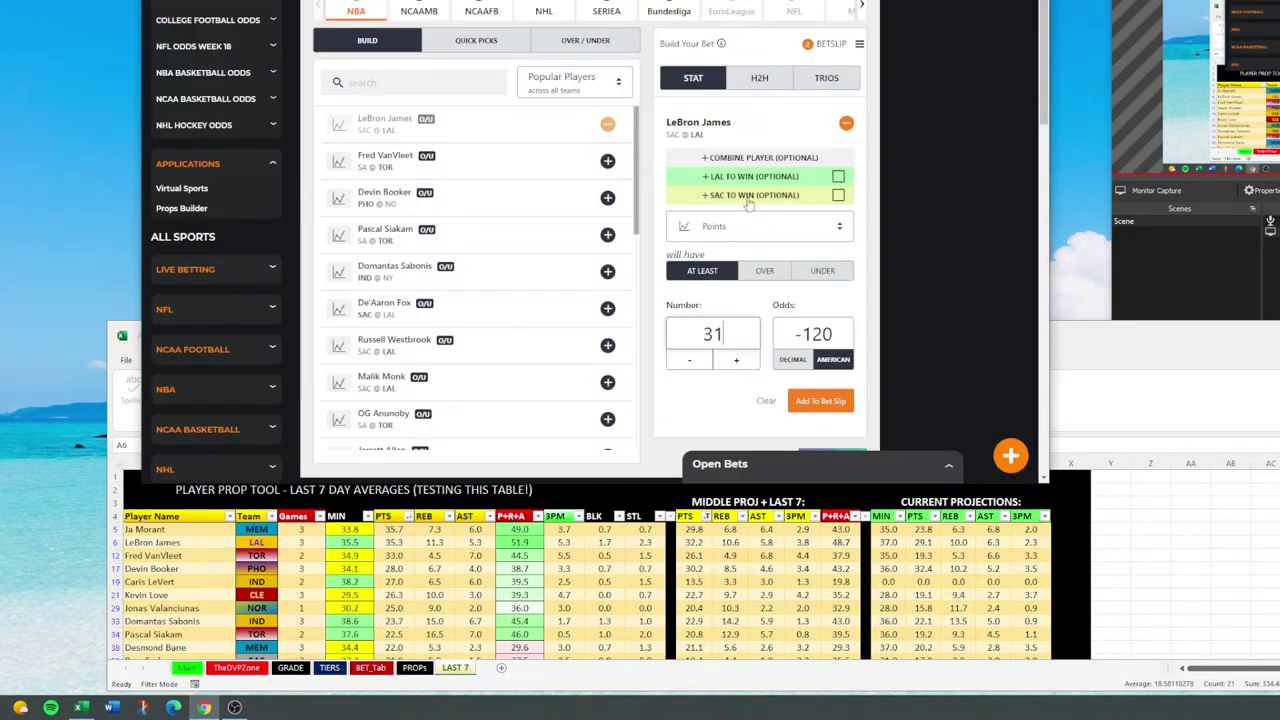
{"action": "left_click", "coordinate": [690, 361]}
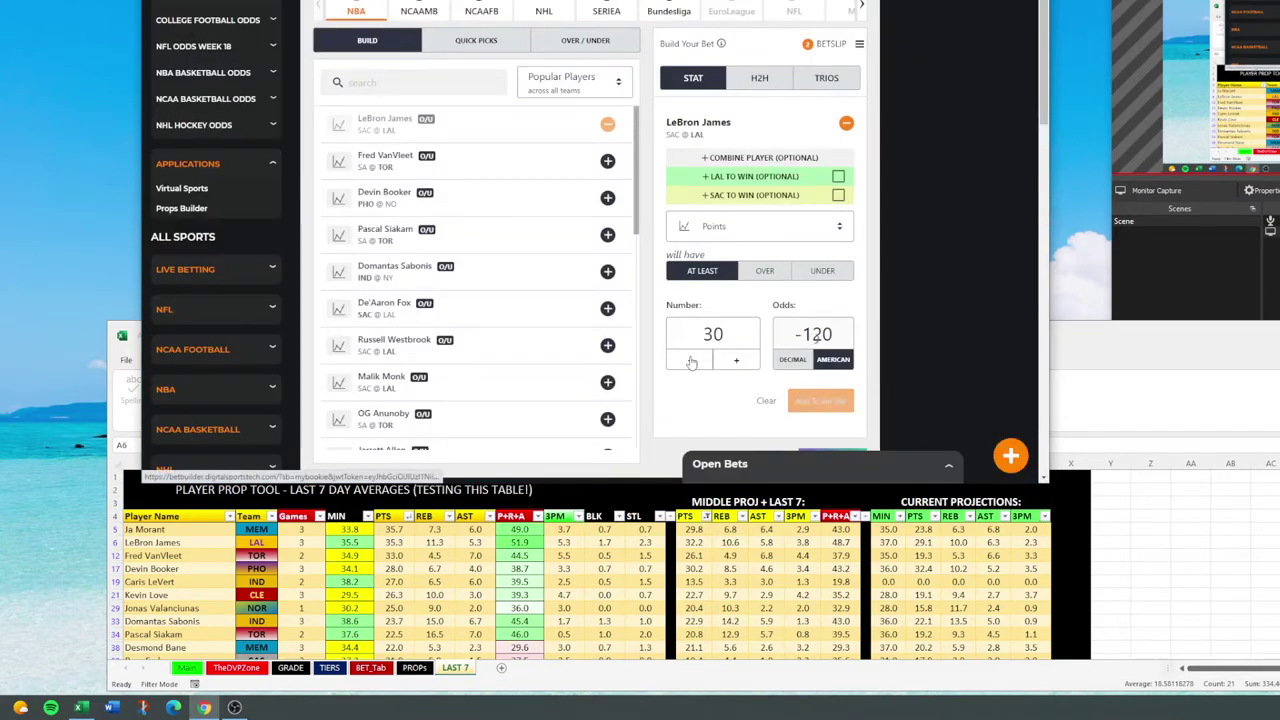
{"action": "left_click", "coordinate": [690, 361]}
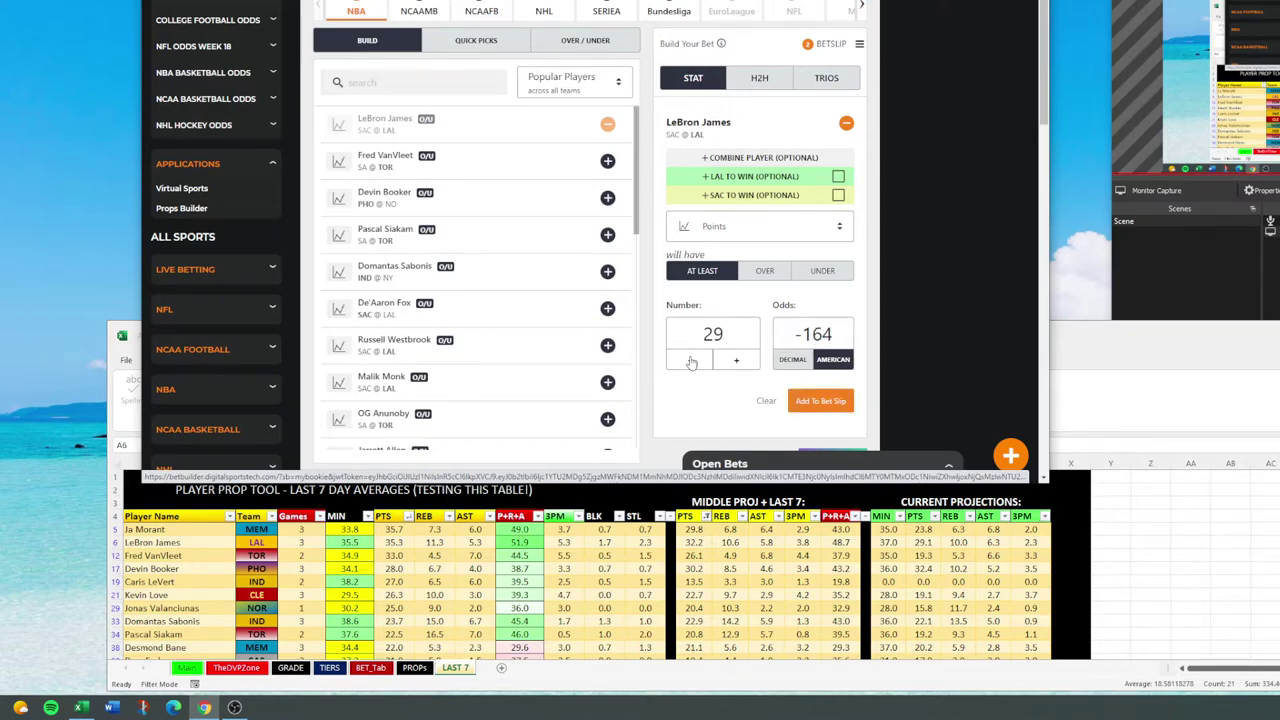
{"action": "left_click", "coordinate": [690, 361]}
{"action": "left_click", "coordinate": [693, 363]}
{"action": "left_click", "coordinate": [693, 363]}
{"action": "double_click", "coordinate": [733, 333]}
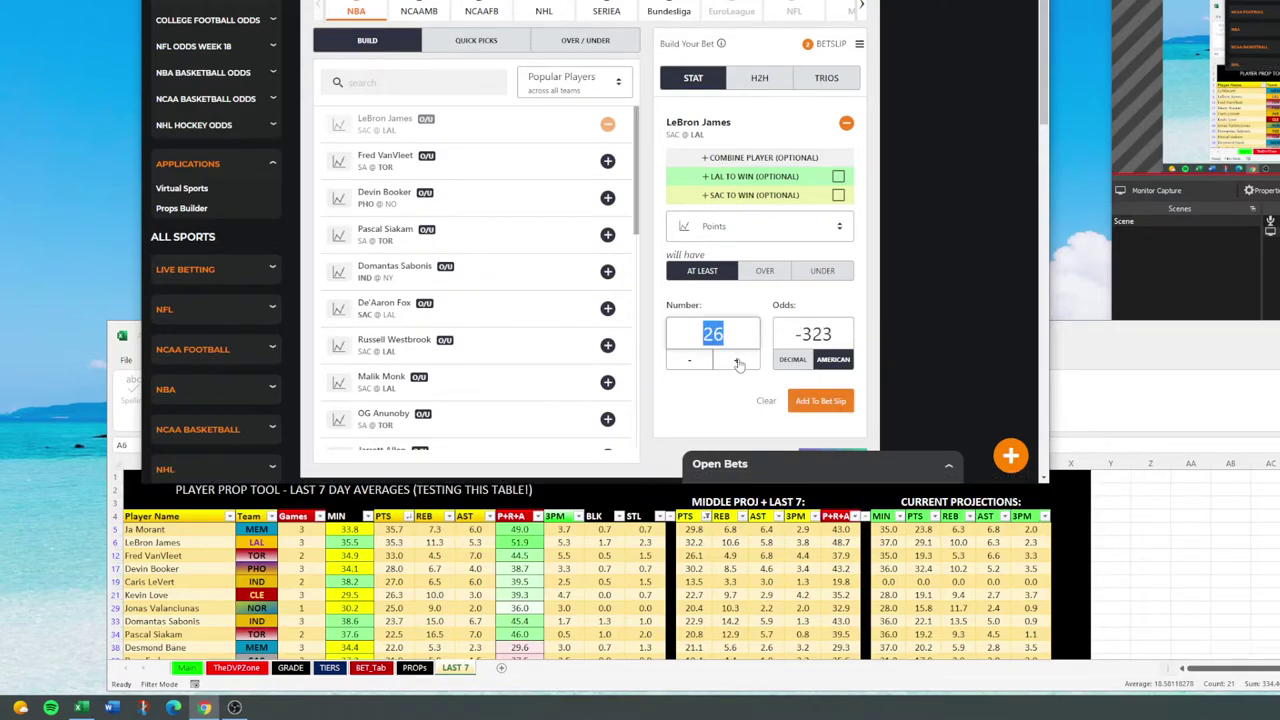
{"action": "key", "text": "Tab"}
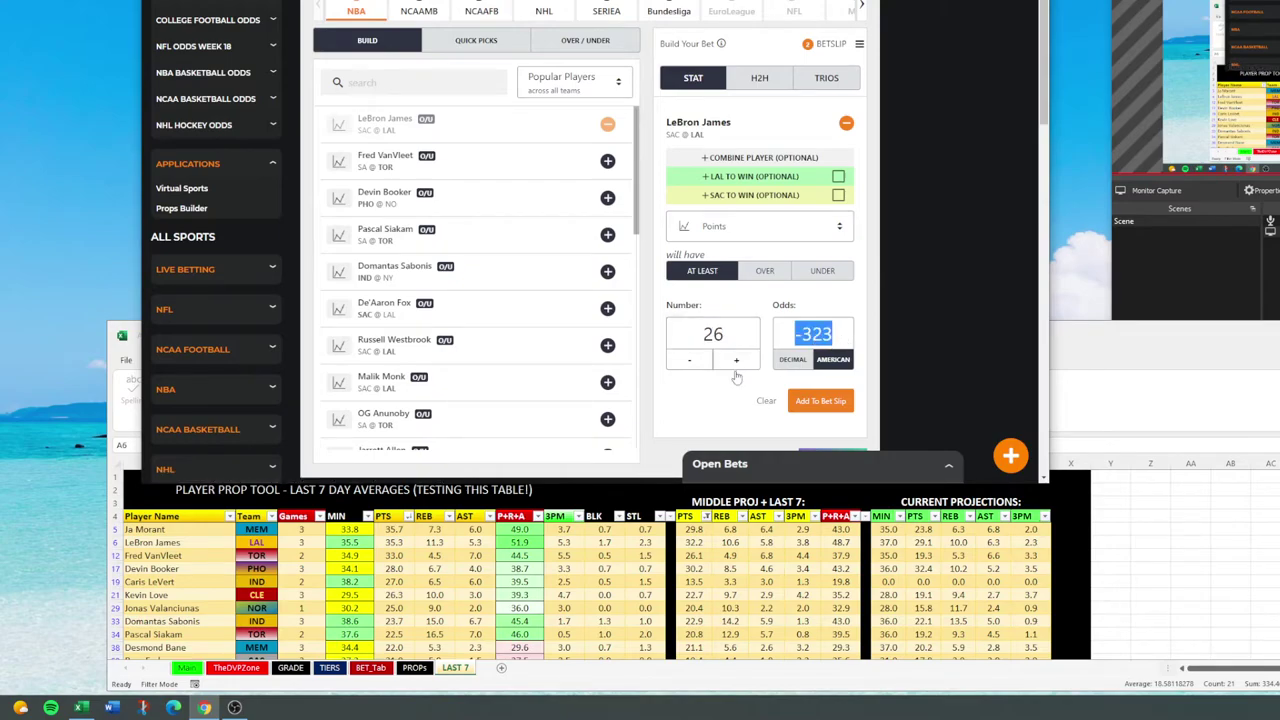
{"action": "left_click", "coordinate": [820, 401]}
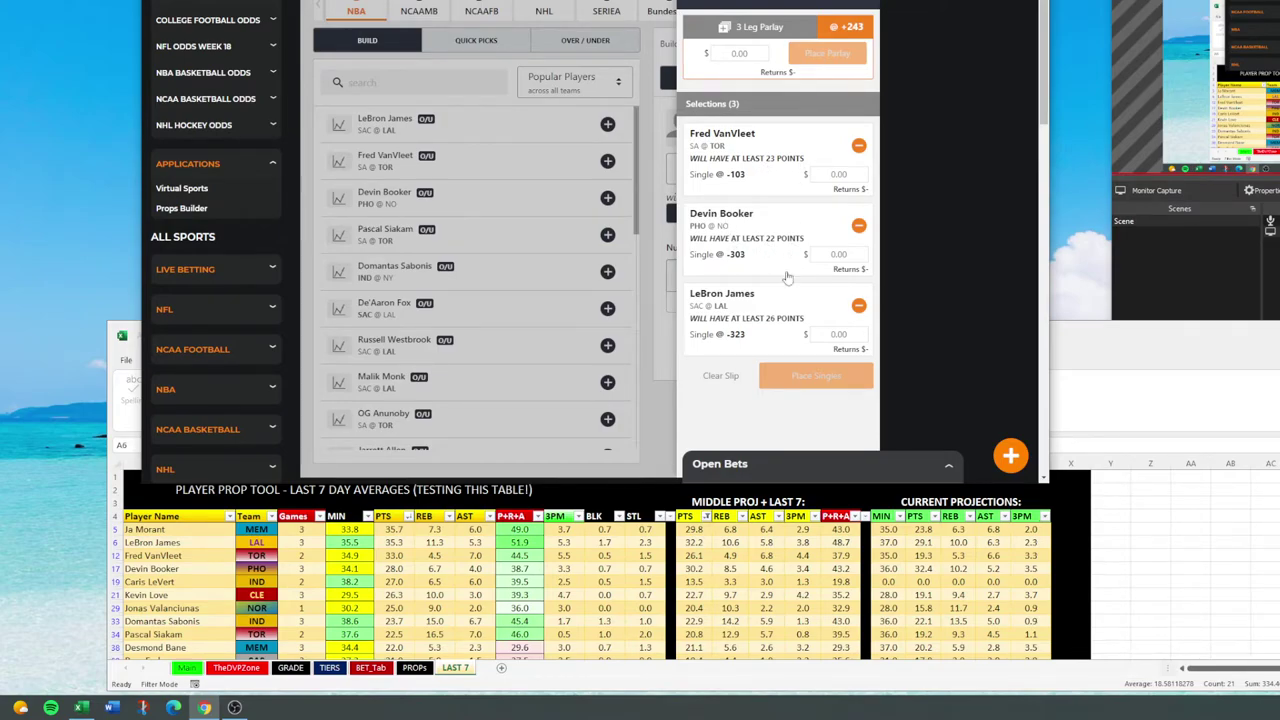
Step: Switch back to LeBron James's 10-game log, check his points across all ten games and close his player card
{"action": "left_click", "coordinate": [785, 332]}
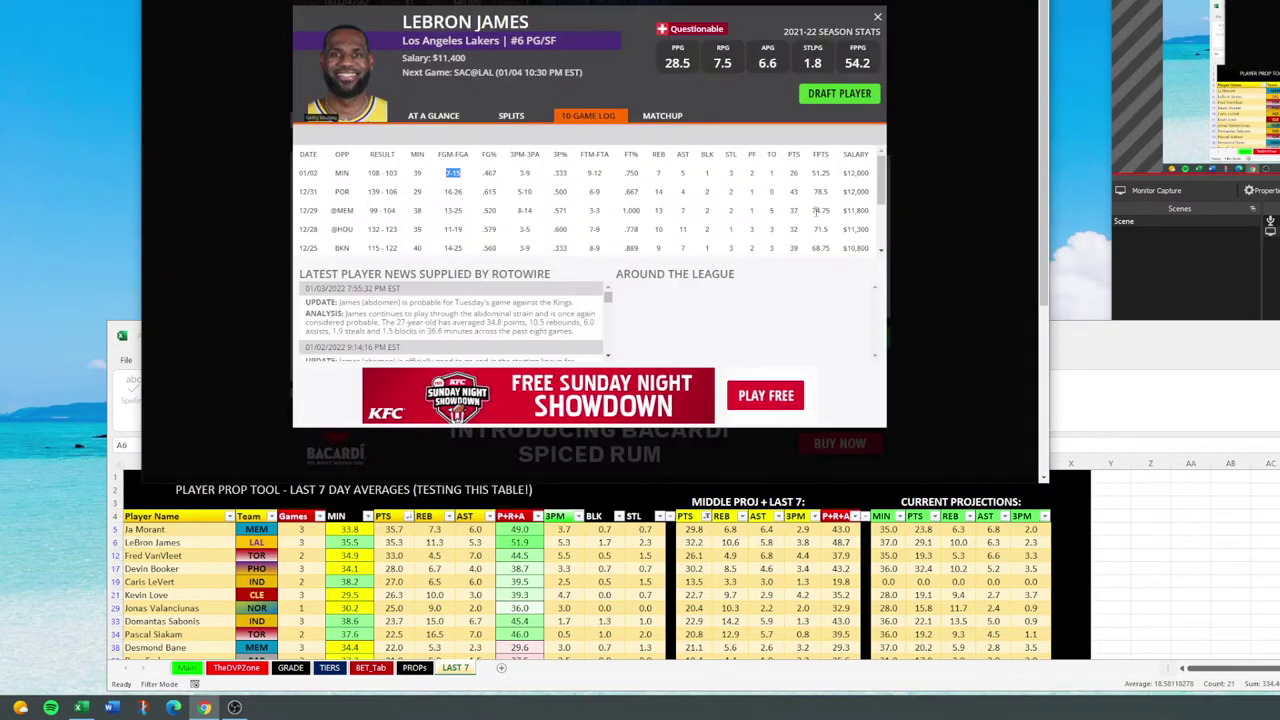
{"action": "double_click", "coordinate": [792, 173]}
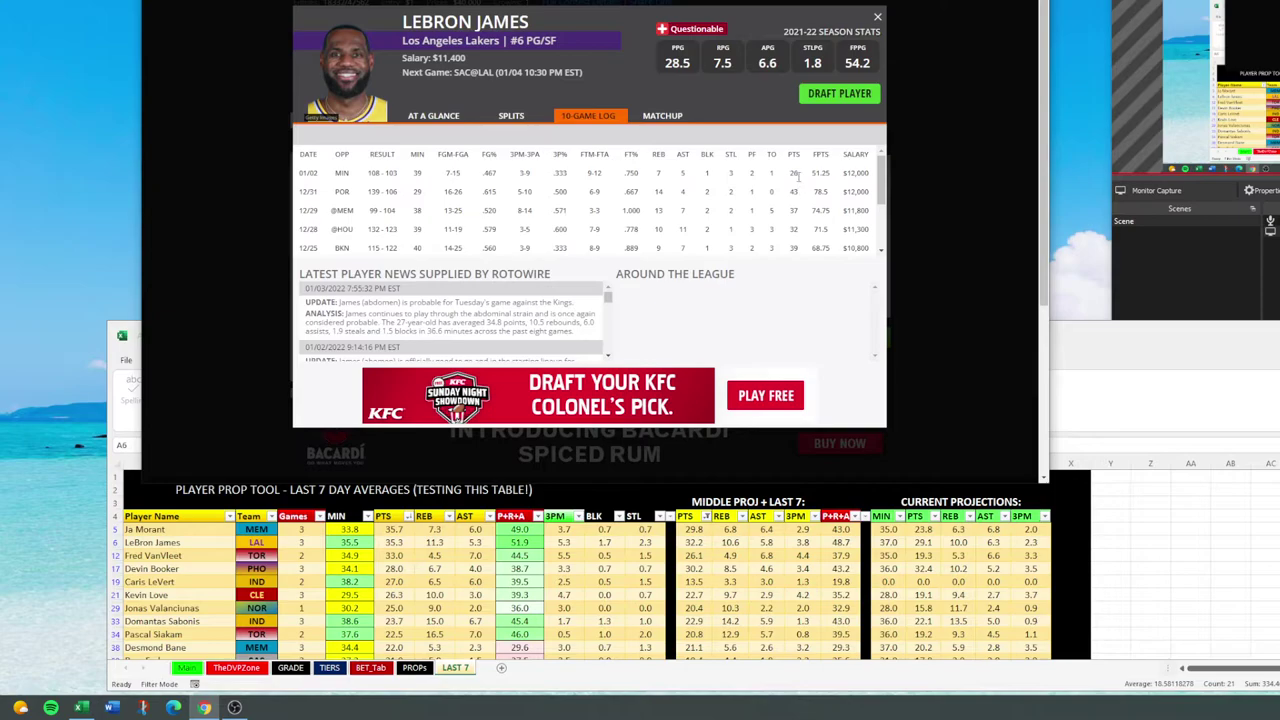
{"action": "scroll", "coordinate": [793, 247], "scroll_direction": "down", "scroll_amount": 1}
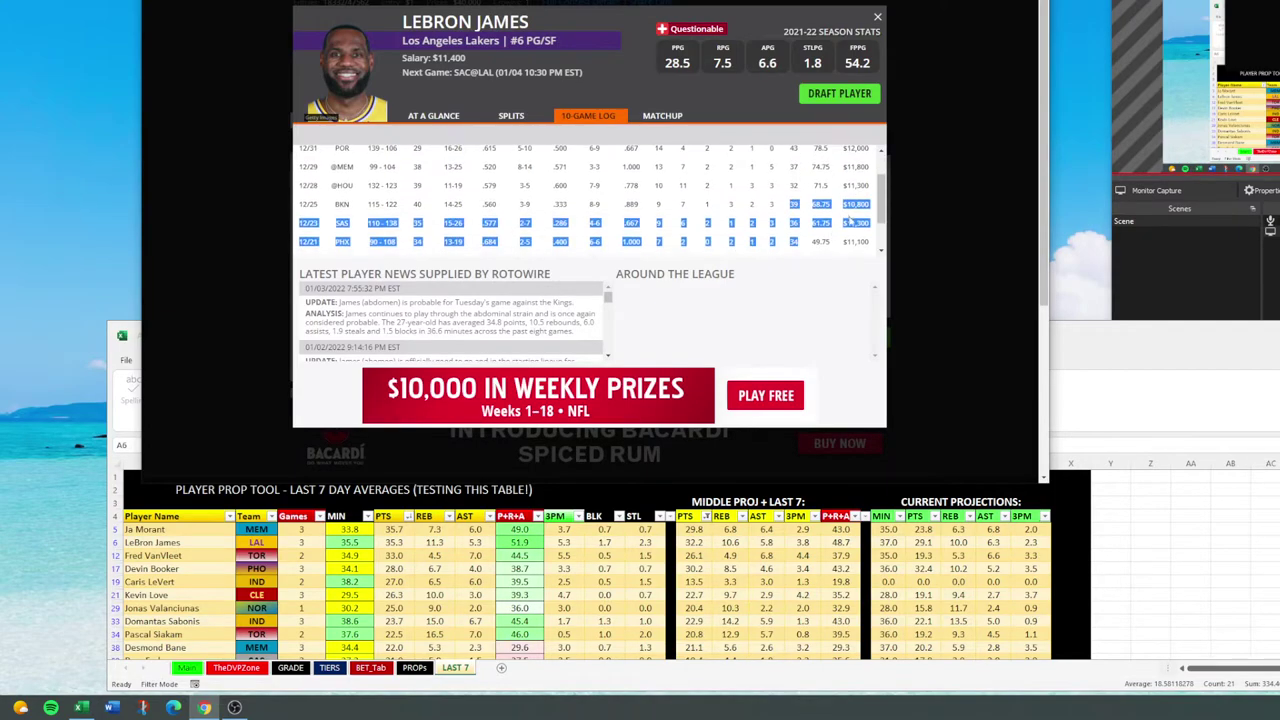
{"action": "scroll", "coordinate": [793, 242], "scroll_direction": "down", "scroll_amount": 2}
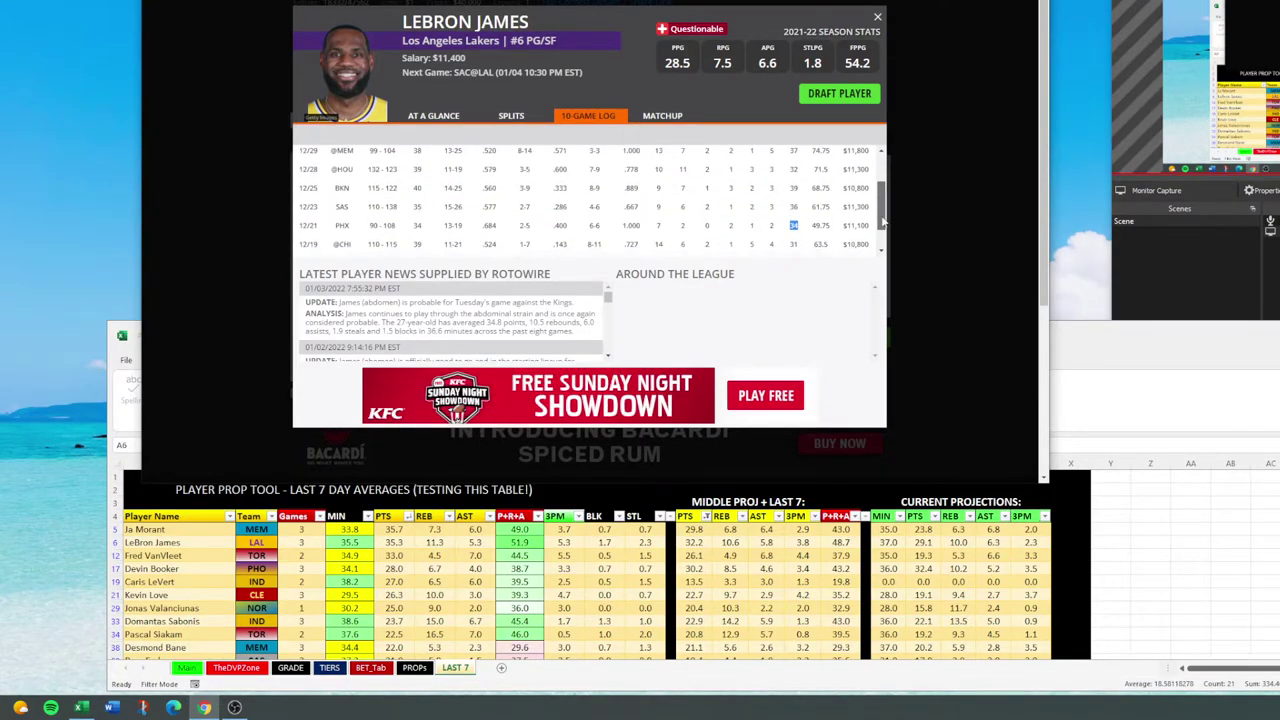
{"action": "left_click", "coordinate": [793, 210]}
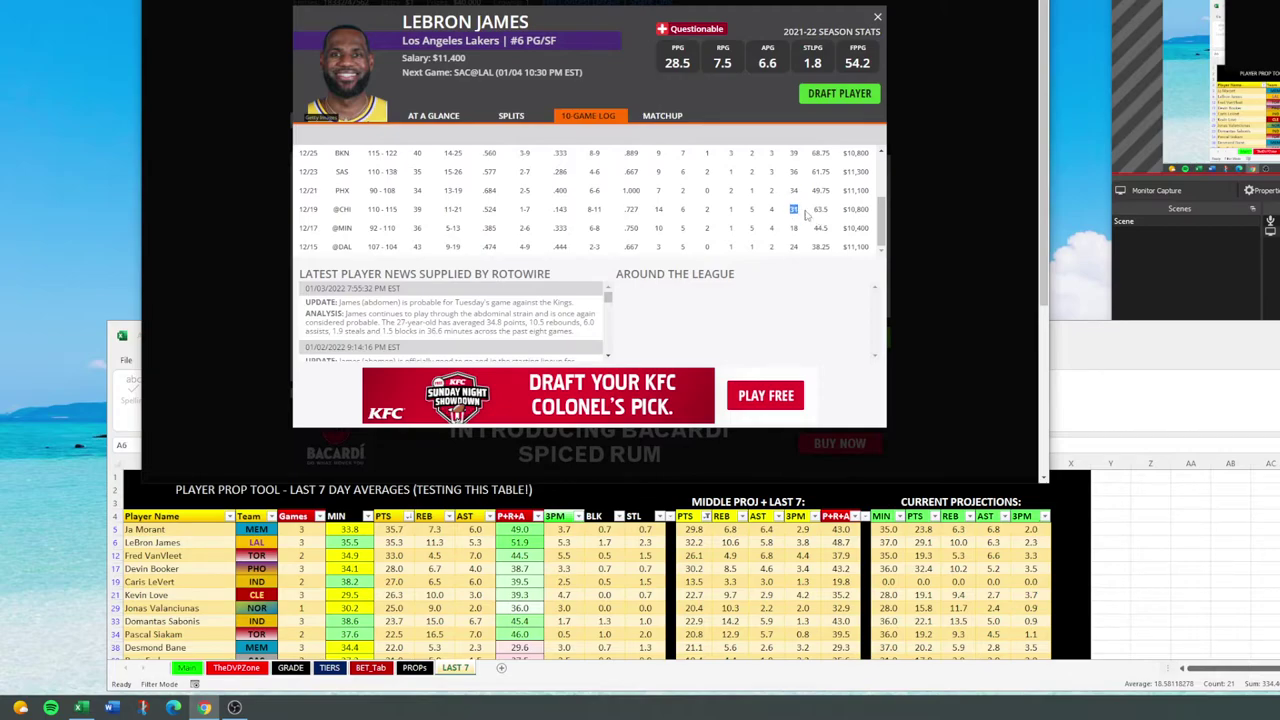
{"action": "scroll", "coordinate": [805, 213], "scroll_direction": "up", "scroll_amount": 3}
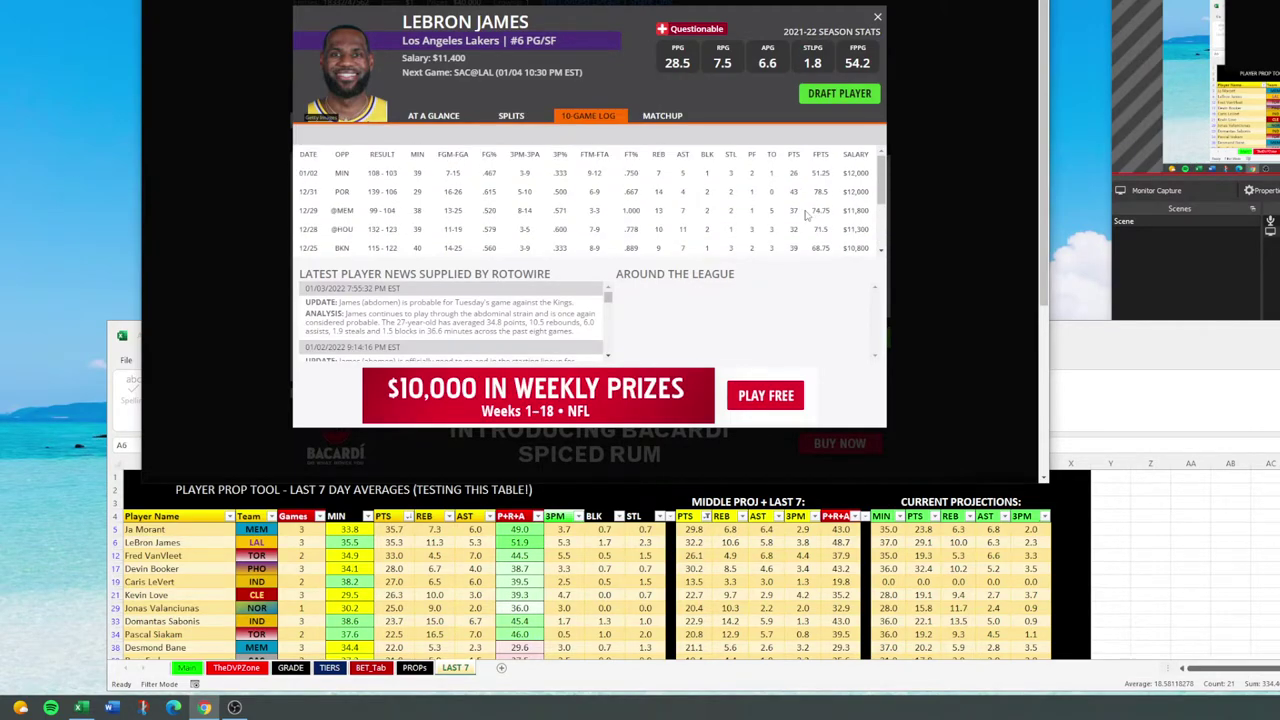
{"action": "left_click", "coordinate": [877, 19]}
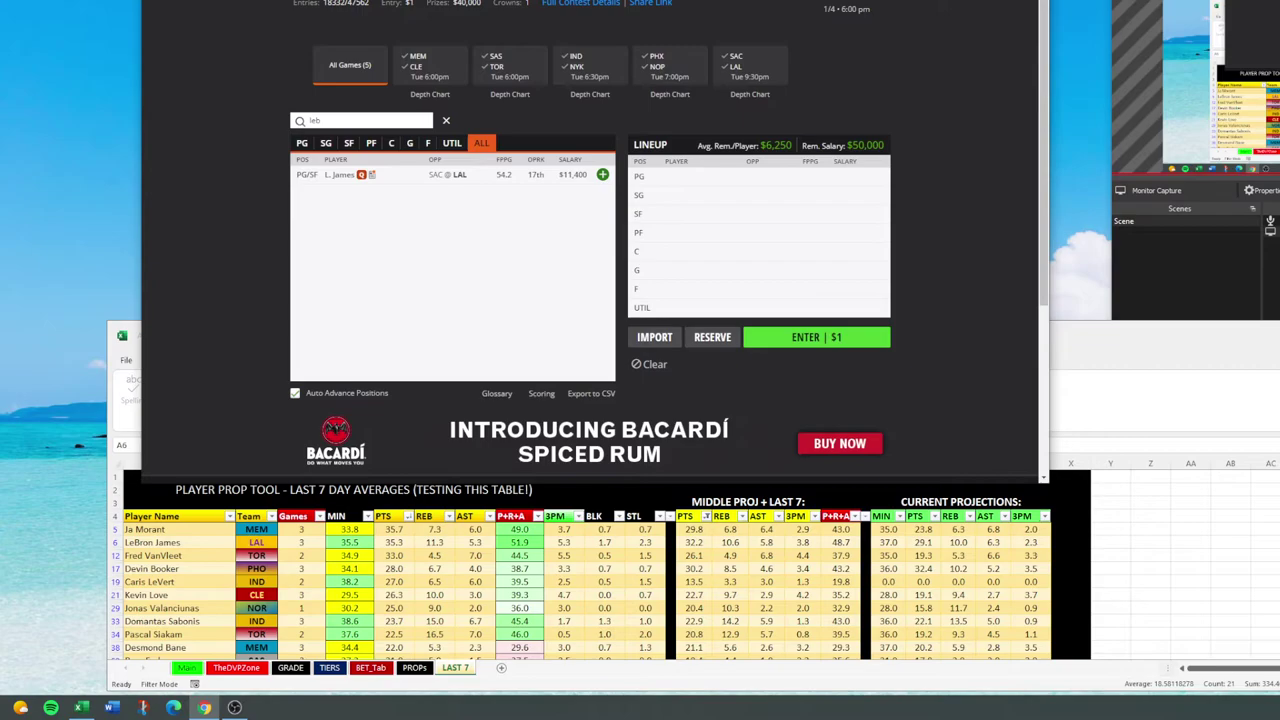
Step: Return to Props Builder, dismiss the bet slip, search for "hali" and add Tyrese Haliburton to the bet
{"action": "key", "text": "ctrl+Tab"}
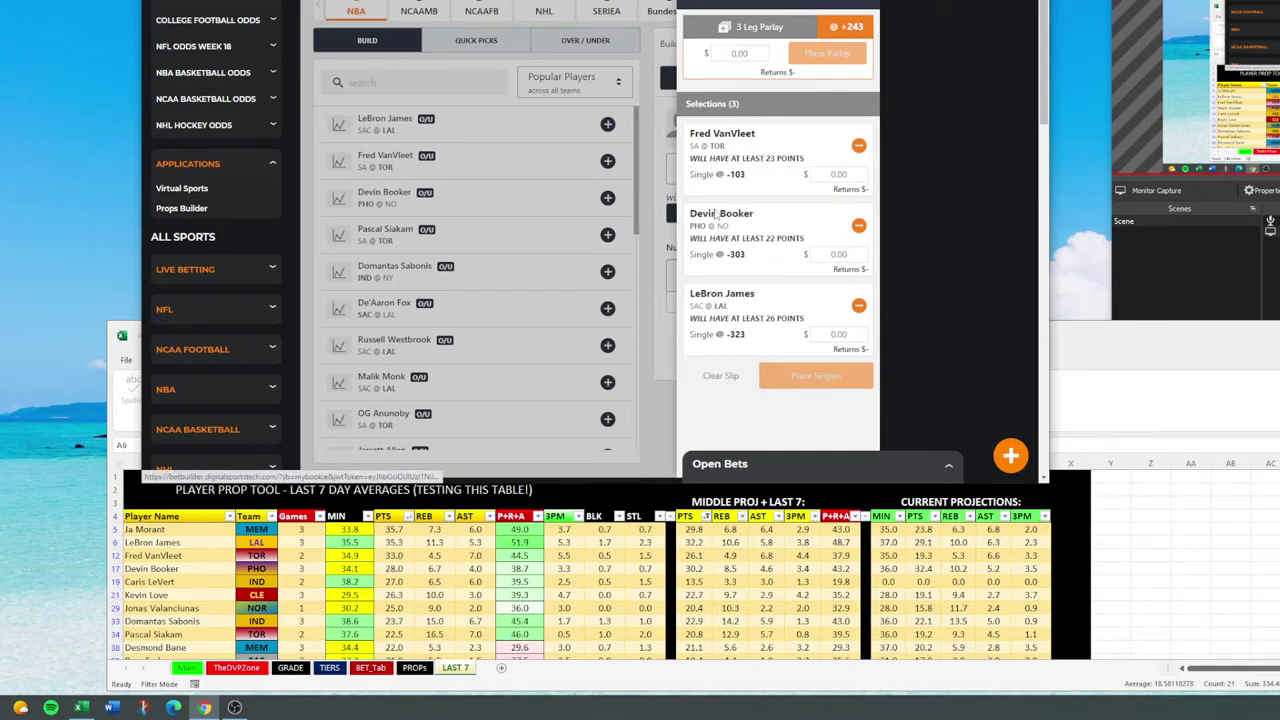
{"action": "left_click", "coordinate": [650, 244]}
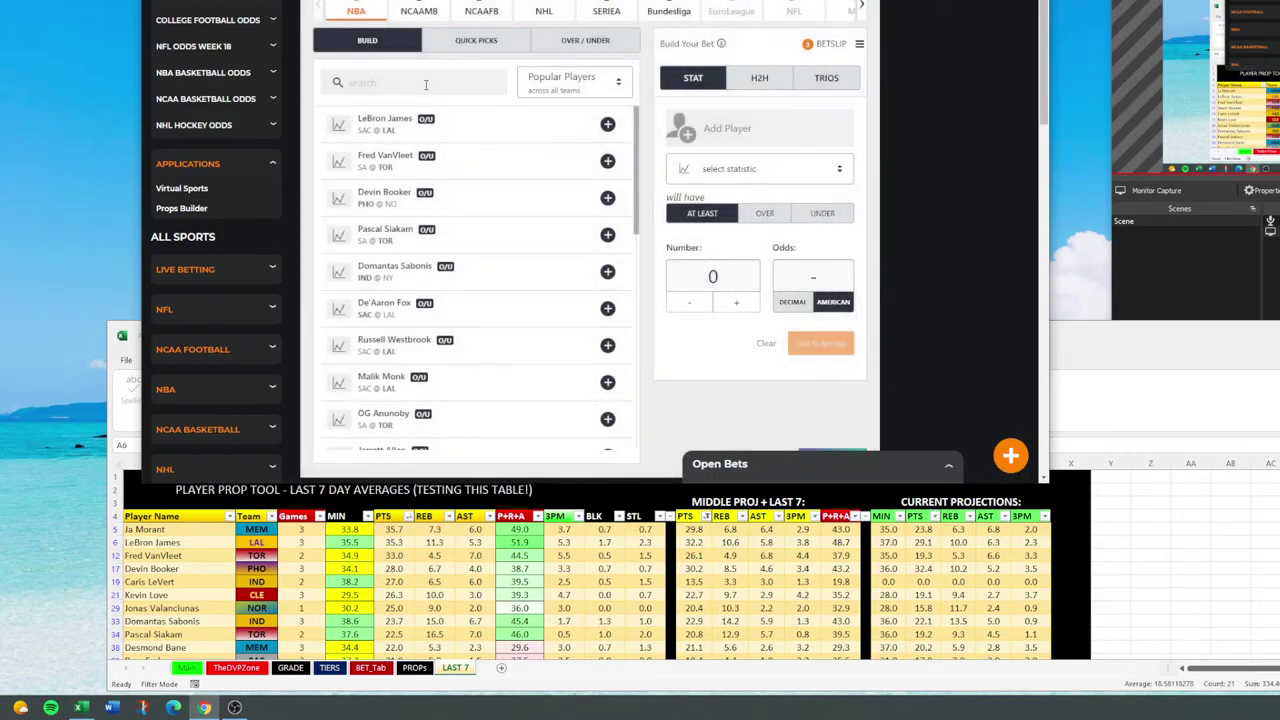
{"action": "left_click", "coordinate": [425, 84]}
{"action": "type", "text": "hali"}
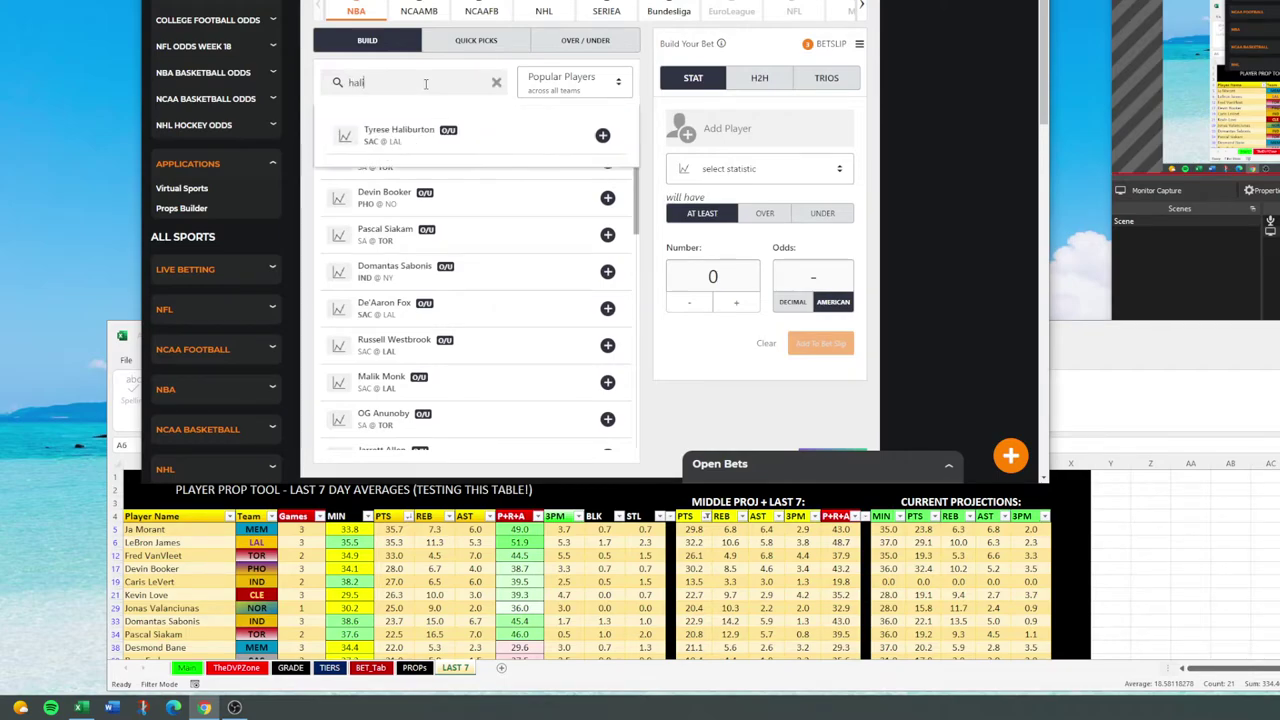
{"action": "left_click", "coordinate": [602, 135]}
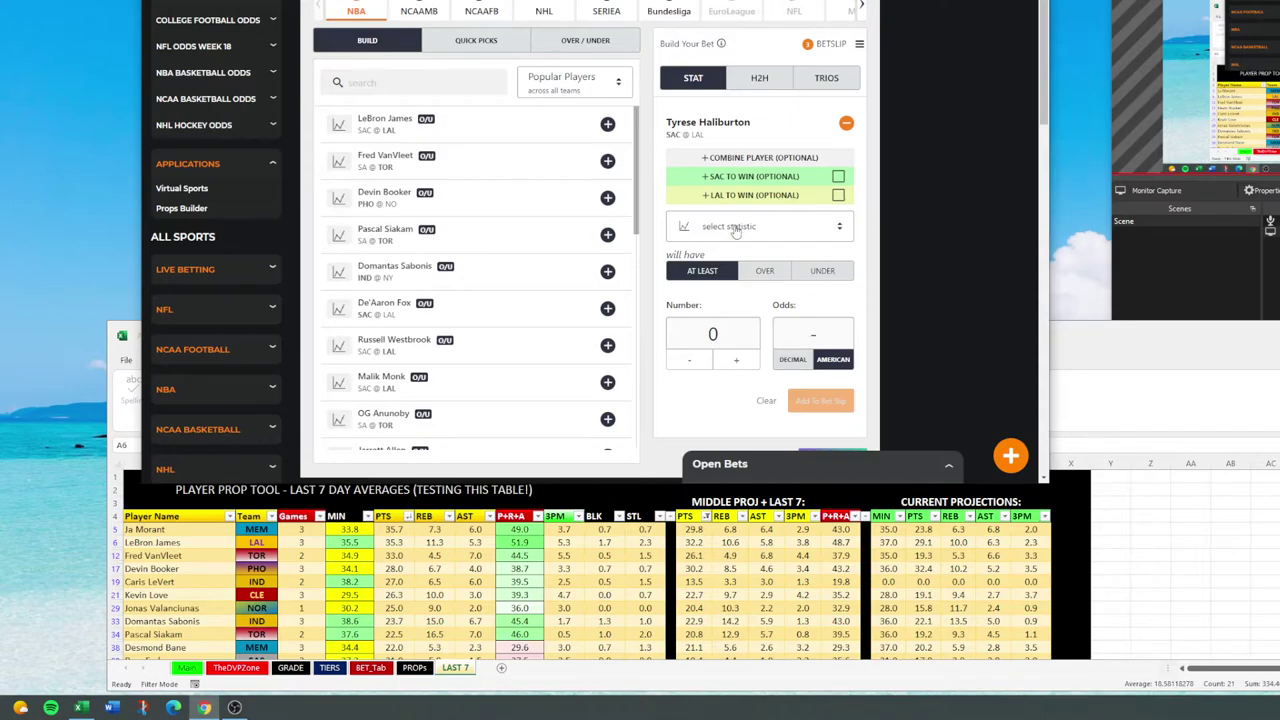
Step: Choose the Assists statistic for Tyrese Haliburton and lower the at-least number to 8
{"action": "left_click", "coordinate": [737, 226]}
{"action": "left_click", "coordinate": [737, 300]}
{"action": "double_click", "coordinate": [710, 334]}
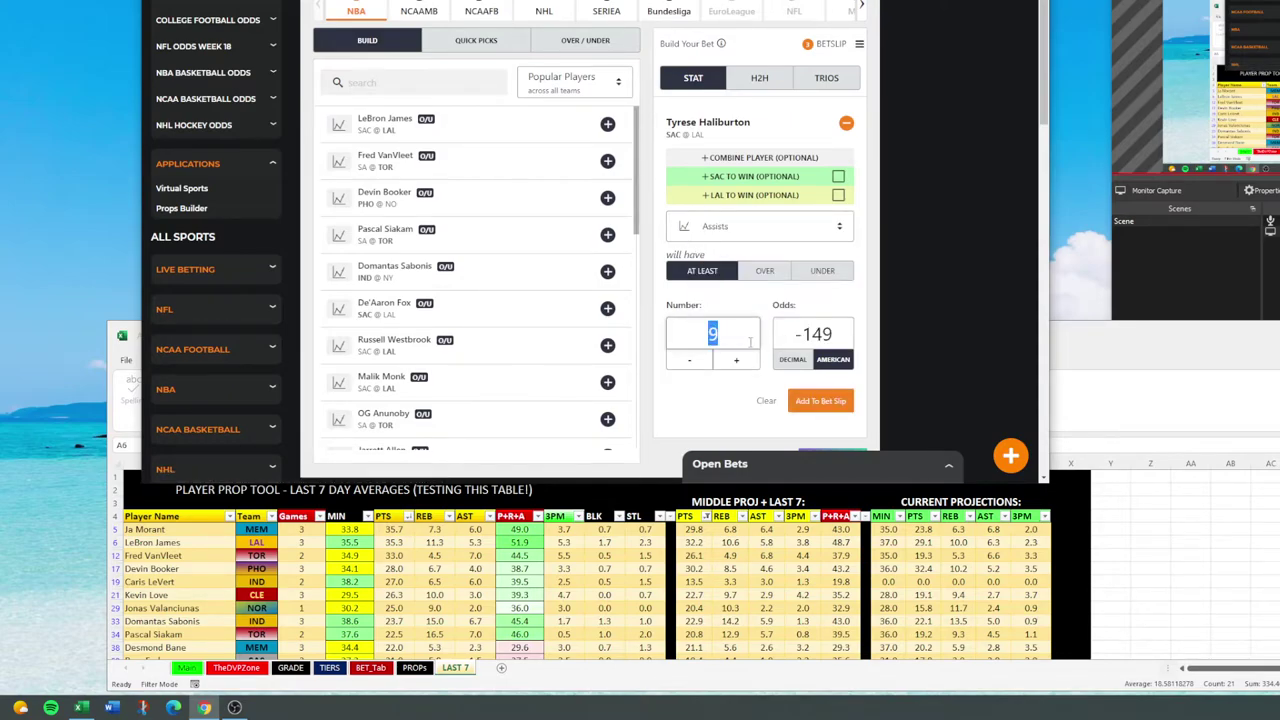
{"action": "left_click", "coordinate": [797, 338]}
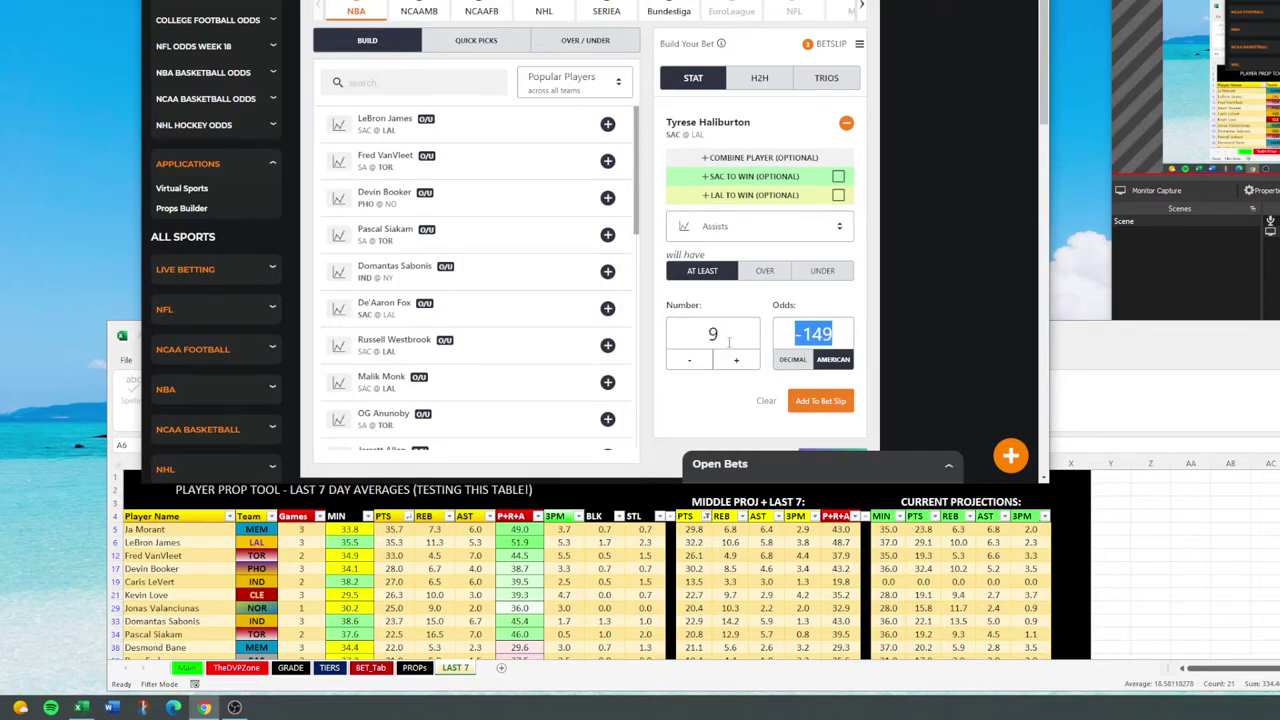
{"action": "left_click", "coordinate": [689, 364]}
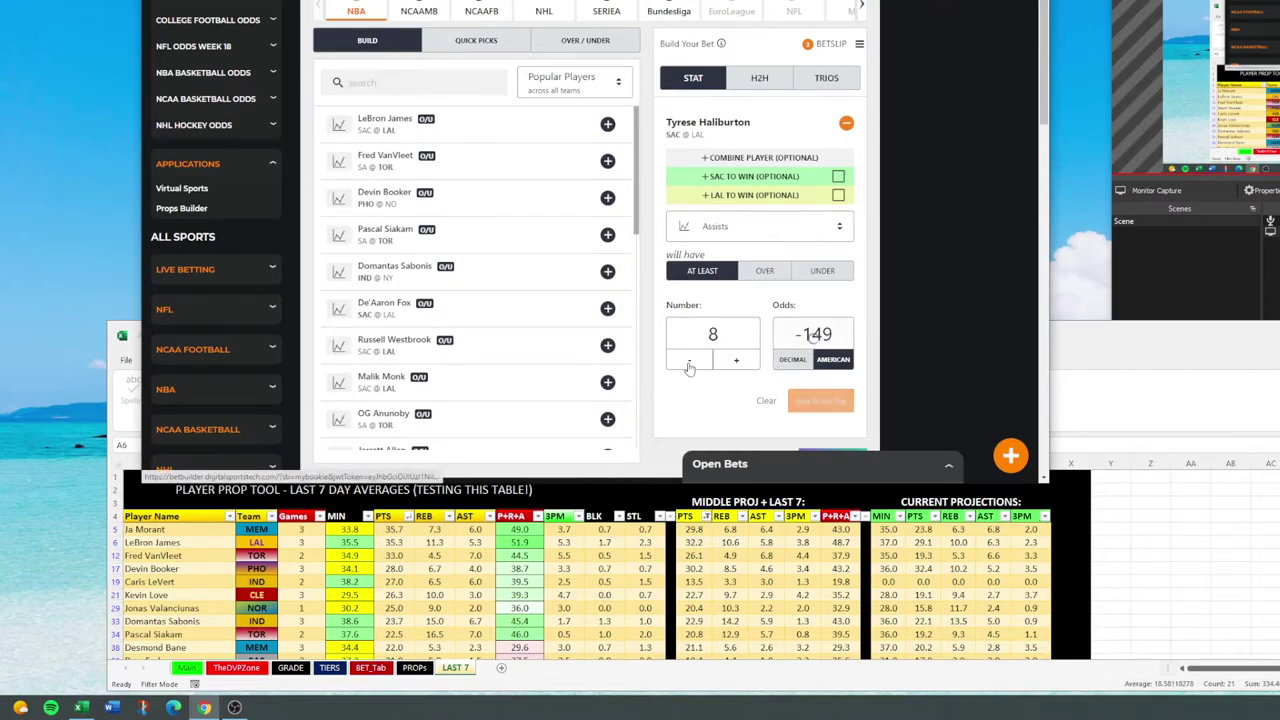
Step: Compare the odds for at least 7 and 8 Haliburton assists, keep the number at 8 and add the bet to the slip
{"action": "left_click", "coordinate": [696, 366]}
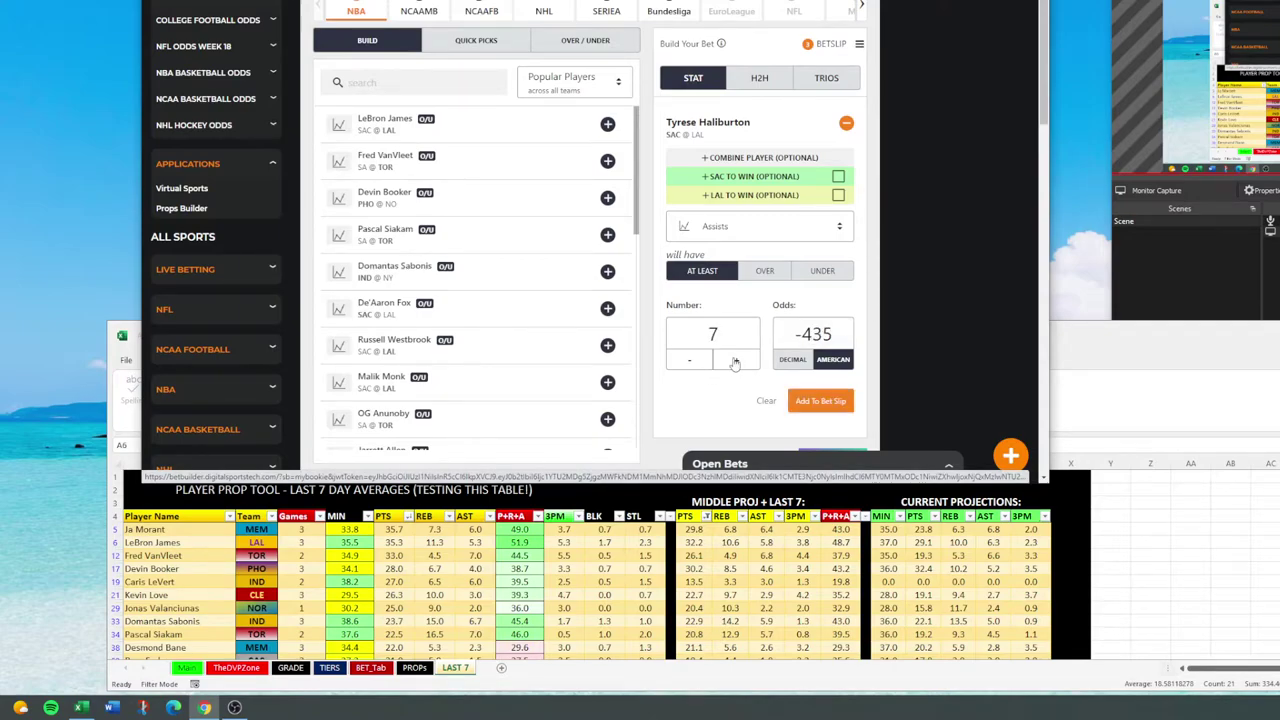
{"action": "left_click", "coordinate": [736, 362]}
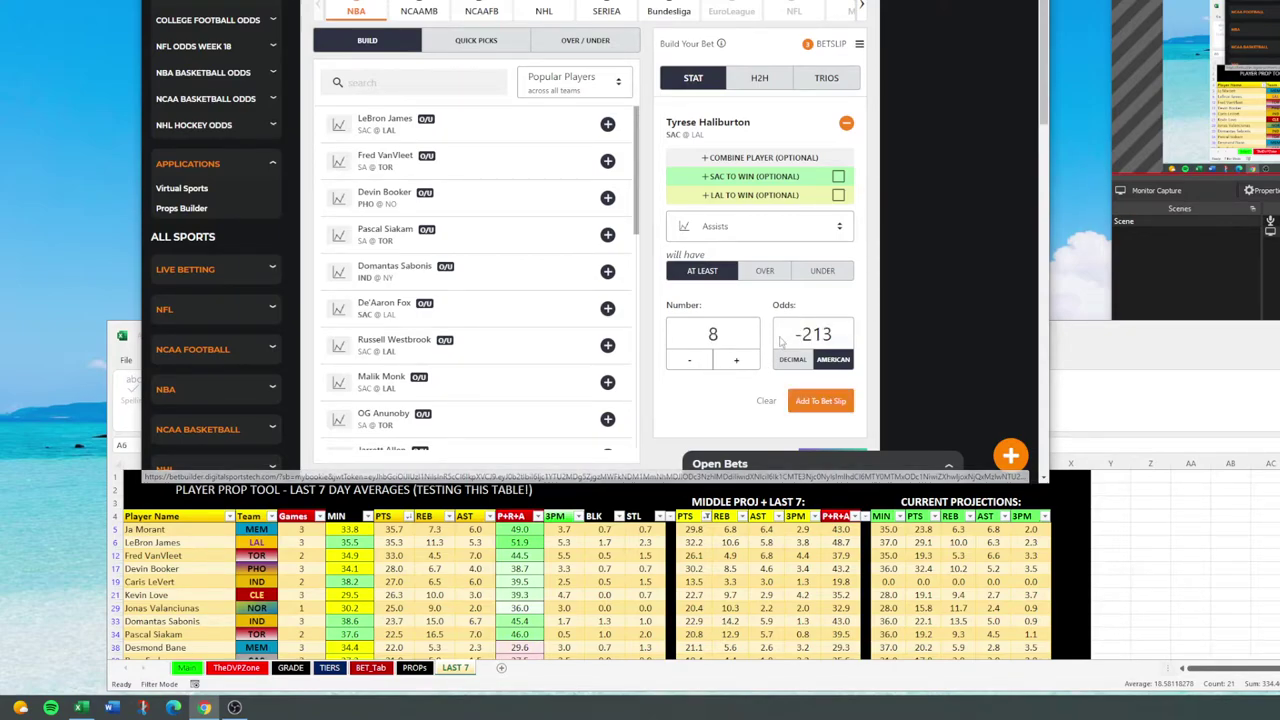
{"action": "left_click", "coordinate": [689, 362]}
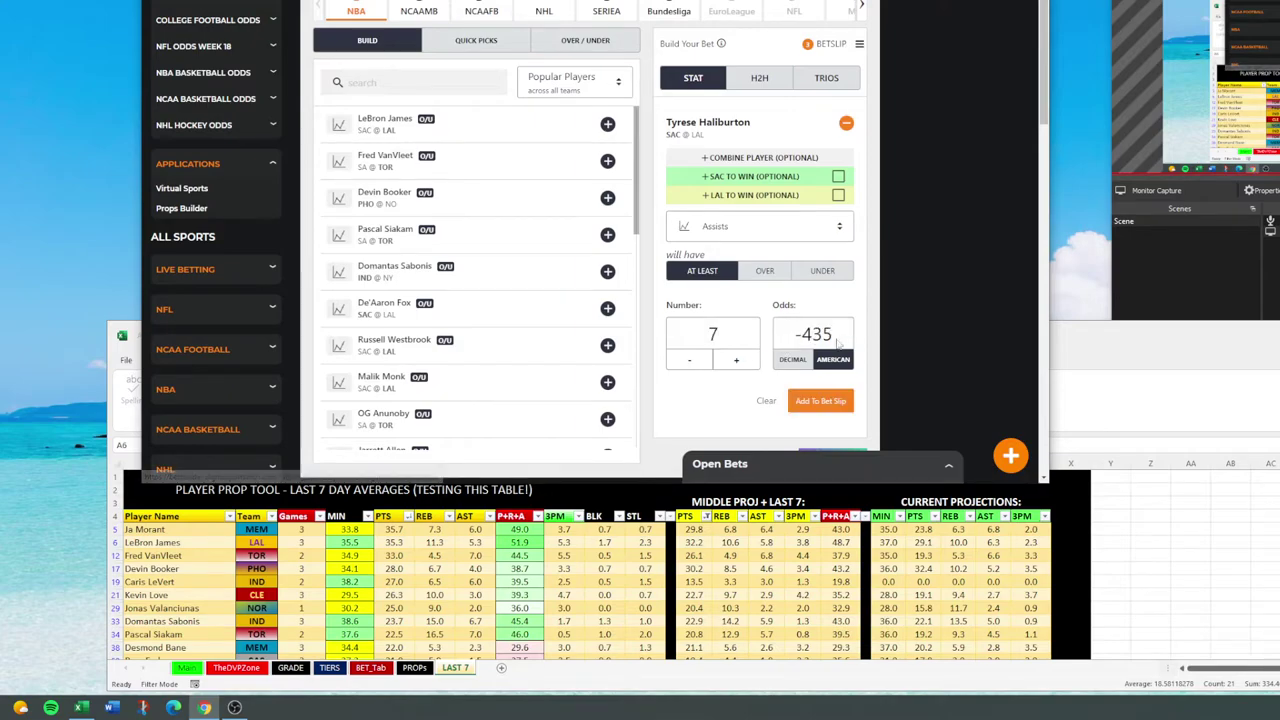
{"action": "left_click", "coordinate": [737, 361]}
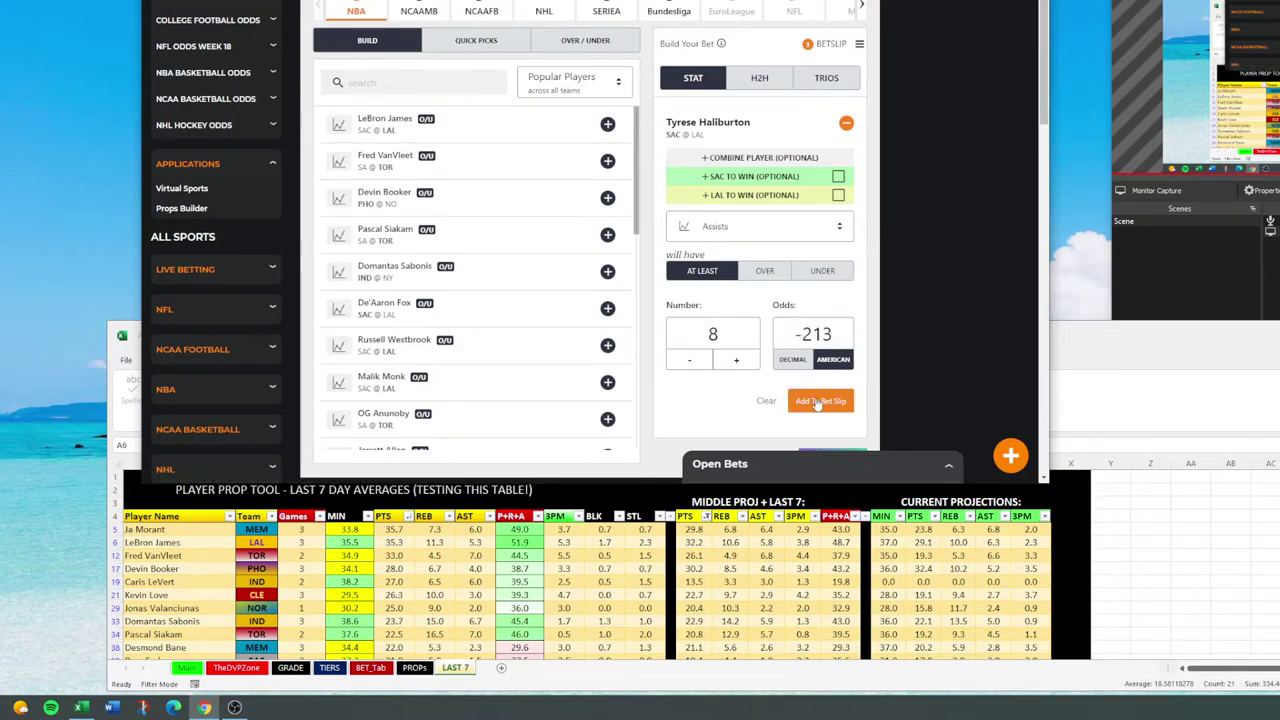
{"action": "left_click", "coordinate": [818, 401]}
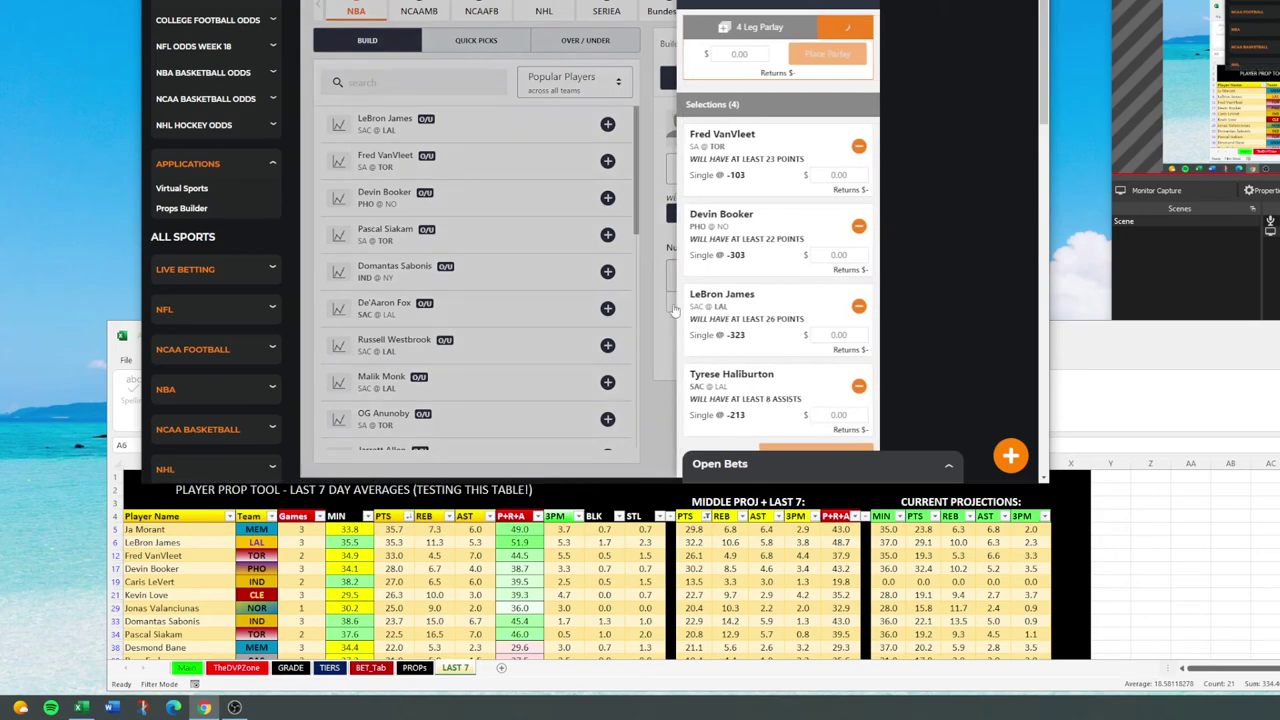
Step: Dismiss the bet slip, search the players for "hali" and add Tyrese Haliburton to a new bet
{"action": "left_click", "coordinate": [443, 80]}
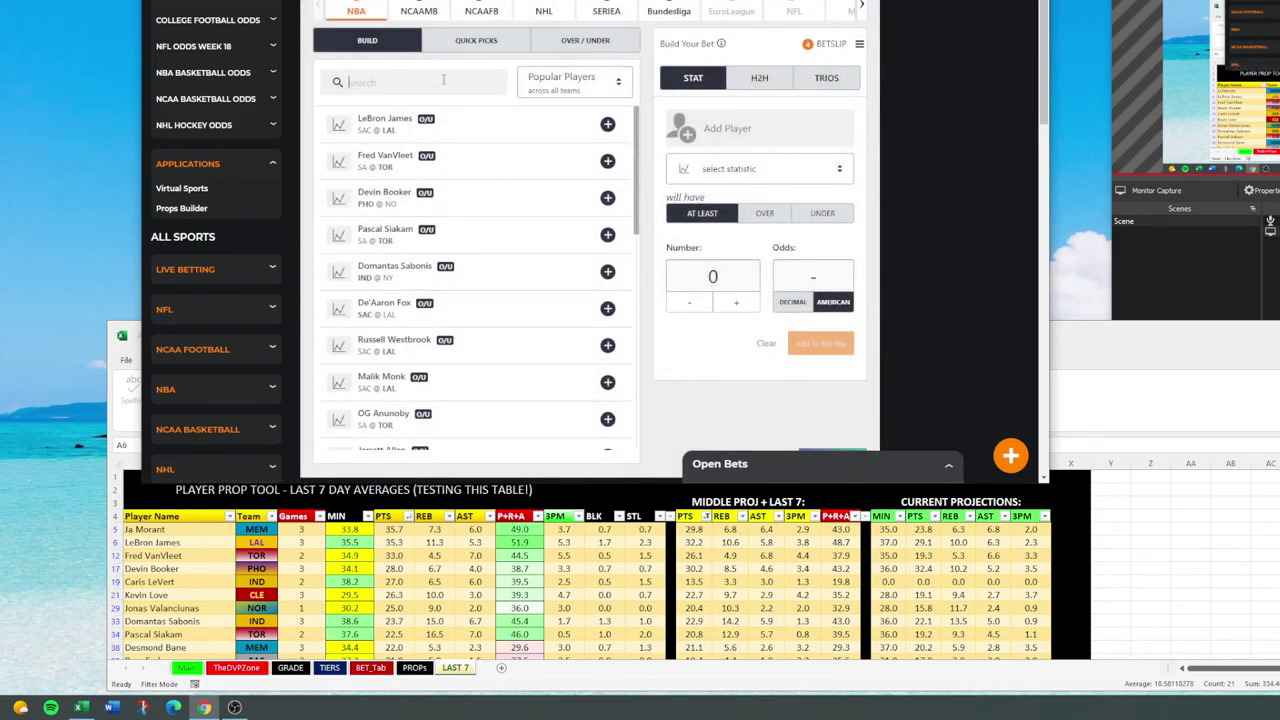
{"action": "type", "text": "hali"}
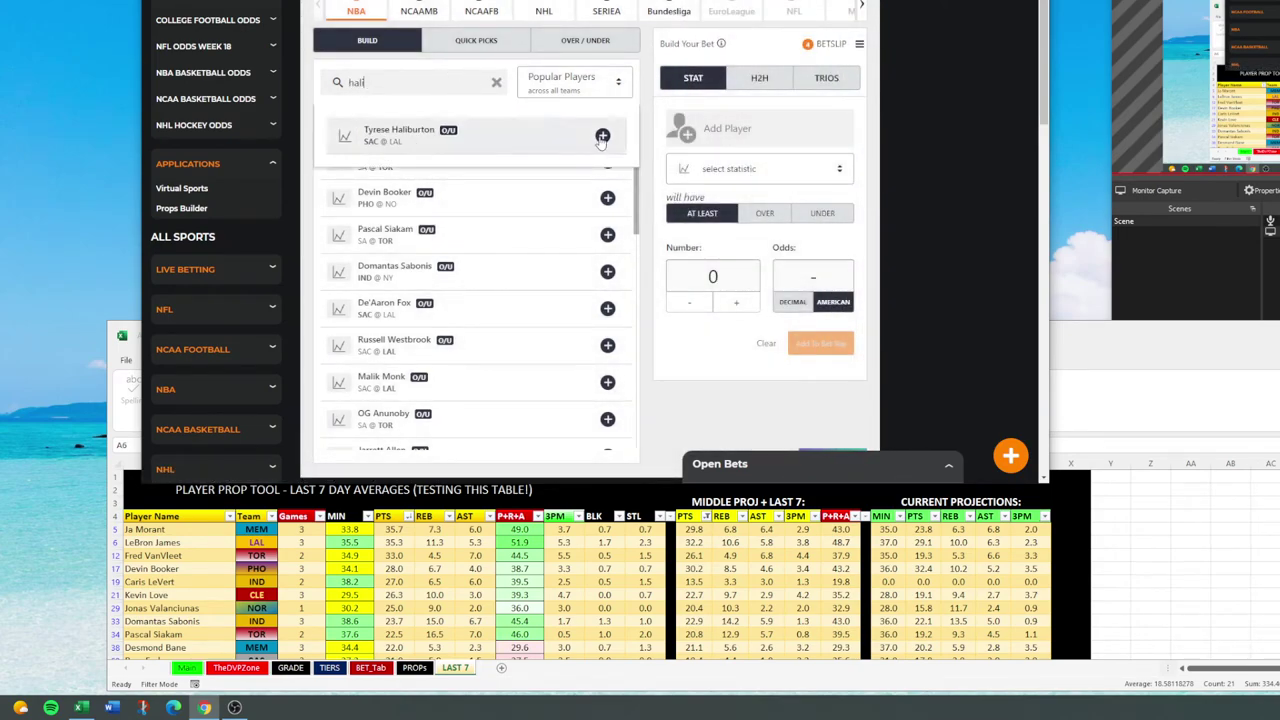
{"action": "left_click", "coordinate": [602, 135]}
Step: Choose the Assists statistic for Tyrese Haliburton and raise the at-least number to 12, checking the odds at each level
{"action": "left_click", "coordinate": [730, 227]}
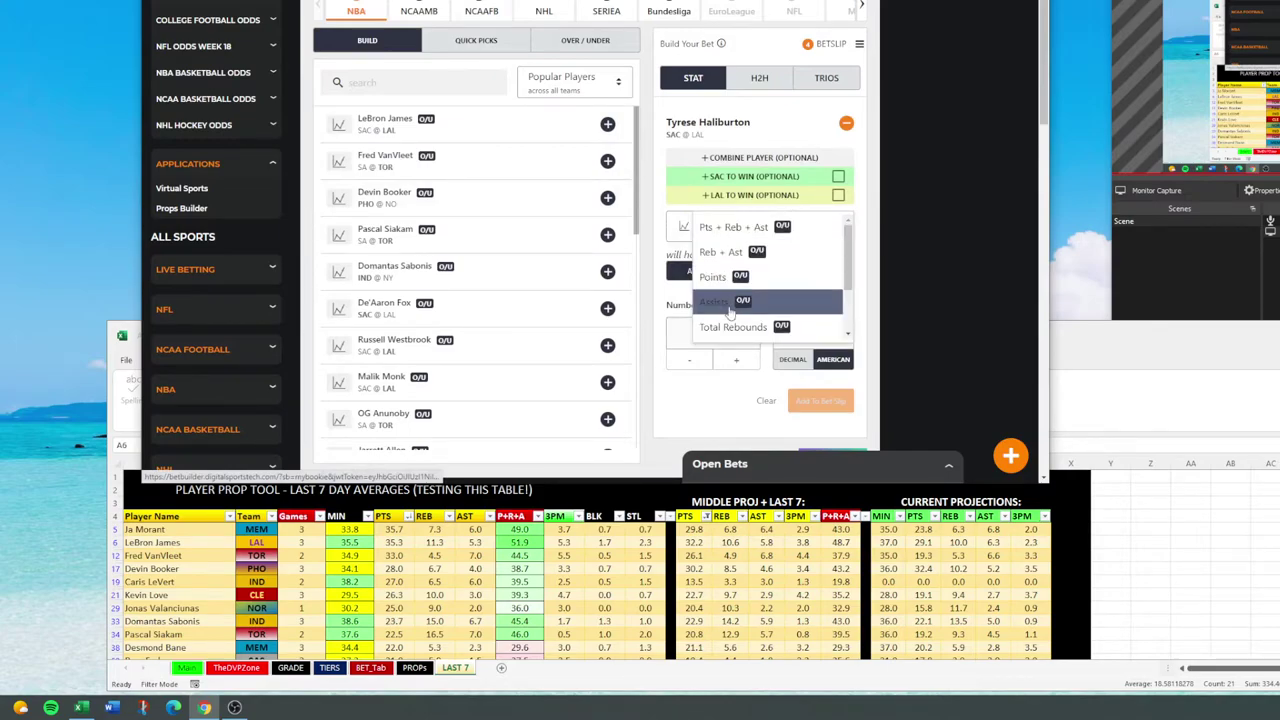
{"action": "left_click", "coordinate": [729, 303]}
{"action": "left_click", "coordinate": [737, 364]}
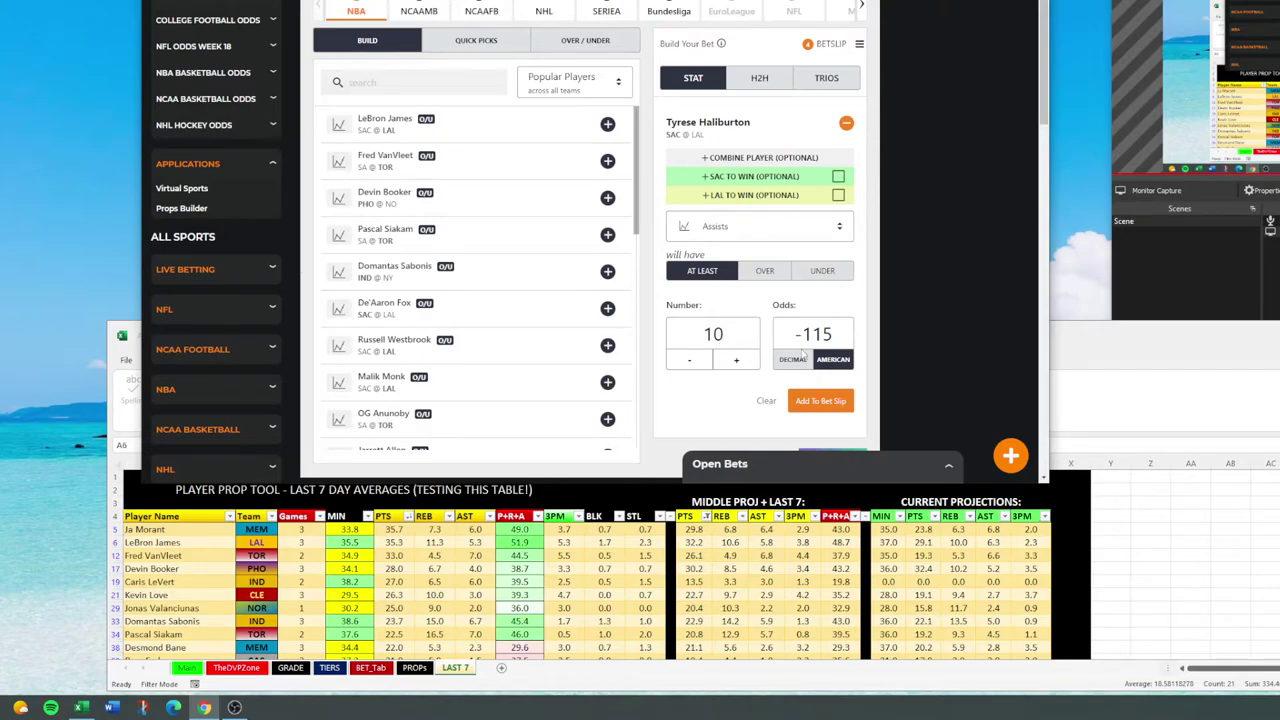
{"action": "left_click", "coordinate": [736, 362]}
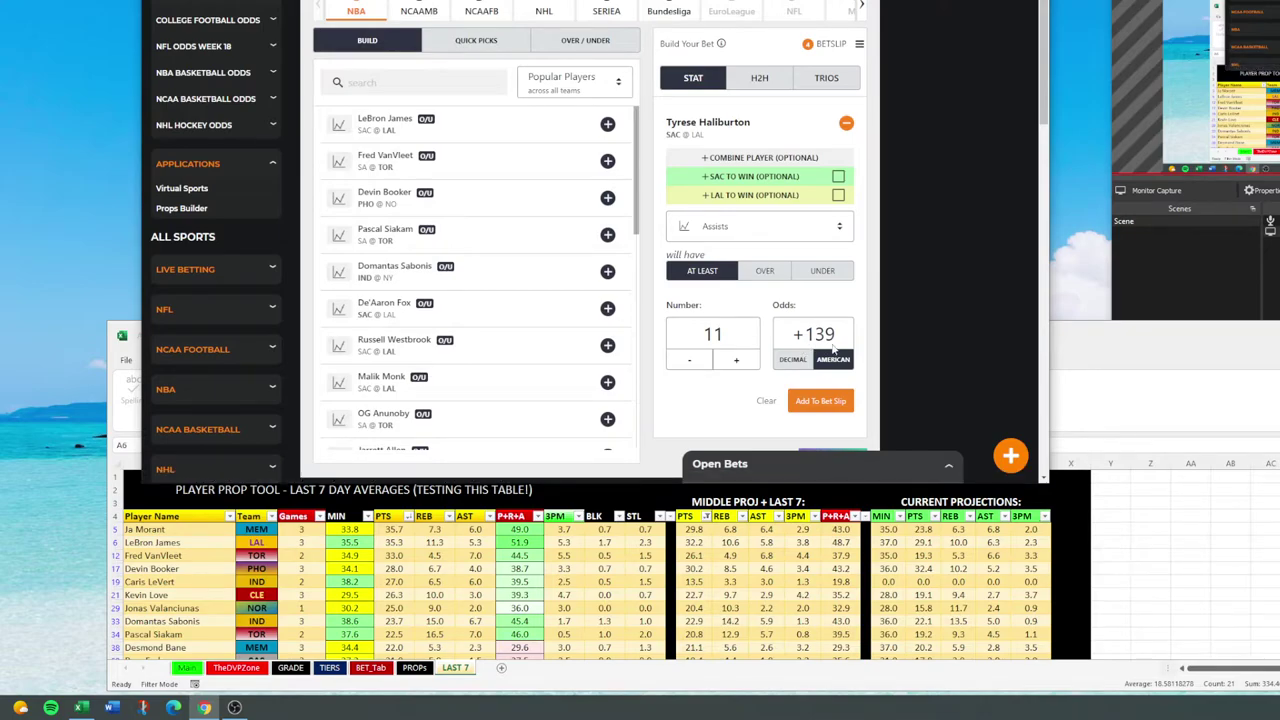
{"action": "left_click", "coordinate": [736, 365]}
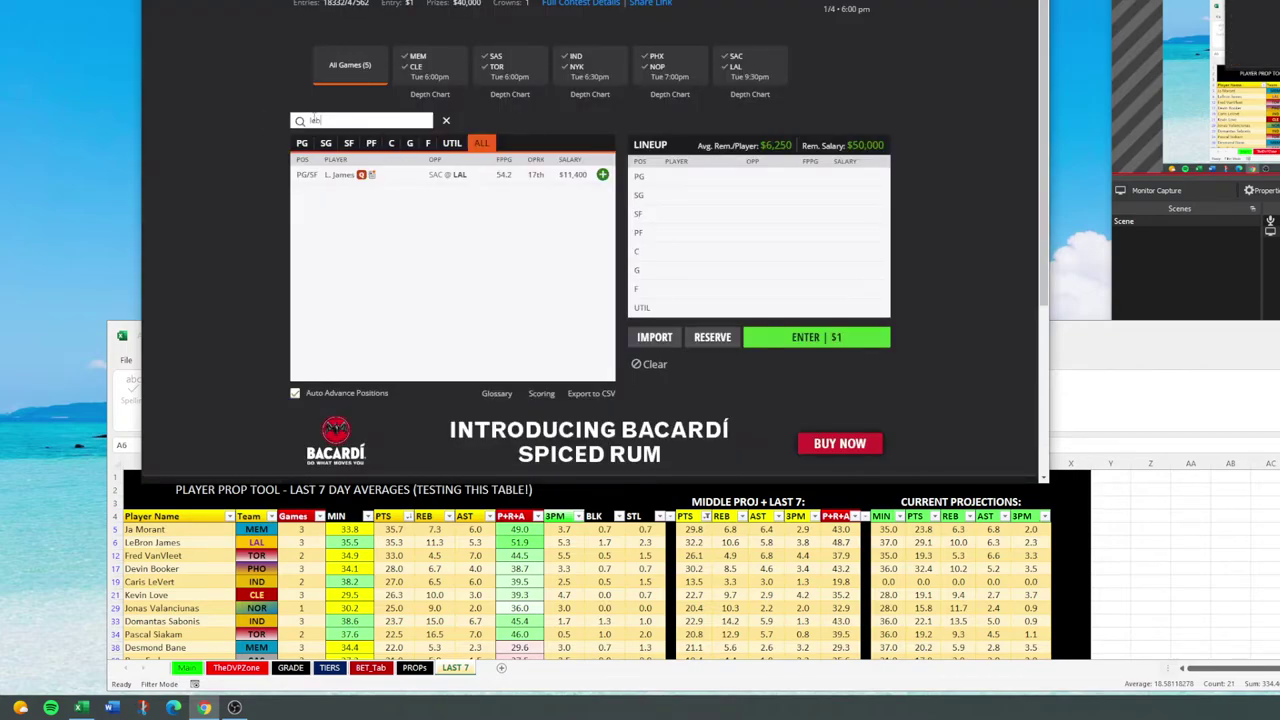
Step: Switch to the DraftKings player list, search for "hali" and open T. Haliburton's 10-game log
{"action": "left_click_drag", "start_coordinate": [318, 120], "coordinate": [264, 119]}
{"action": "type", "text": "jai"}
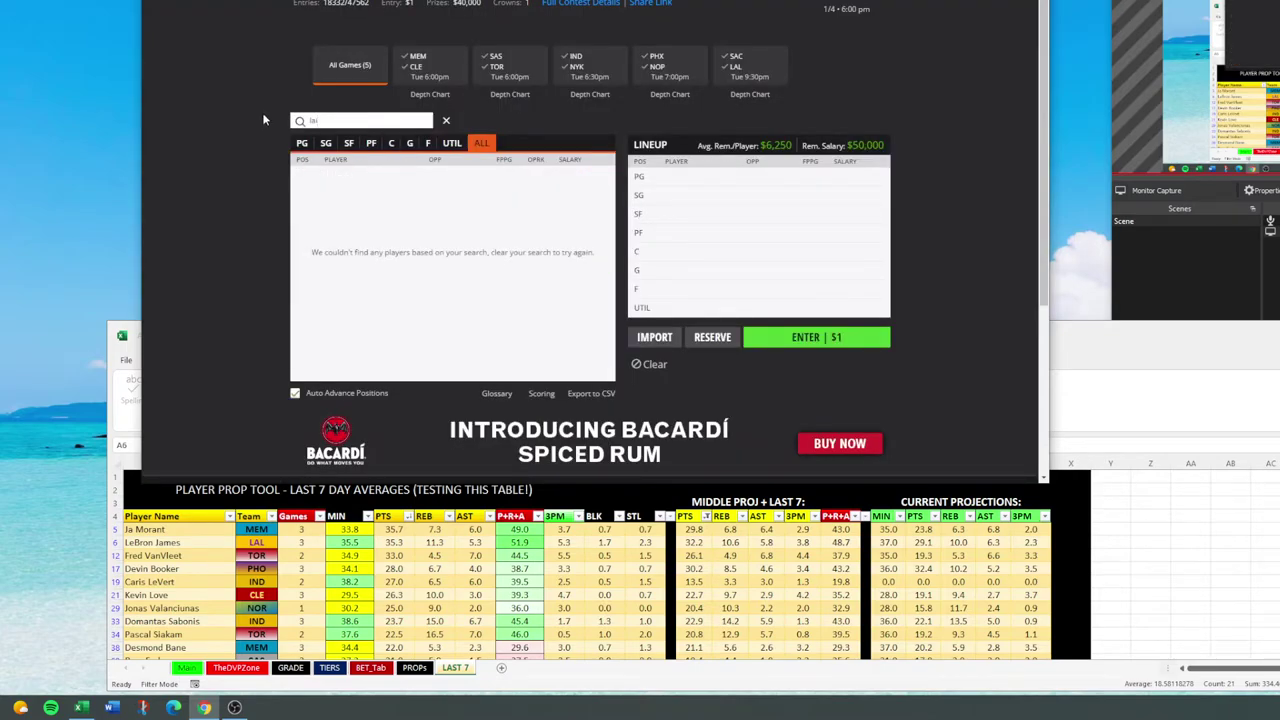
{"action": "type", "text": "hali"}
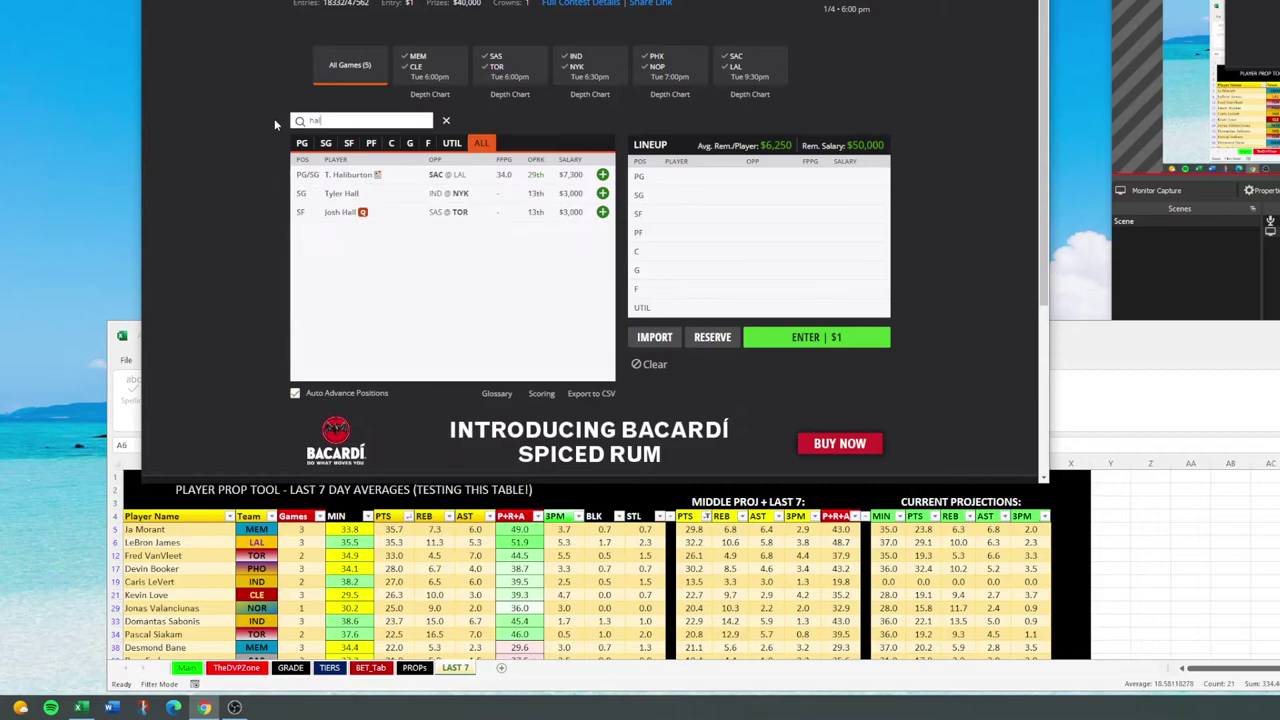
{"action": "left_click", "coordinate": [348, 175]}
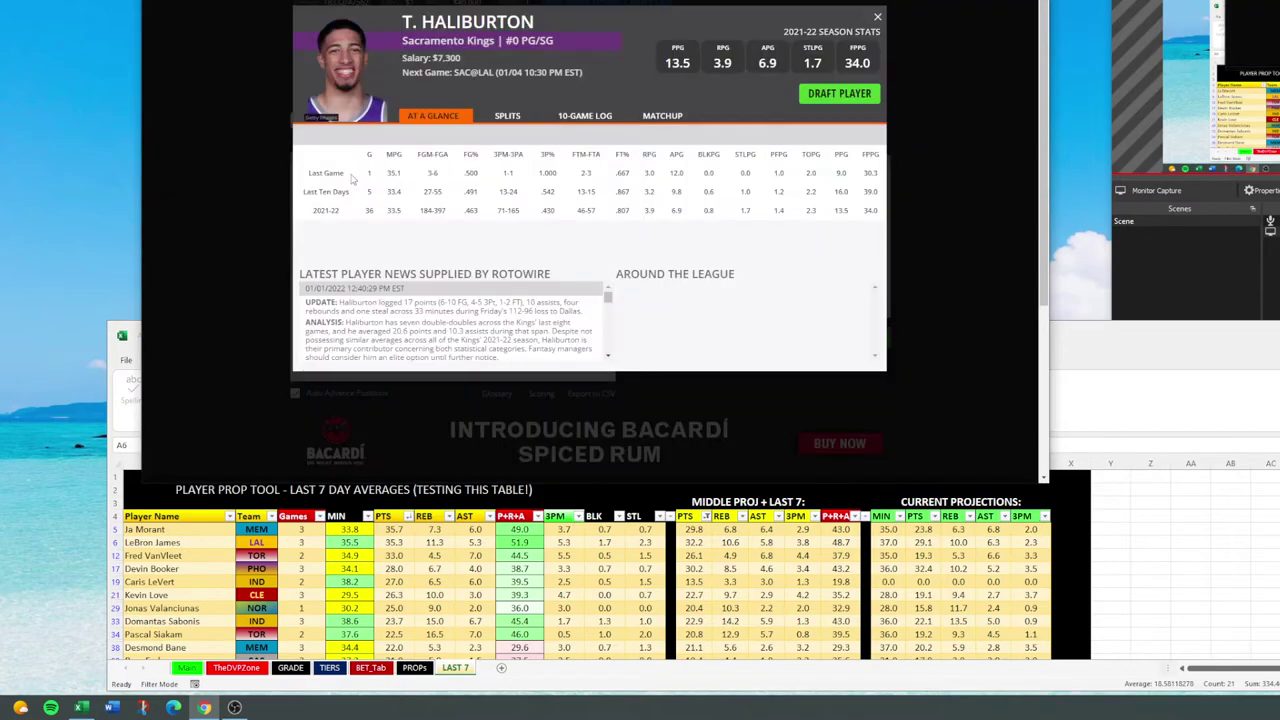
{"action": "left_click", "coordinate": [597, 120]}
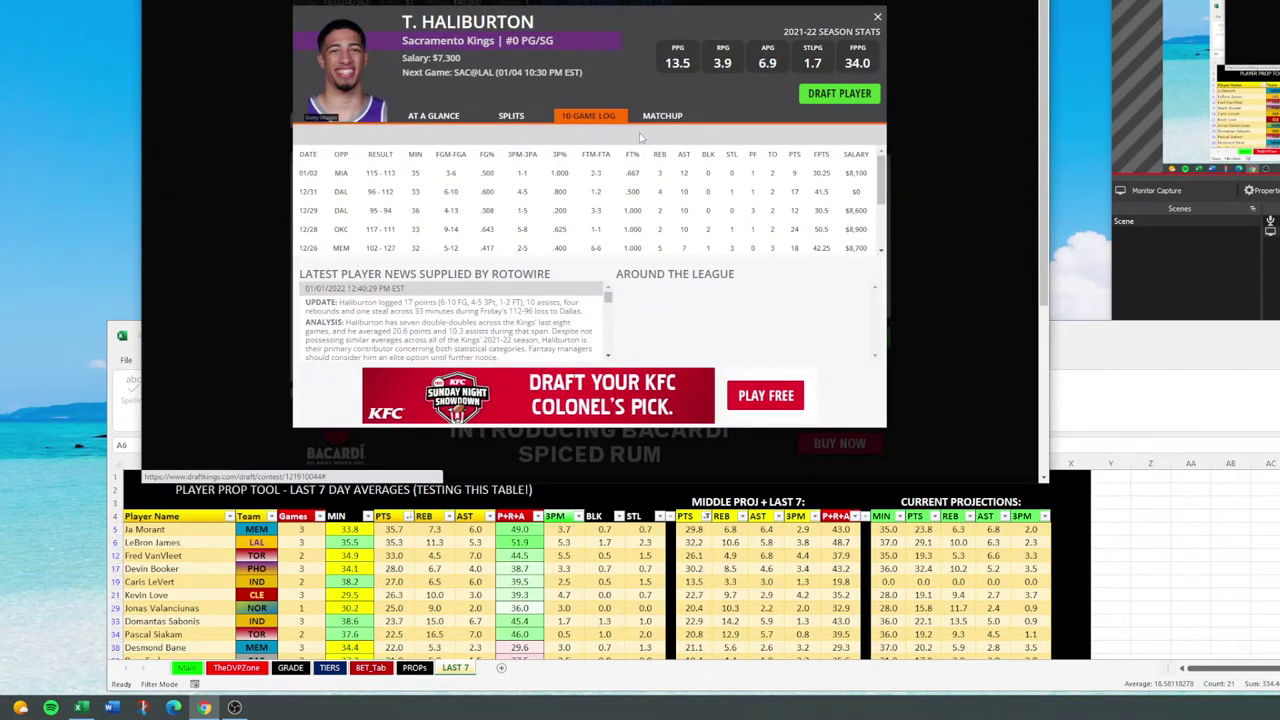
Step: Check Haliburton's assists game by game through all ten logged games, then return to Props Builder
{"action": "double_click", "coordinate": [684, 191]}
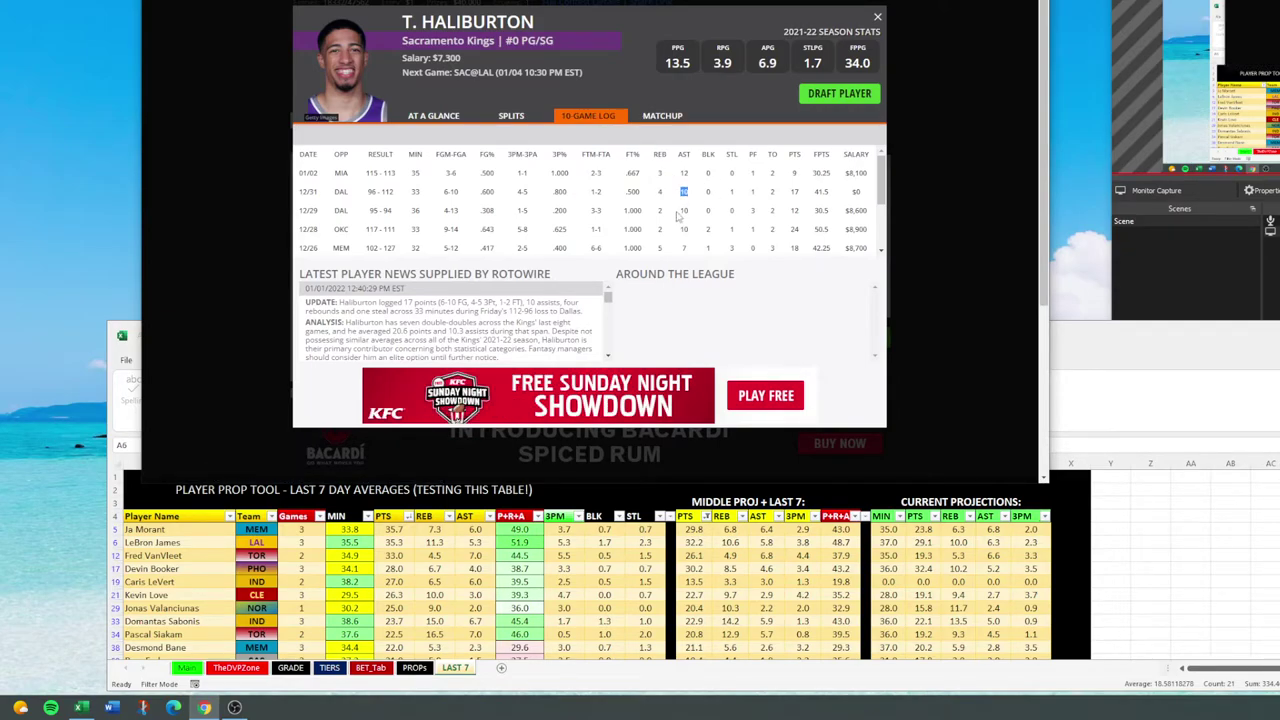
{"action": "double_click", "coordinate": [684, 229]}
{"action": "scroll", "coordinate": [683, 252], "scroll_direction": "down", "scroll_amount": 1}
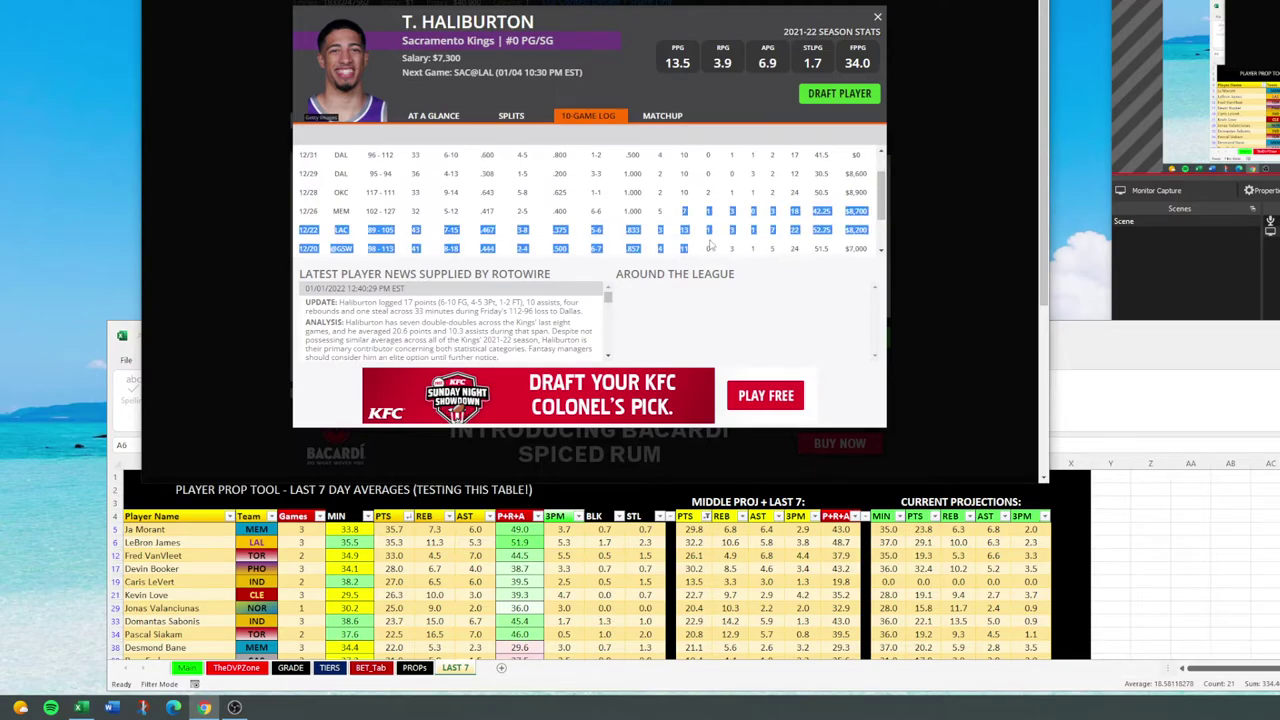
{"action": "left_click_drag", "start_coordinate": [684, 229], "coordinate": [706, 252]}
{"action": "double_click", "coordinate": [684, 247]}
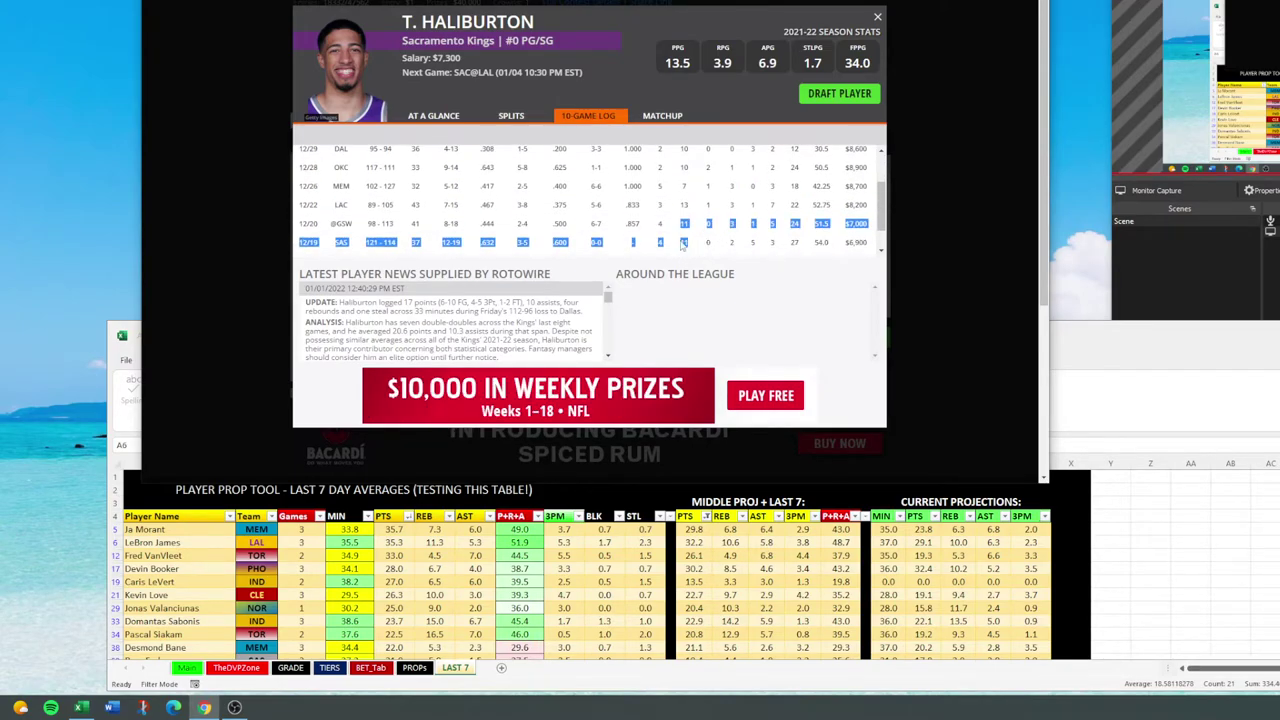
{"action": "scroll", "coordinate": [880, 218], "scroll_direction": "down", "scroll_amount": 1}
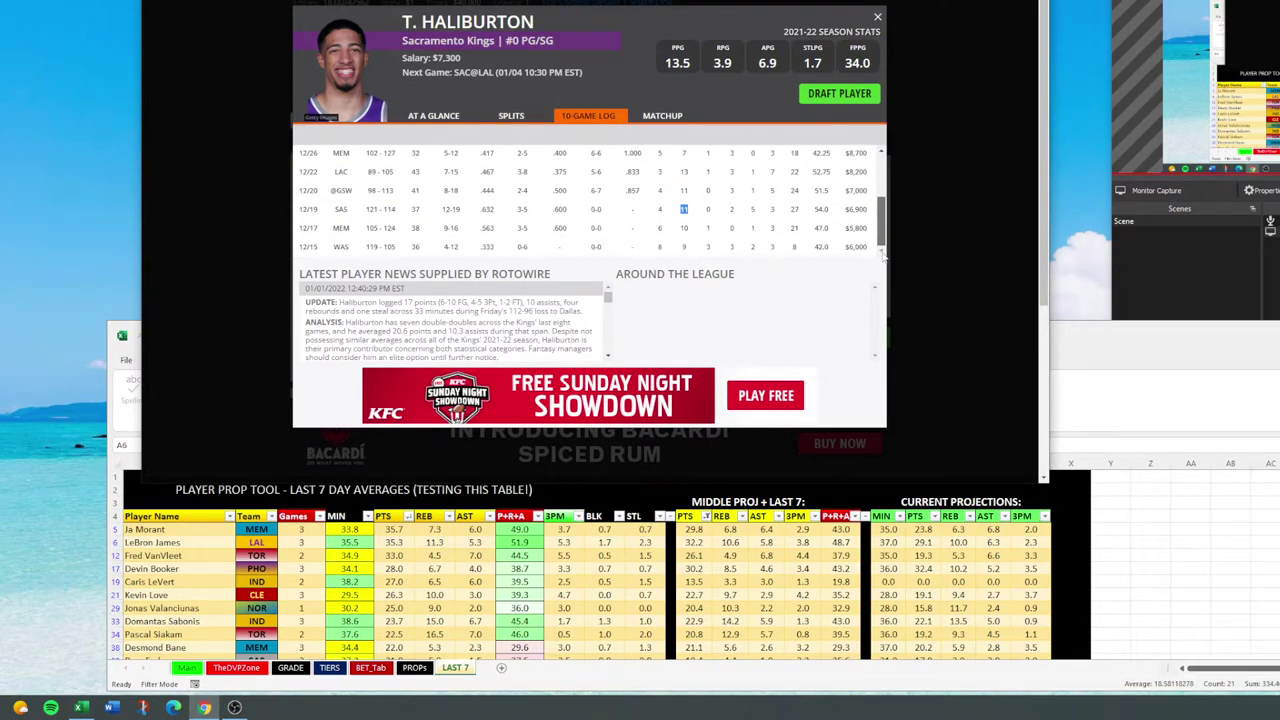
{"action": "left_click_drag", "start_coordinate": [684, 247], "coordinate": [713, 253]}
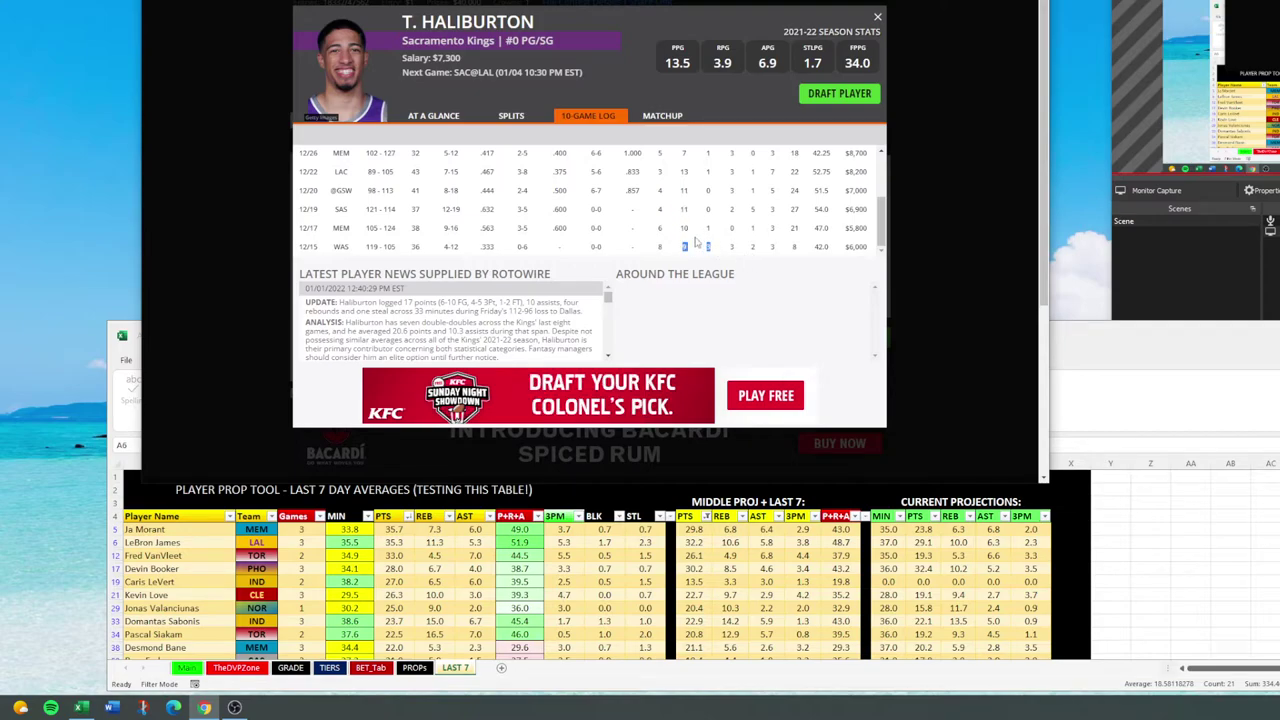
{"action": "left_click", "coordinate": [697, 241]}
{"action": "key", "text": "Escape"}
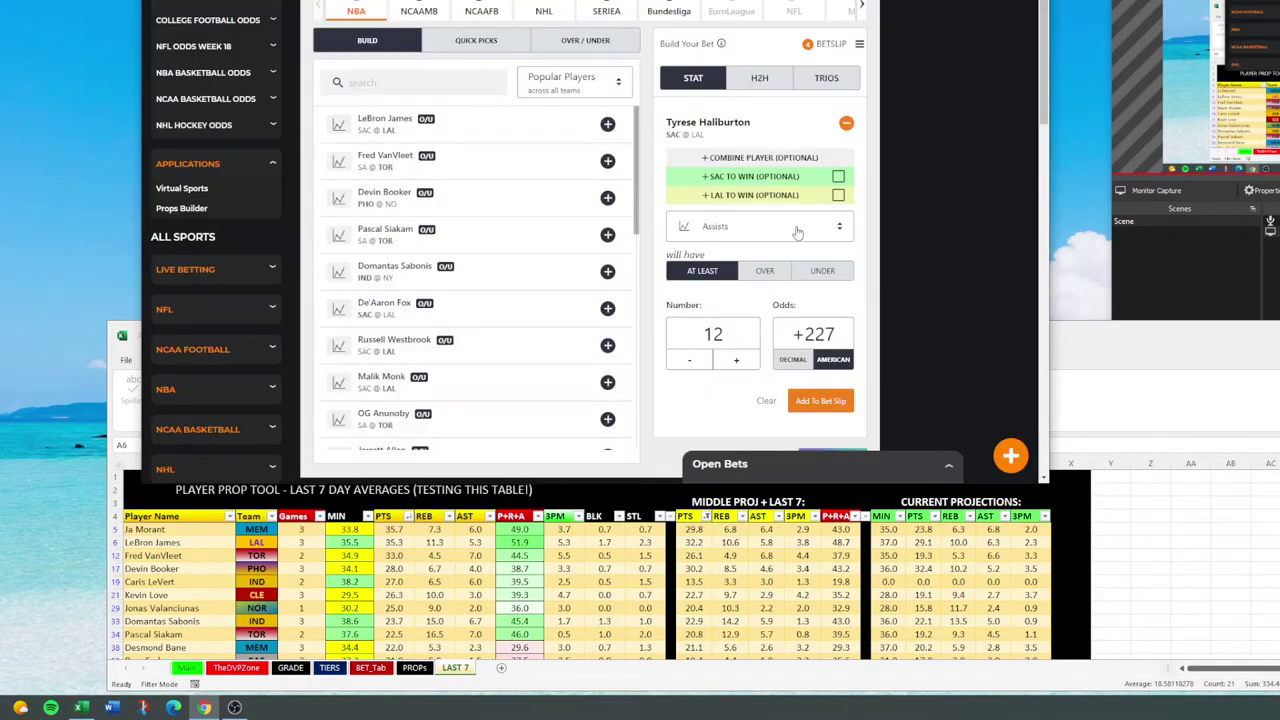
Step: Open the bet slip and compare Haliburton's at-least 8 assists selection with his 10-game log, including the 12/26 game against MEM
{"action": "left_click", "coordinate": [822, 56]}
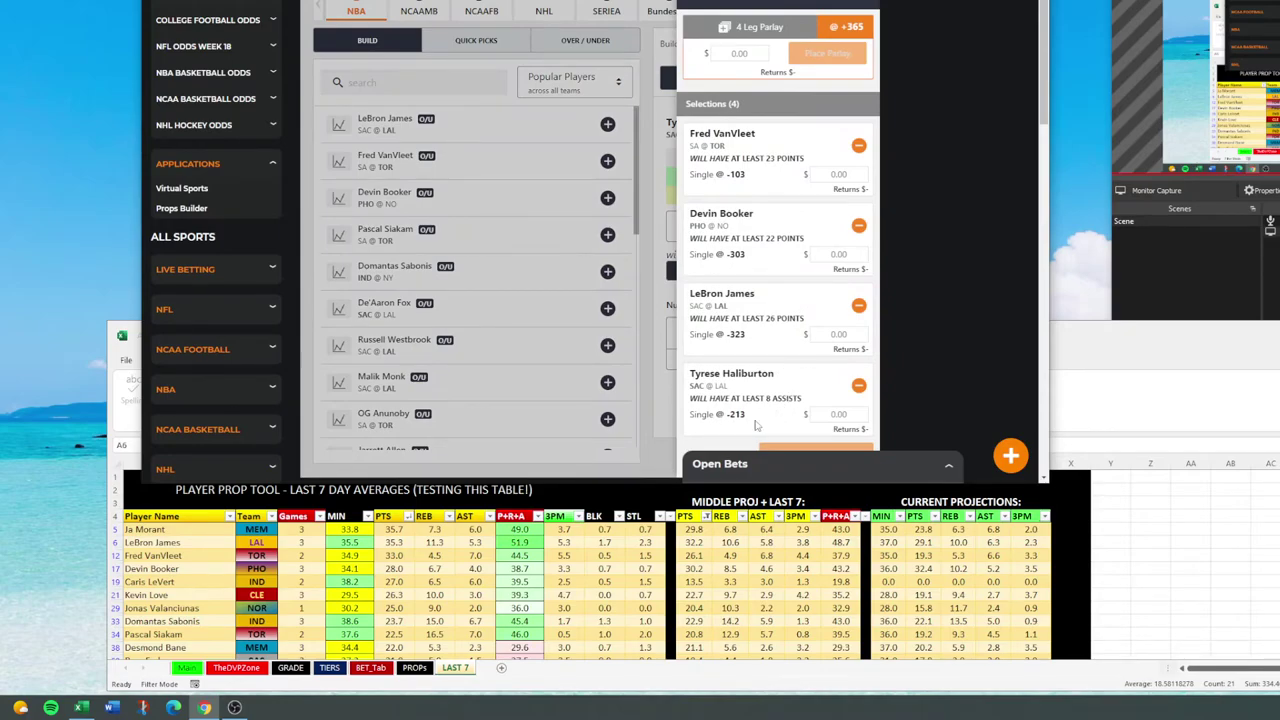
{"action": "left_click", "coordinate": [670, 114]}
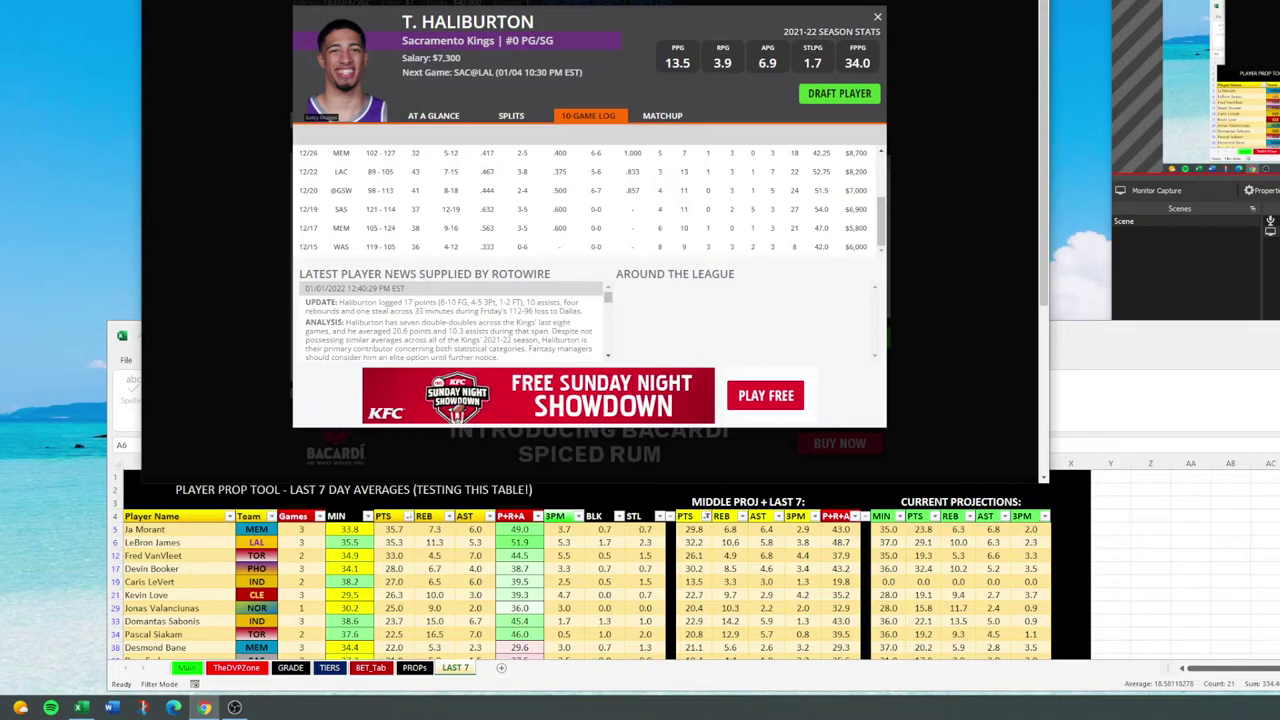
{"action": "key", "text": "Escape"}
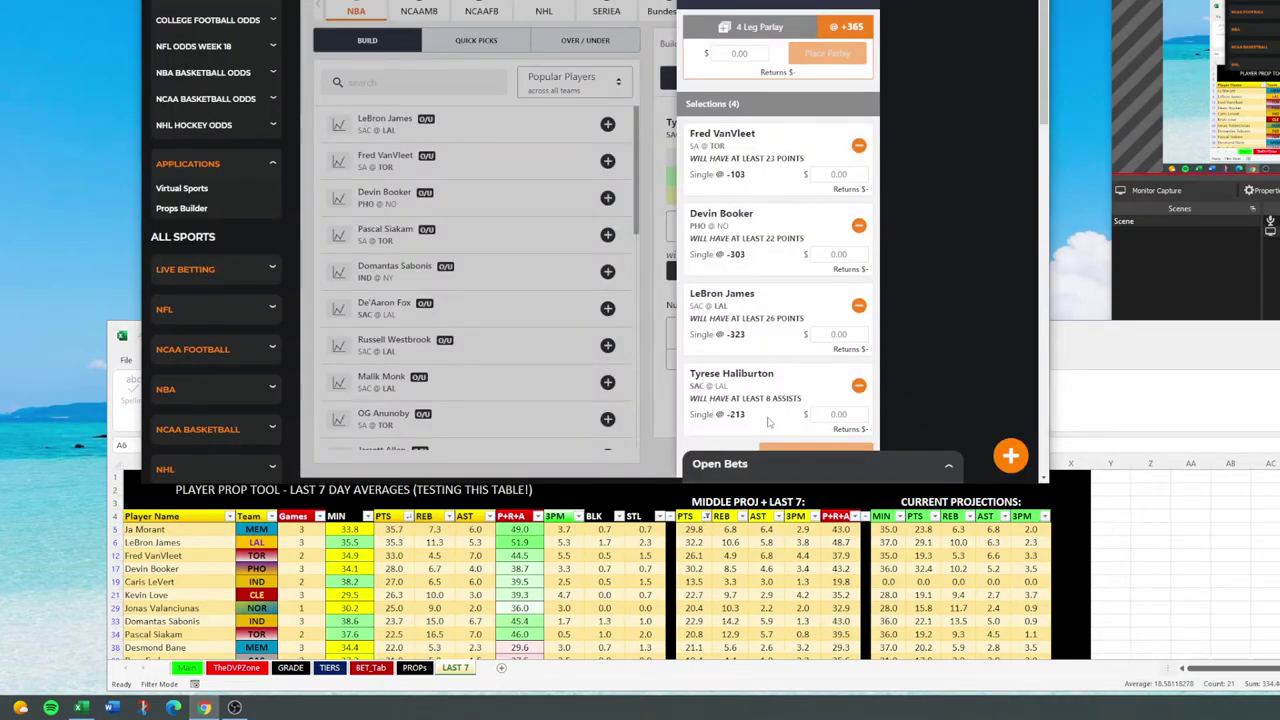
{"action": "left_click", "coordinate": [672, 258]}
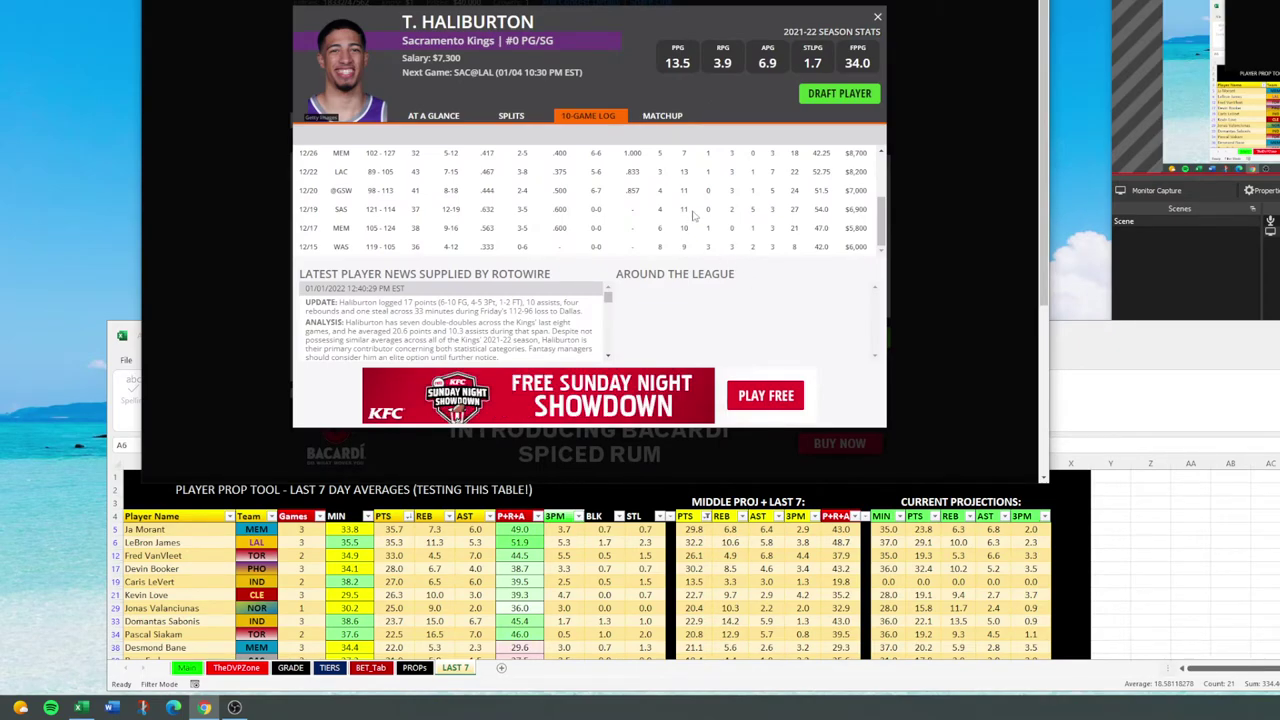
{"action": "left_click_drag", "start_coordinate": [879, 230], "coordinate": [884, 193]}
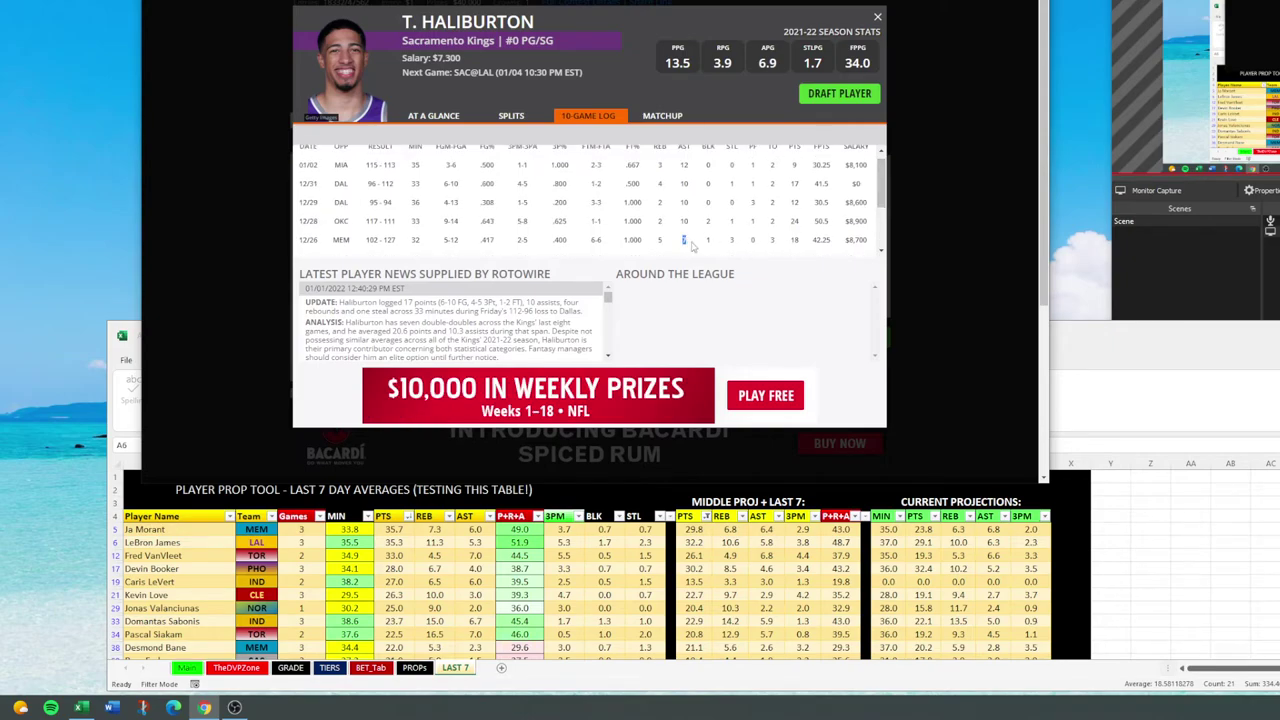
{"action": "scroll", "coordinate": [880, 200], "scroll_direction": "up", "scroll_amount": 1}
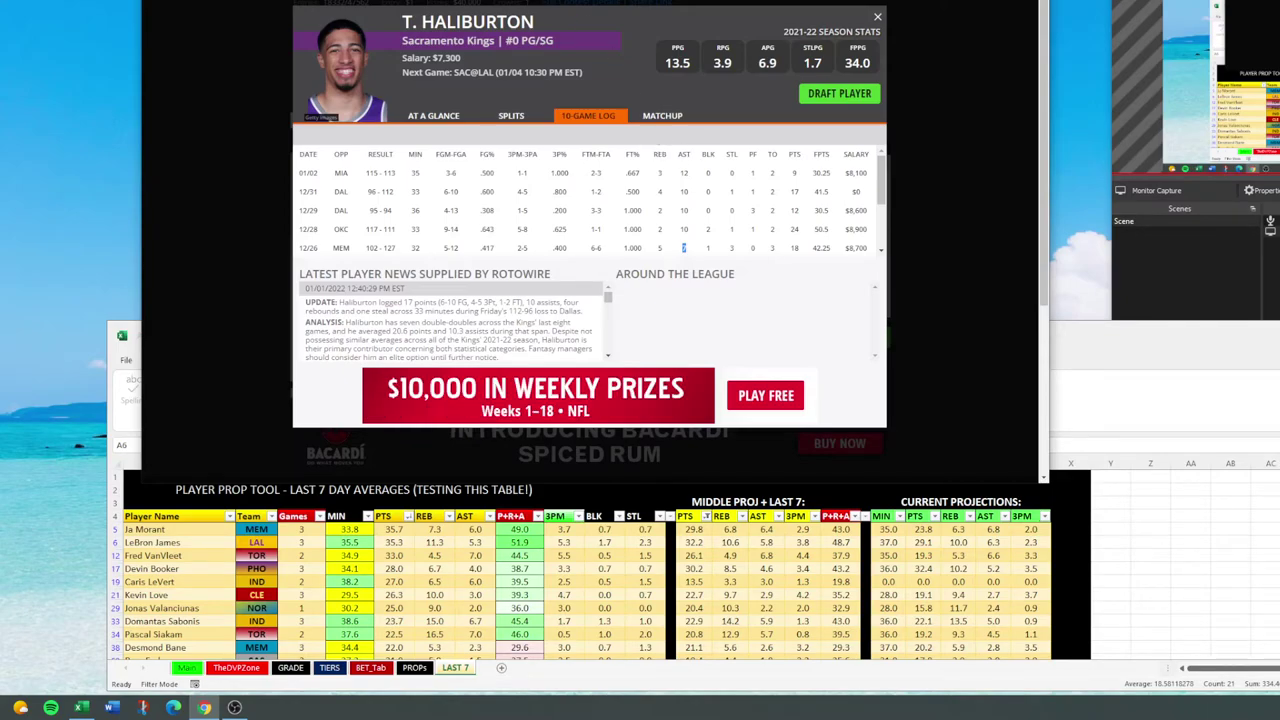
{"action": "key", "text": "Escape"}
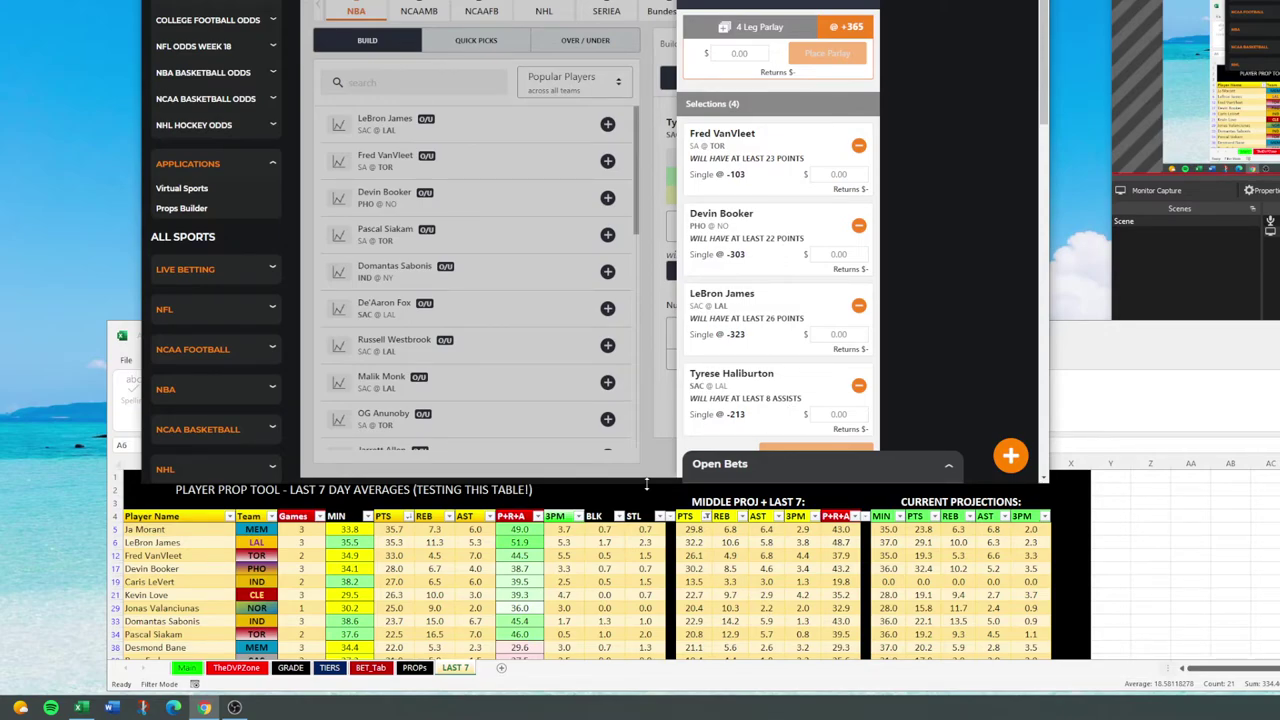
Step: Switch to the NBA_CheatSheet_1.4 workbook in Excel and display the PROPs sheet from its top in a taller window
{"action": "left_click", "coordinate": [597, 569]}
{"action": "scroll", "coordinate": [543, 587], "scroll_direction": "down", "scroll_amount": 1}
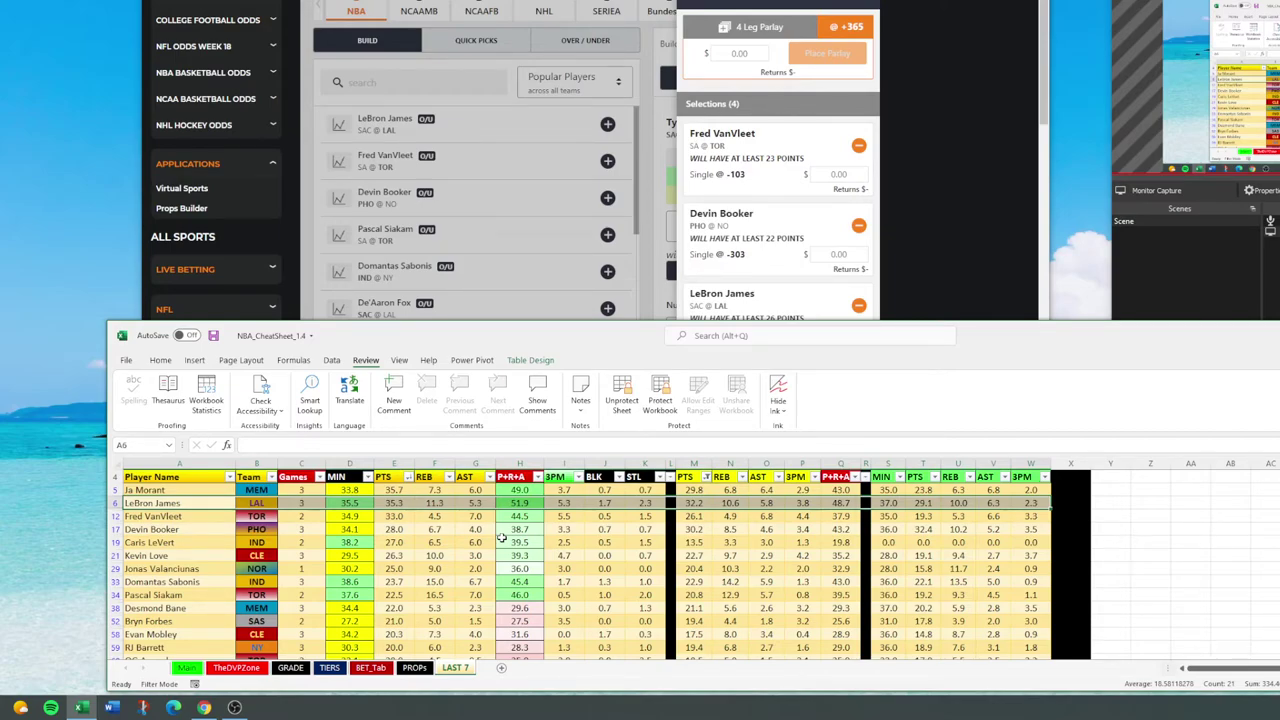
{"action": "key", "text": "ctrl+Page_Up"}
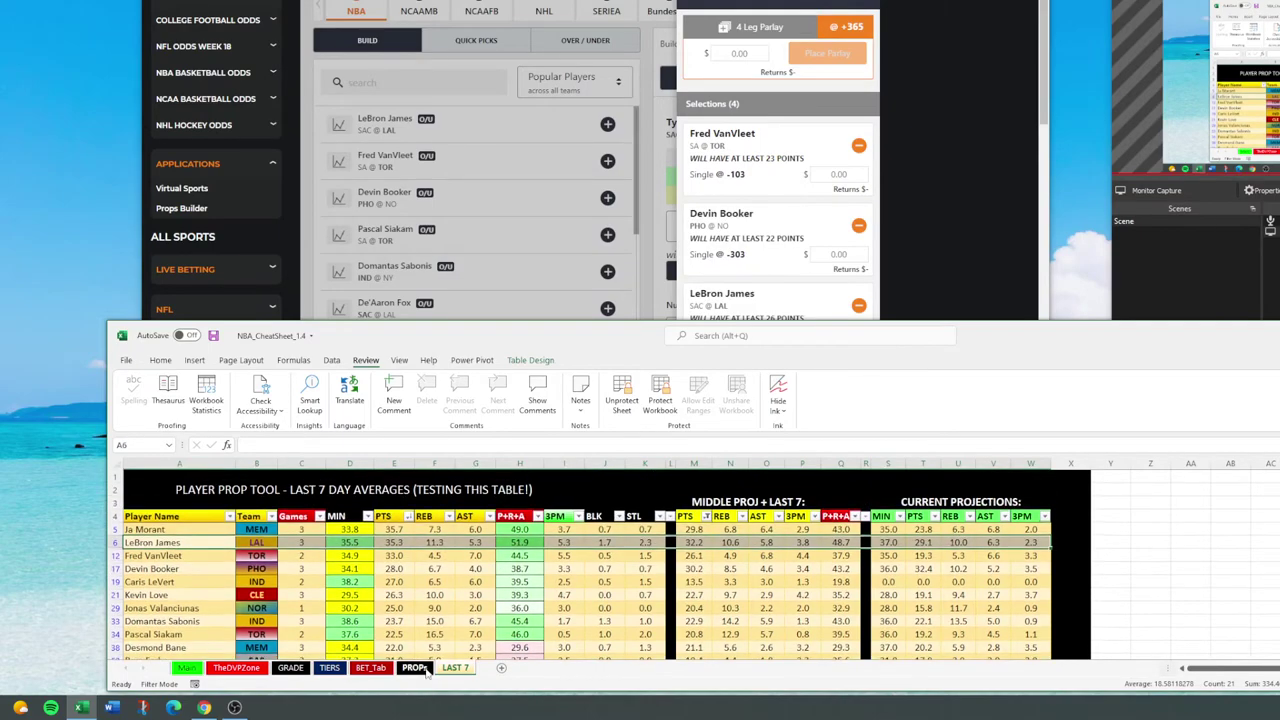
{"action": "double_click", "coordinate": [646, 321]}
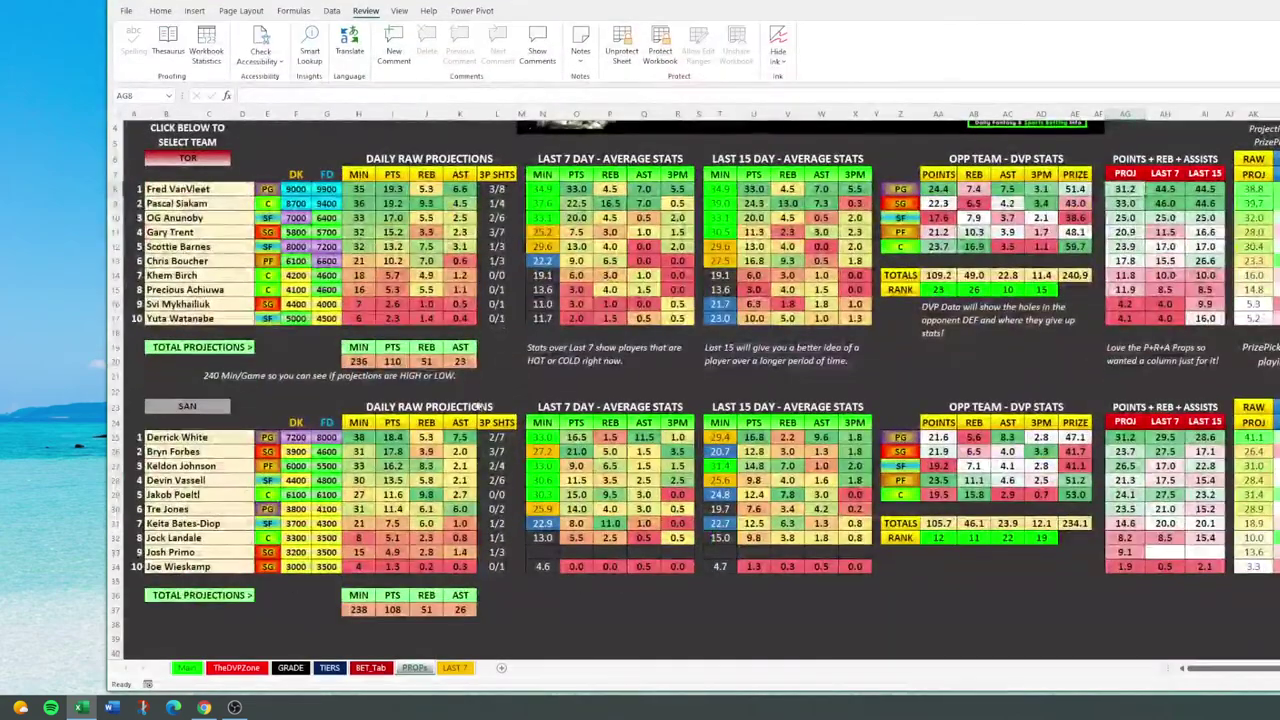
{"action": "scroll", "coordinate": [448, 371], "scroll_direction": "up", "scroll_amount": 1}
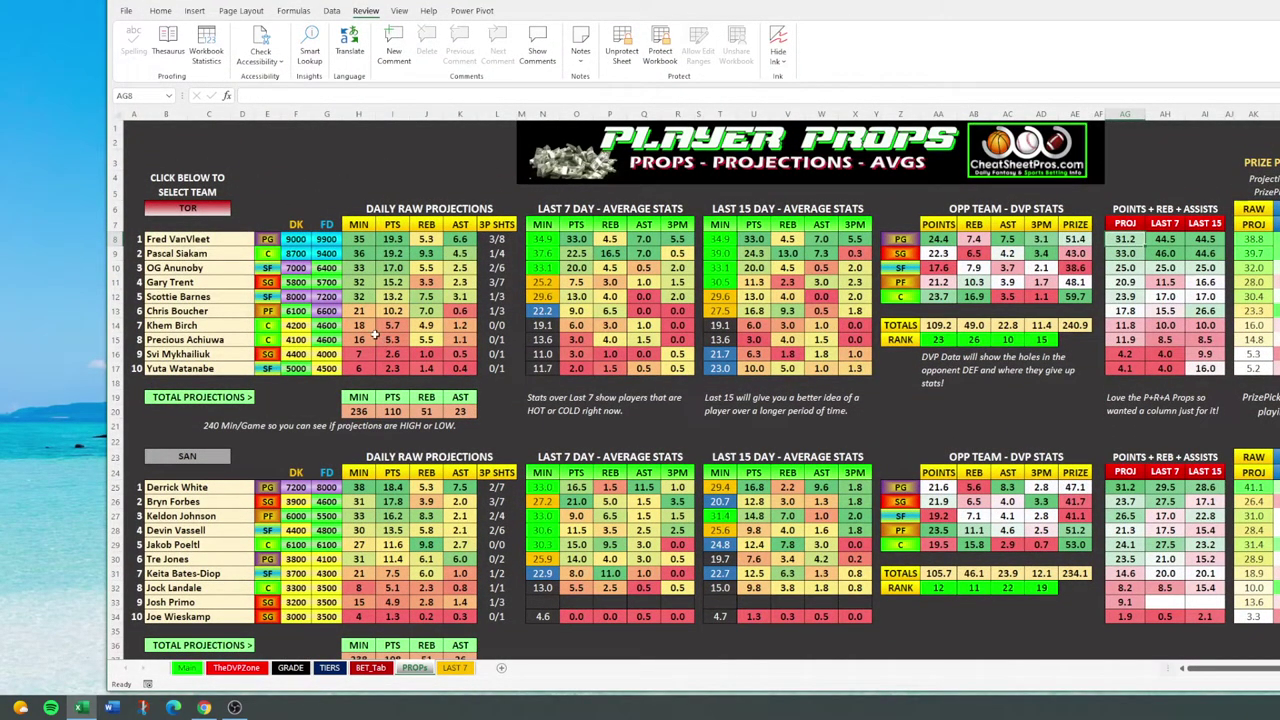
Step: Highlight Toronto's OPP TEAM - DVP STATS table on the PROPs sheet, glance at the LAST 7 sheet and return to PROPs
{"action": "left_click", "coordinate": [364, 313]}
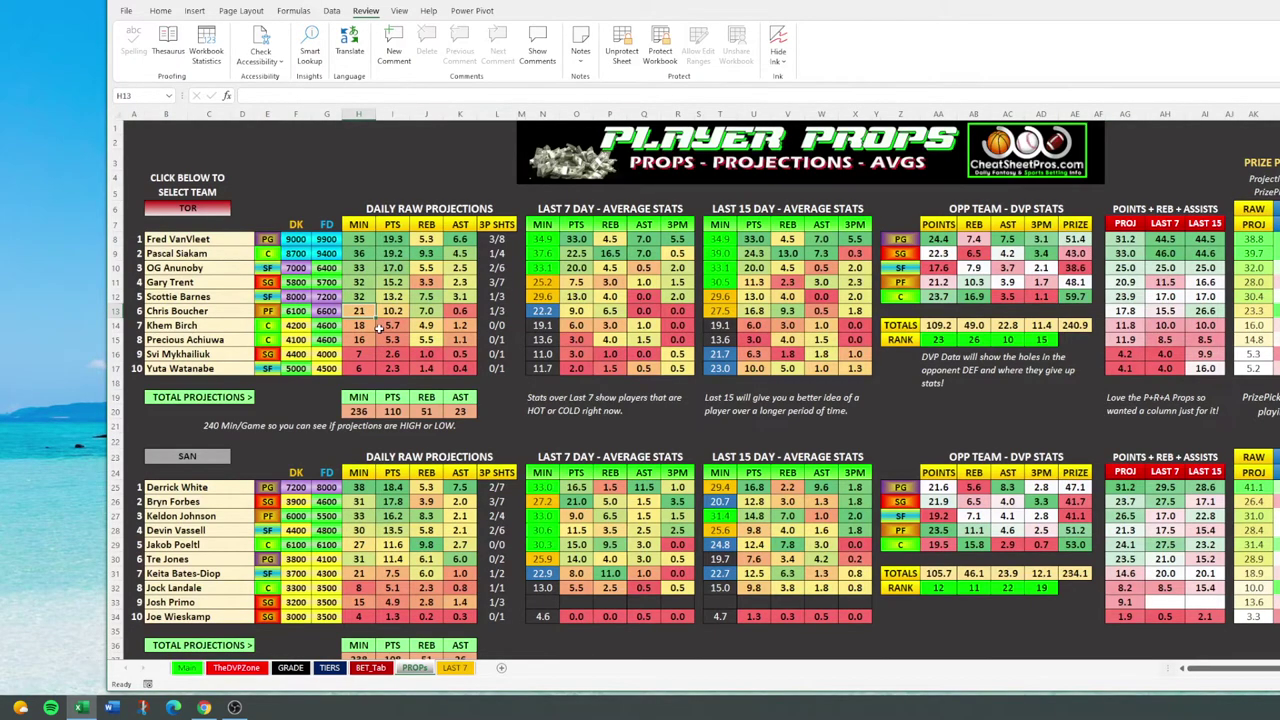
{"action": "left_click_drag", "start_coordinate": [905, 220], "coordinate": [1024, 418]}
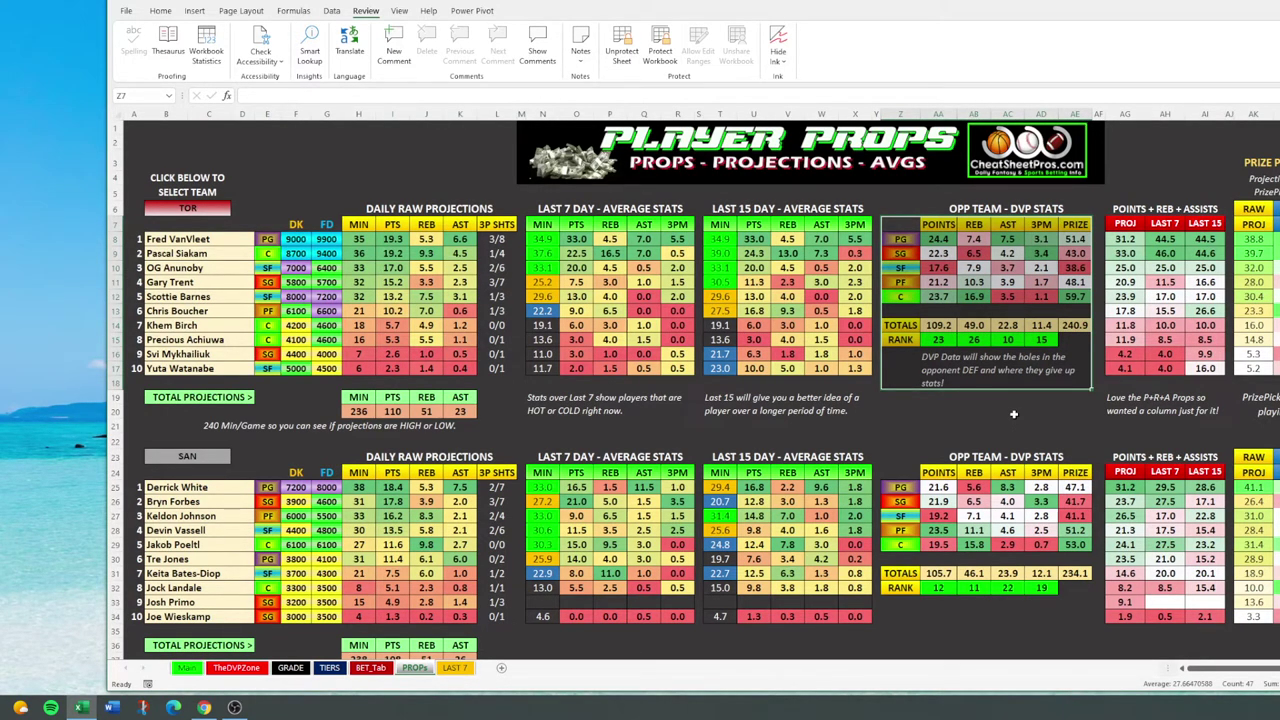
{"action": "left_click", "coordinate": [455, 672]}
{"action": "left_click", "coordinate": [415, 669]}
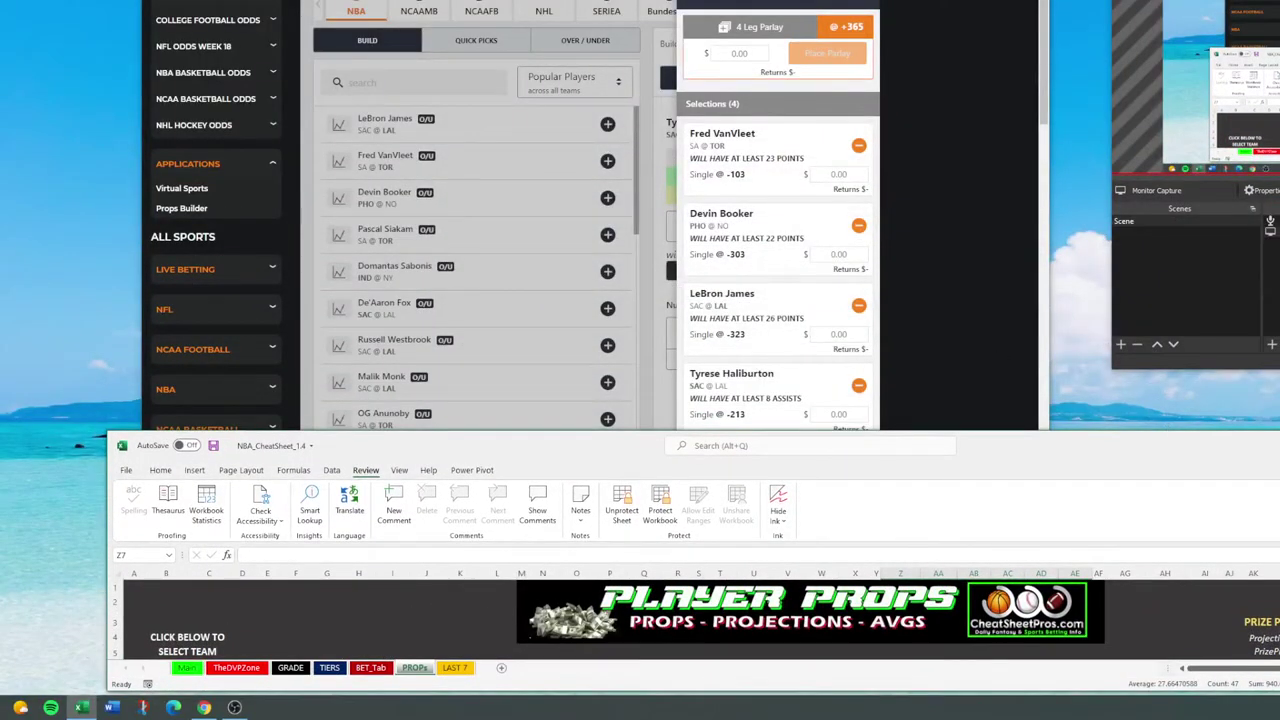
Step: Open PrizePicks in a new browser tab and log in with the saved account e-mail and password
{"action": "key", "text": "alt+Tab"}
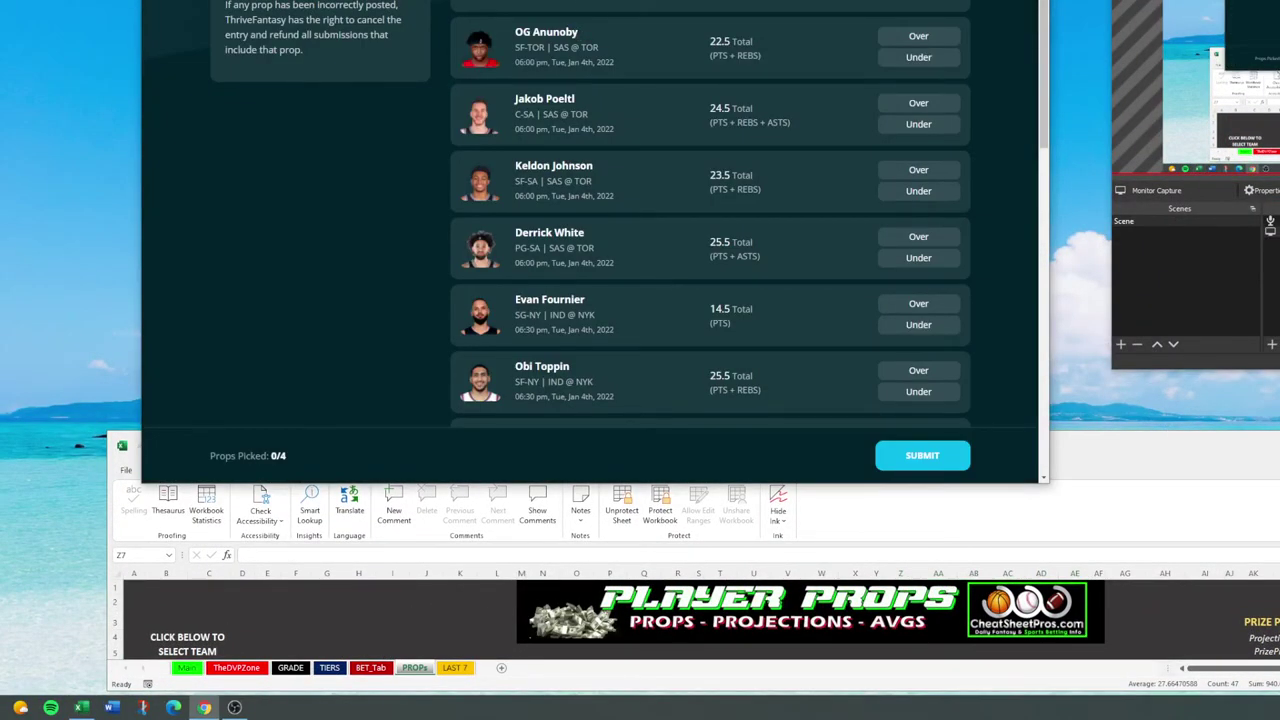
{"action": "key", "text": "ctrl+t"}
{"action": "type", "text": "prizepicks"}
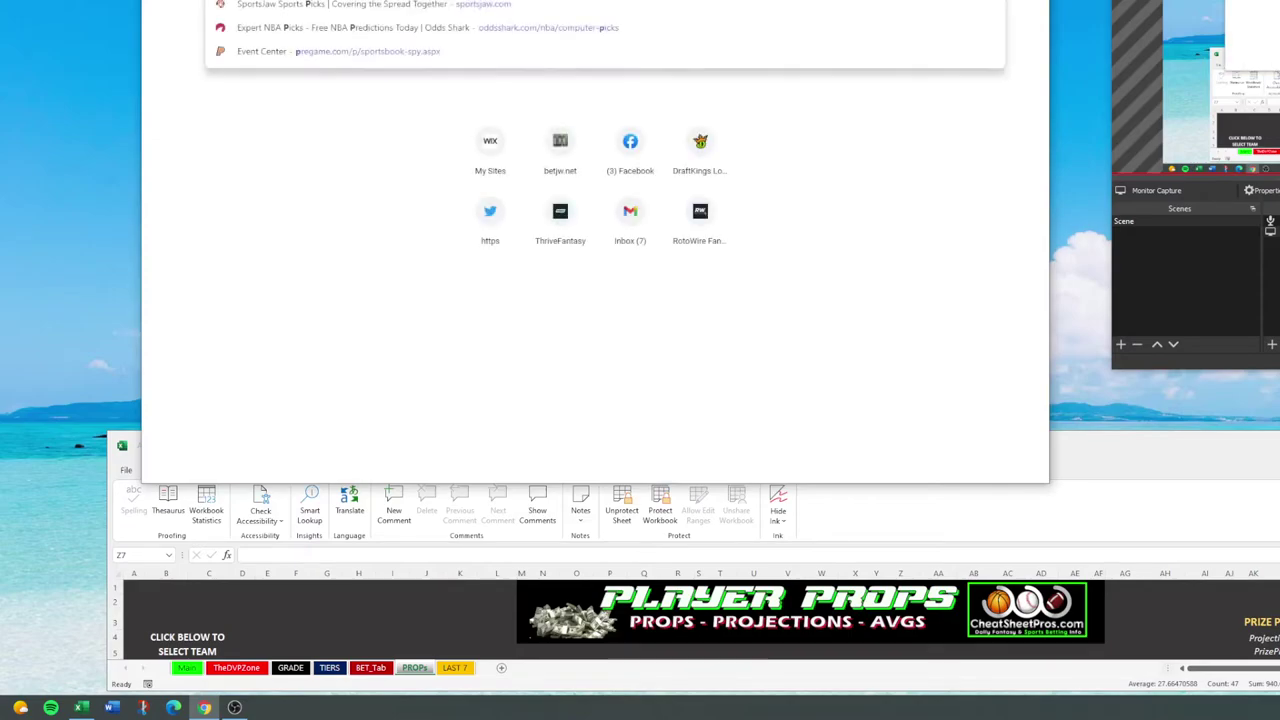
{"action": "key", "text": "Return"}
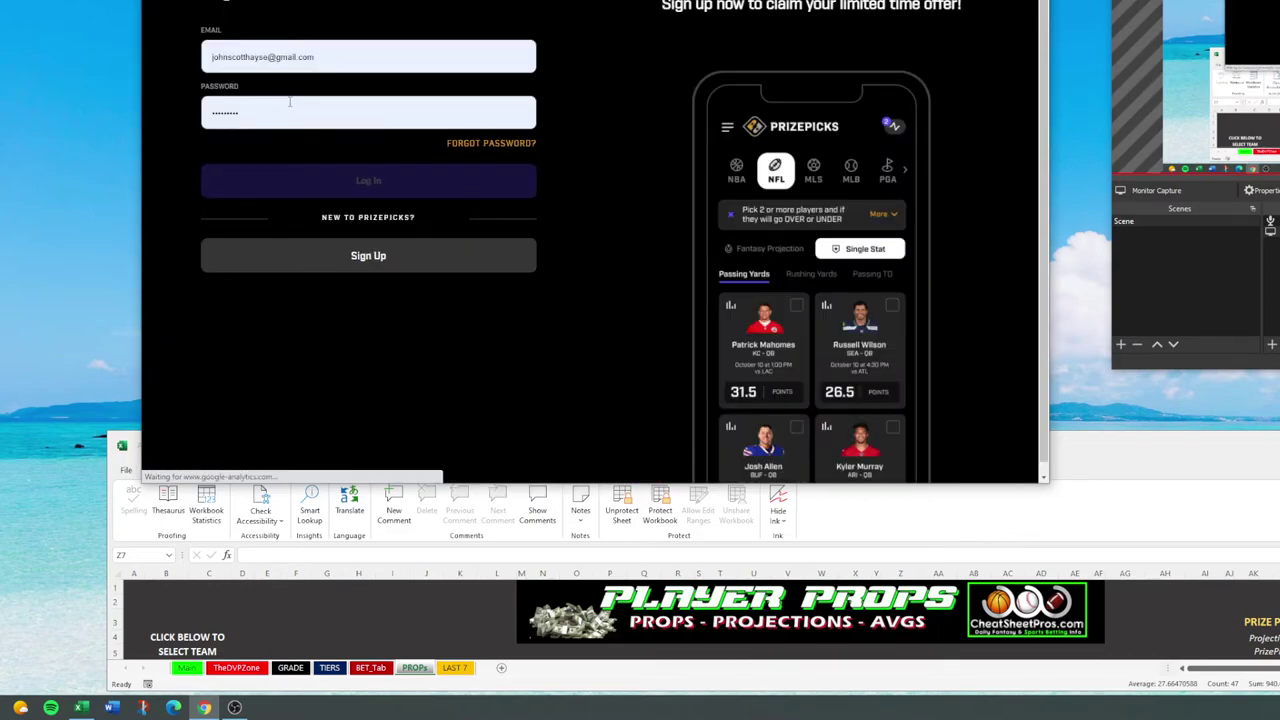
{"action": "left_click", "coordinate": [283, 116]}
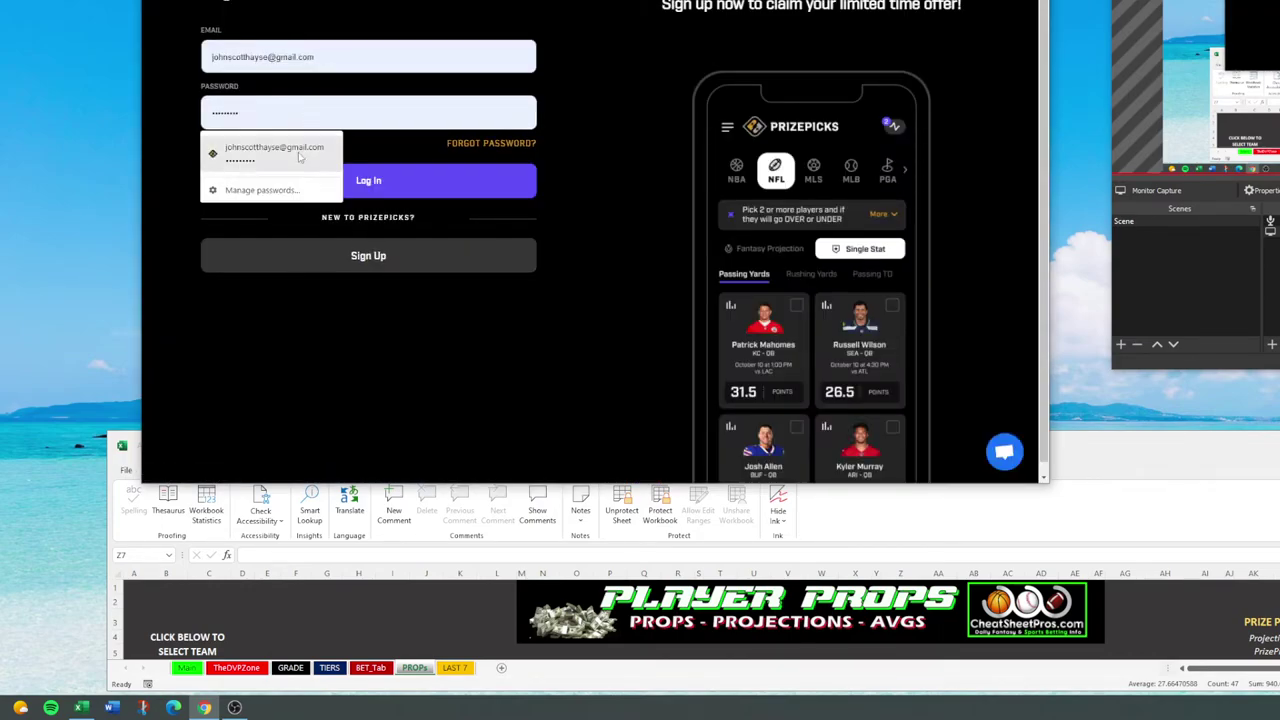
{"action": "left_click", "coordinate": [306, 148]}
{"action": "left_click", "coordinate": [306, 186]}
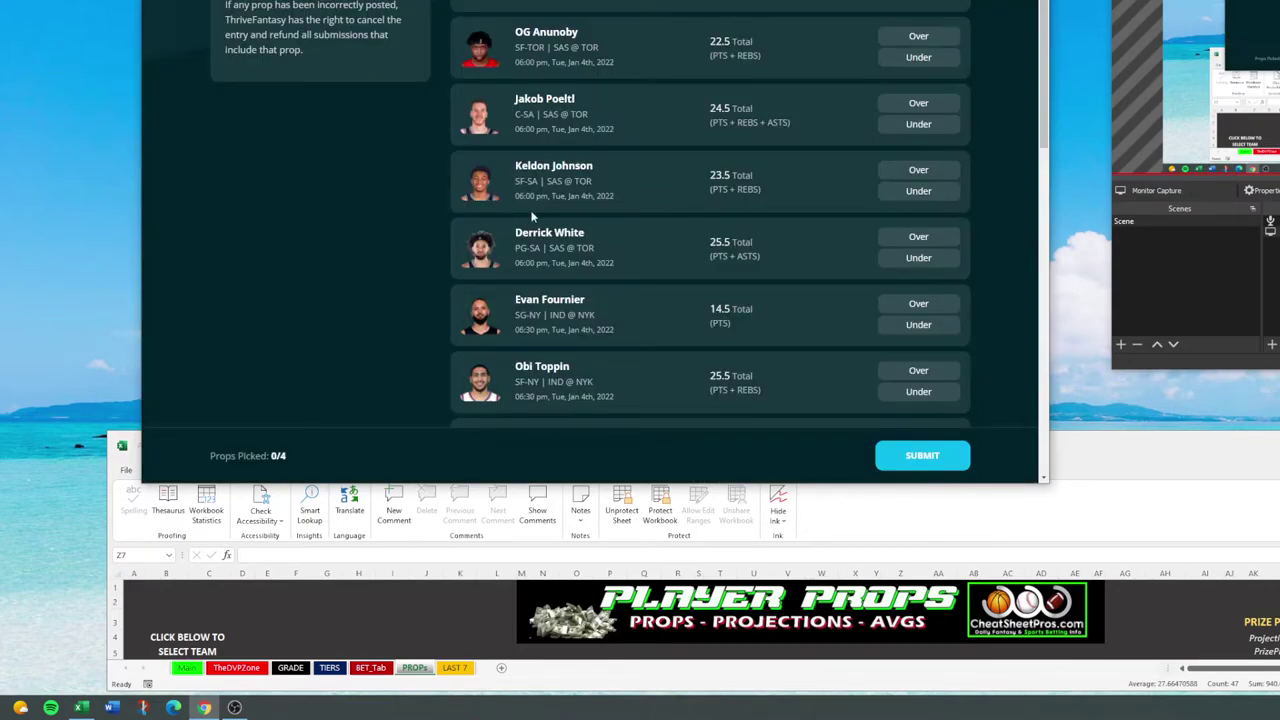
Step: Skim ThriveFantasy's full-game NBA props, enlarge the cheat sheet window so its PROPs tables show, and return to the props list
{"action": "scroll", "coordinate": [531, 215], "scroll_direction": "up", "scroll_amount": 2}
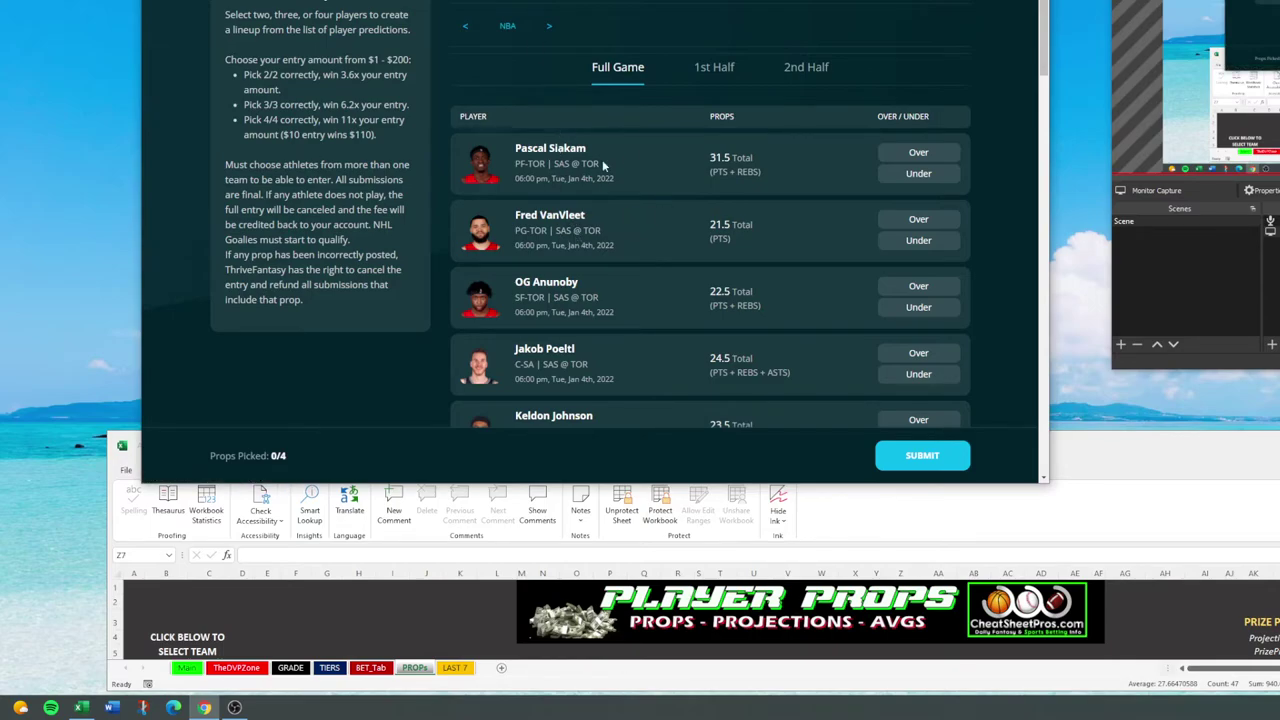
{"action": "scroll", "coordinate": [645, 205], "scroll_direction": "down", "scroll_amount": 9}
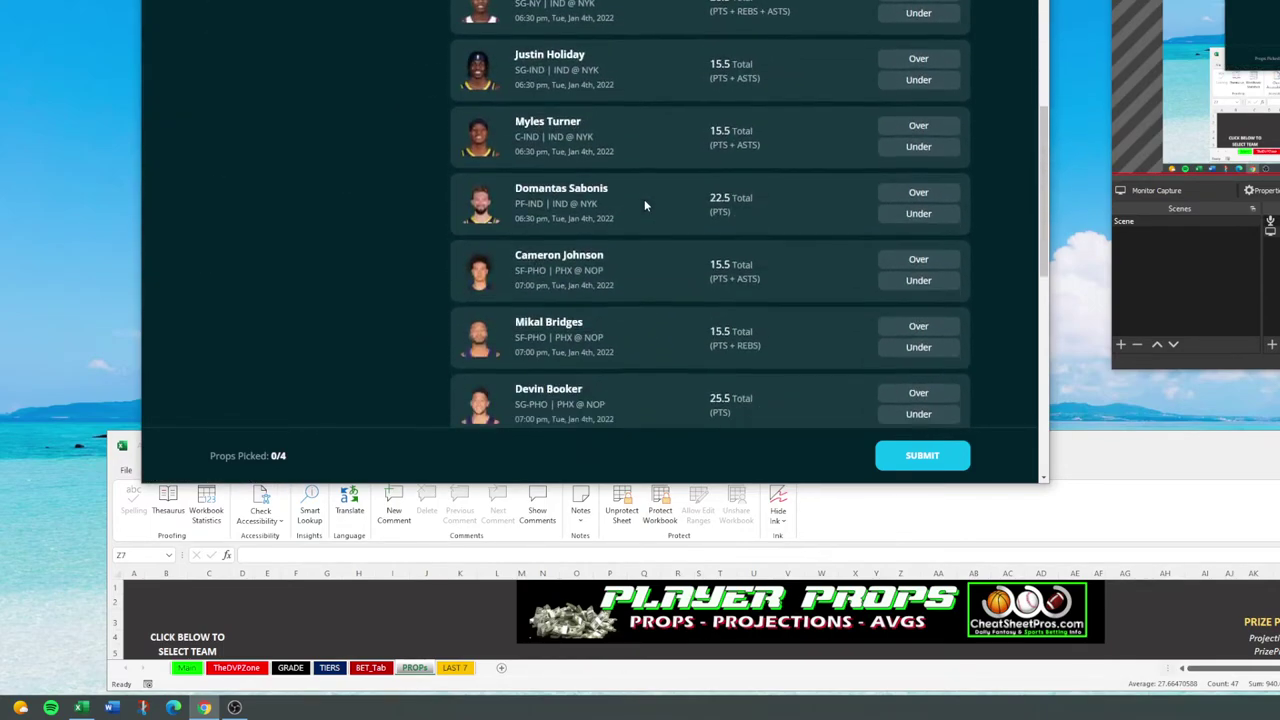
{"action": "scroll", "coordinate": [644, 205], "scroll_direction": "up", "scroll_amount": 9}
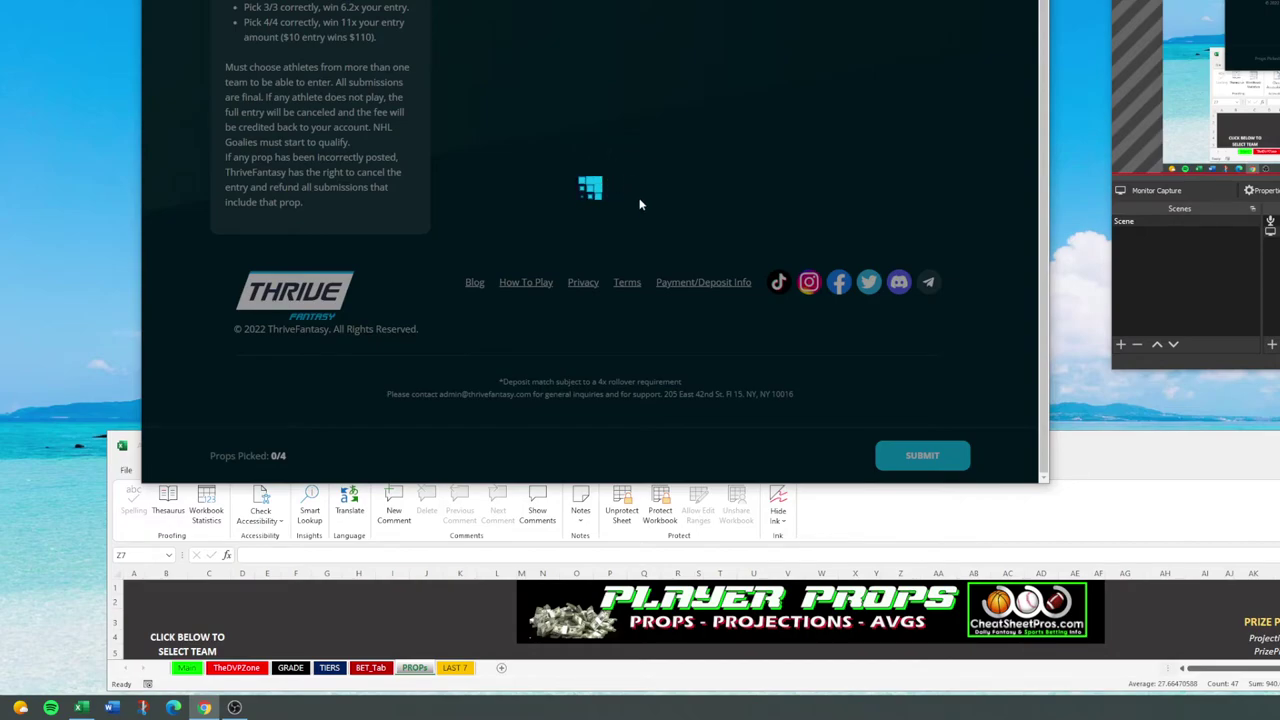
{"action": "left_click_drag", "start_coordinate": [1113, 440], "coordinate": [1080, 218]}
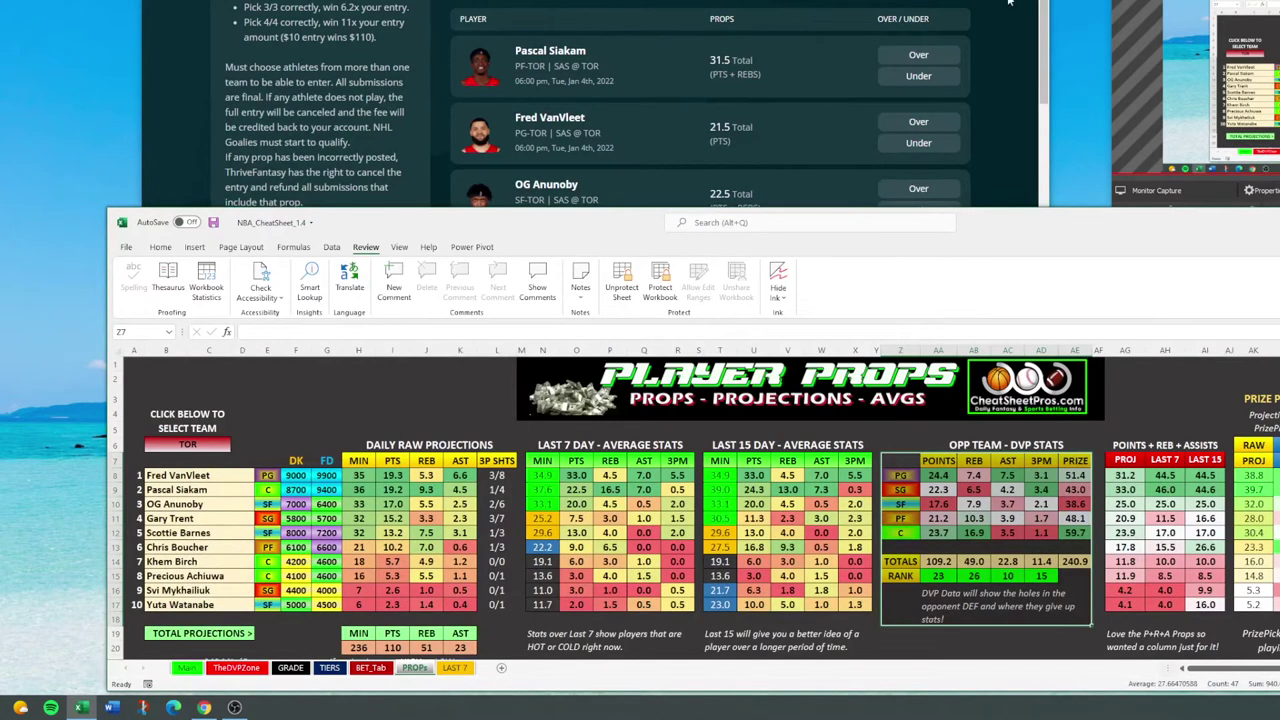
{"action": "left_click", "coordinate": [1010, 3]}
{"action": "scroll", "coordinate": [637, 134], "scroll_direction": "up", "scroll_amount": 3}
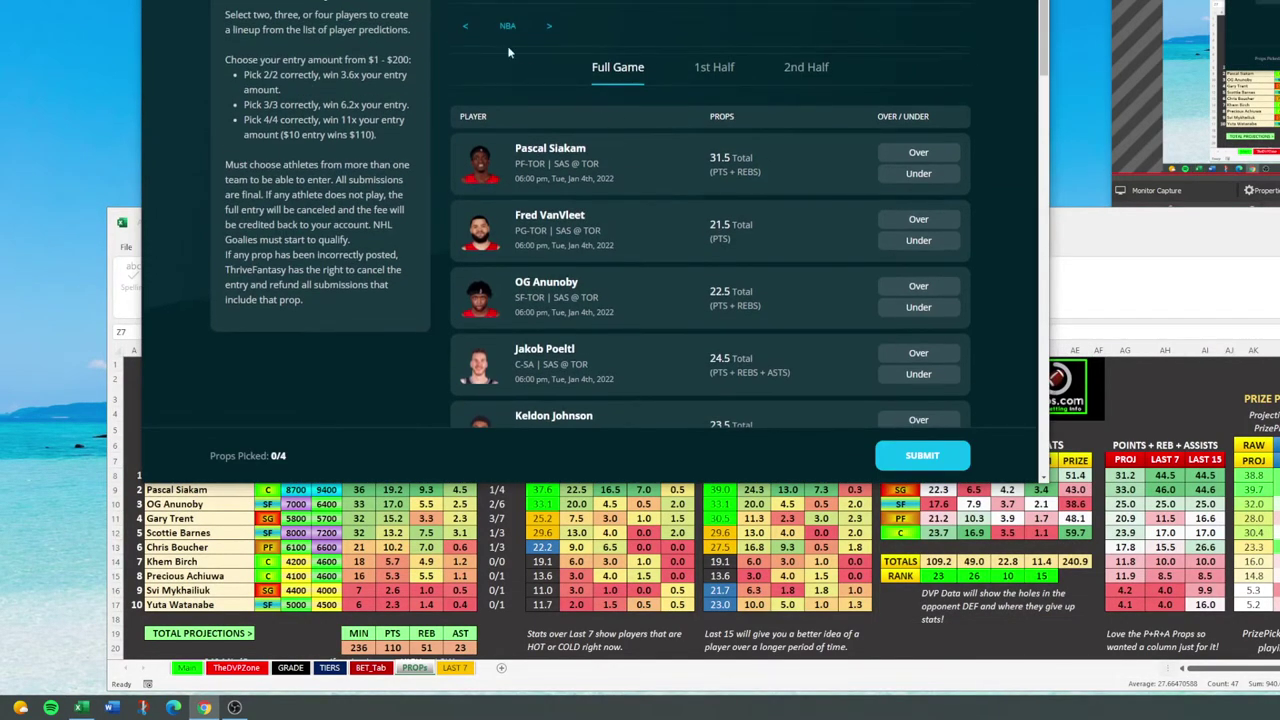
Step: Look through the ThriveFantasy NBA props, then check Pascal Siakam's PTS + REBS line and open his player card briefly
{"action": "scroll", "coordinate": [651, 168], "scroll_direction": "down", "scroll_amount": 5}
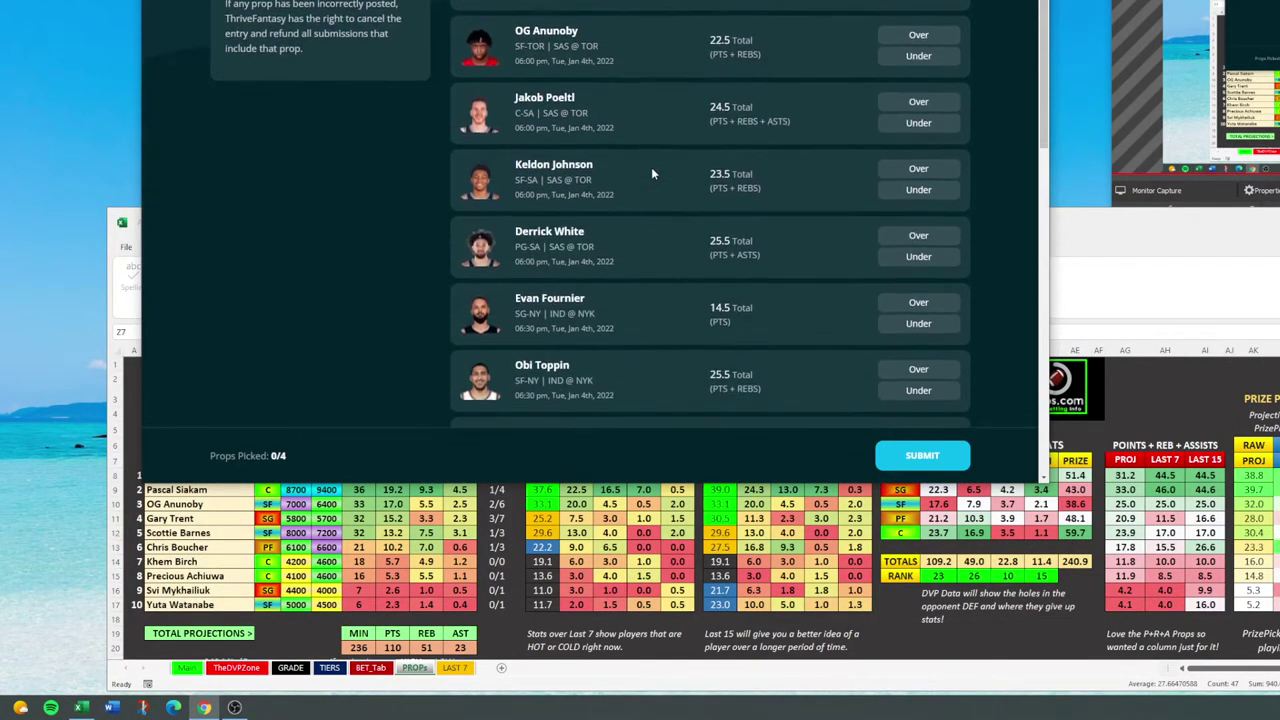
{"action": "scroll", "coordinate": [651, 167], "scroll_direction": "down", "scroll_amount": 10}
{"action": "scroll", "coordinate": [651, 171], "scroll_direction": "up", "scroll_amount": 3}
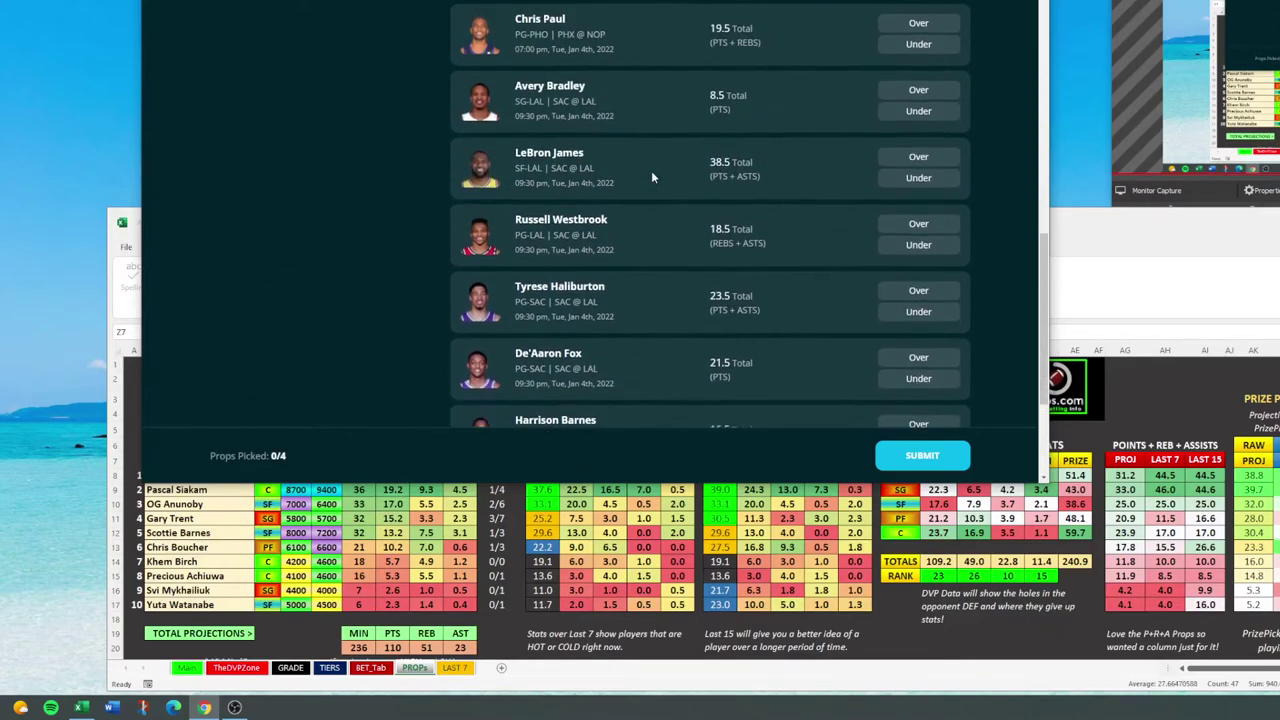
{"action": "scroll", "coordinate": [646, 201], "scroll_direction": "up", "scroll_amount": 2}
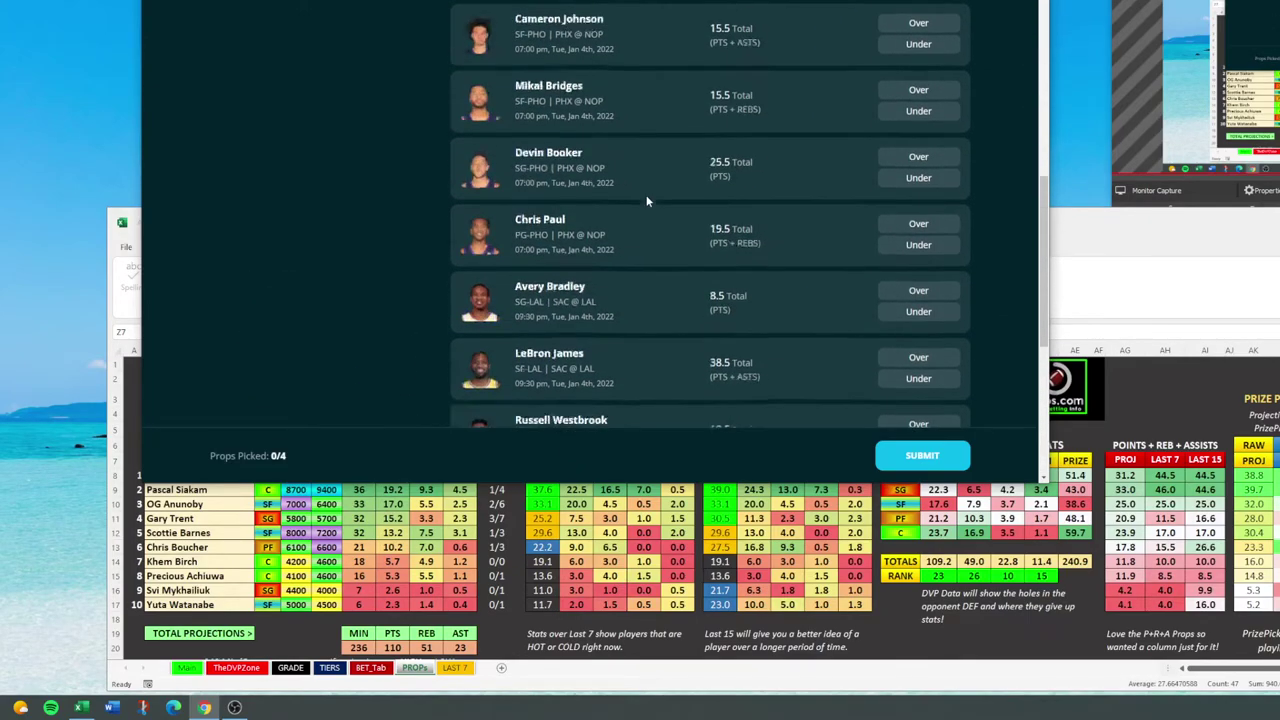
{"action": "scroll", "coordinate": [646, 201], "scroll_direction": "up", "scroll_amount": 15}
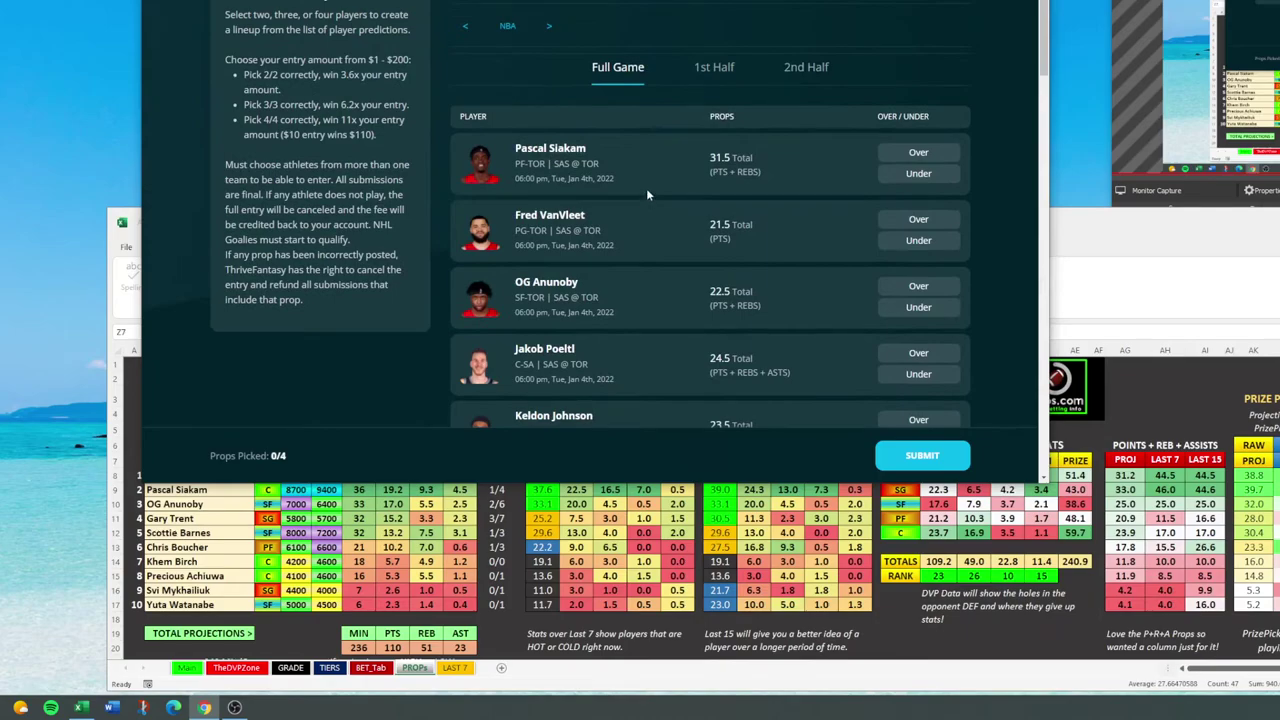
{"action": "left_click_drag", "start_coordinate": [708, 157], "coordinate": [762, 174]}
{"action": "left_click", "coordinate": [662, 179]}
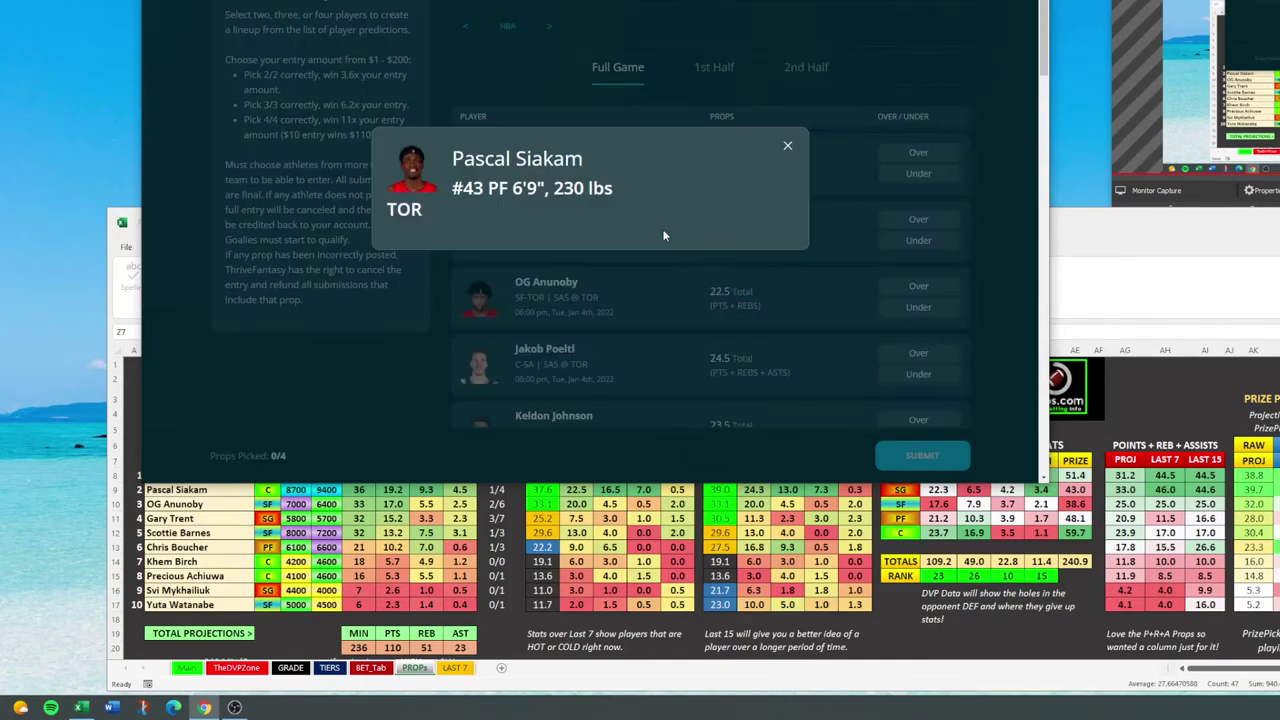
{"action": "key", "text": "Escape"}
Step: Find Tyrese Haliburton's PTS + ASTS prop, highlight its assists part and review his last 5 game stats
{"action": "scroll", "coordinate": [617, 309], "scroll_direction": "down", "scroll_amount": 10}
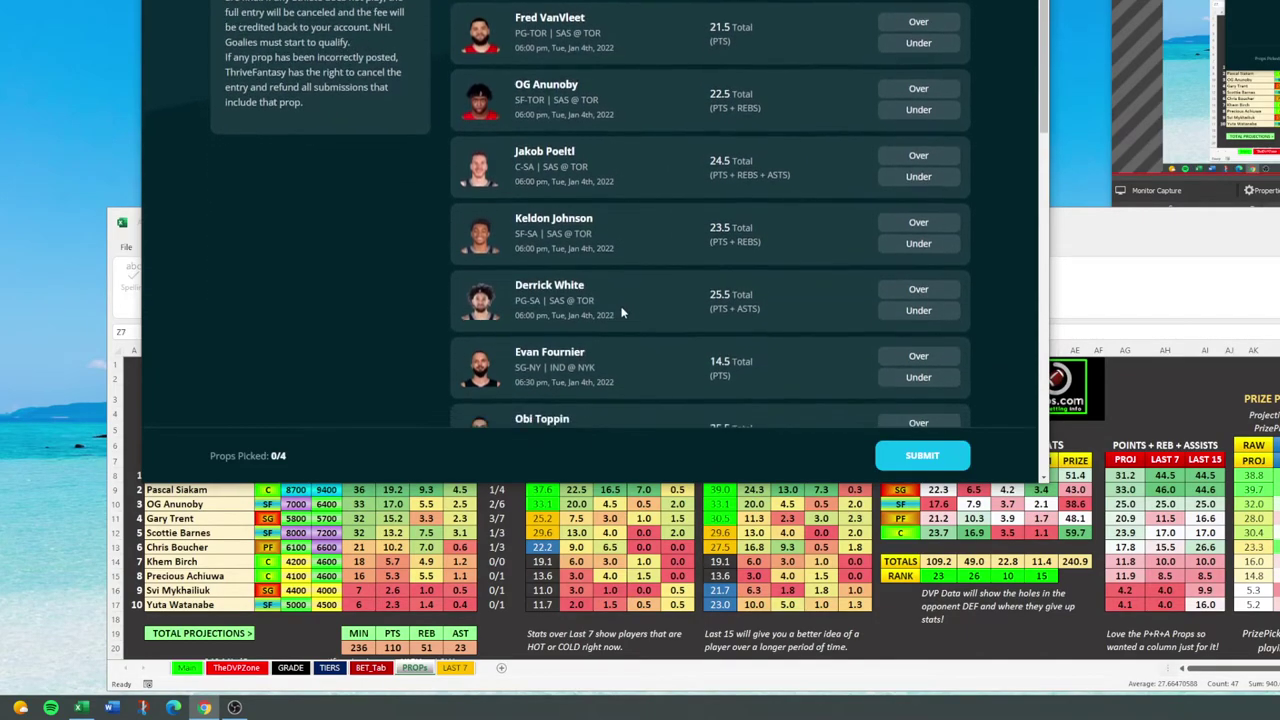
{"action": "scroll", "coordinate": [621, 306], "scroll_direction": "down", "scroll_amount": 3}
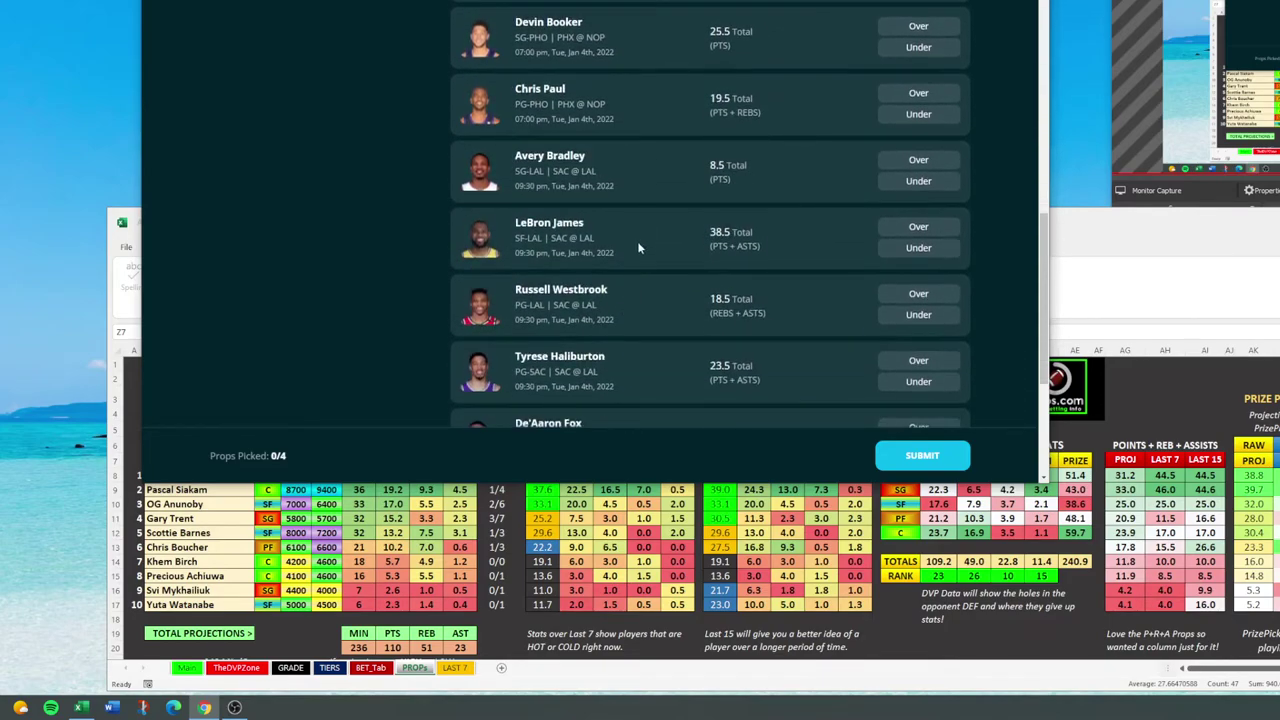
{"action": "scroll", "coordinate": [637, 241], "scroll_direction": "down", "scroll_amount": 5}
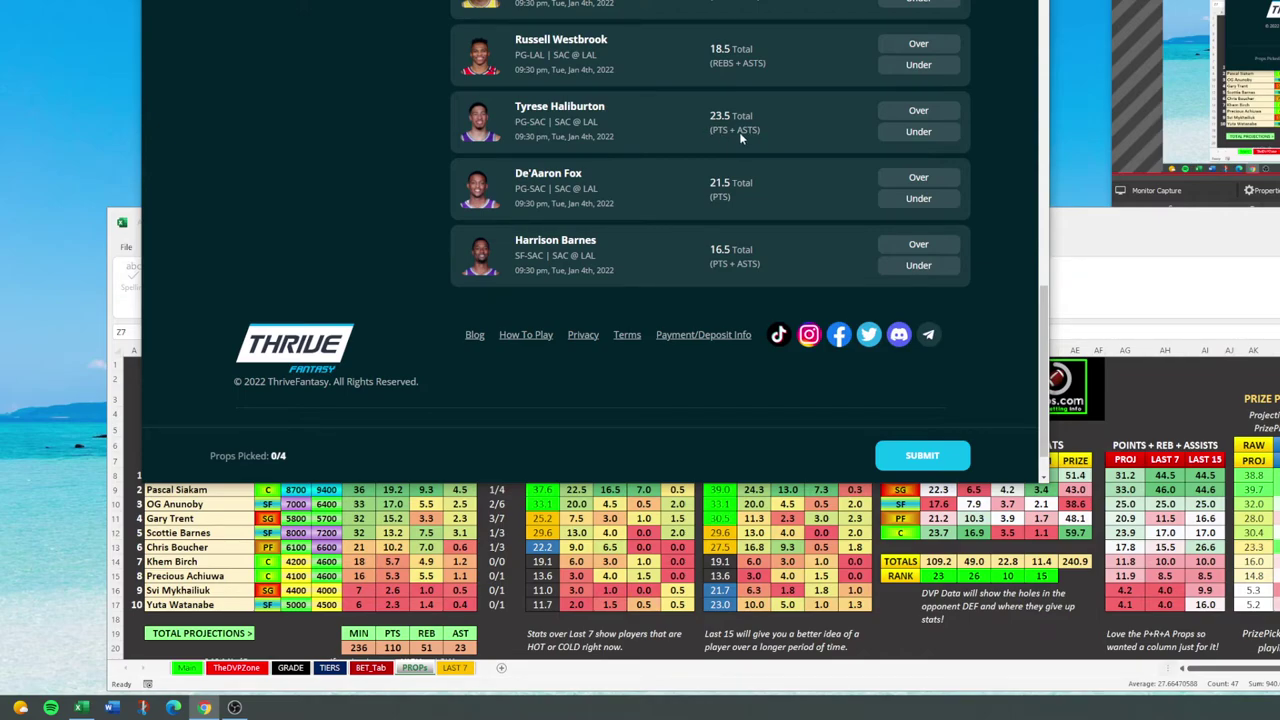
{"action": "left_click_drag", "start_coordinate": [737, 131], "coordinate": [761, 131]}
{"action": "left_click", "coordinate": [588, 114]}
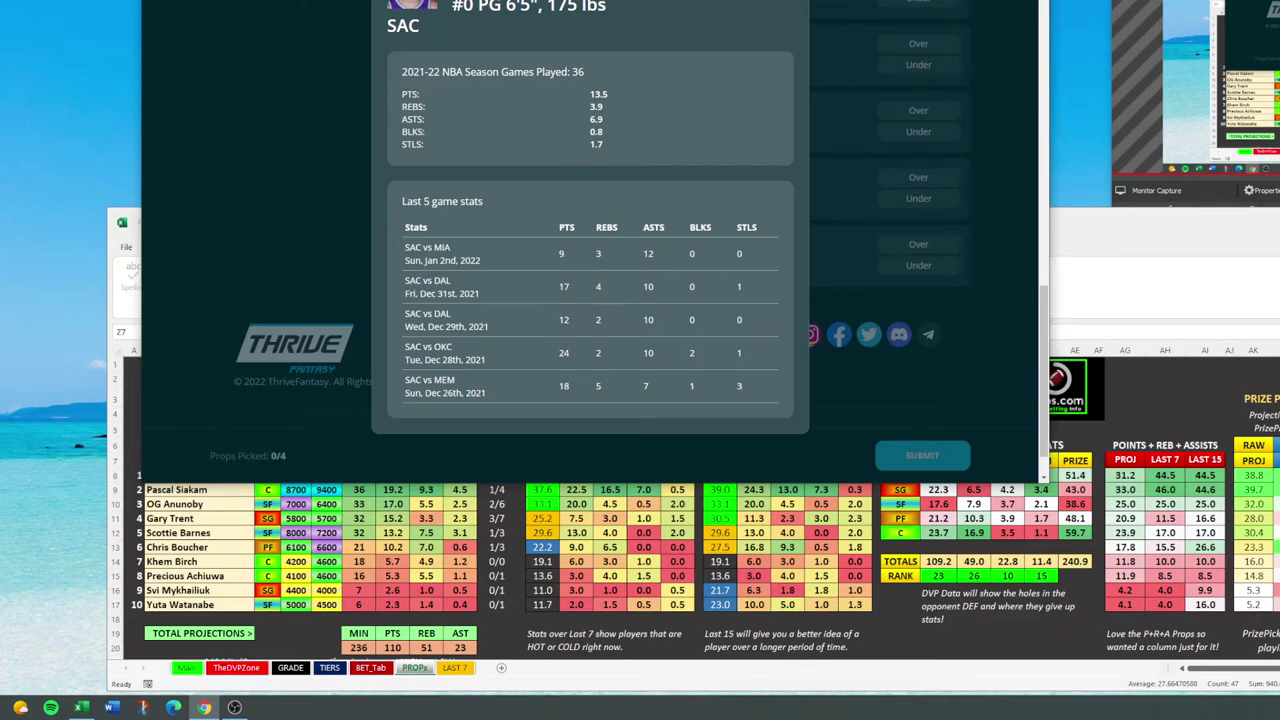
{"action": "key", "text": "Escape"}
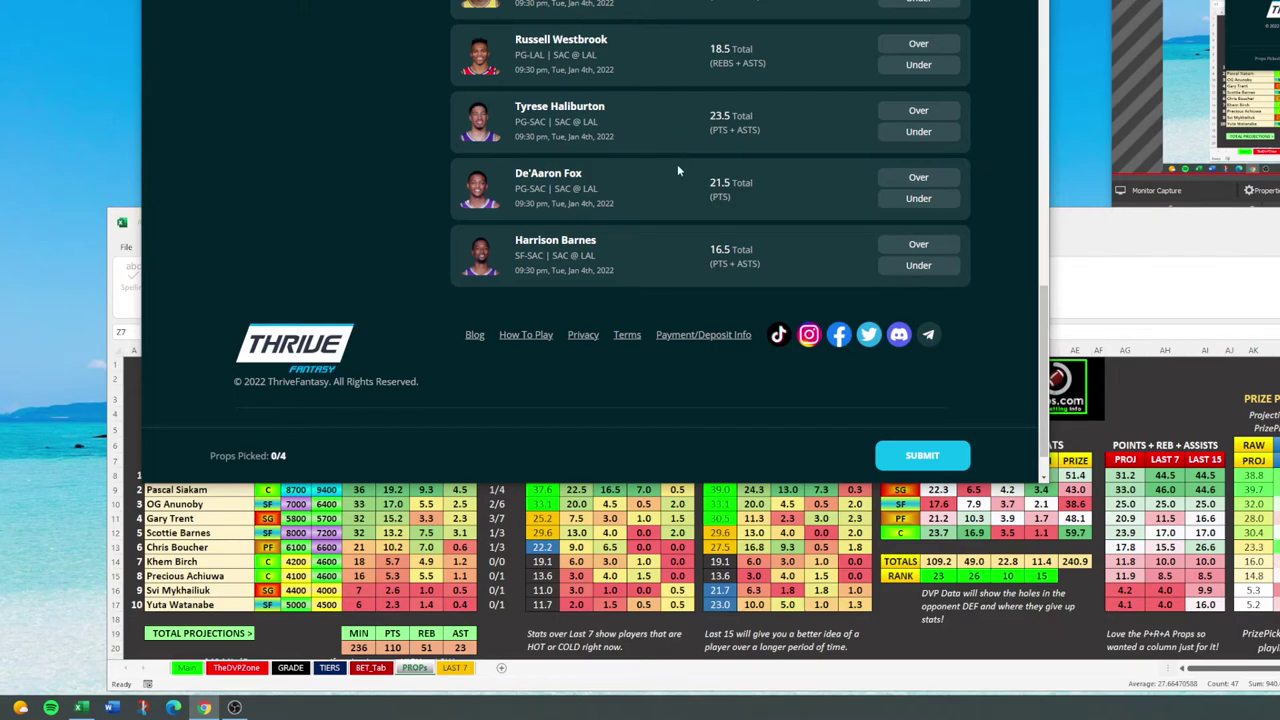
{"action": "left_click_drag", "start_coordinate": [737, 129], "coordinate": [758, 137]}
Step: Open LeBron James's player card and examine his points and assists in the Jan 2nd game against MIN
{"action": "scroll", "coordinate": [662, 135], "scroll_direction": "up", "scroll_amount": 3}
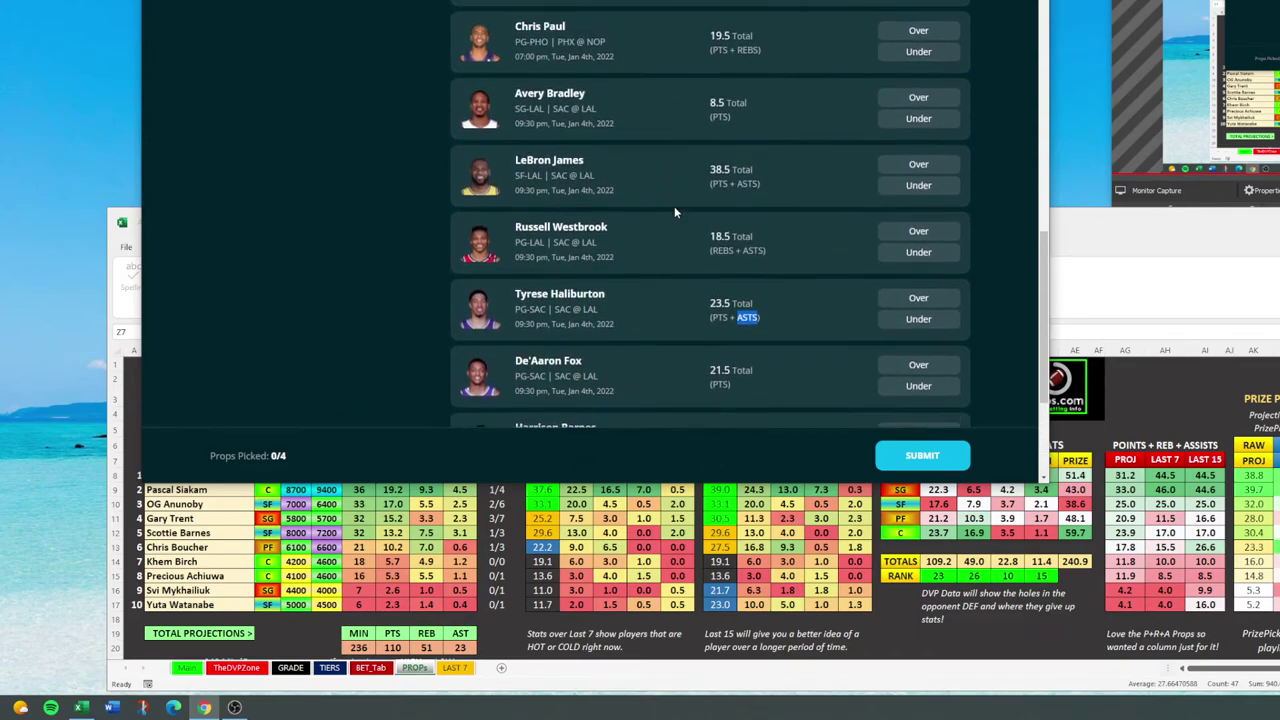
{"action": "left_click", "coordinate": [670, 185]}
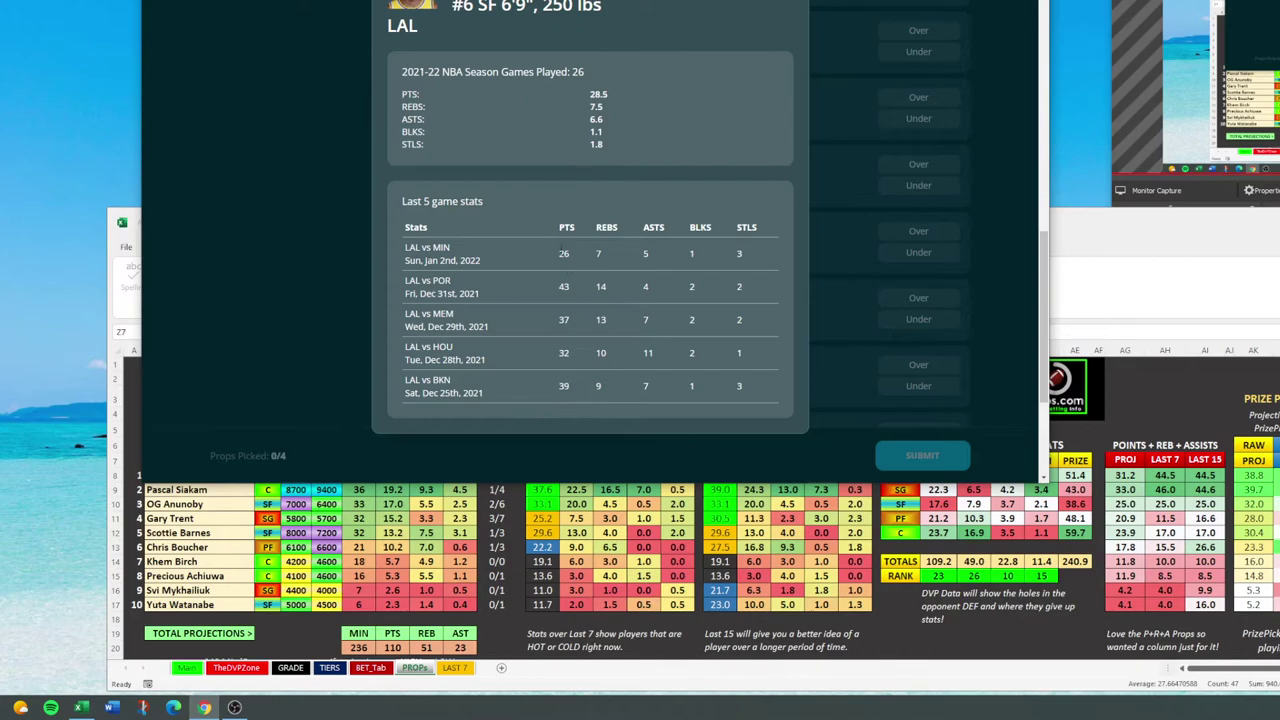
{"action": "key", "text": "Escape"}
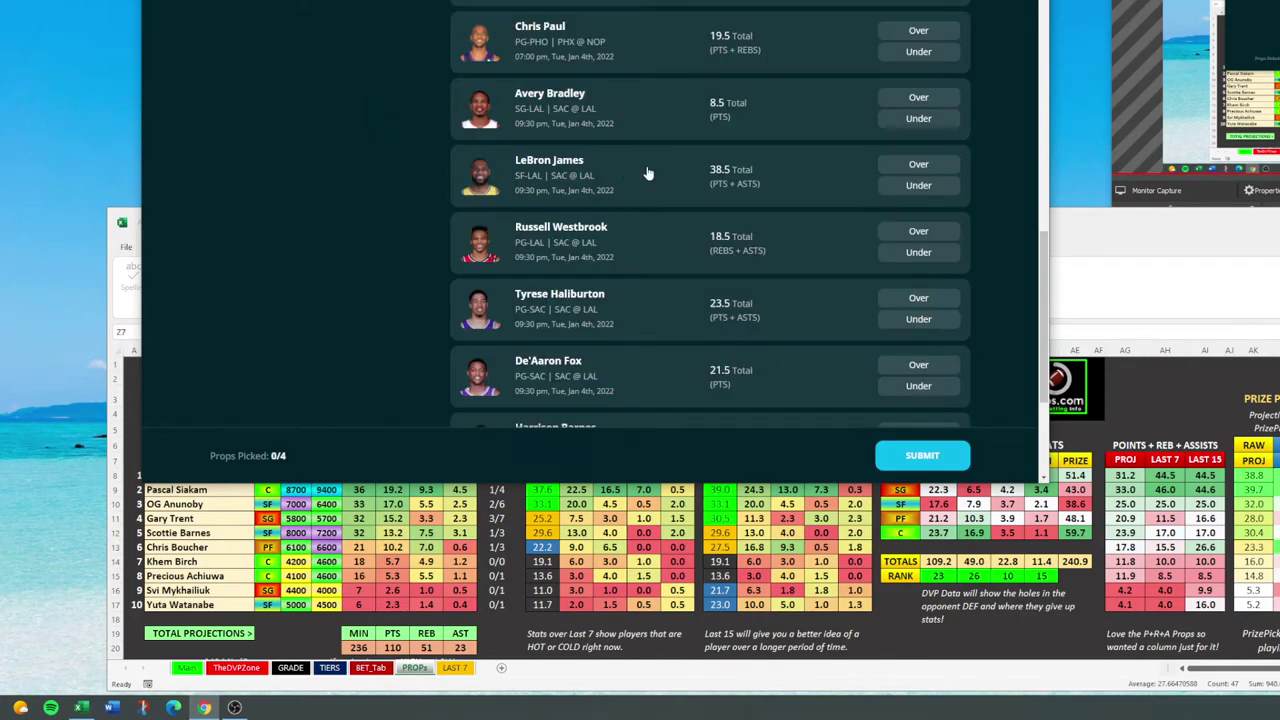
{"action": "left_click", "coordinate": [564, 168]}
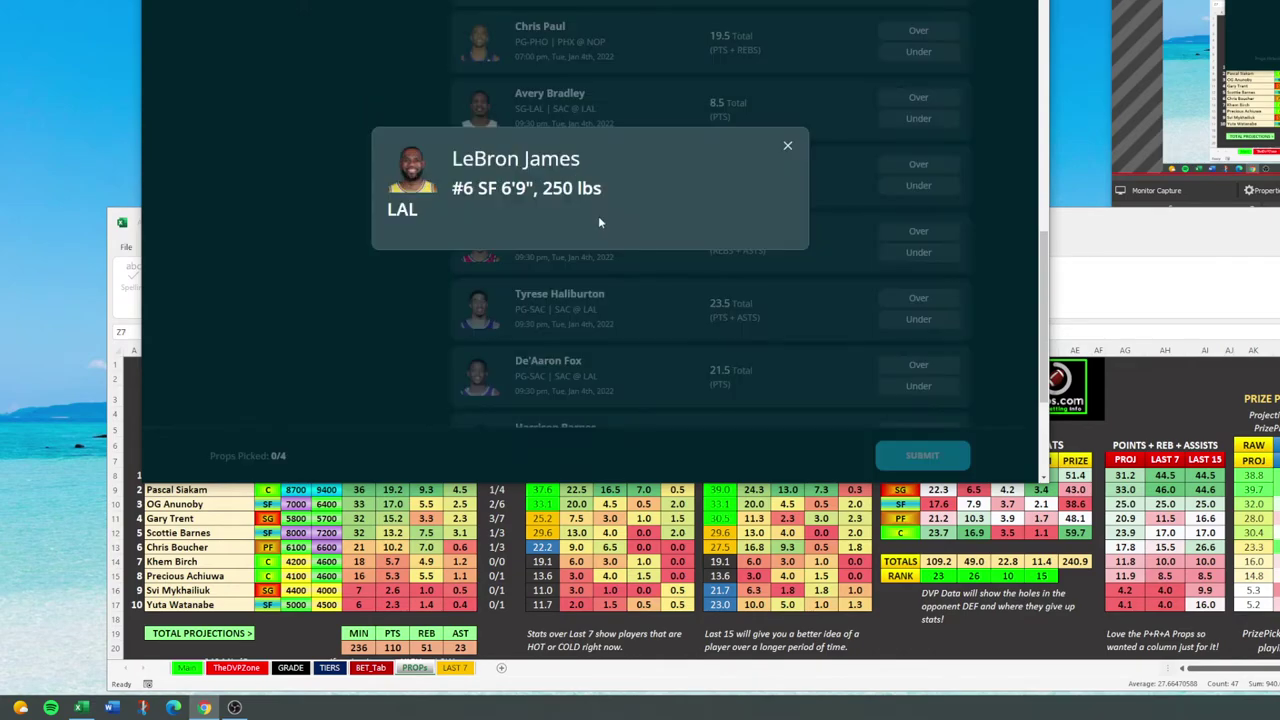
{"action": "left_click_drag", "start_coordinate": [558, 255], "coordinate": [614, 260]}
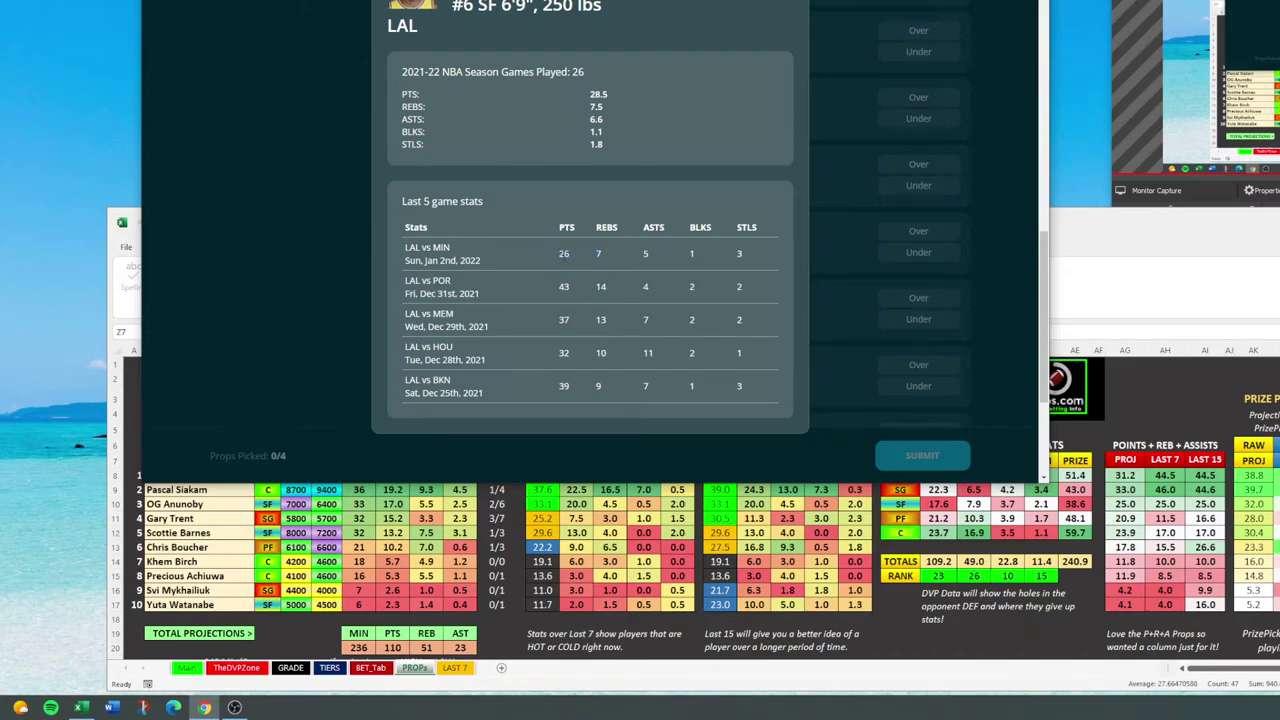
{"action": "double_click", "coordinate": [564, 254]}
{"action": "left_click", "coordinate": [656, 263]}
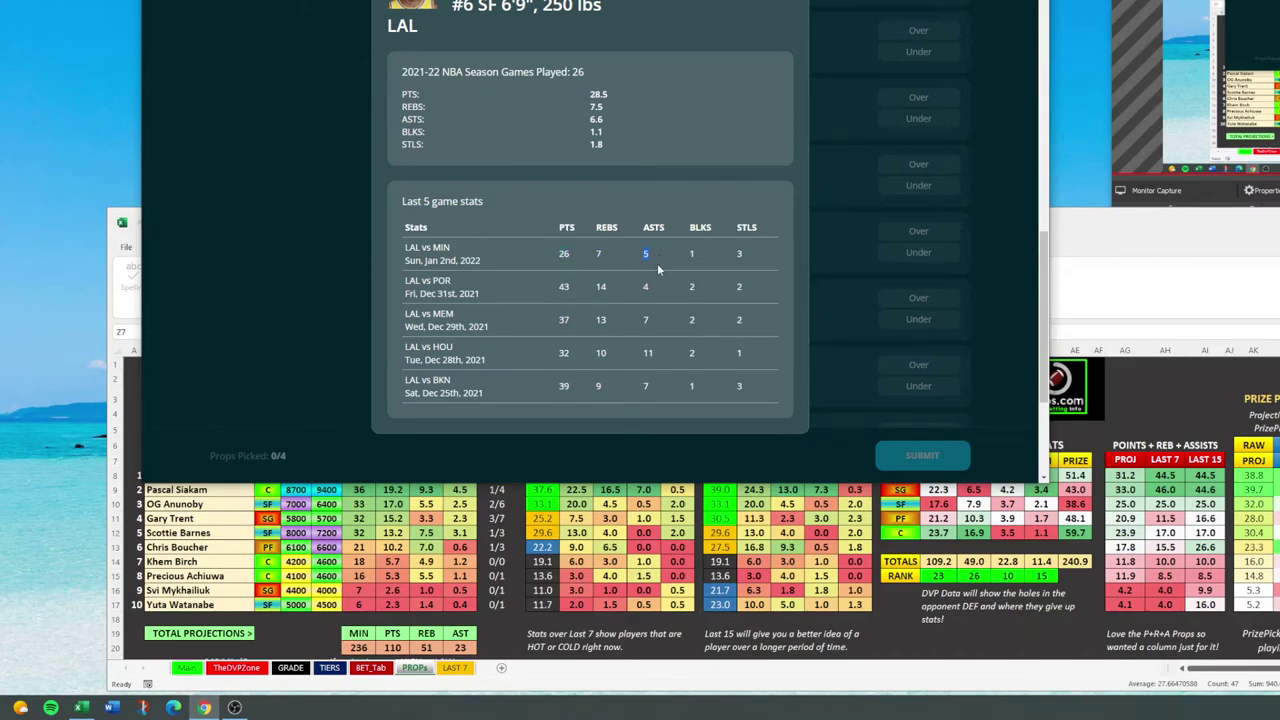
Step: Check LeBron's scoring and assists against MEM, HOU and BKN, then try the Over on his 38.5 PTS + ASTS prop
{"action": "double_click", "coordinate": [563, 320]}
{"action": "double_click", "coordinate": [563, 353]}
{"action": "double_click", "coordinate": [648, 353]}
{"action": "double_click", "coordinate": [563, 386]}
{"action": "double_click", "coordinate": [645, 386]}
{"action": "left_click", "coordinate": [774, 6]}
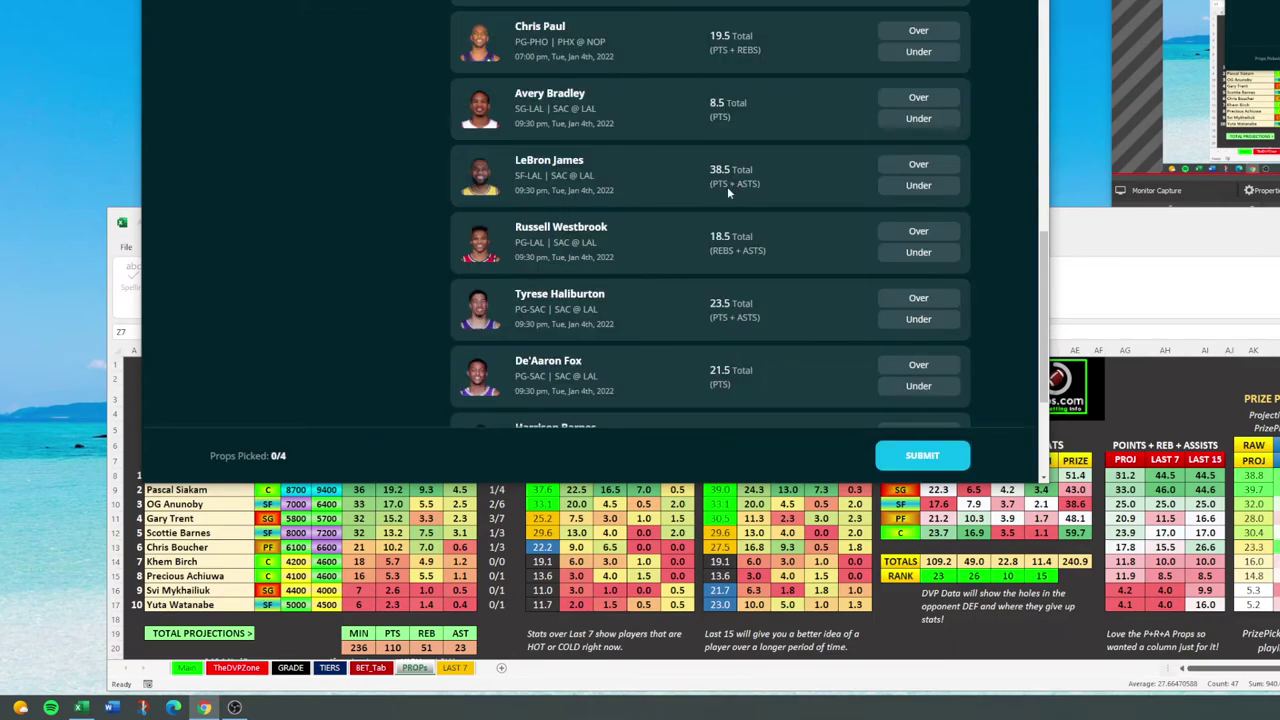
{"action": "left_click", "coordinate": [890, 165]}
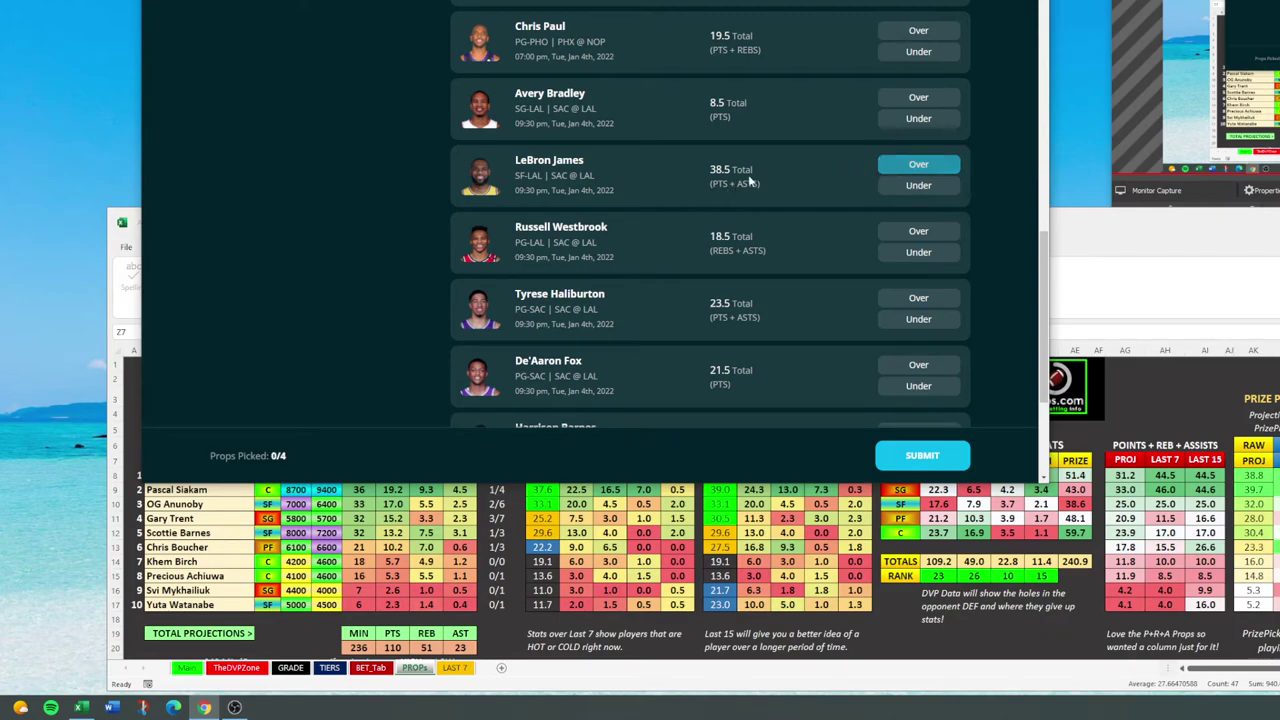
Step: Compare Devin Booker's 25.5 points prop with his season averages and last 5 game stats, then return to the list
{"action": "scroll", "coordinate": [680, 206], "scroll_direction": "up", "scroll_amount": 3}
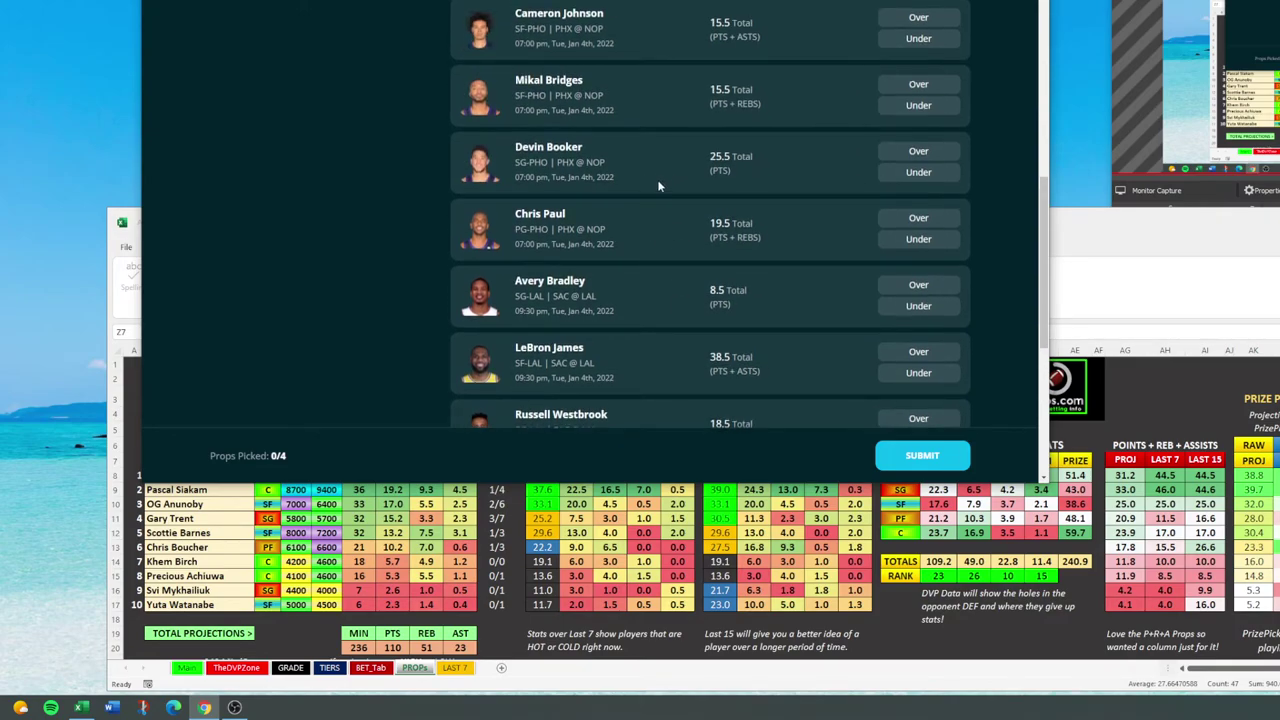
{"action": "scroll", "coordinate": [657, 185], "scroll_direction": "up", "scroll_amount": 1}
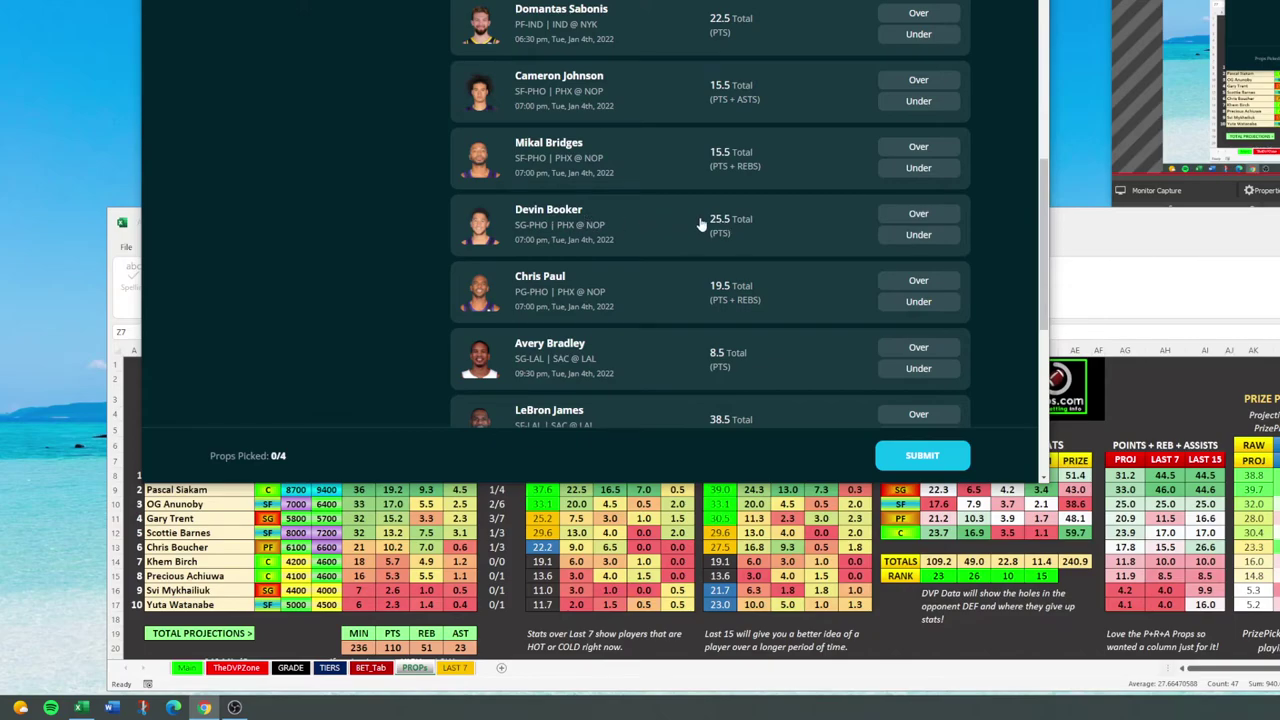
{"action": "left_click_drag", "start_coordinate": [700, 225], "coordinate": [745, 220]}
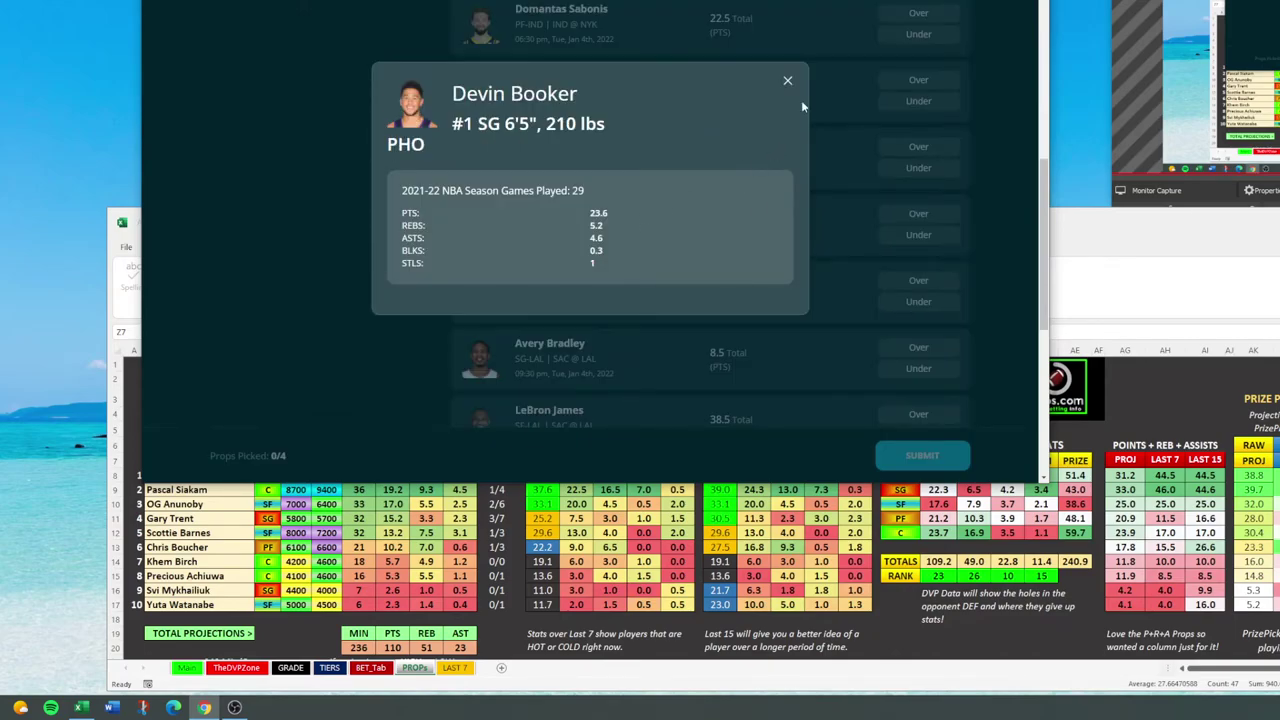
{"action": "left_click", "coordinate": [787, 80]}
{"action": "left_click", "coordinate": [600, 220]}
{"action": "left_click", "coordinate": [787, 81]}
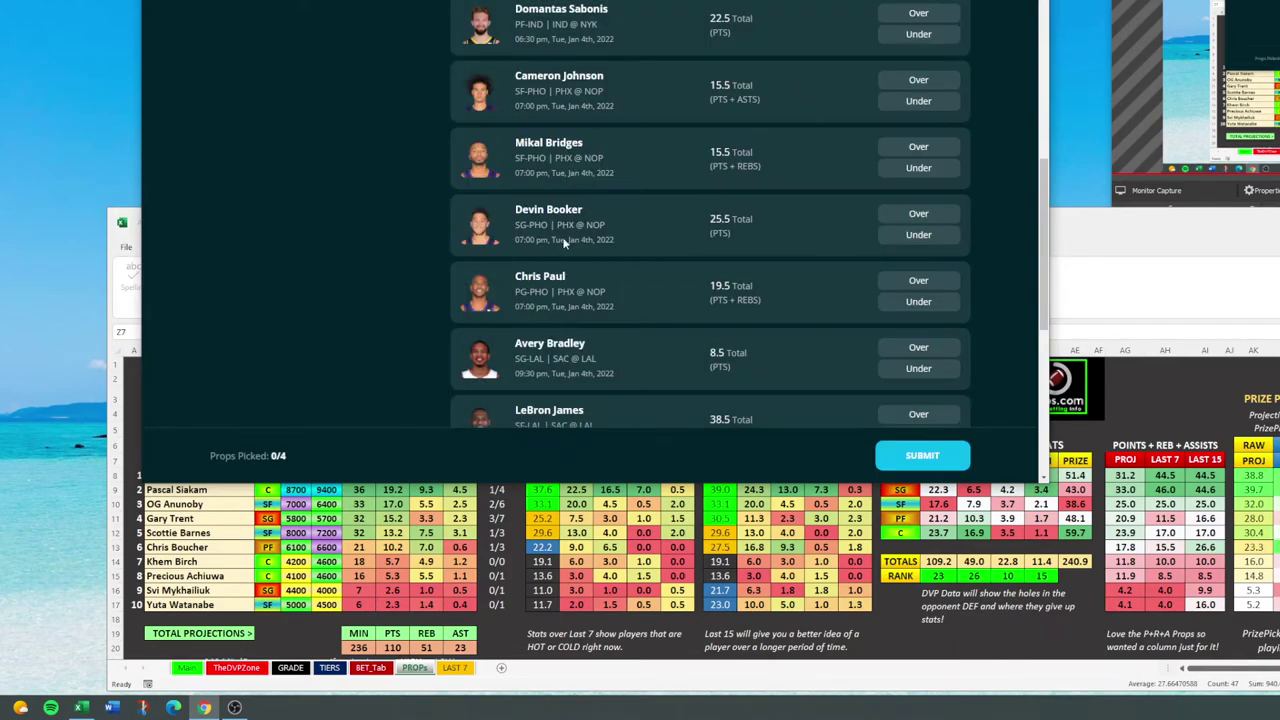
{"action": "left_click", "coordinate": [552, 208]}
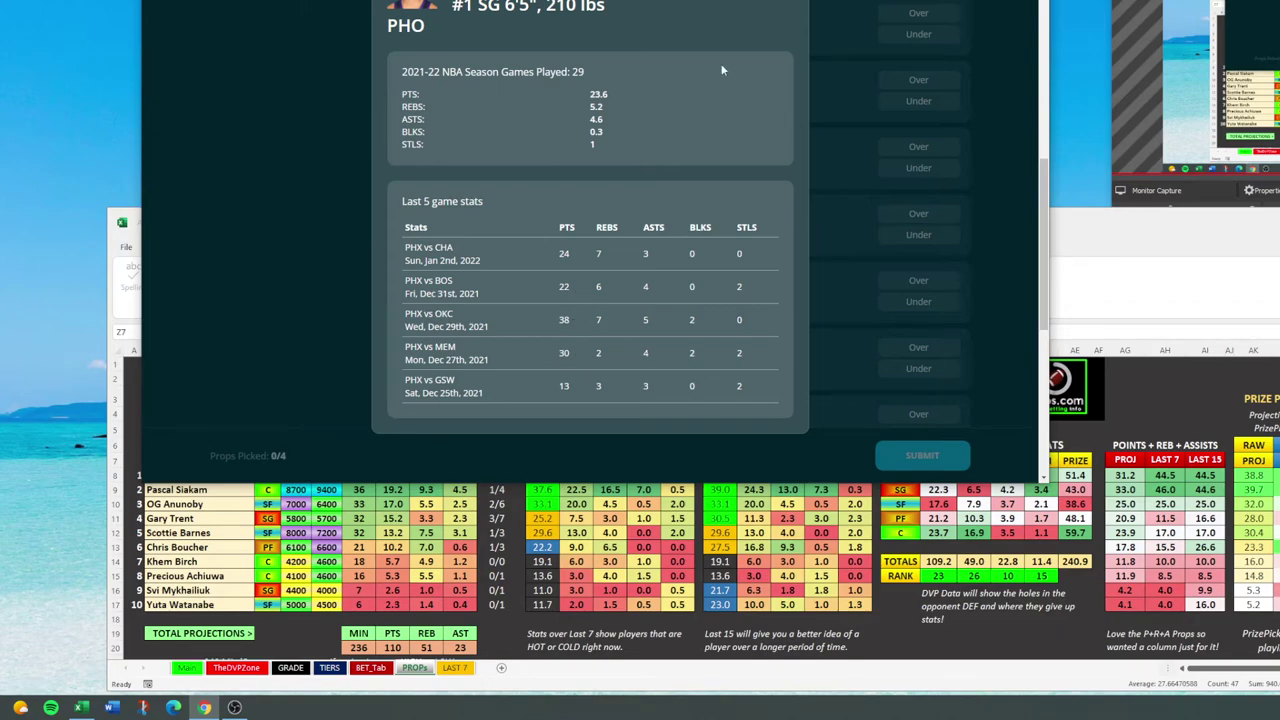
{"action": "key", "text": "Escape"}
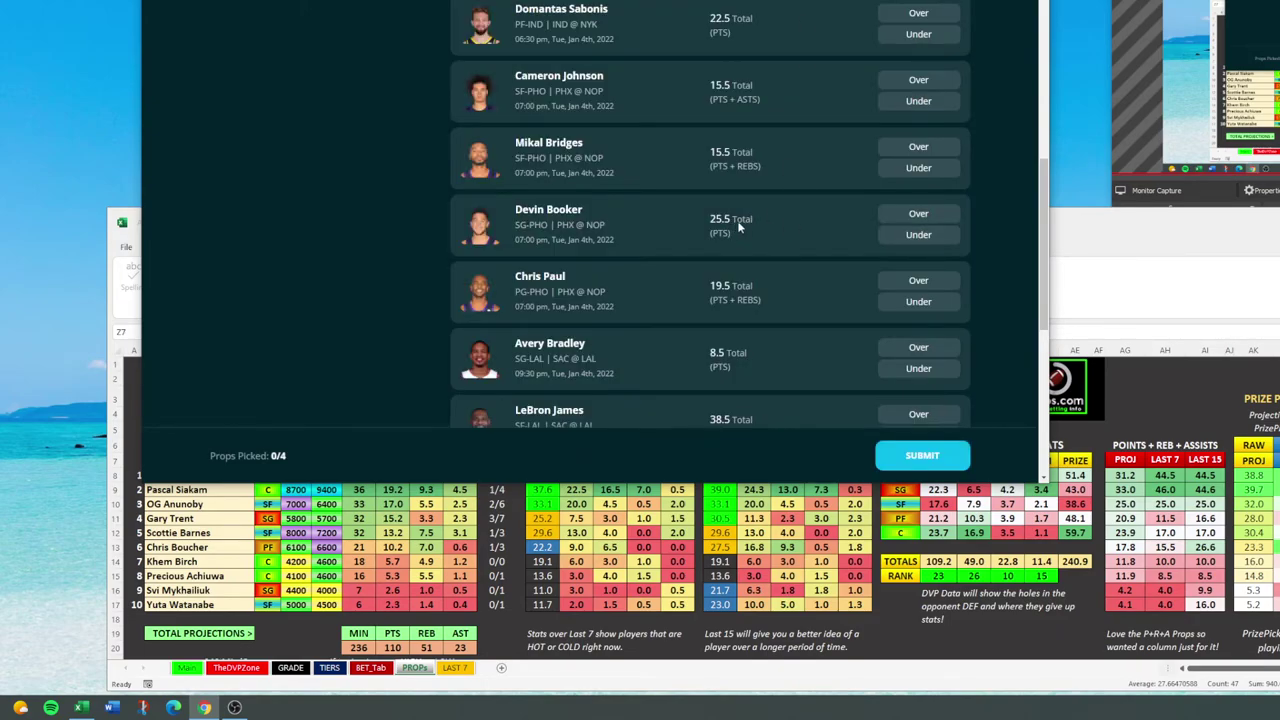
{"action": "scroll", "coordinate": [727, 237], "scroll_direction": "up", "scroll_amount": 1}
{"action": "scroll", "coordinate": [731, 262], "scroll_direction": "up", "scroll_amount": 1}
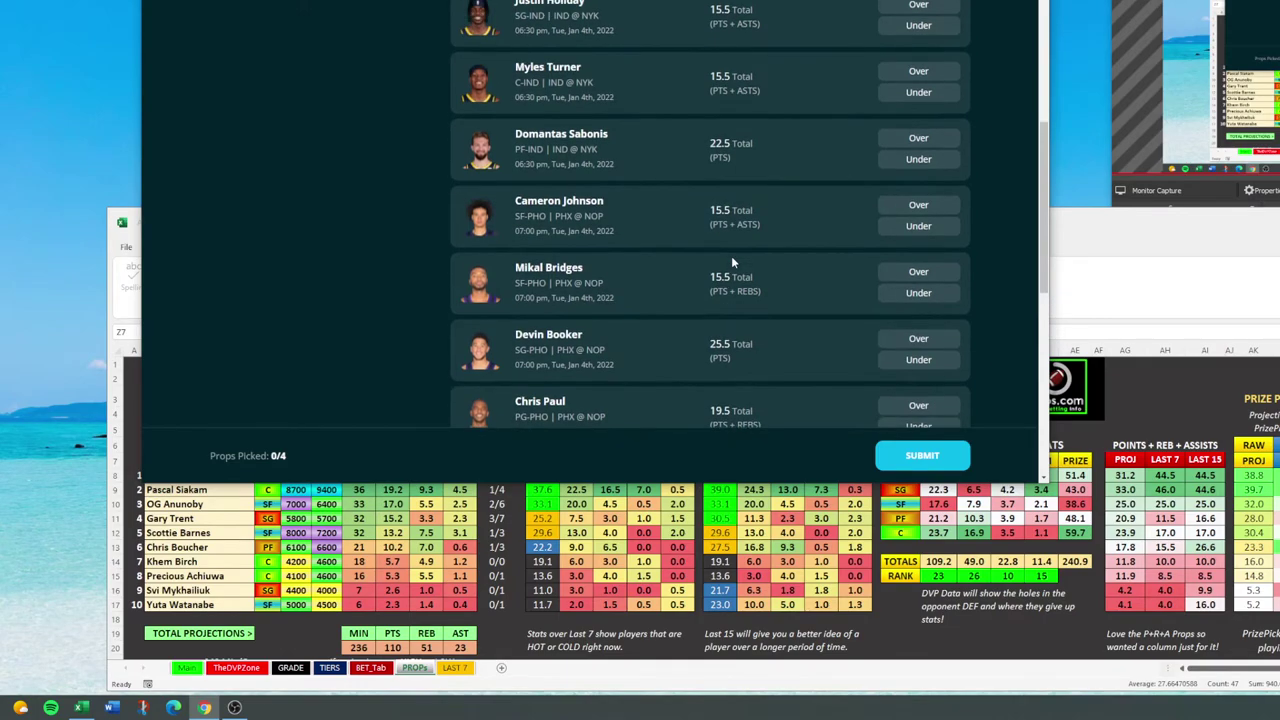
Step: Find Fred VanVleet's 21.5 PTS prop in the full game list and pick the Over
{"action": "scroll", "coordinate": [727, 258], "scroll_direction": "up", "scroll_amount": 1}
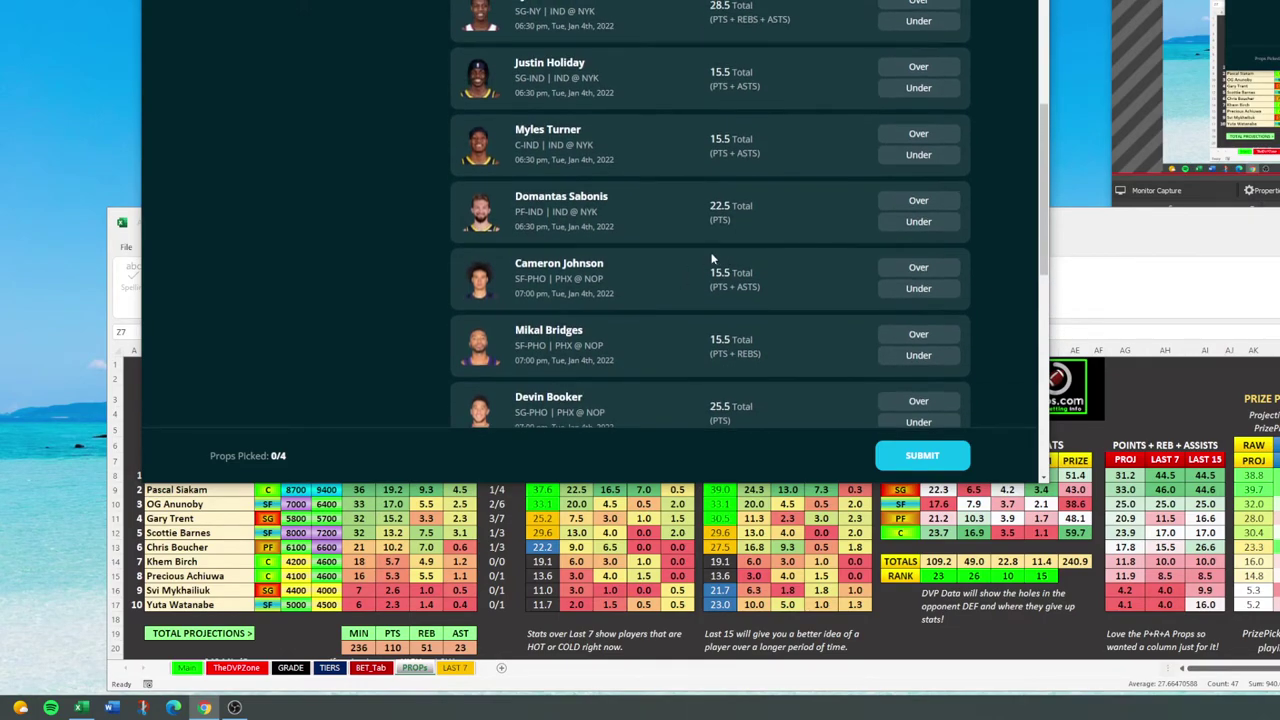
{"action": "scroll", "coordinate": [712, 259], "scroll_direction": "up", "scroll_amount": 2}
{"action": "scroll", "coordinate": [712, 265], "scroll_direction": "up", "scroll_amount": 3}
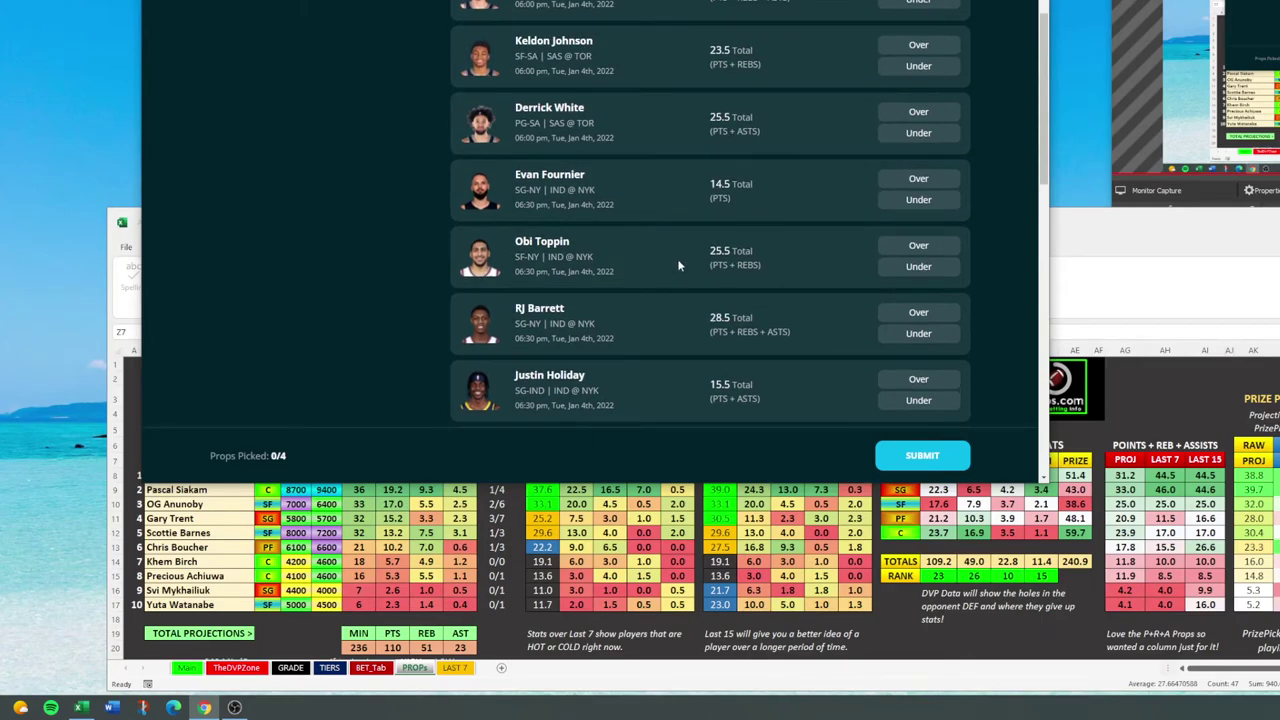
{"action": "scroll", "coordinate": [678, 265], "scroll_direction": "down", "scroll_amount": 1}
{"action": "scroll", "coordinate": [678, 265], "scroll_direction": "up", "scroll_amount": 4}
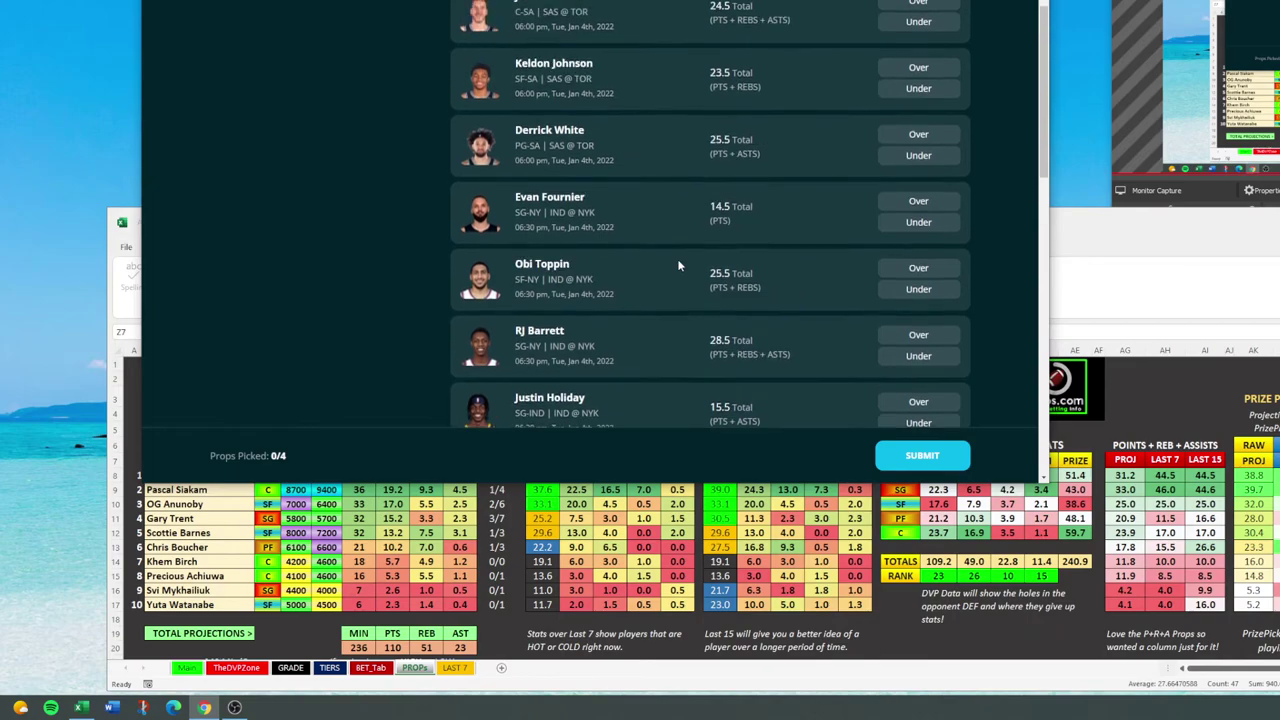
{"action": "scroll", "coordinate": [678, 265], "scroll_direction": "up", "scroll_amount": 1}
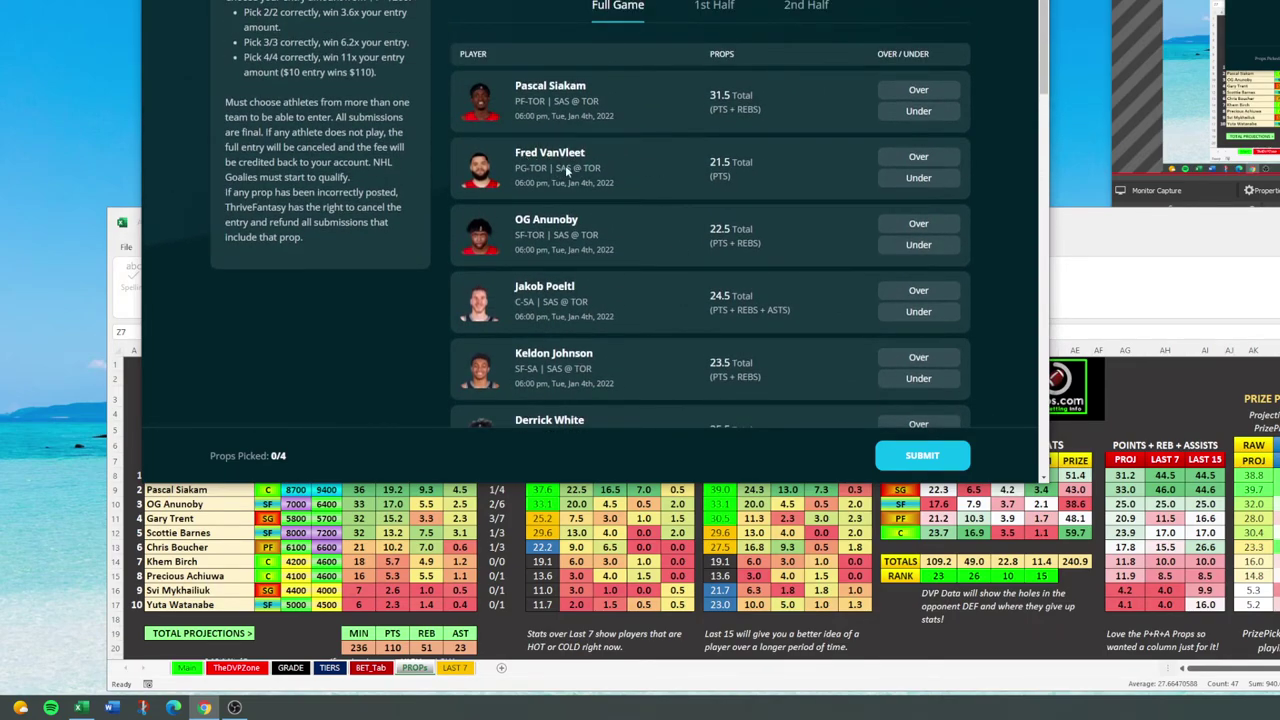
{"action": "left_click_drag", "start_coordinate": [711, 166], "coordinate": [756, 168]}
{"action": "left_click", "coordinate": [885, 162]}
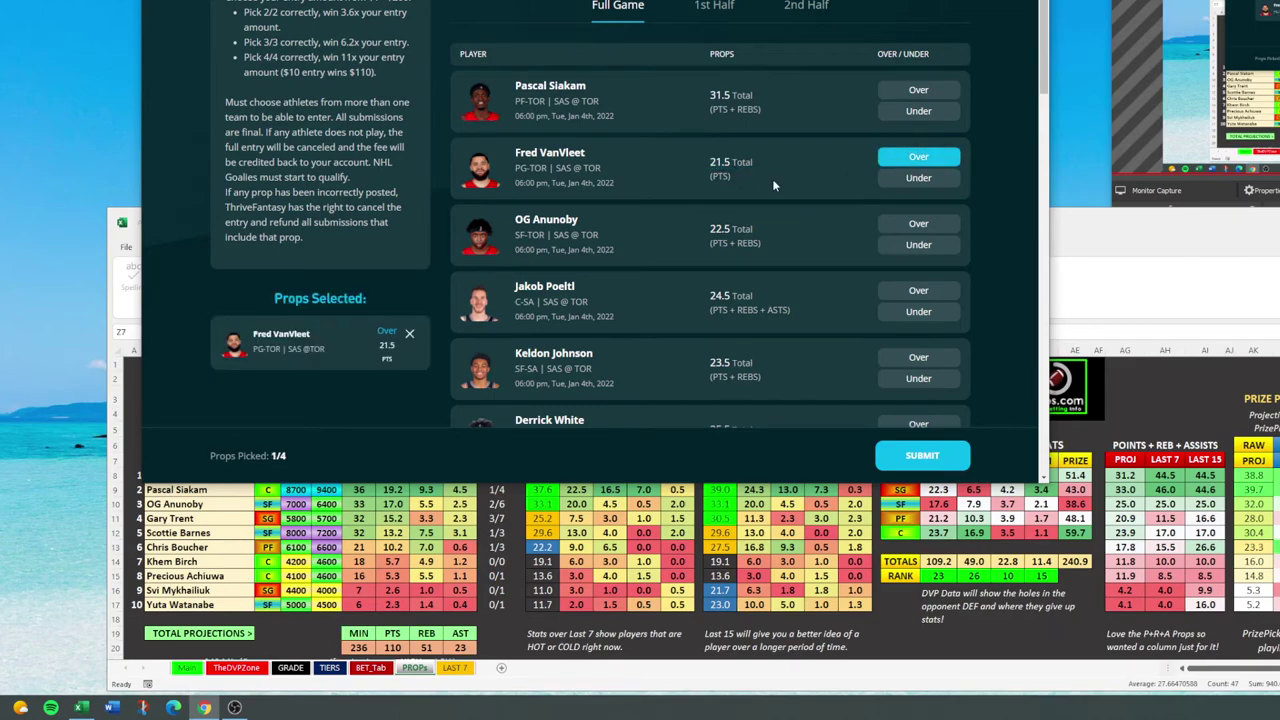
Step: Open Fred VanVleet's player card, review his points in the Dec 31st game against LAC, and close the card
{"action": "left_click", "coordinate": [556, 160]}
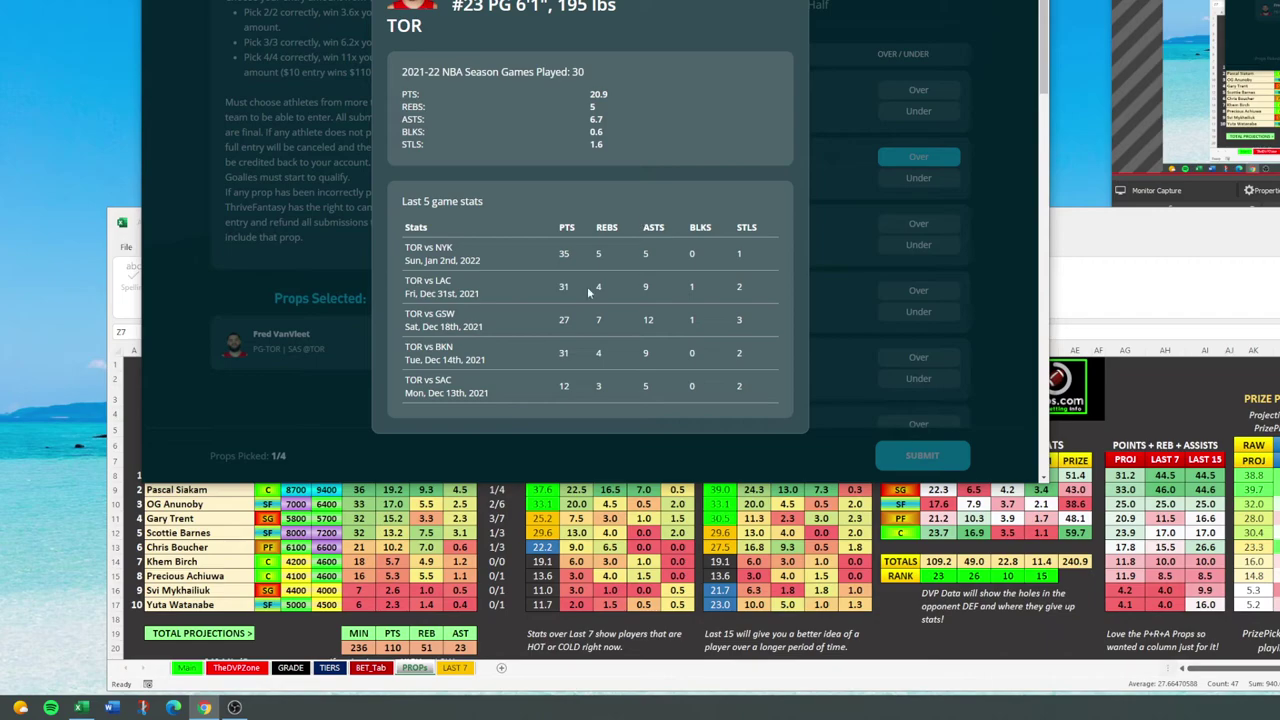
{"action": "mouse_move", "coordinate": [560, 286]}
{"action": "left_mouse_down"}
{"action": "mouse_move", "coordinate": [554, 248]}
{"action": "mouse_move", "coordinate": [572, 258]}
{"action": "mouse_move", "coordinate": [575, 295]}
{"action": "left_mouse_up"}
{"action": "key", "text": "Escape"}
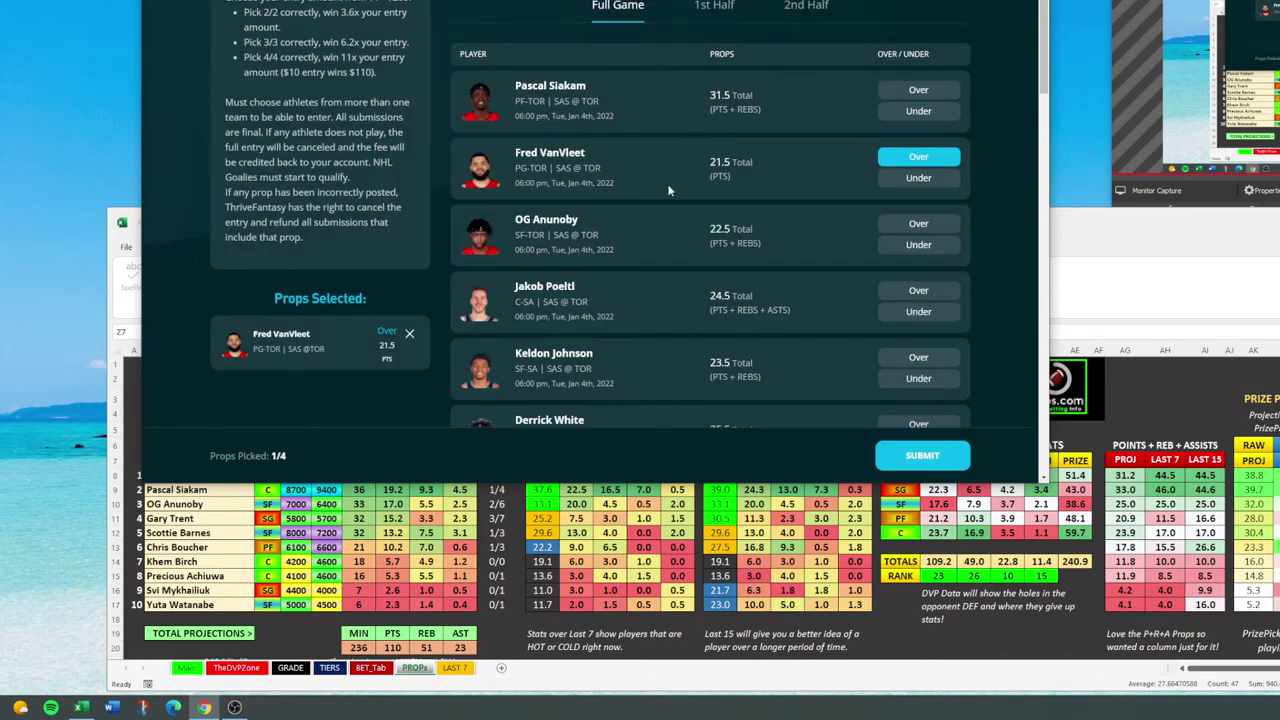
Step: Check VanVleet's projected points and last 7 day points average in the NBA_CheatSheet_1.4 workbook, and return to ThriveFantasy
{"action": "left_click", "coordinate": [595, 526]}
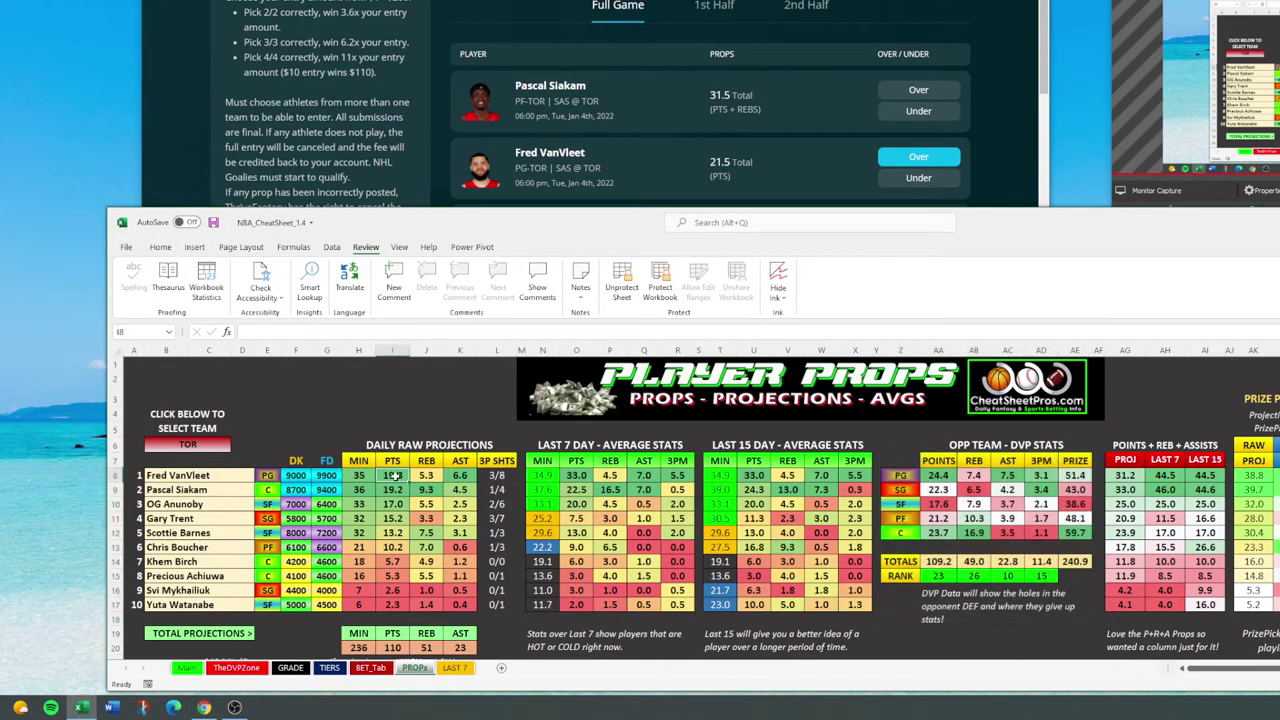
{"action": "left_click", "coordinate": [580, 477]}
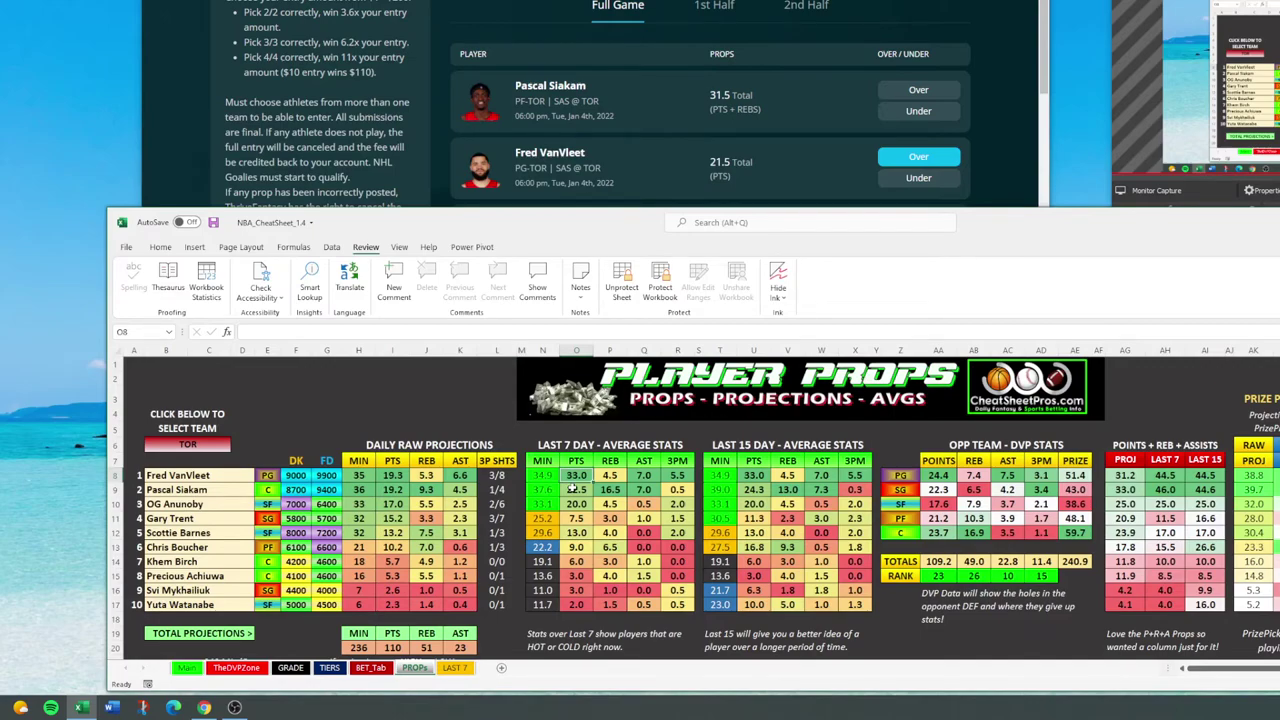
{"action": "left_click", "coordinate": [740, 140]}
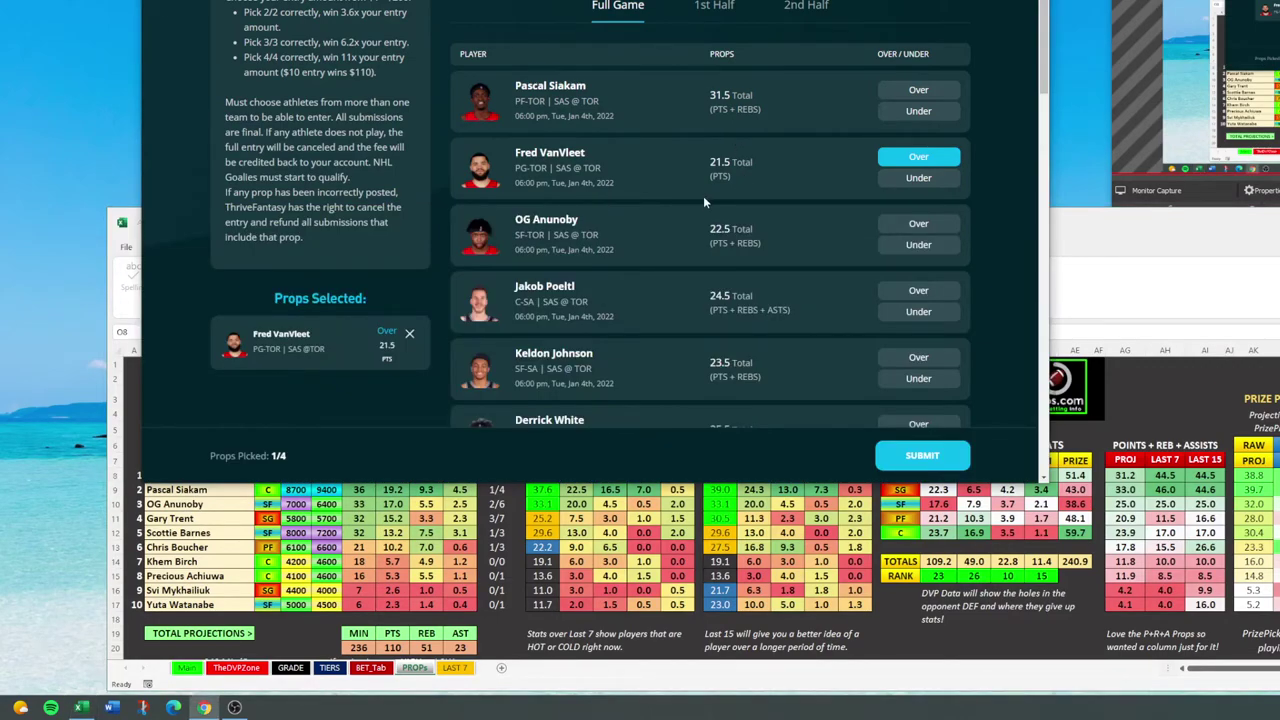
Step: Recheck VanVleet's last 5 game stats, including his points against BKN, against his 21.5 PTS prop
{"action": "left_click", "coordinate": [606, 178]}
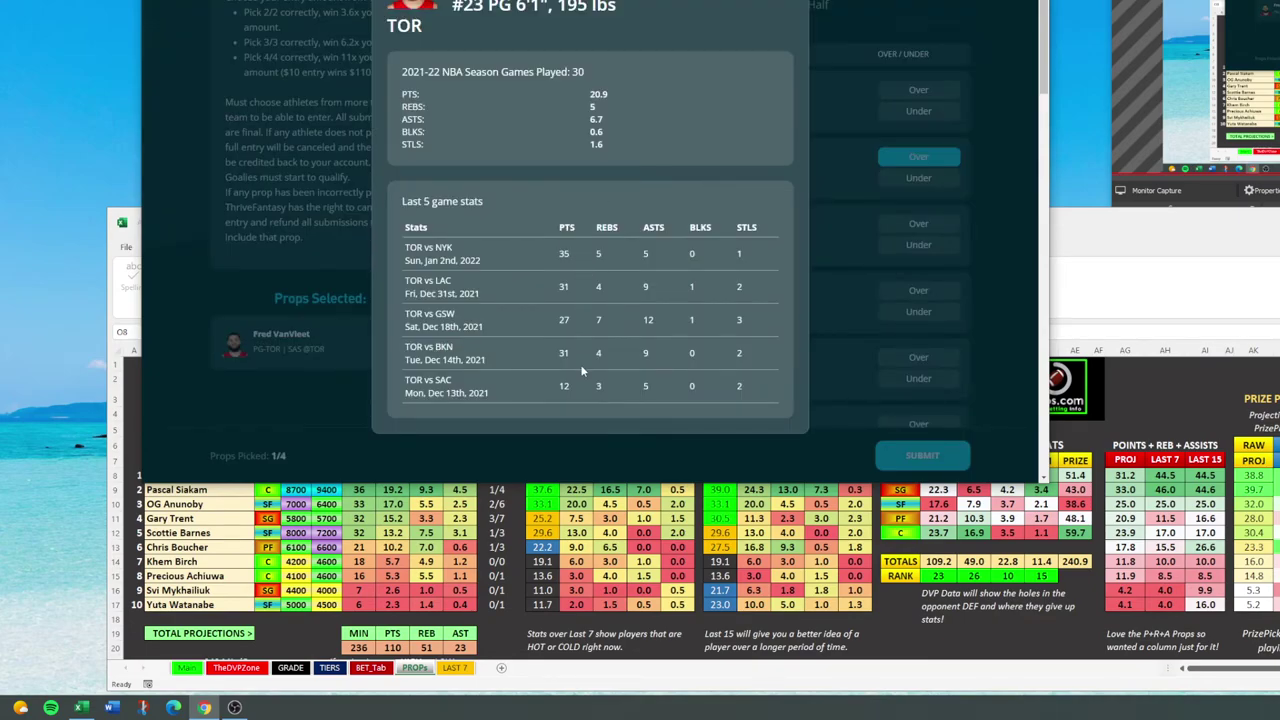
{"action": "double_click", "coordinate": [563, 353]}
{"action": "key", "text": "Escape"}
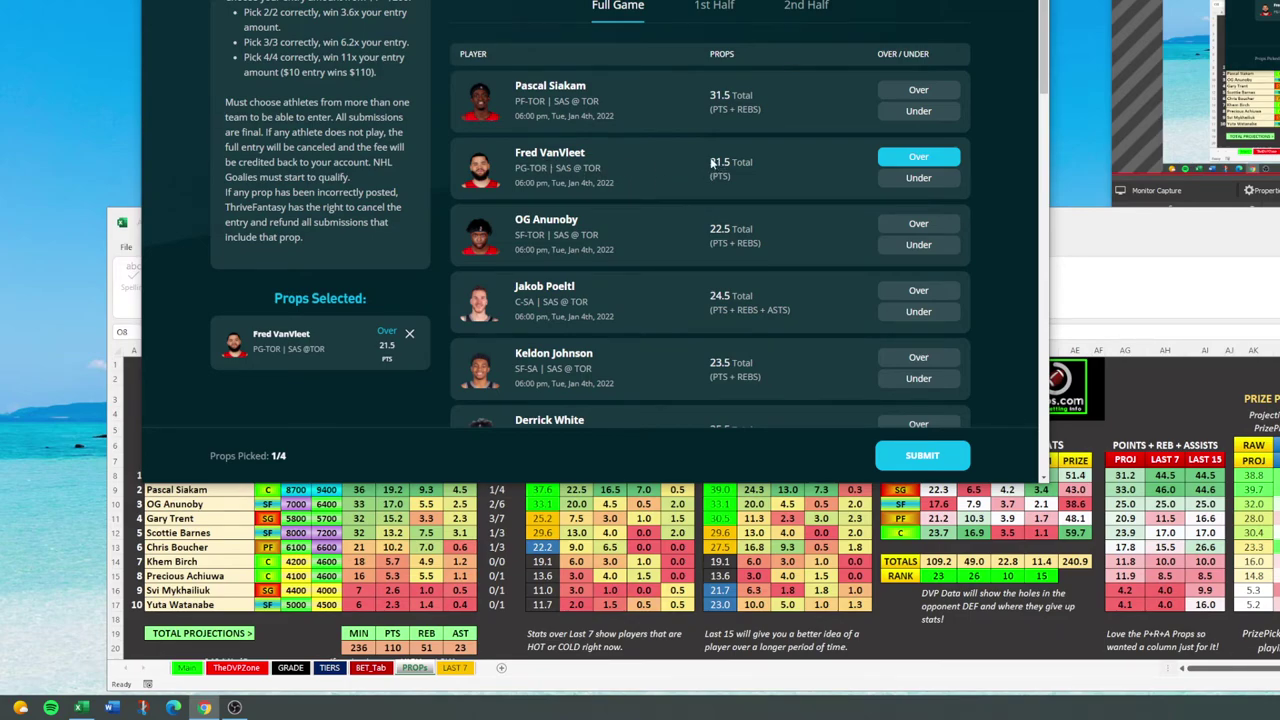
{"action": "left_click", "coordinate": [644, 164]}
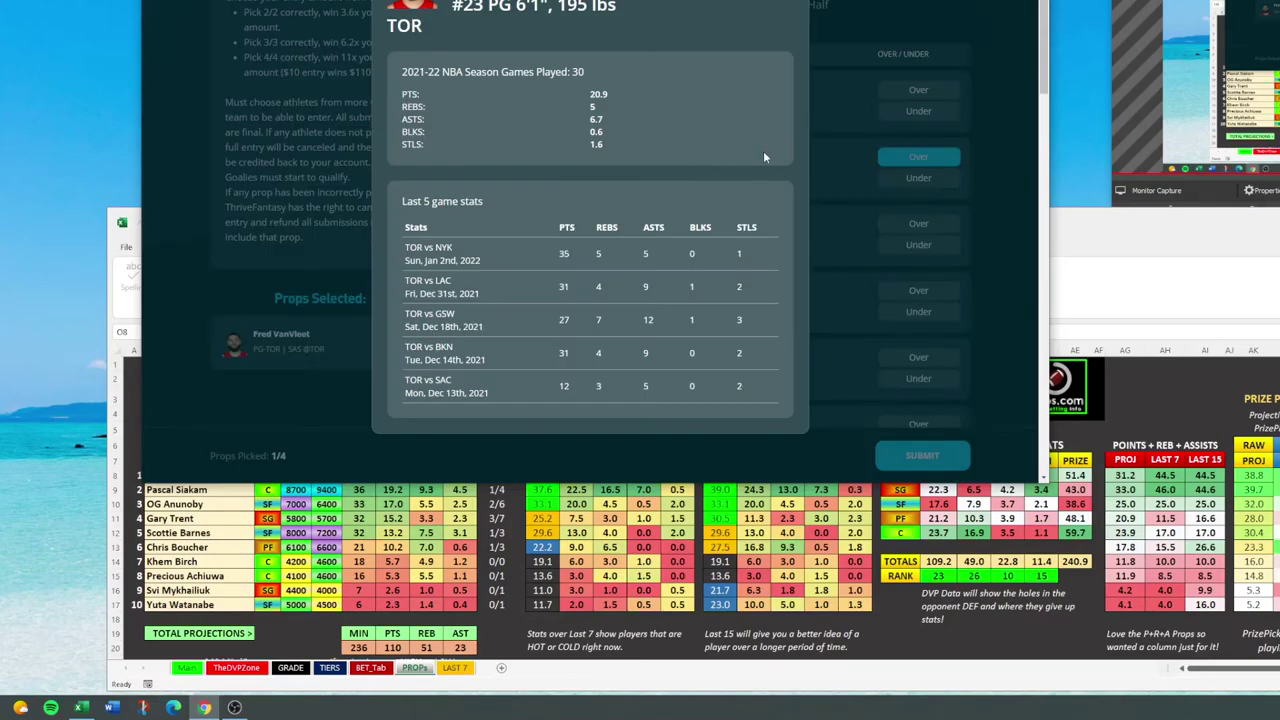
{"action": "key", "text": "Escape"}
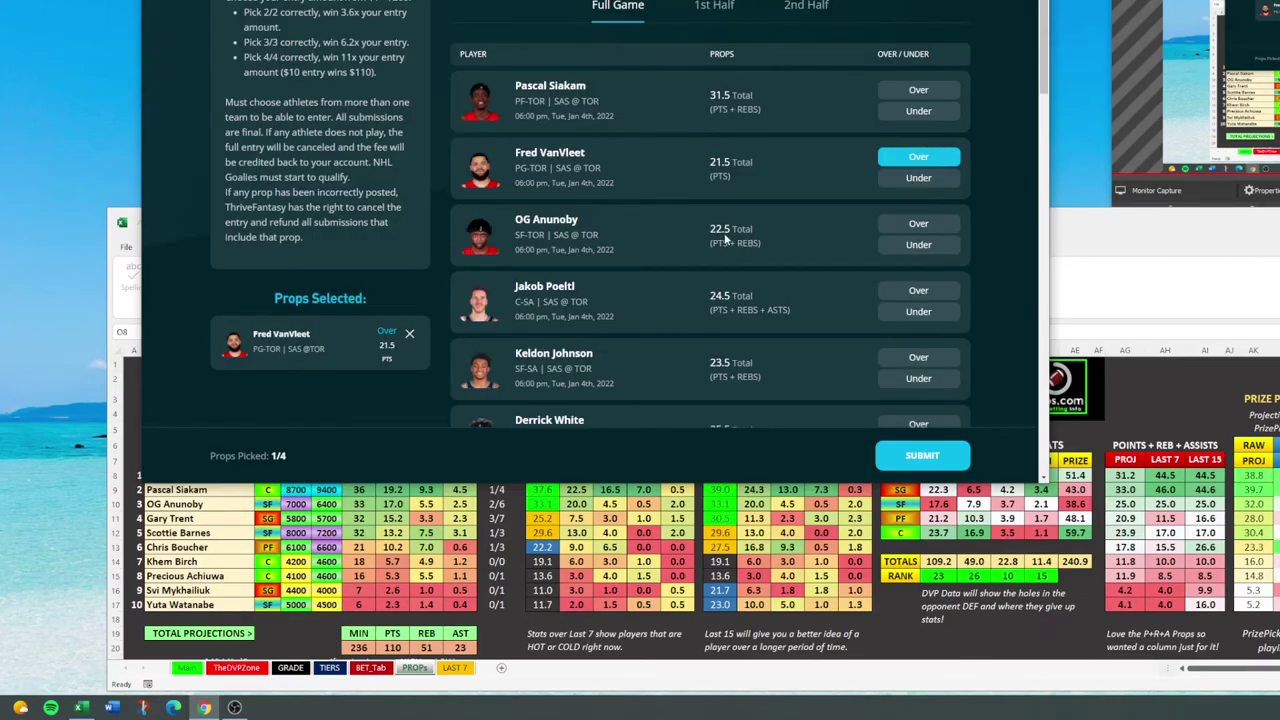
Step: Try the Over on OG Anunoby's 22.5 PTS + REBS prop, then remove that pick
{"action": "left_click", "coordinate": [890, 227]}
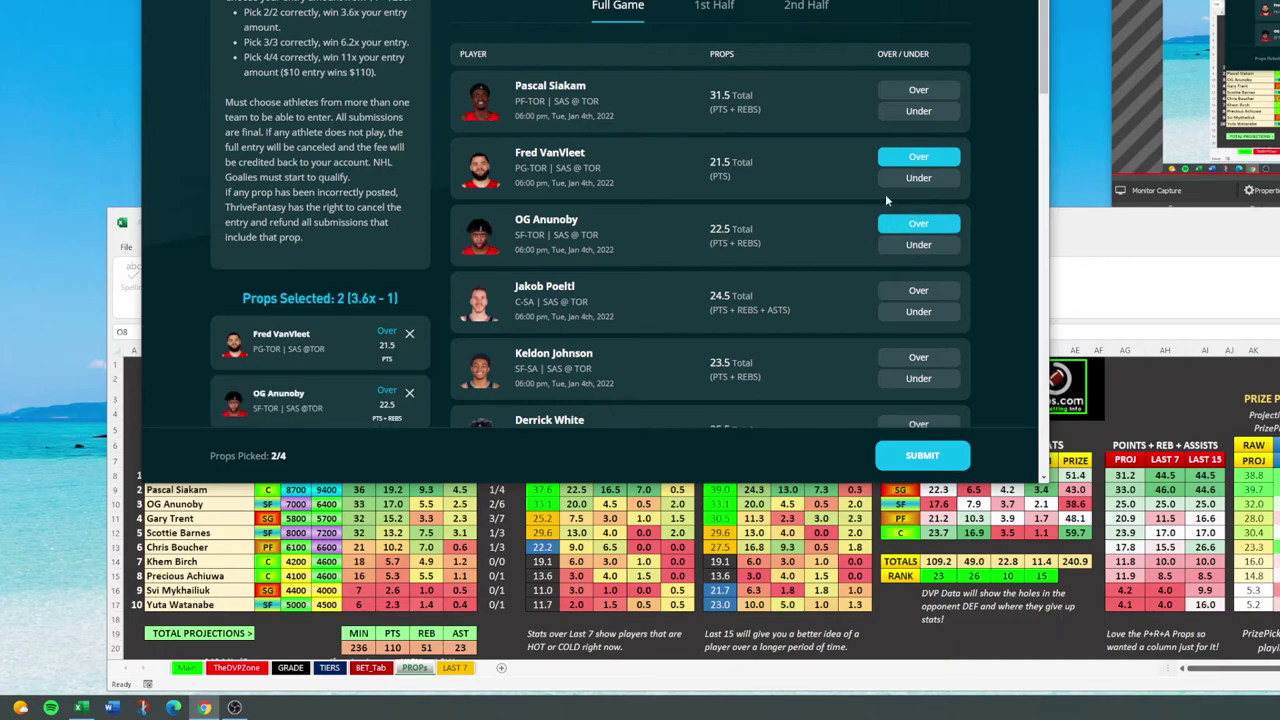
{"action": "left_click", "coordinate": [893, 242]}
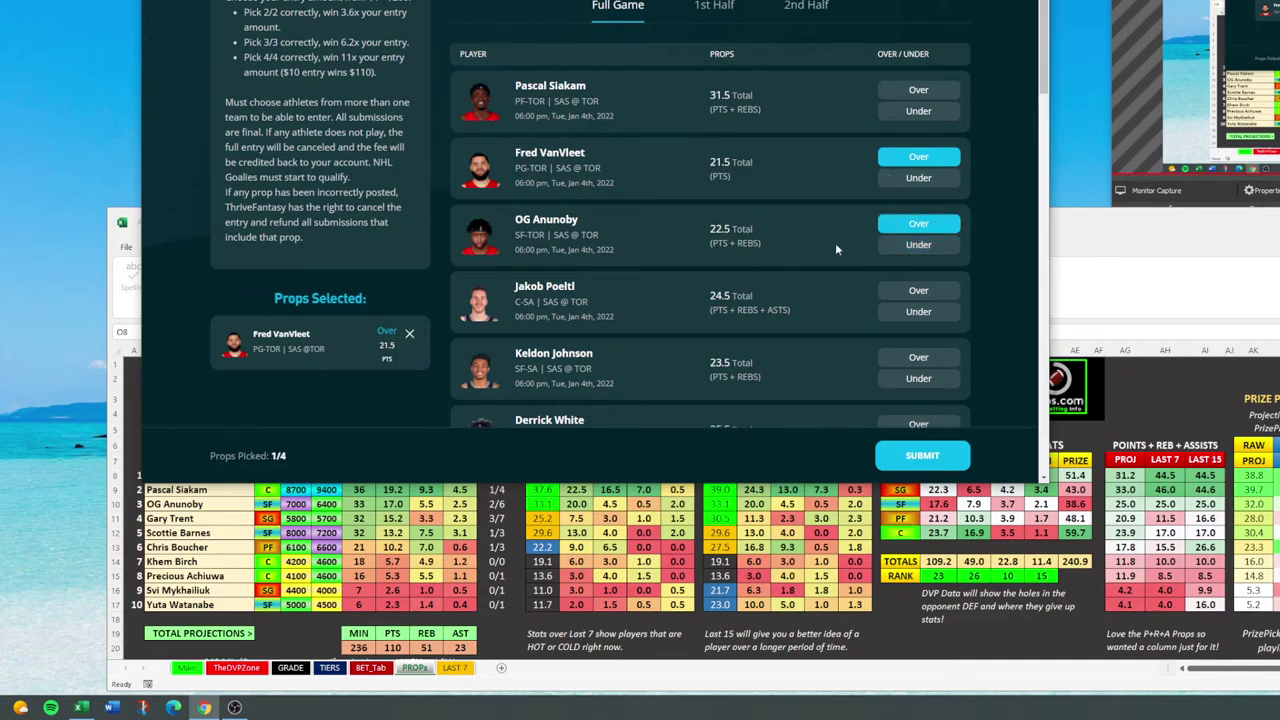
{"action": "left_click", "coordinate": [897, 253]}
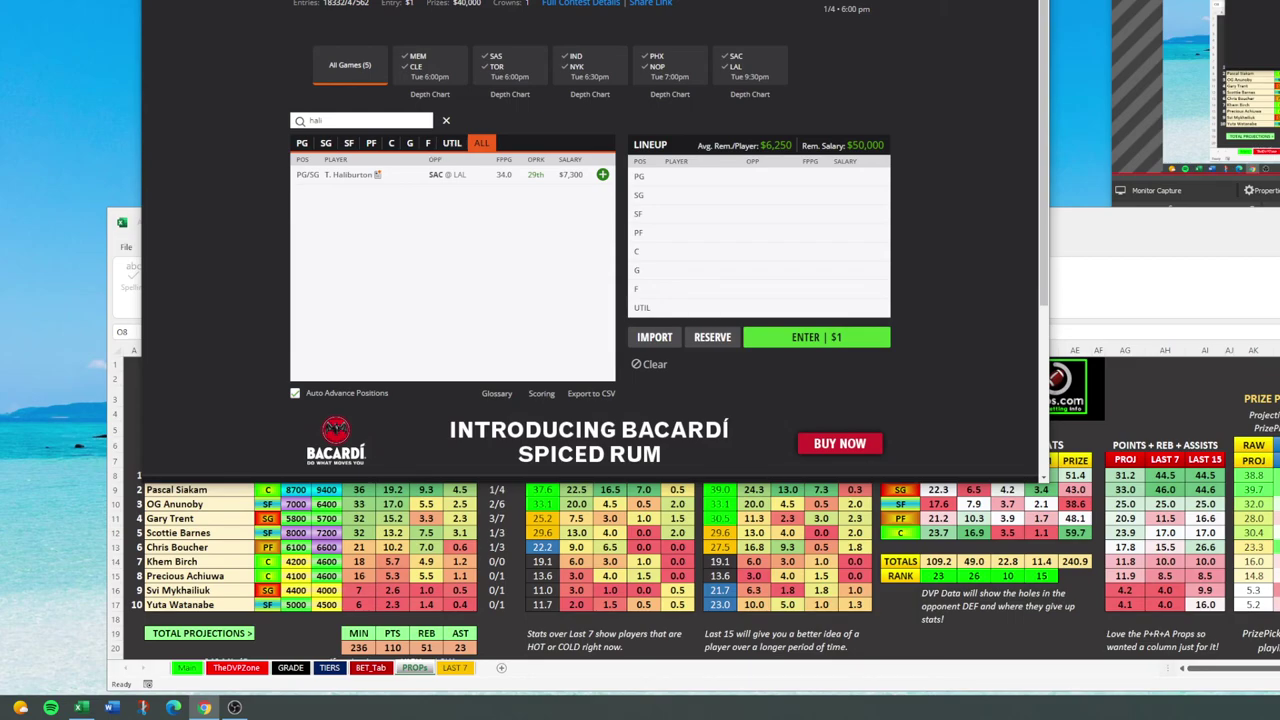
Step: Switch to Props Builder and close the bet slip with the 4 leg parlay
{"action": "key", "text": "alt+Tab"}
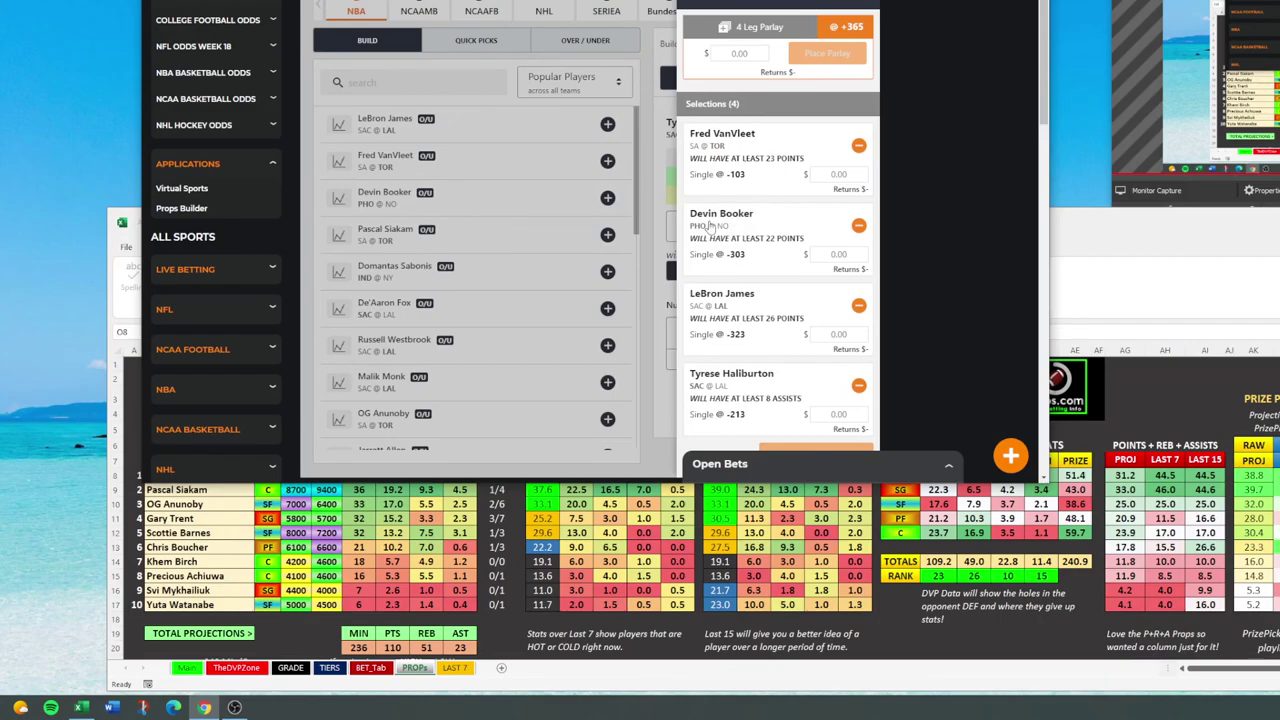
{"action": "left_click", "coordinate": [650, 222]}
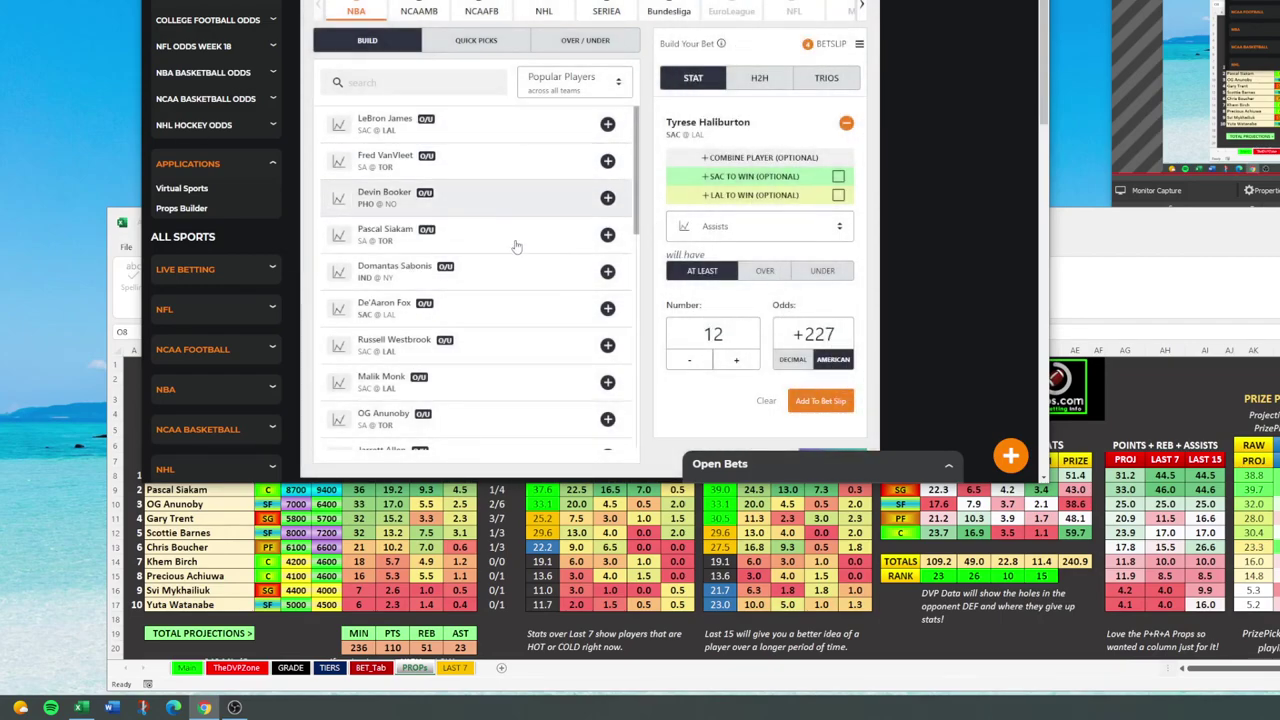